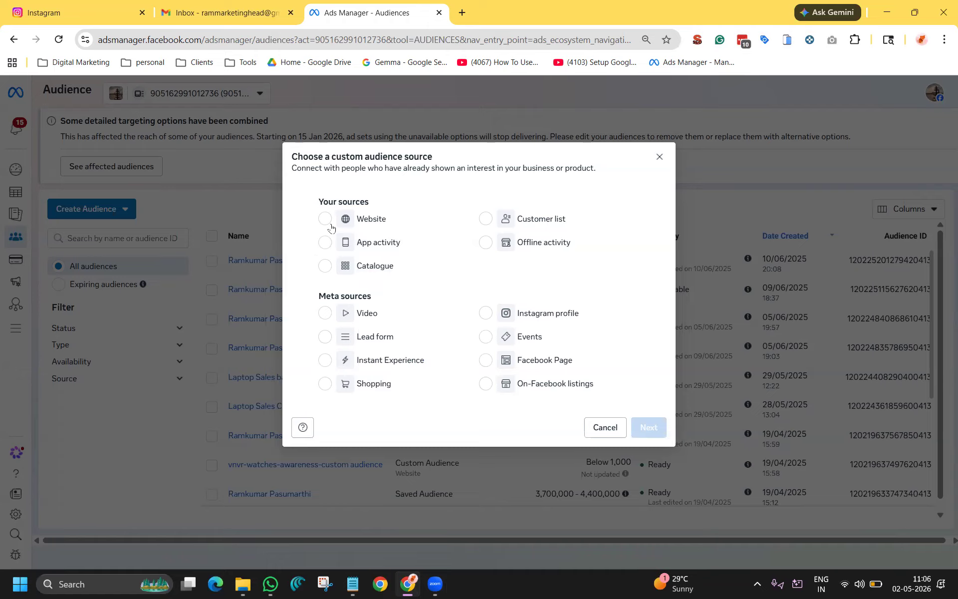
pyautogui.click(484, 221)
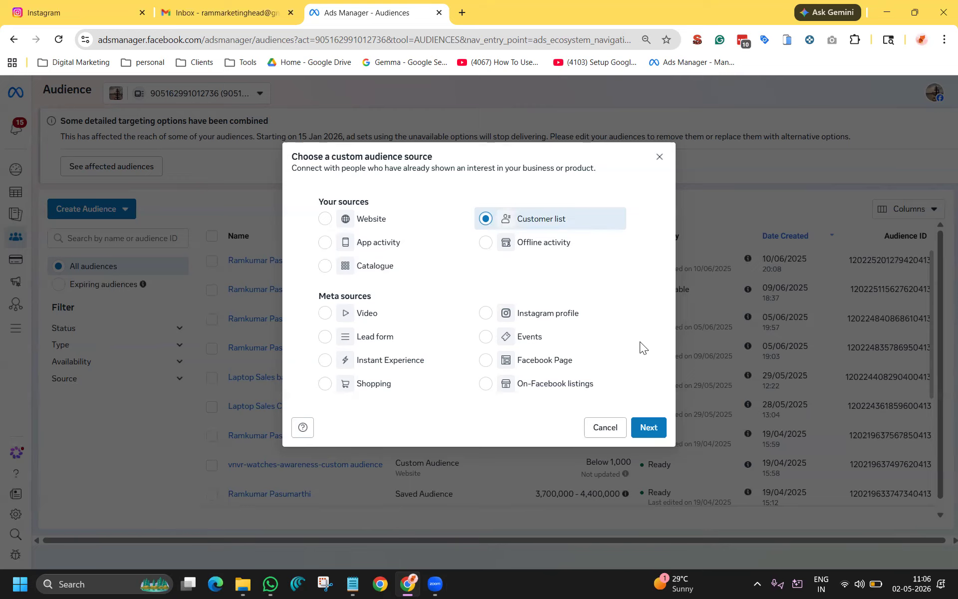
pyautogui.click(648, 427)
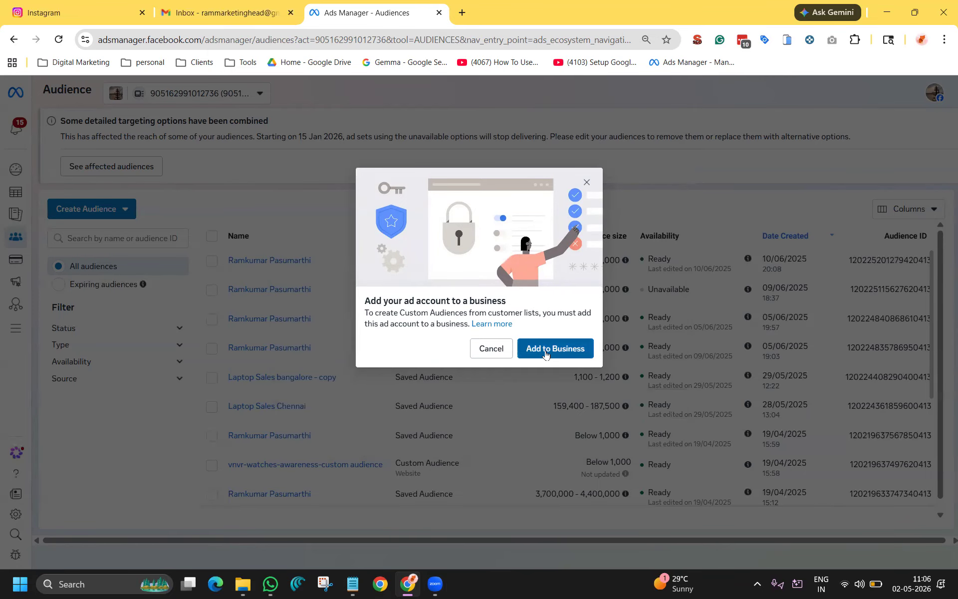
pyautogui.click(489, 352)
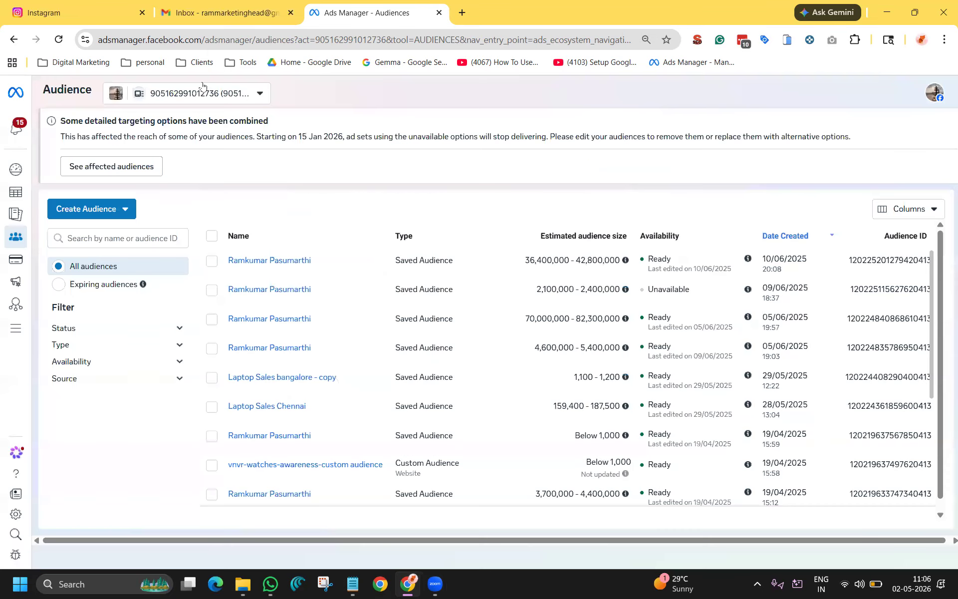
# Switch to the Latest Siri Toy Collections ad account in the Siritoycollections business portfolio
pyautogui.click(202, 93)
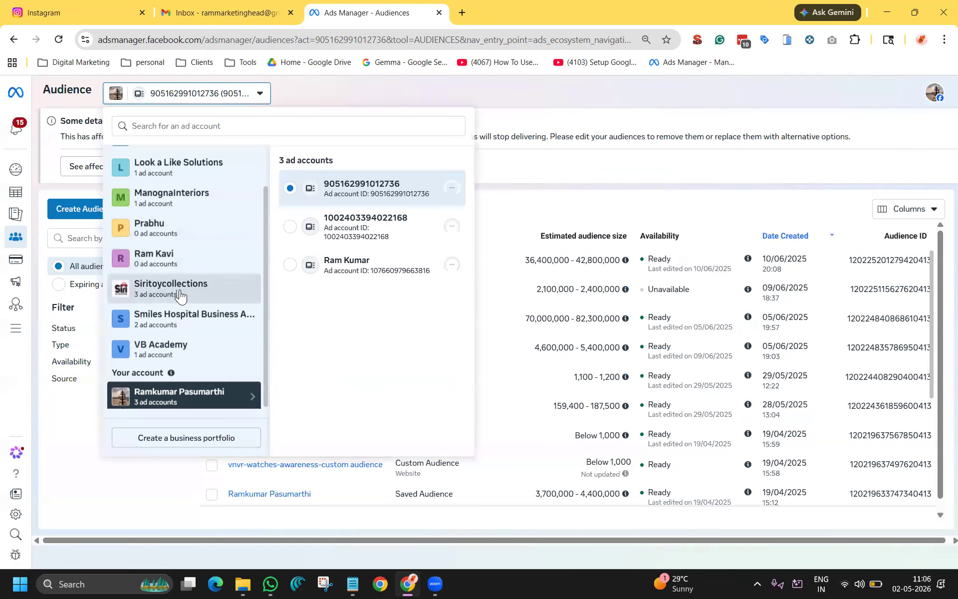
pyautogui.moveTo(180, 294)
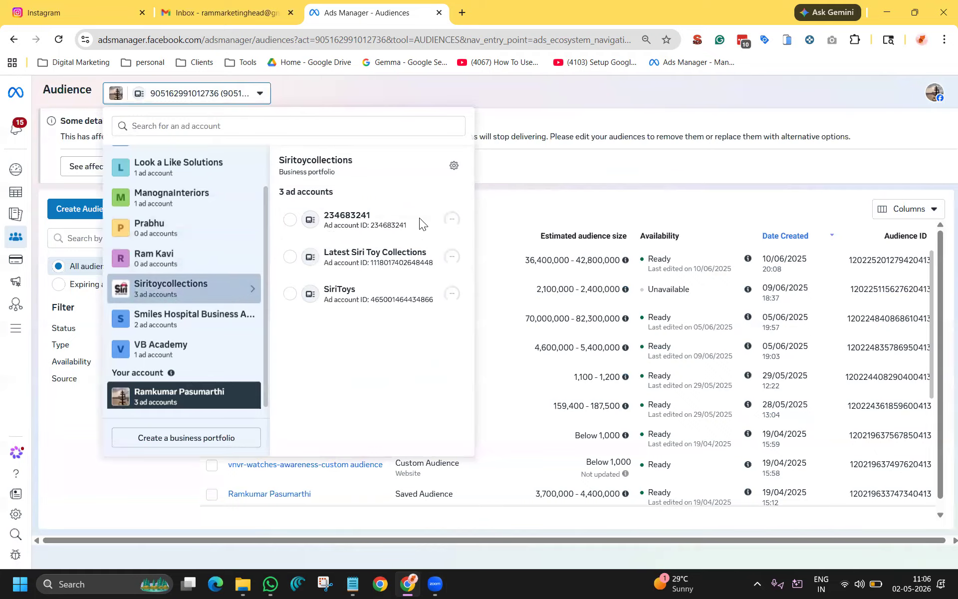
pyautogui.click(387, 267)
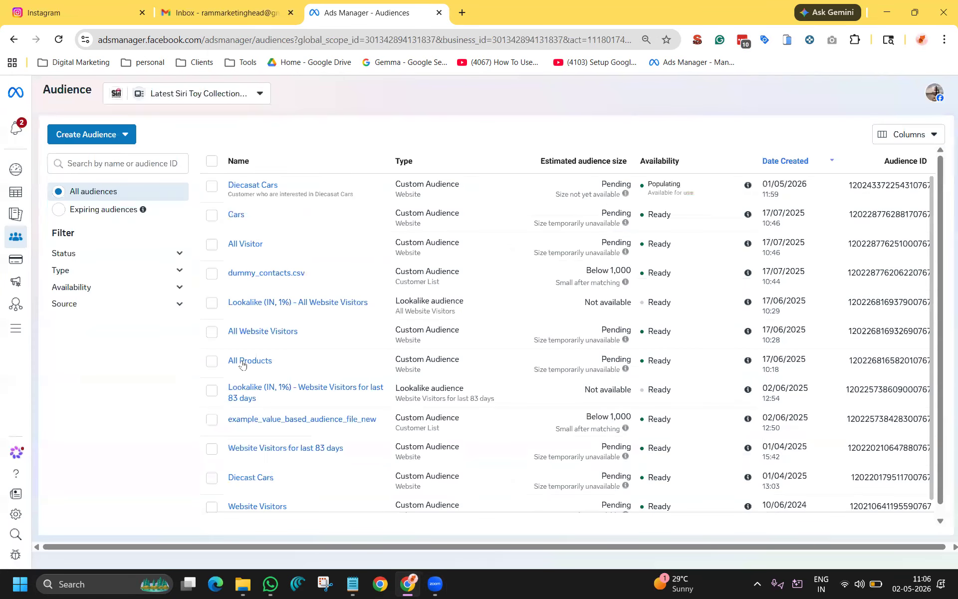
# Start creating a custom audience with Customer list as the source
pyautogui.click(95, 136)
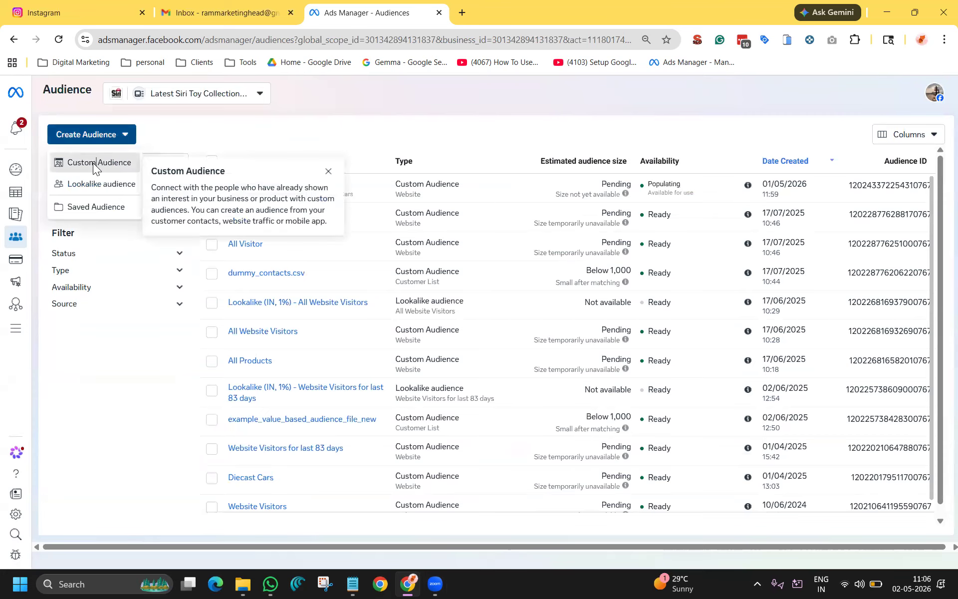
pyautogui.click(93, 163)
pyautogui.click(545, 249)
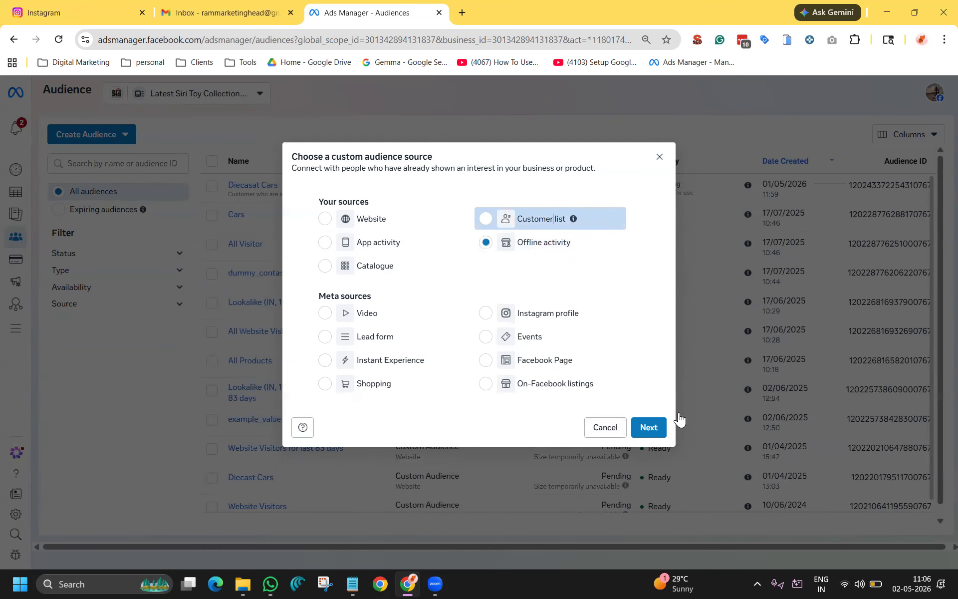
pyautogui.click(632, 429)
# Examine the customer list requirements and the formatting guidelines for each main identifier, from email address to Instagram scoped user ID
pyautogui.scroll(-2, 591, 375)
pyautogui.scroll(-2, 591, 375)
pyautogui.scroll(4, 444, 372)
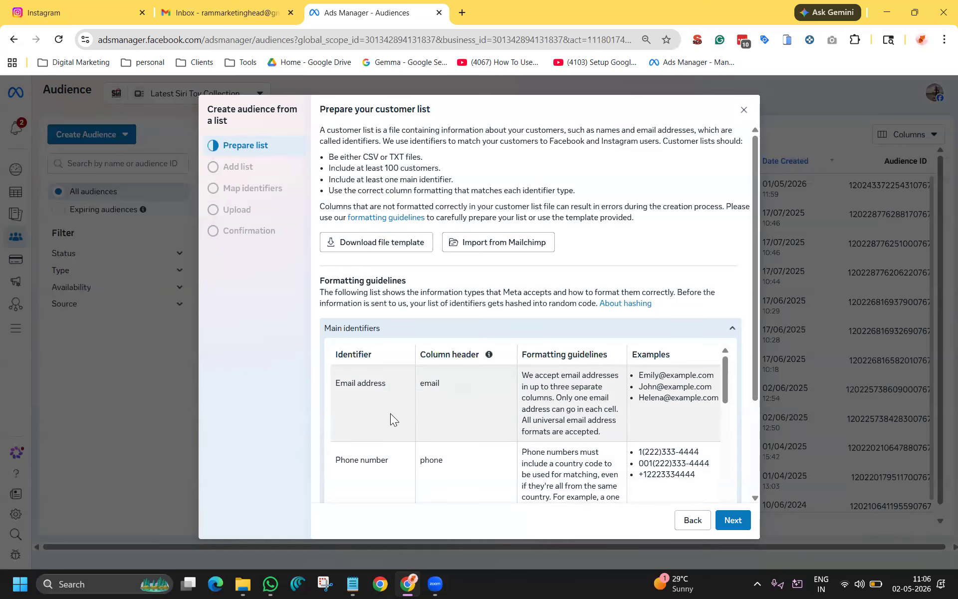
pyautogui.scroll(-1, 616, 429)
pyautogui.scroll(-5, 616, 429)
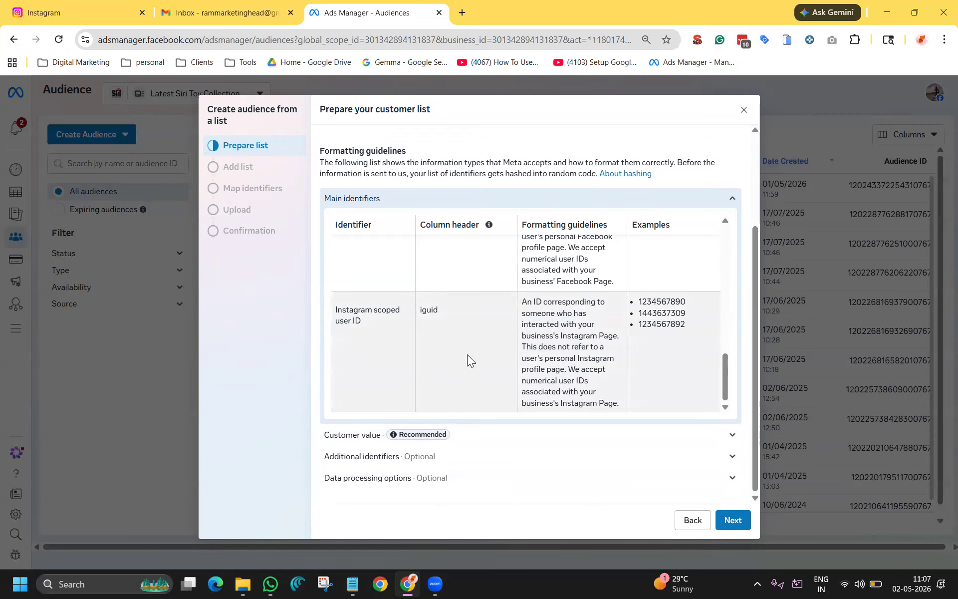
pyautogui.scroll(3, 467, 354)
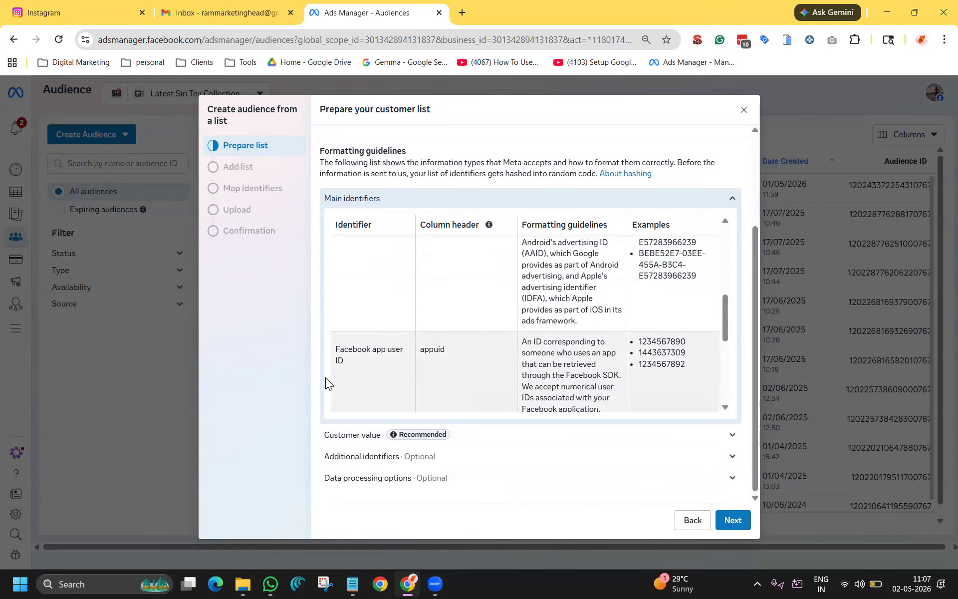
pyautogui.scroll(2, 395, 375)
pyautogui.scroll(3, 395, 375)
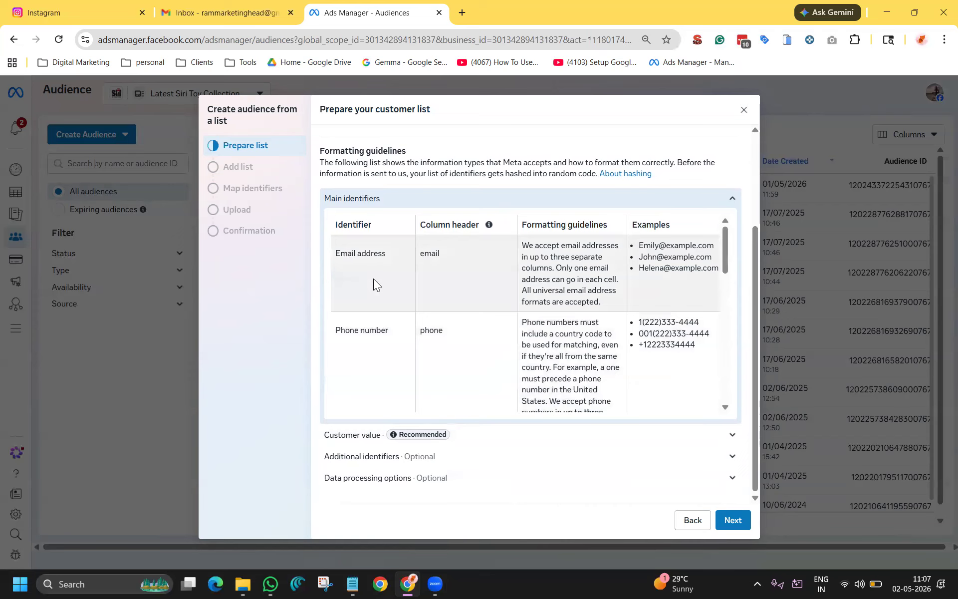
pyautogui.scroll(-3, 373, 279)
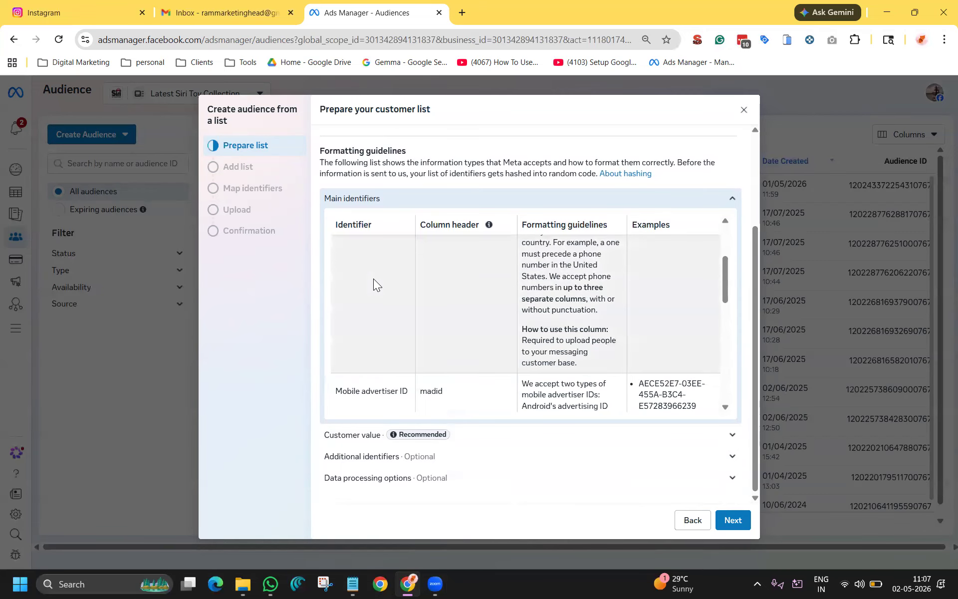
pyautogui.scroll(-1, 373, 279)
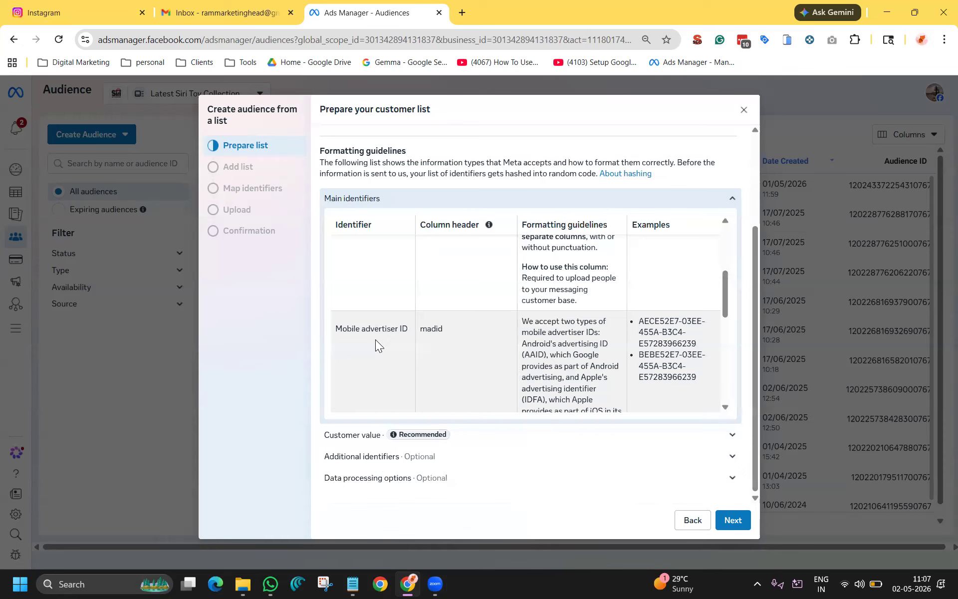
pyautogui.scroll(-2, 375, 339)
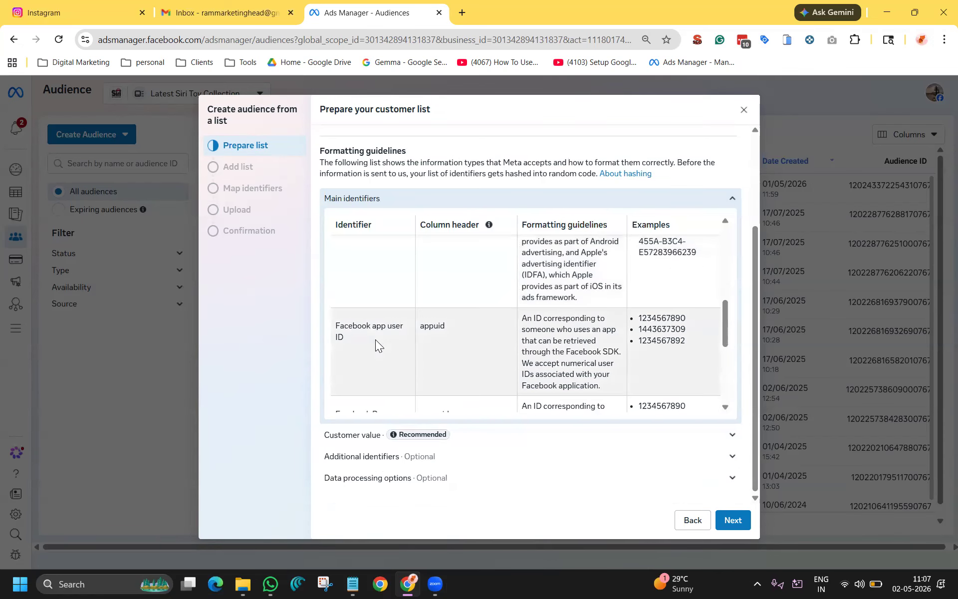
pyautogui.scroll(-2, 376, 340)
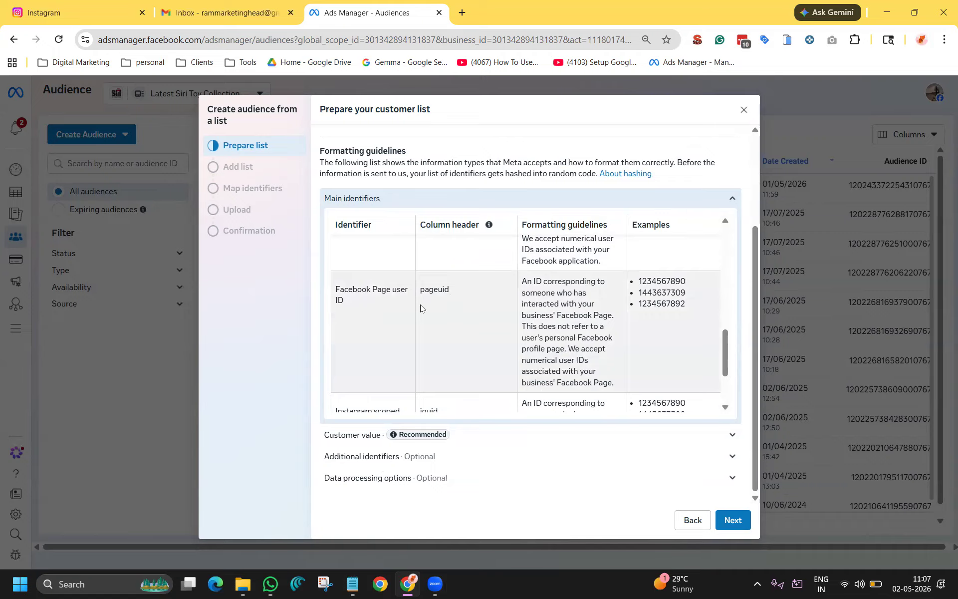
pyautogui.scroll(-1, 437, 312)
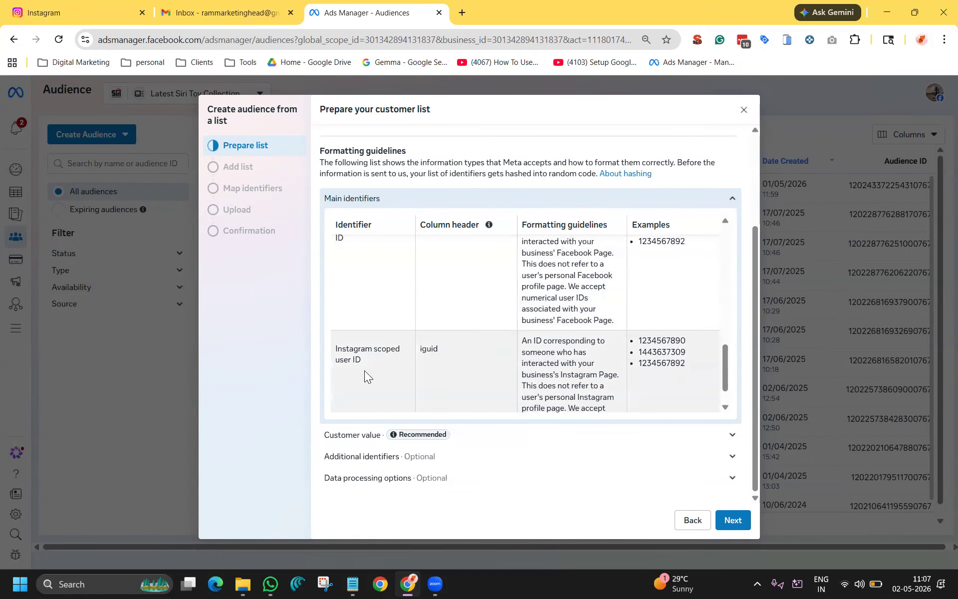
pyautogui.scroll(-1, 456, 348)
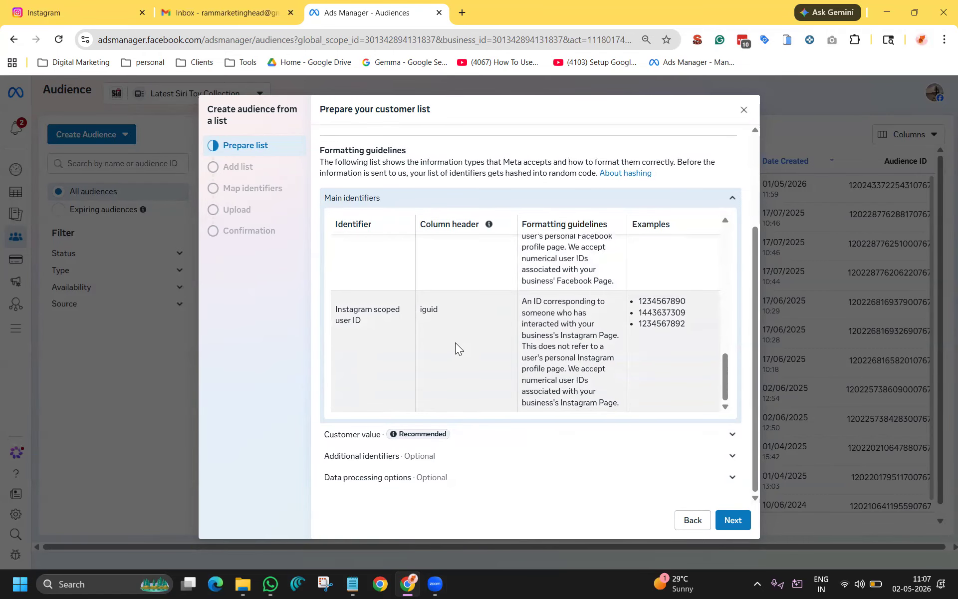
pyautogui.scroll(10, 456, 348)
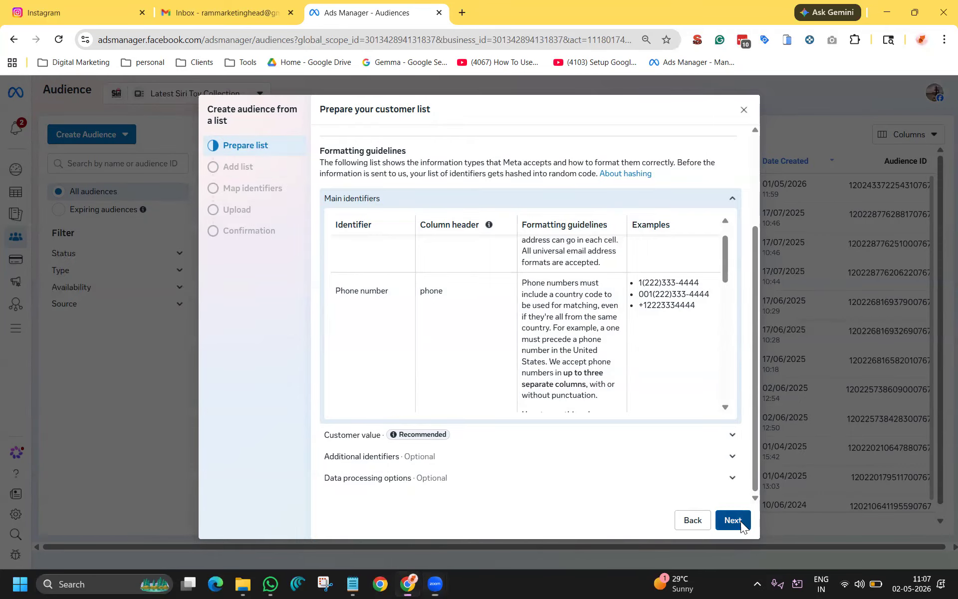
# Continue to the Add list stage, download the customer list template and open the downloaded file in Excel
pyautogui.click(740, 522)
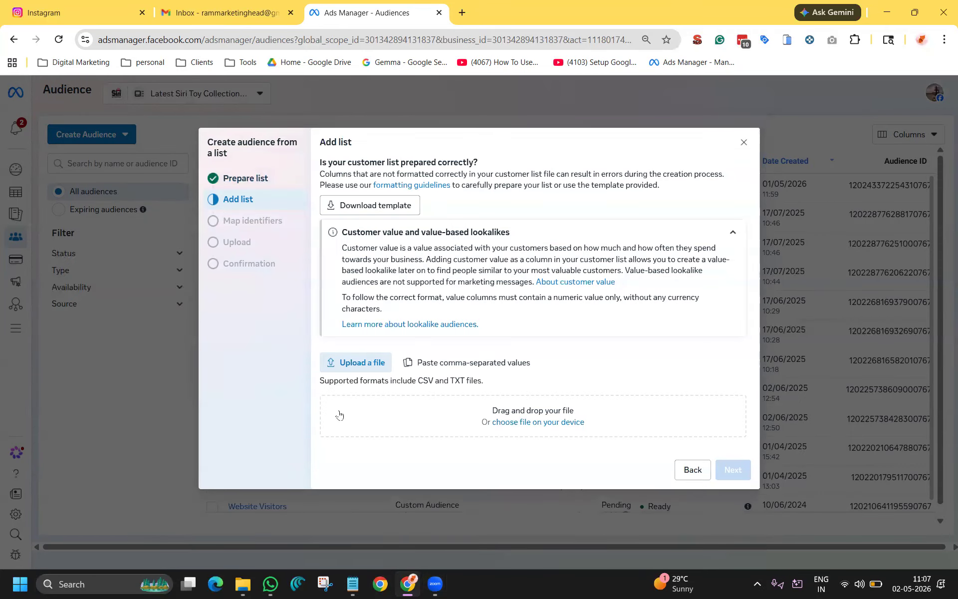
pyautogui.click(380, 210)
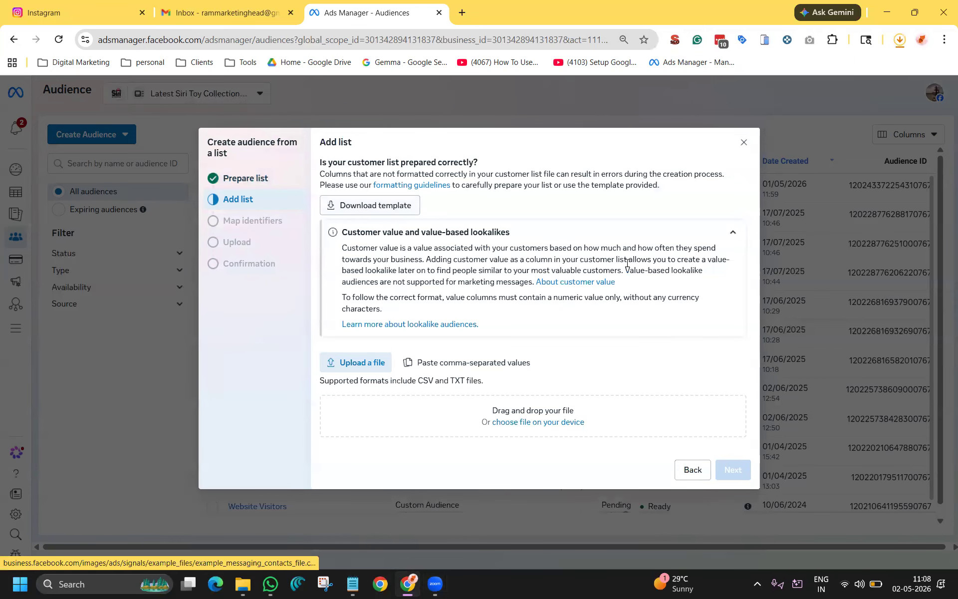
pyautogui.click(901, 42)
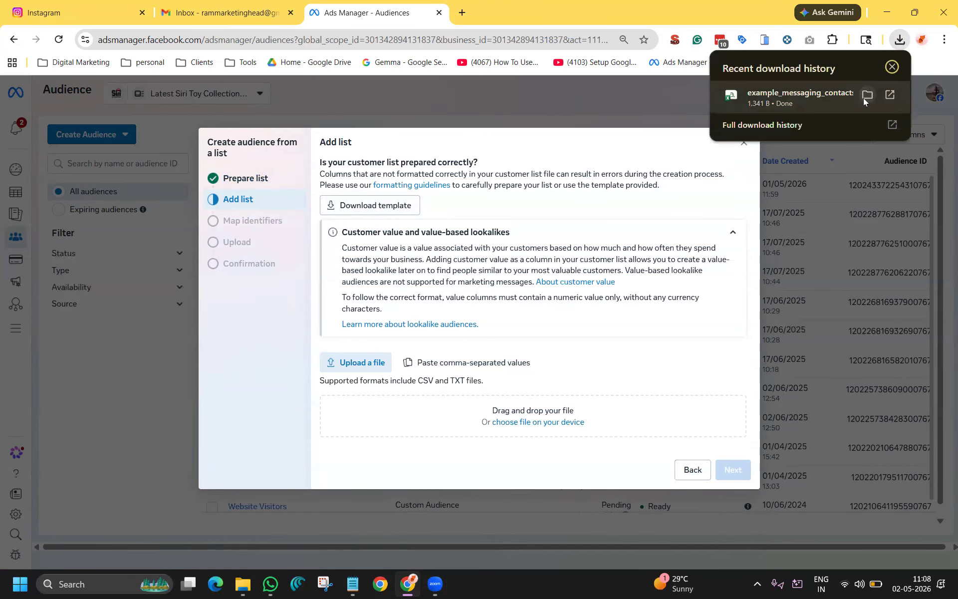
pyautogui.click(863, 98)
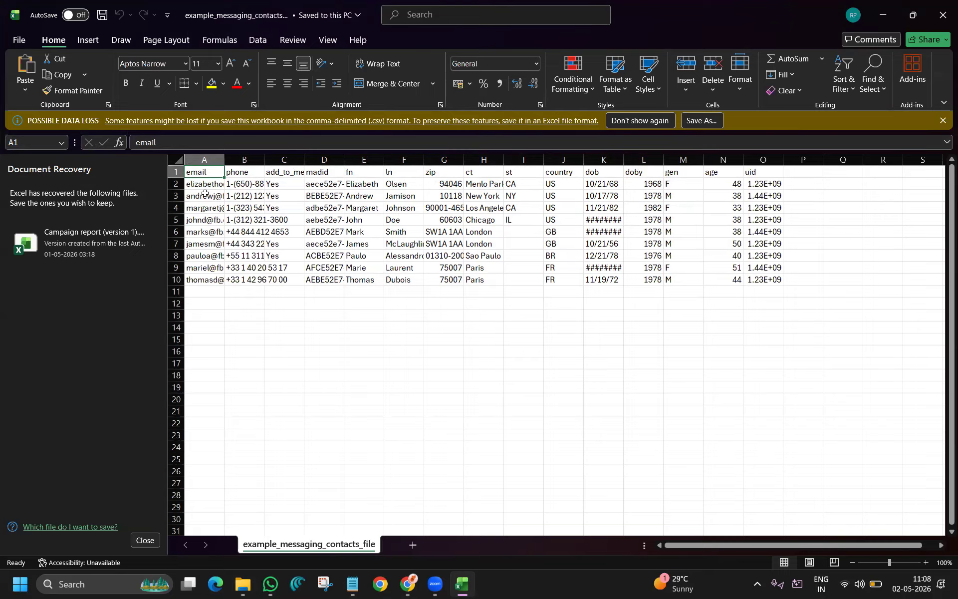
# Examine the template's column headers and sample rows, and dismiss the possible data loss notice
pyautogui.scroll(-17, 208, 341)
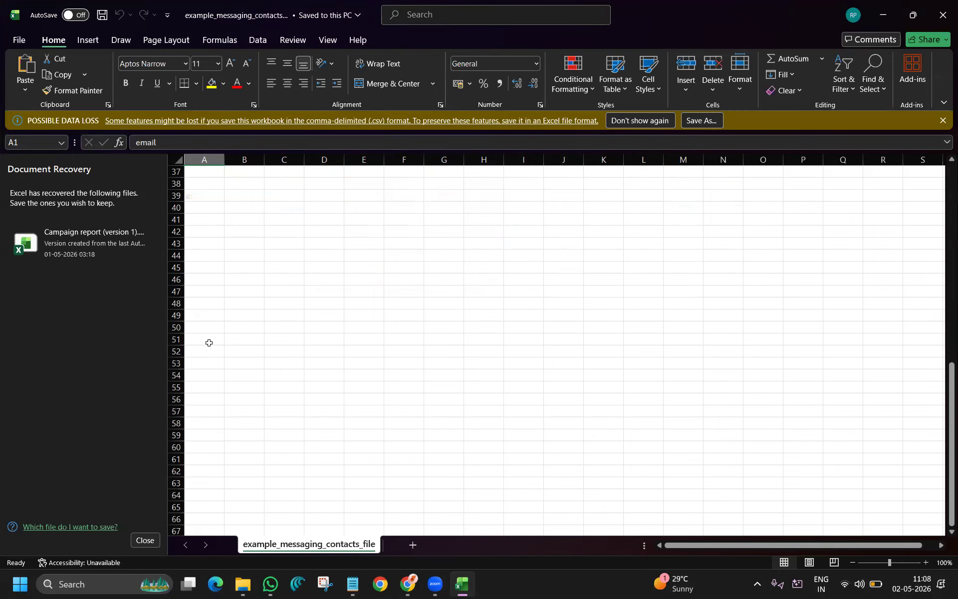
pyautogui.scroll(-20, 209, 342)
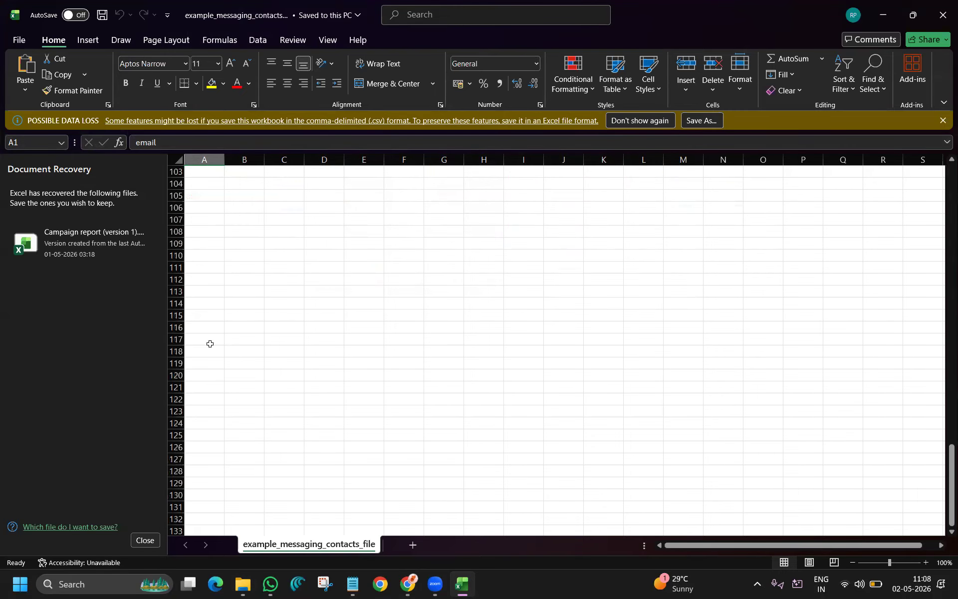
pyautogui.scroll(12, 215, 345)
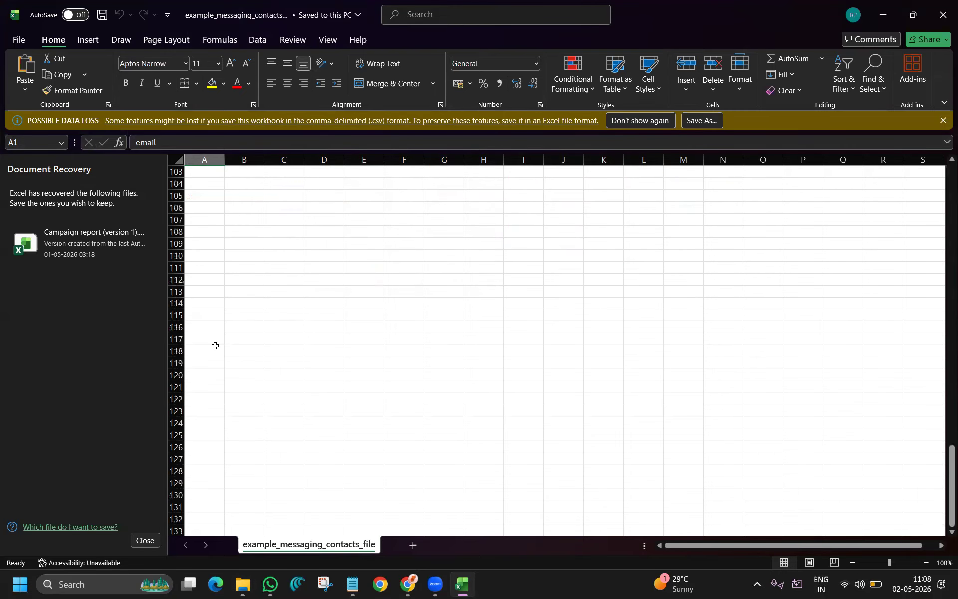
pyautogui.click(934, 122)
pyautogui.scroll(13, 465, 336)
pyautogui.scroll(15, 465, 335)
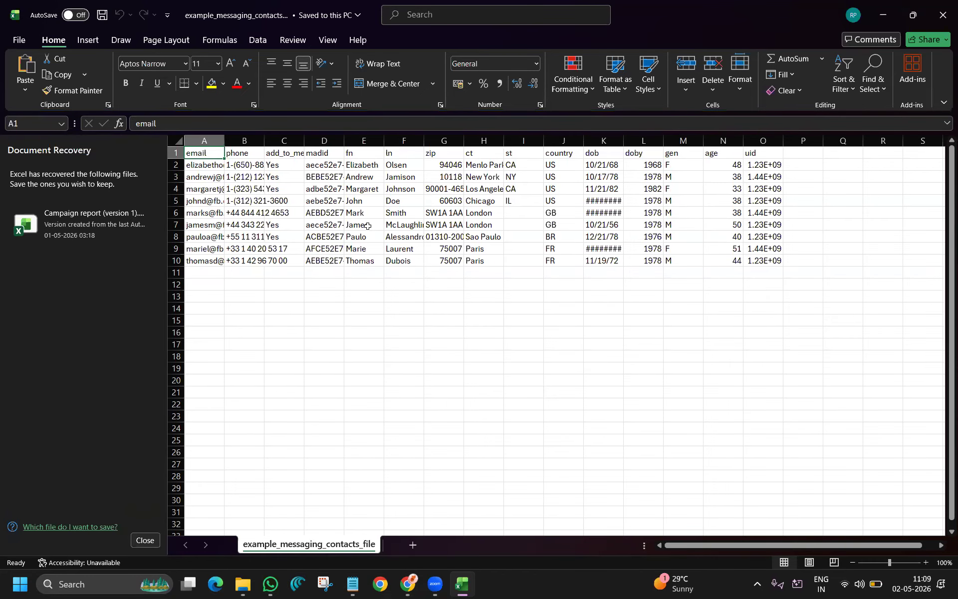
# Return to Ads Manager in Chrome and cancel the customer list audience creation
pyautogui.click(882, 11)
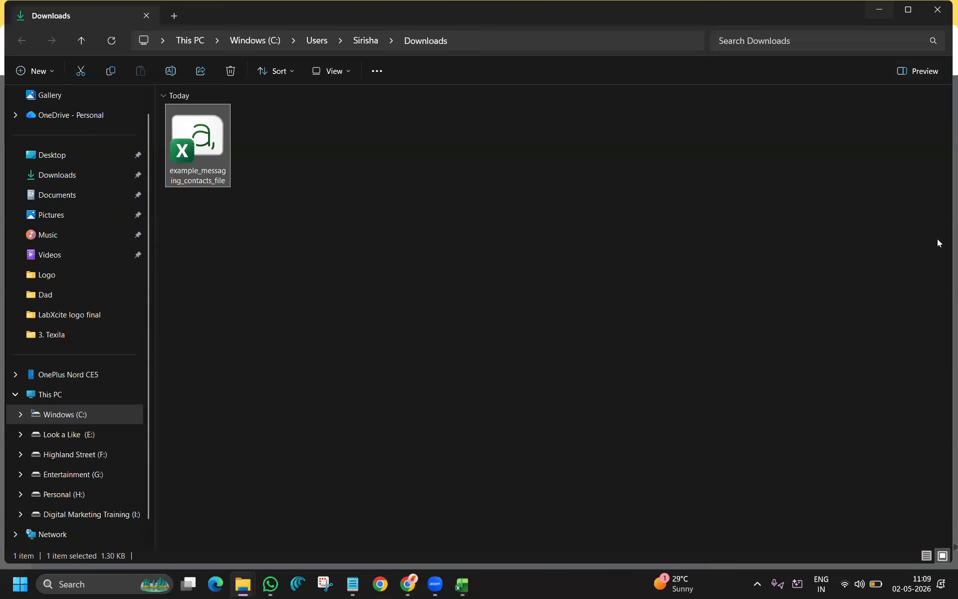
pyautogui.click(408, 584)
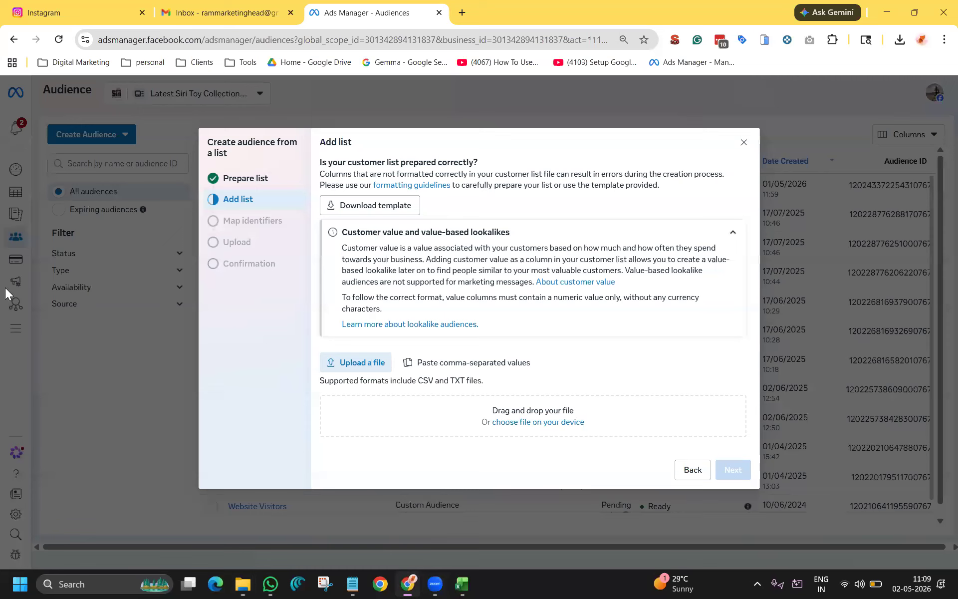
pyautogui.click(690, 469)
pyautogui.click(691, 520)
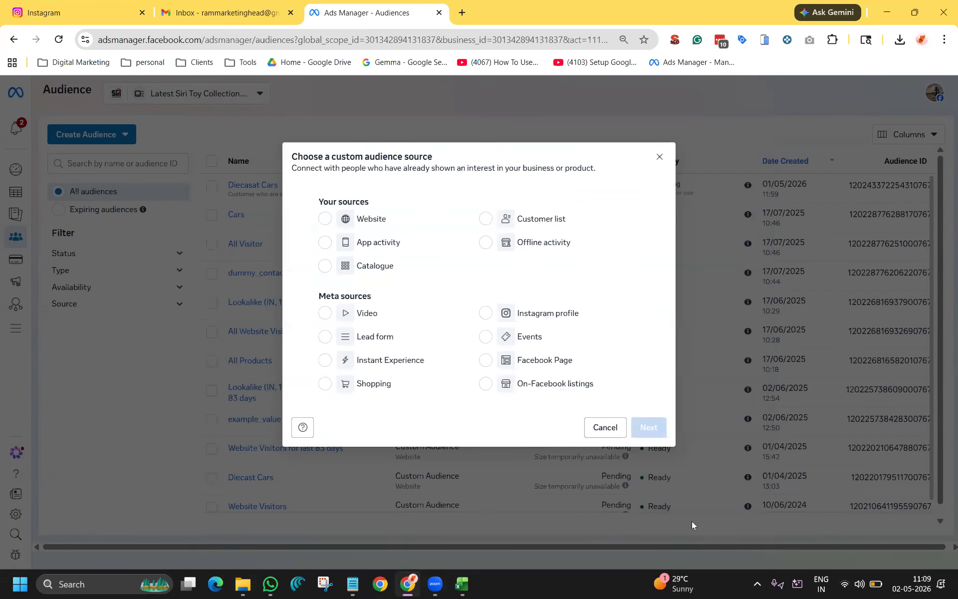
pyautogui.click(615, 430)
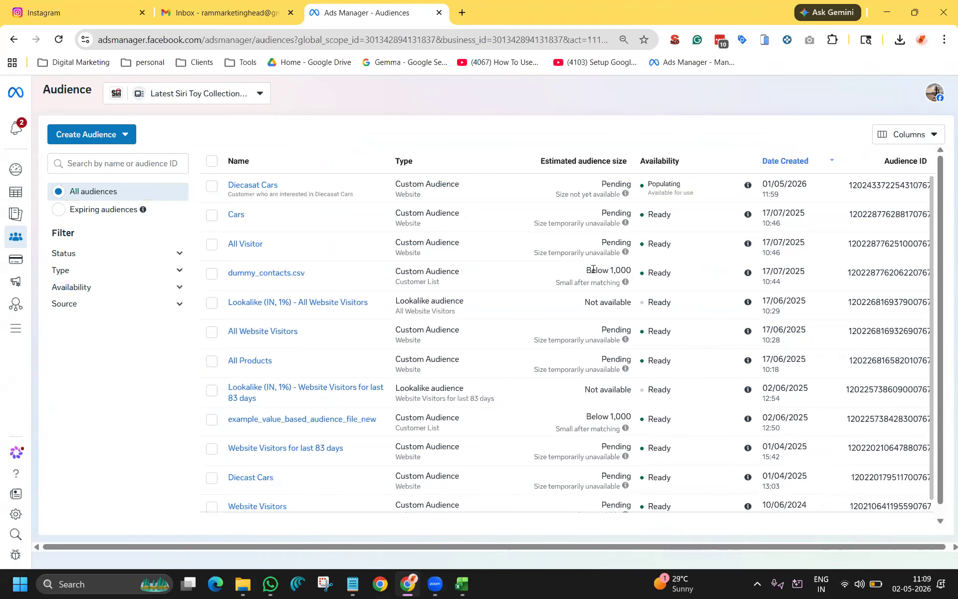
# Check the estimated audience sizes of the existing audiences, highlighting the size of dummy_contacts.csv
pyautogui.moveTo(585, 269); pyautogui.dragTo(642, 273)
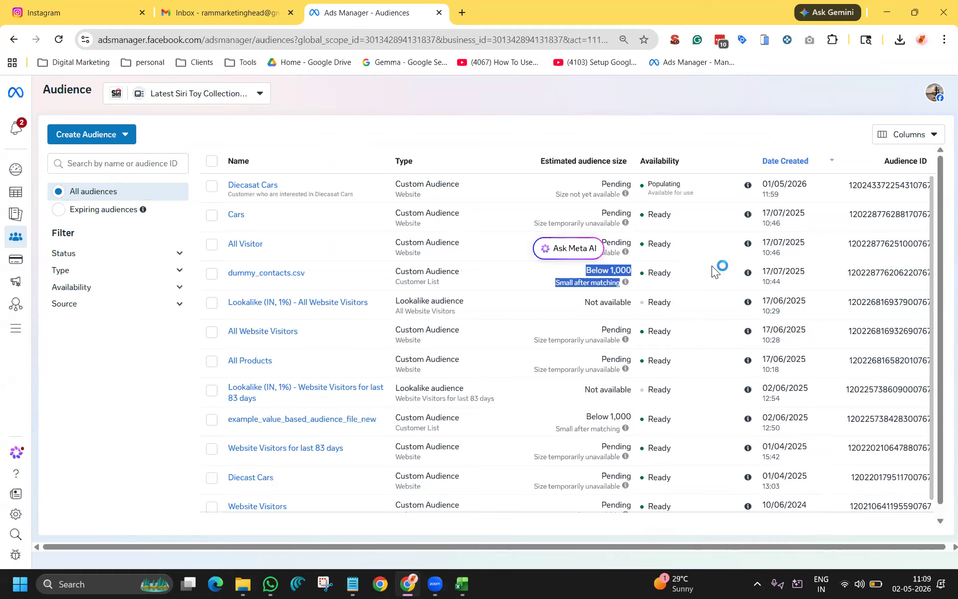
pyautogui.click(700, 283)
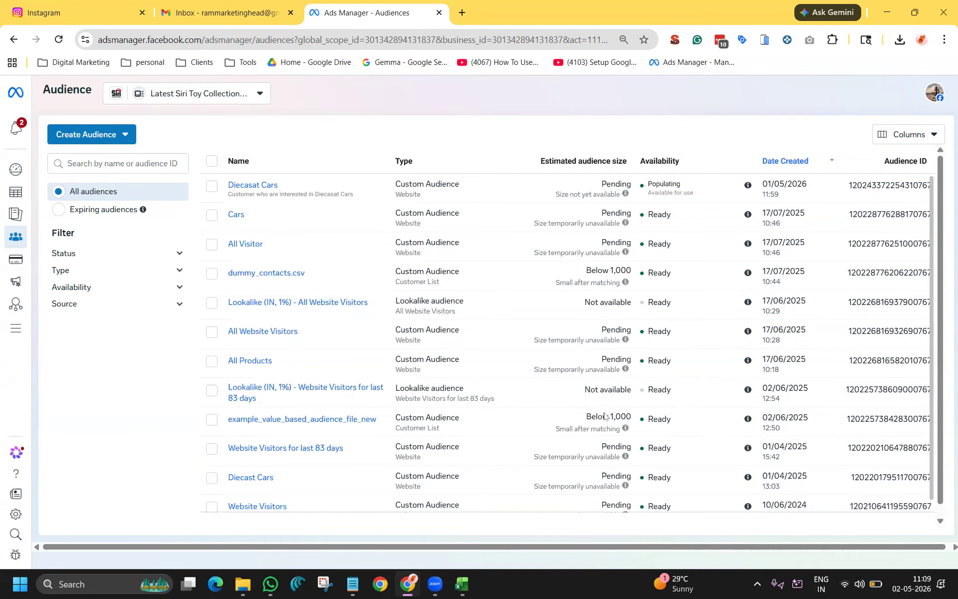
pyautogui.scroll(-1, 604, 417)
pyautogui.scroll(1, 344, 401)
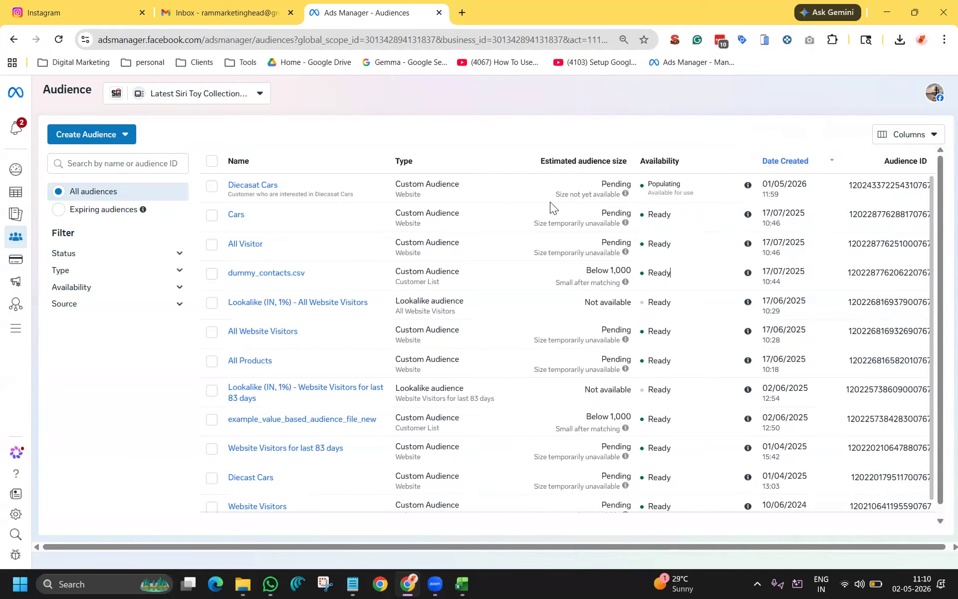
# Start a new custom audience with App activity as its source
pyautogui.click(114, 134)
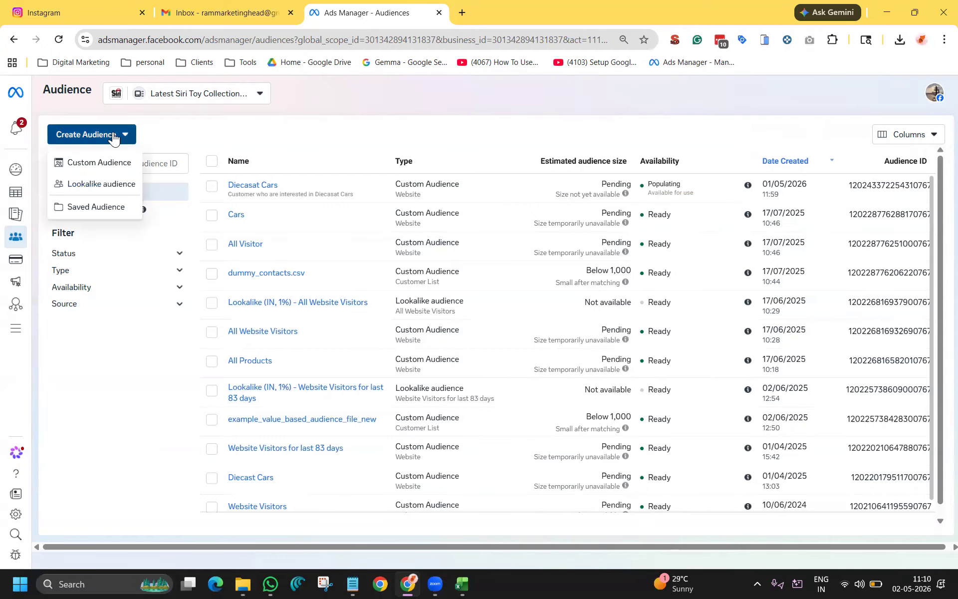
pyautogui.click(104, 165)
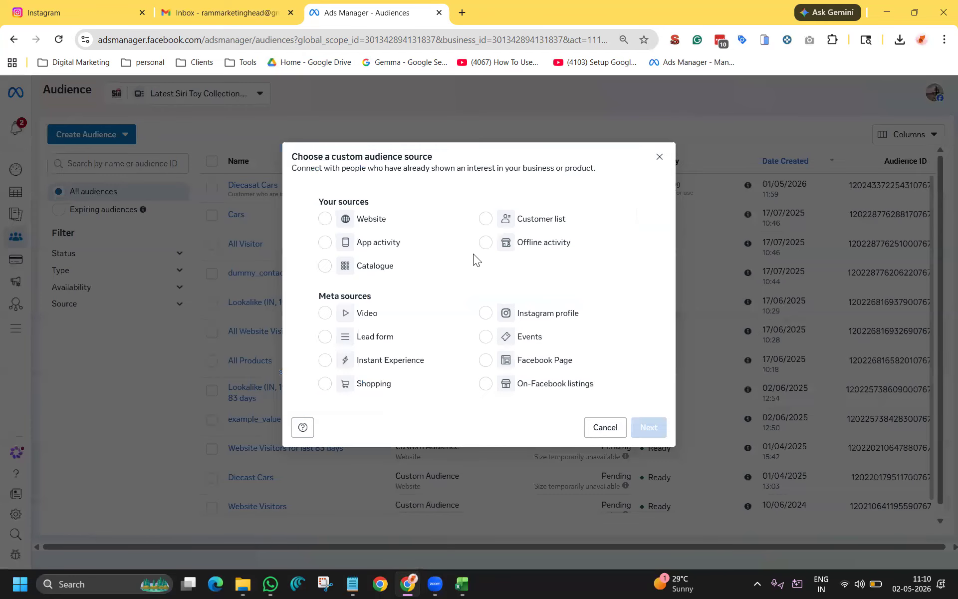
pyautogui.click(369, 251)
pyautogui.click(663, 425)
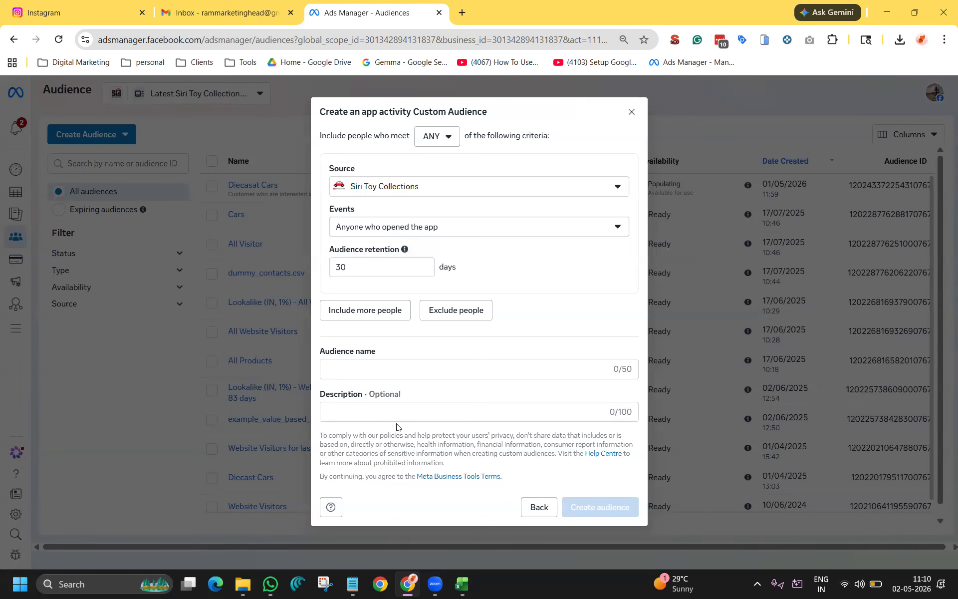
# Try the Most active users event, view its percentile options, and set the event to Users by purchase amount
pyautogui.click(500, 230)
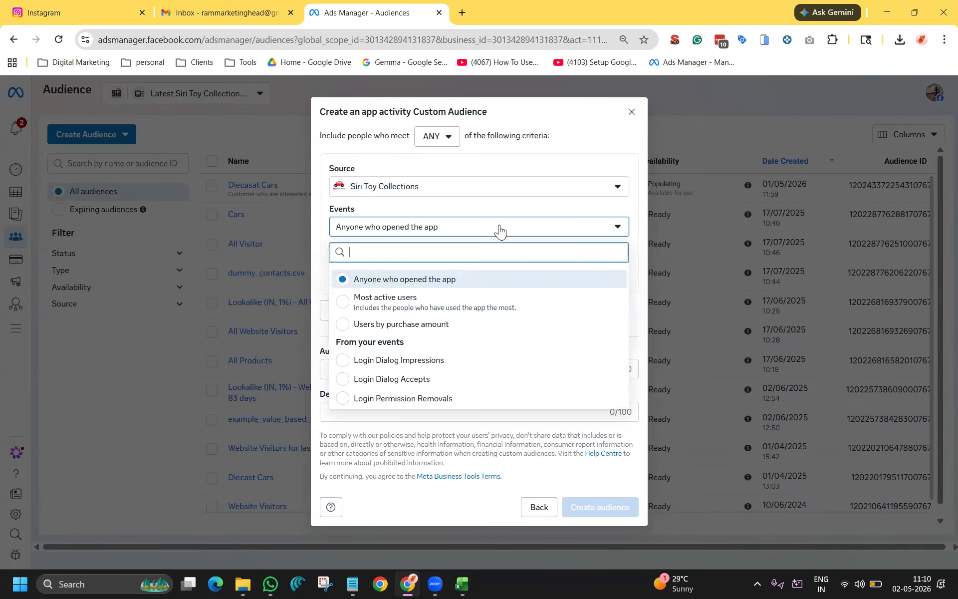
pyautogui.click(391, 305)
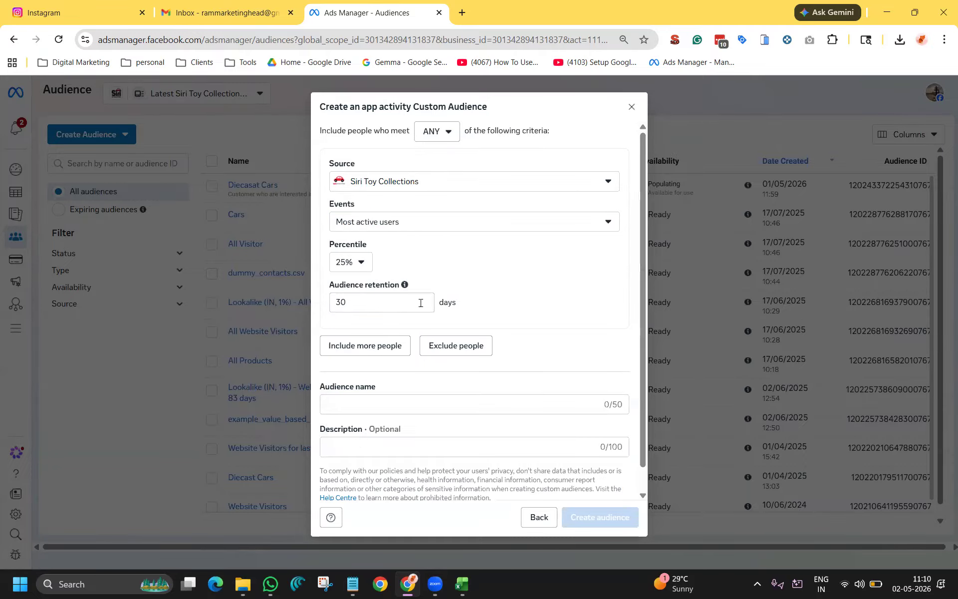
pyautogui.click(357, 270)
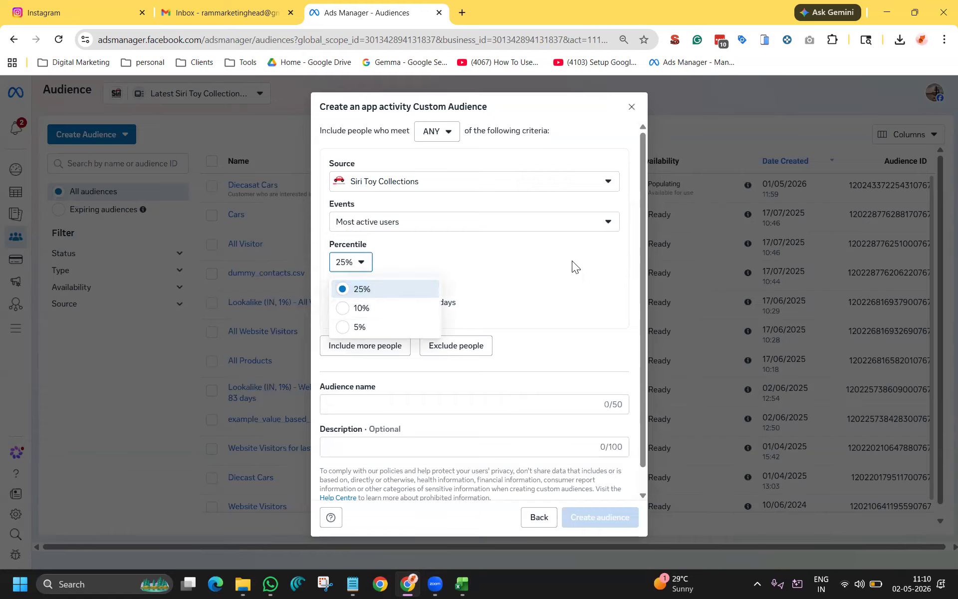
pyautogui.click(590, 238)
pyautogui.click(608, 223)
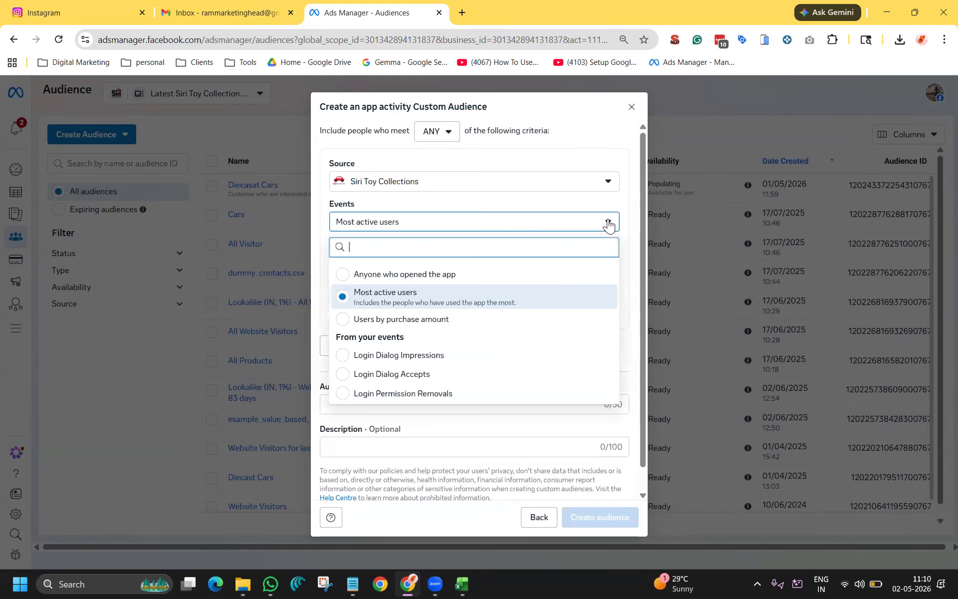
pyautogui.click(378, 322)
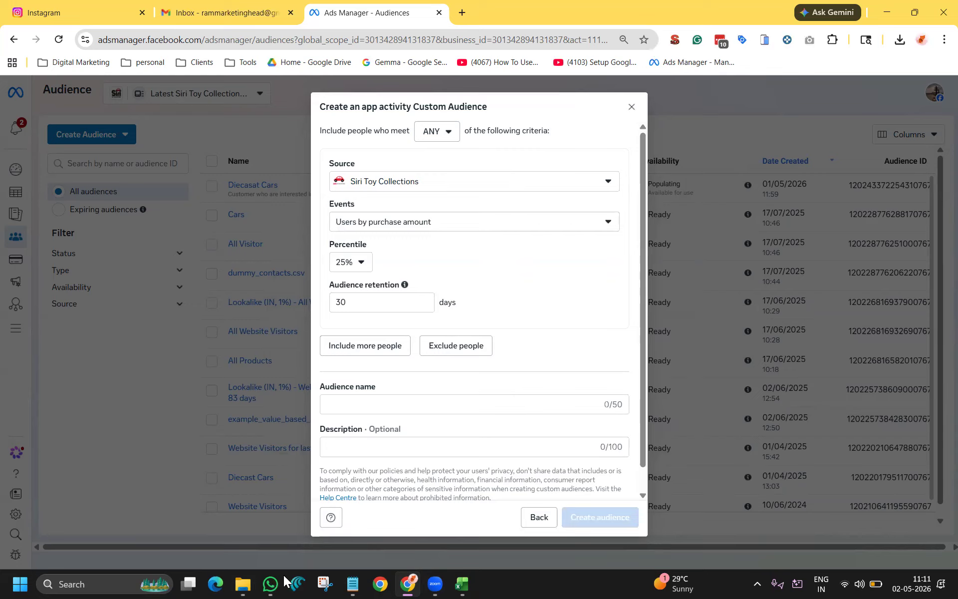
# Switch to the Comet browser and ask Perplexity about Amazon's selling charges and the final profit on a Rs. 1000 product, also considering returns
pyautogui.click(298, 583)
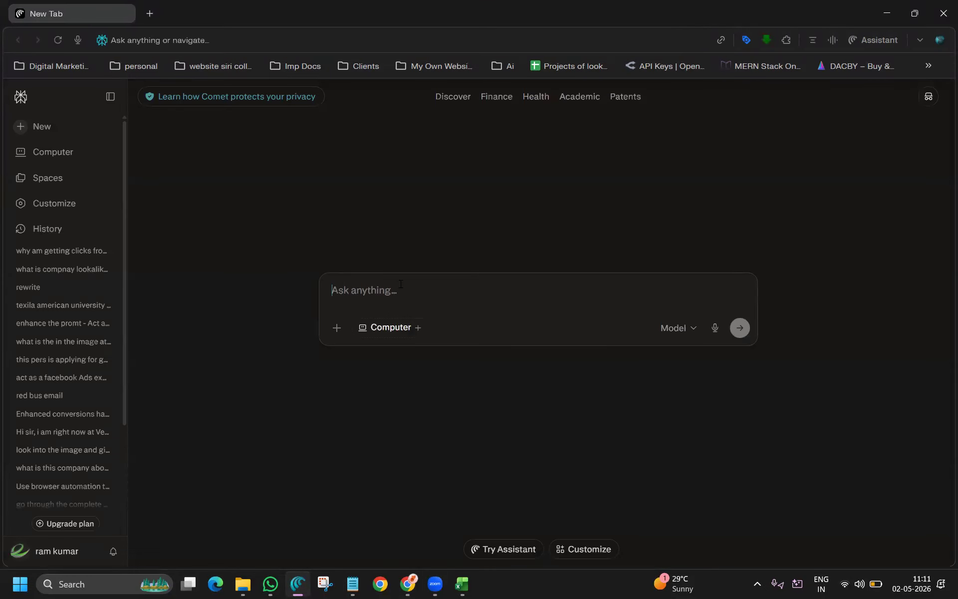
pyautogui.write('if ')
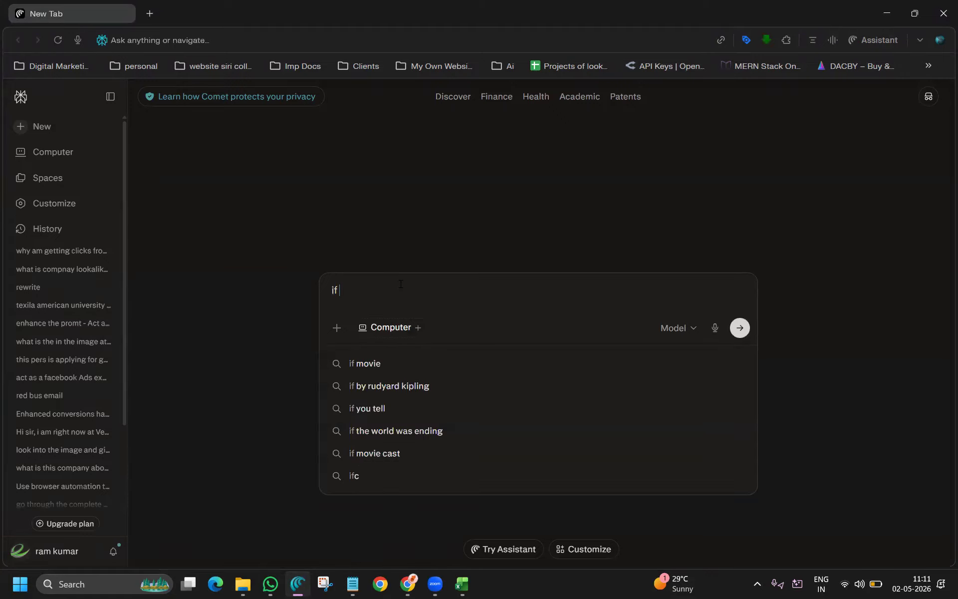
pyautogui.write('i s')
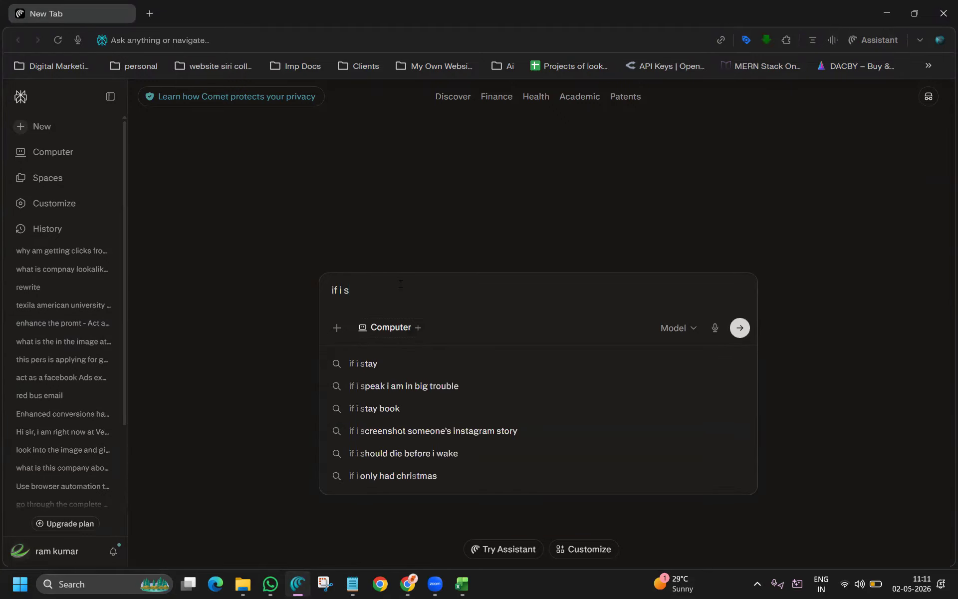
pyautogui.write('ell a product on amazon what are the the charges and what will be my profic')
pyautogui.press('BackSpace')
pyautogui.press('BackSpace')
pyautogui.press('BackSpace')
pyautogui.press('BackSpace')
pyautogui.press('BackSpace')
pyautogui.press('BackSpace')
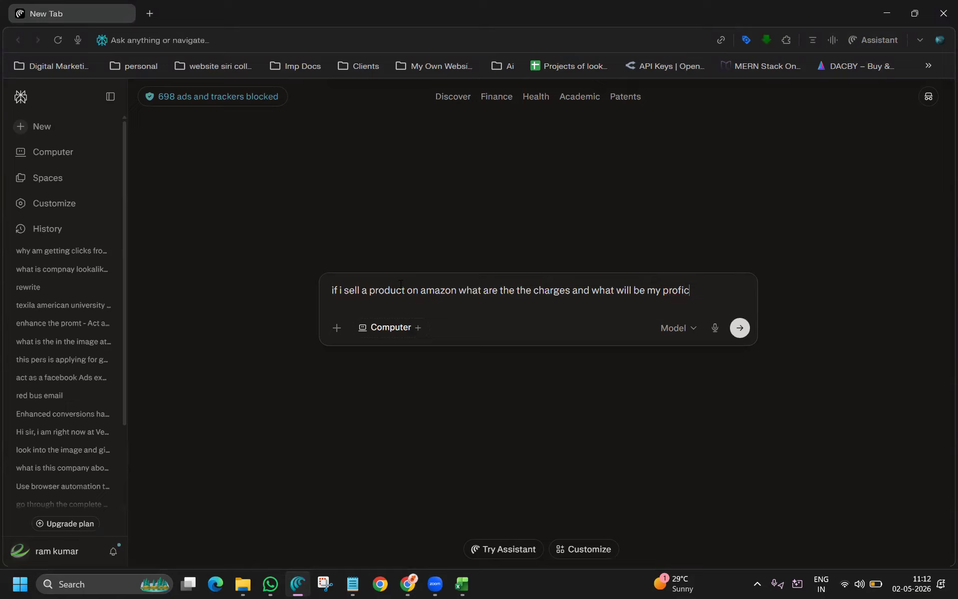
pyautogui.write('ofit e')
pyautogui.press('BackSpace')
pyautogui.write('at the and')
pyautogui.press('BackSpace')
pyautogui.press('BackSpace')
pyautogui.press('BackSpace')
pyautogui.write('end of sale of poeduc')
pyautogui.press('BackSpace')
pyautogui.press('BackSpace')
pyautogui.press('BackSpace')
pyautogui.press('BackSpace')
pyautogui.write('duct valuse')
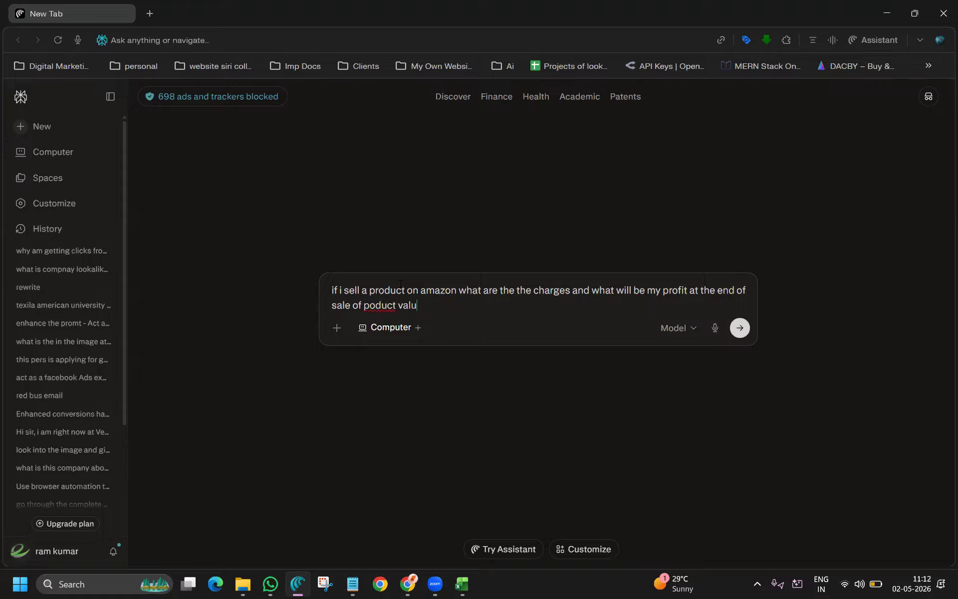
pyautogui.press('BackSpace')
pyautogui.press('BackSpace')
pyautogui.write('e of Rs. 1000 also consider the re')
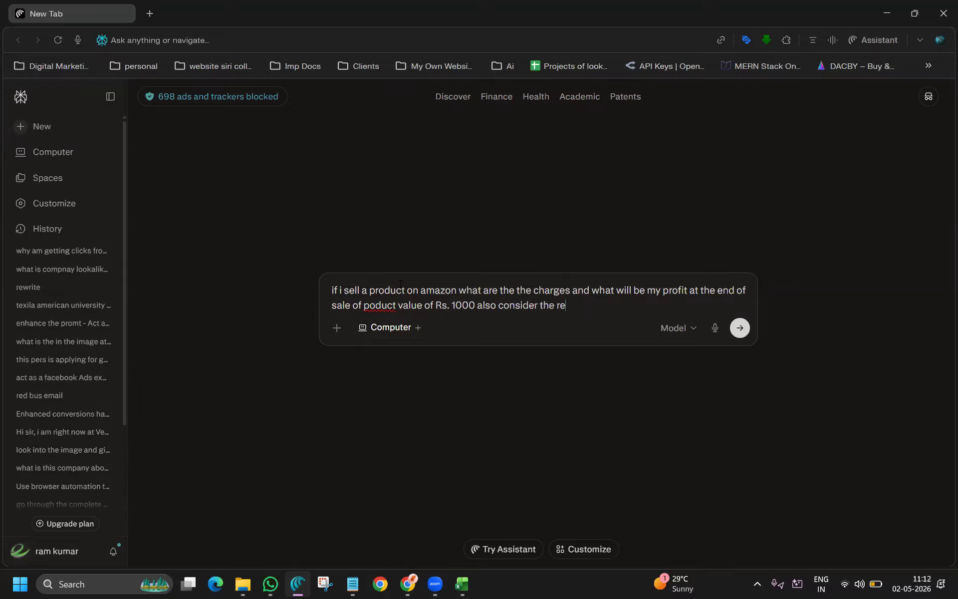
pyautogui.write('turn s')
pyautogui.press('Return')
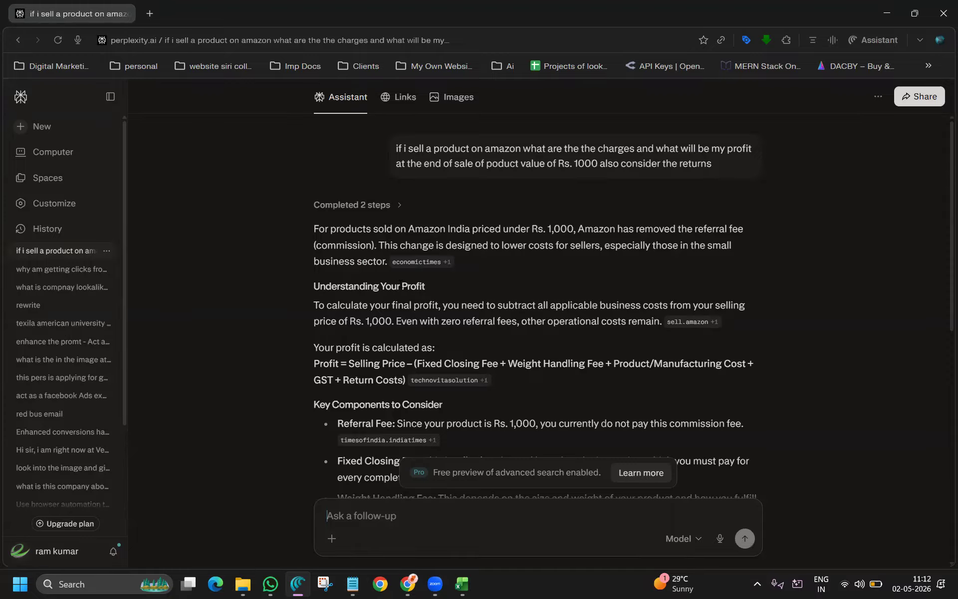
# Read the answer on selling fees and returns, open its linked Amazon Revenue Calculator and continue as guest
pyautogui.scroll(-4, 399, 283)
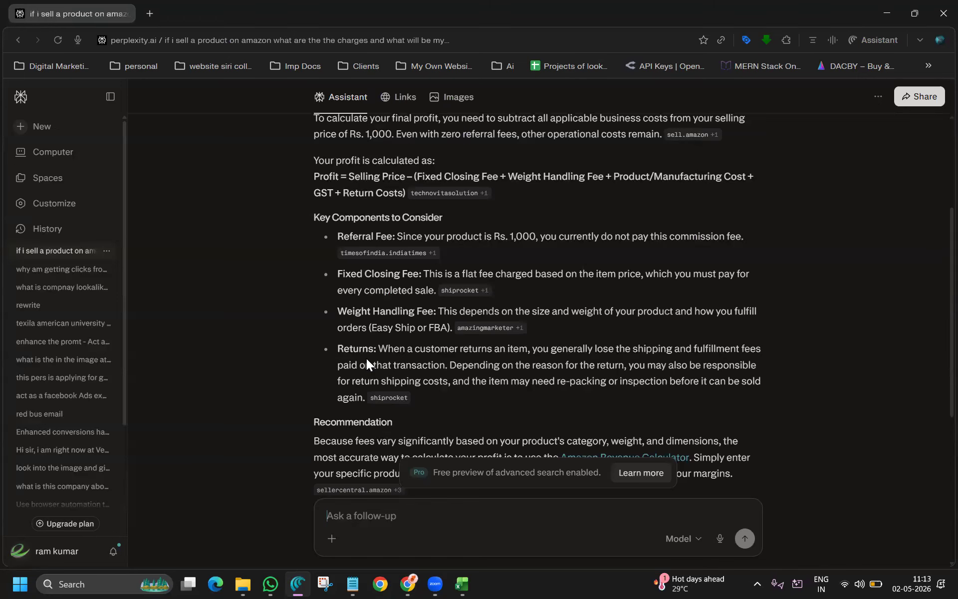
pyautogui.scroll(-3, 374, 357)
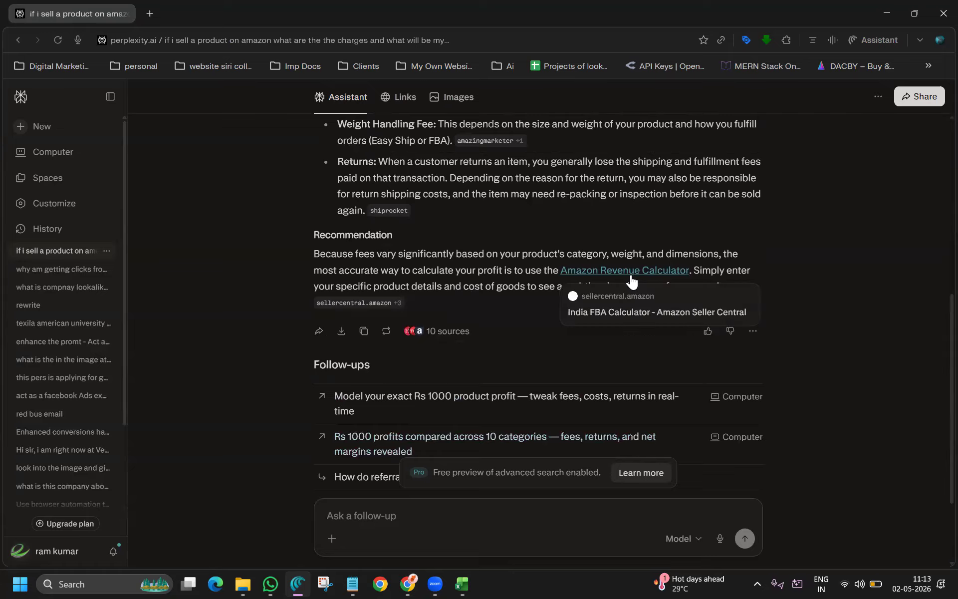
pyautogui.click(635, 271)
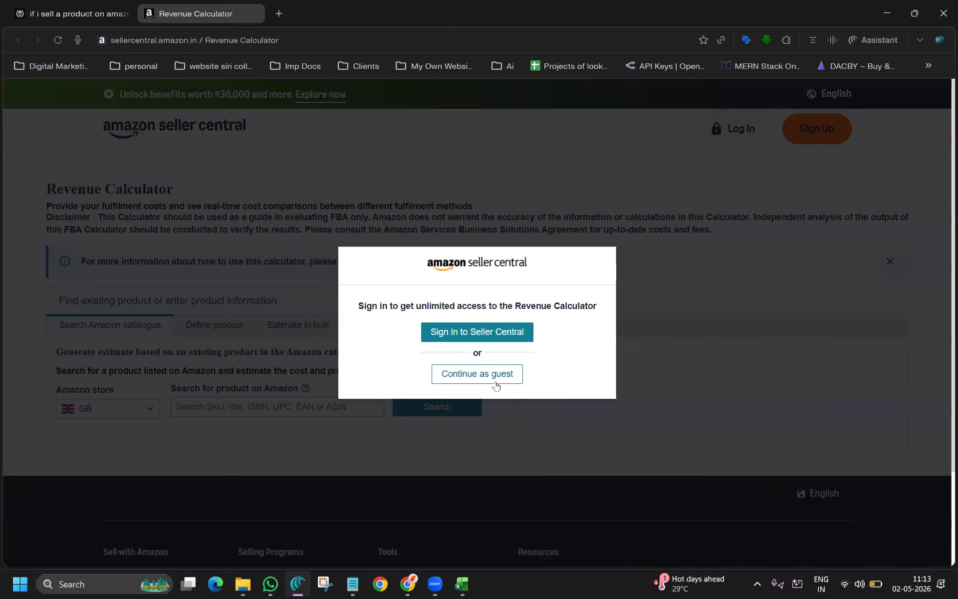
pyautogui.click(495, 384)
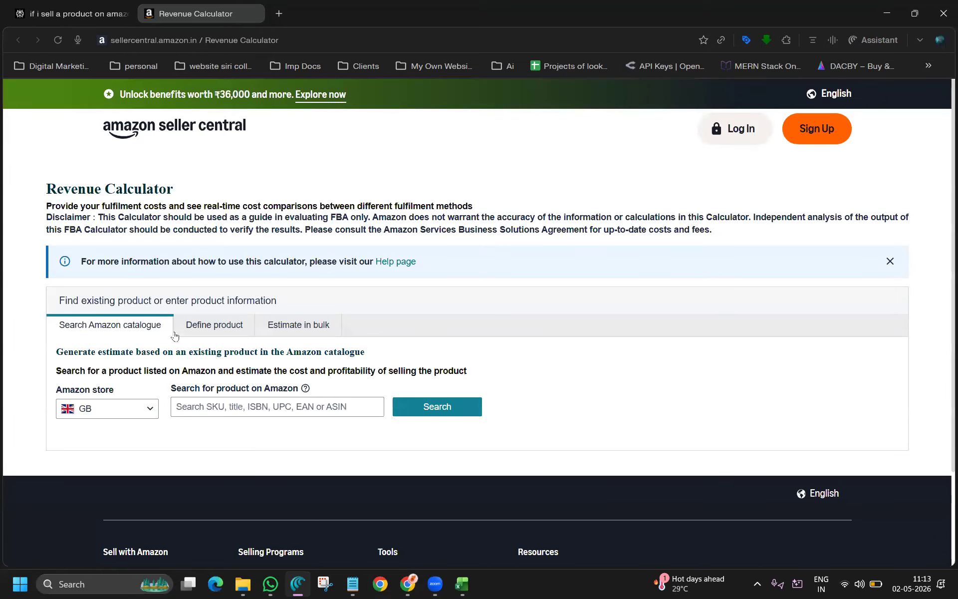
# View the manual product definition form, return to the Amazon catalogue search and set the Amazon store to IN
pyautogui.click(210, 328)
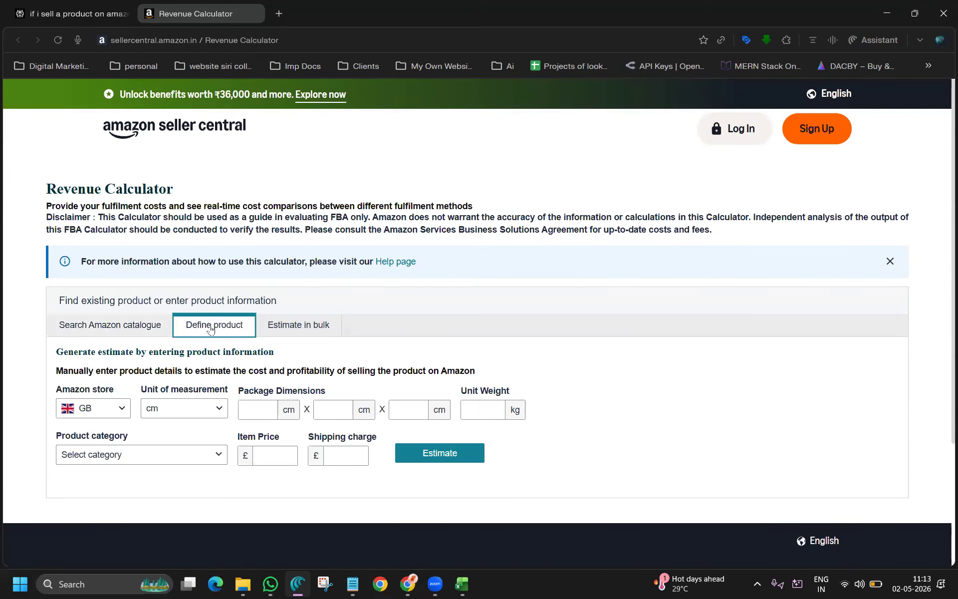
pyautogui.click(123, 335)
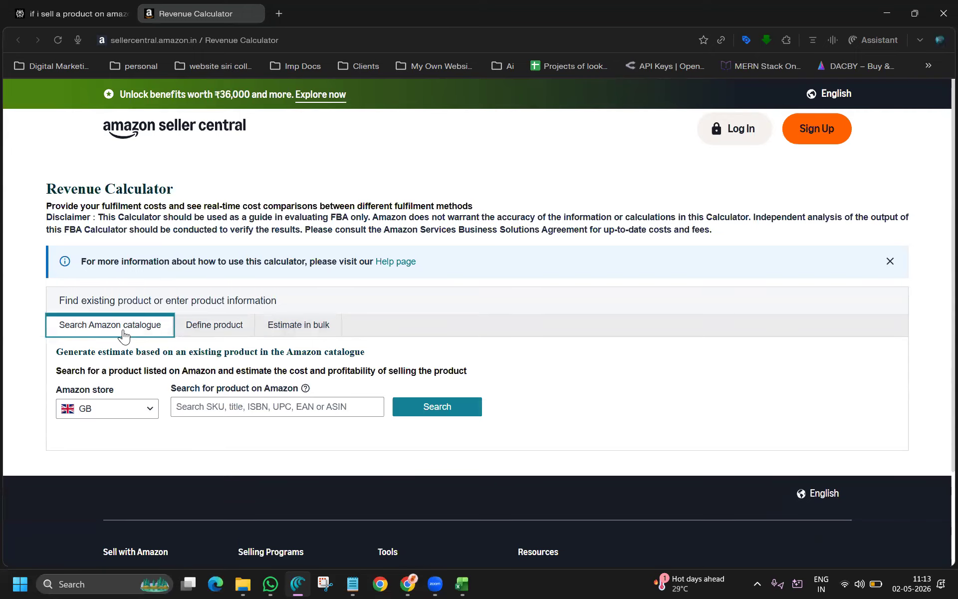
pyautogui.click(258, 410)
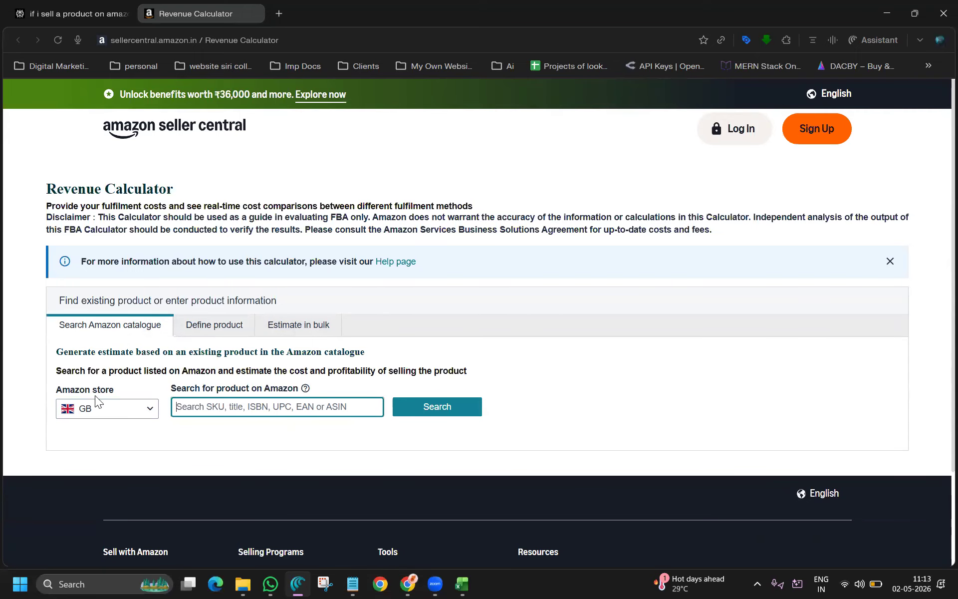
pyautogui.click(98, 409)
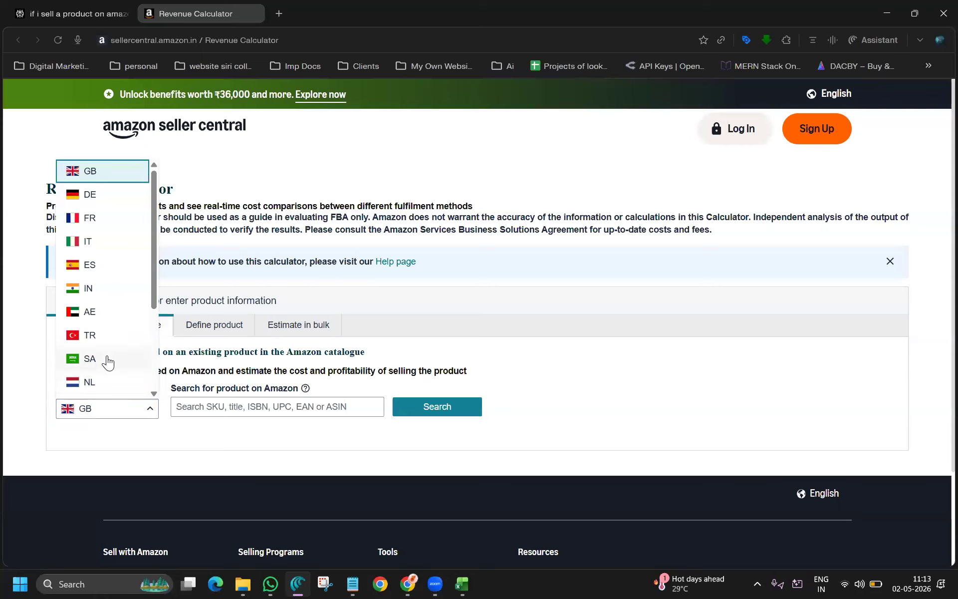
pyautogui.scroll(-1, 107, 329)
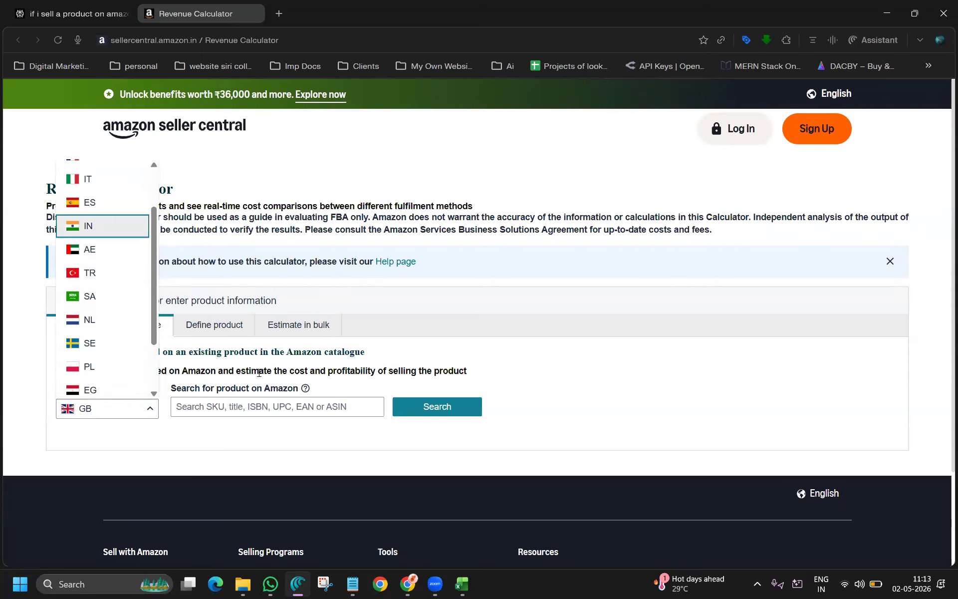
pyautogui.press('Return')
pyautogui.click(257, 412)
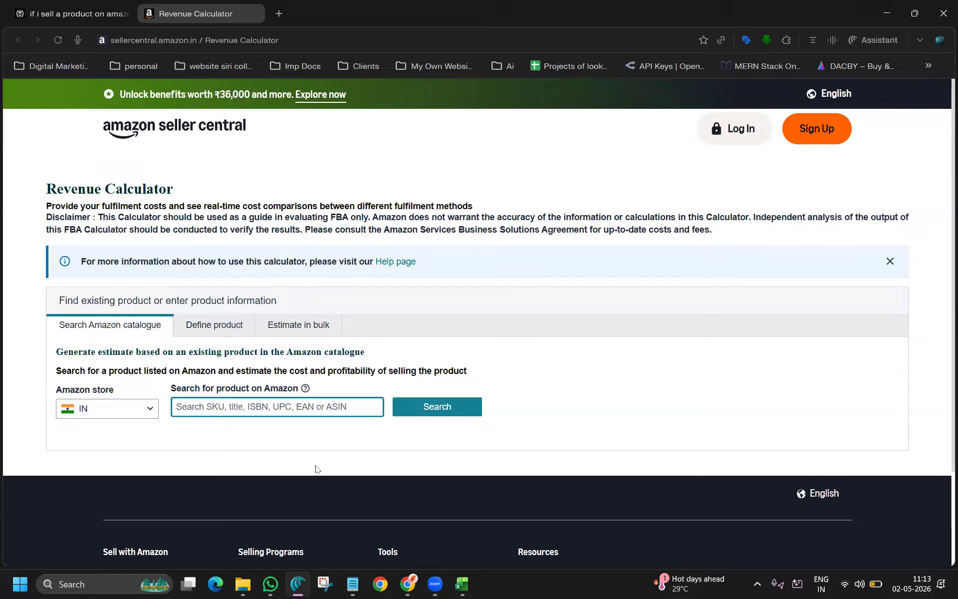
# Open amazon.in in a new browser tab
pyautogui.click(279, 13)
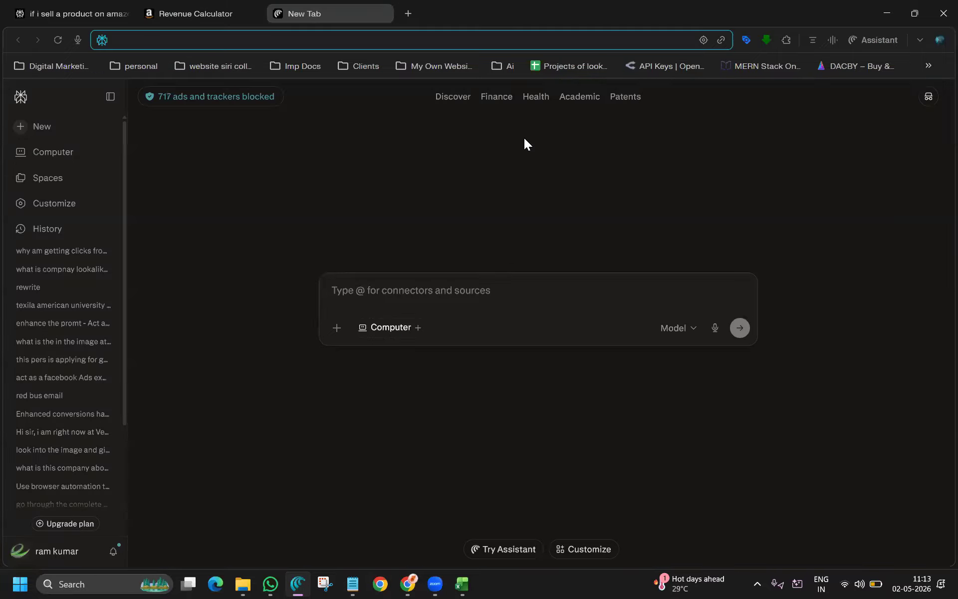
pyautogui.write('amazon ')
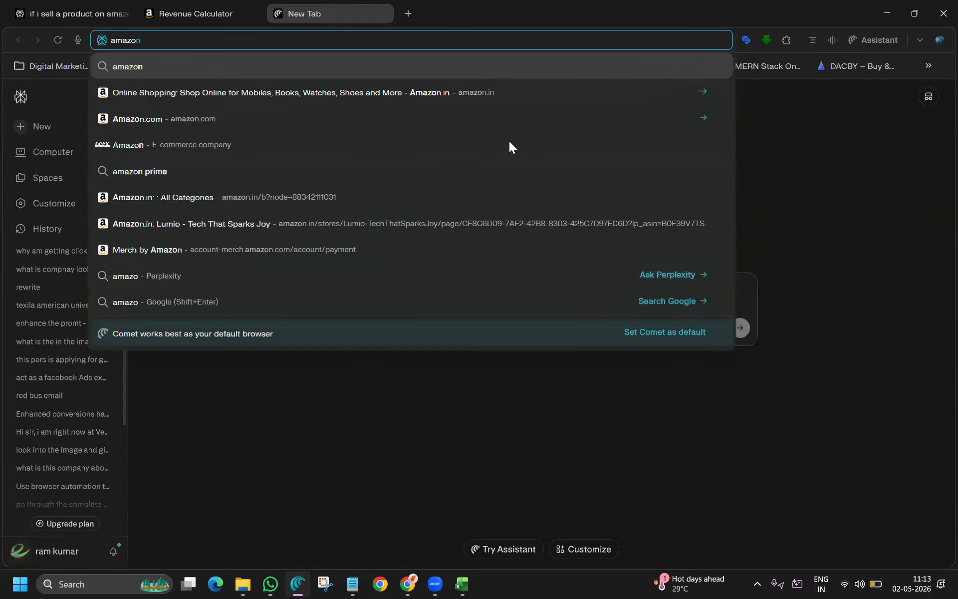
pyautogui.write('.in')
pyautogui.press('Return')
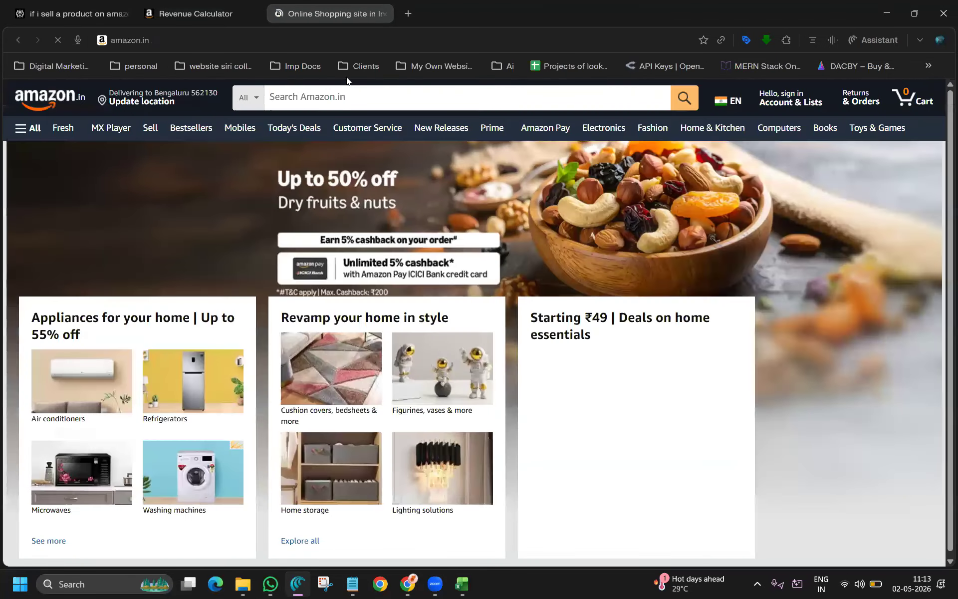
# Search Amazon for "below 1000" and browse the listed products
pyautogui.click(347, 93)
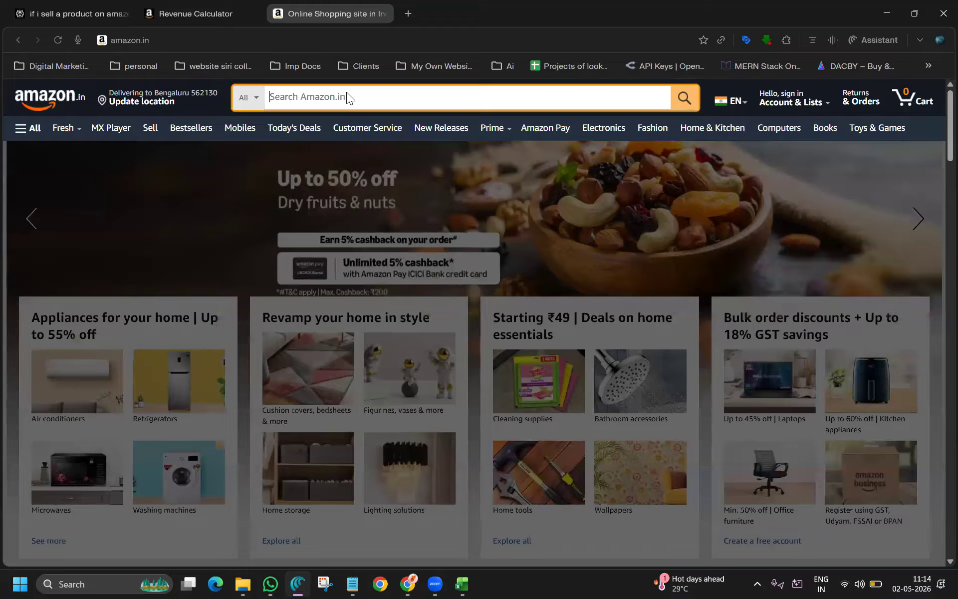
pyautogui.write('belwo')
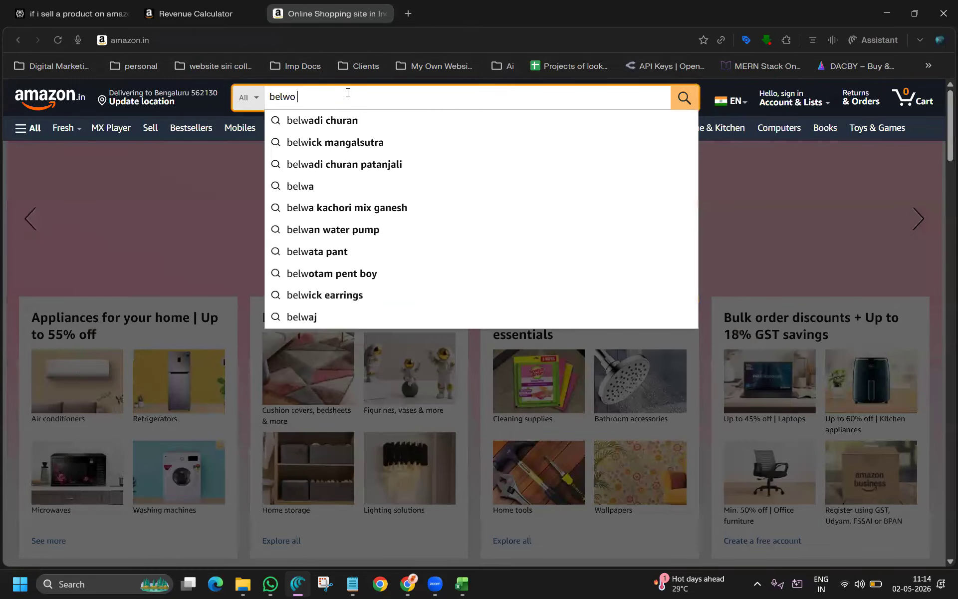
pyautogui.press('BackSpace')
pyautogui.press('BackSpace')
pyautogui.write('ow ')
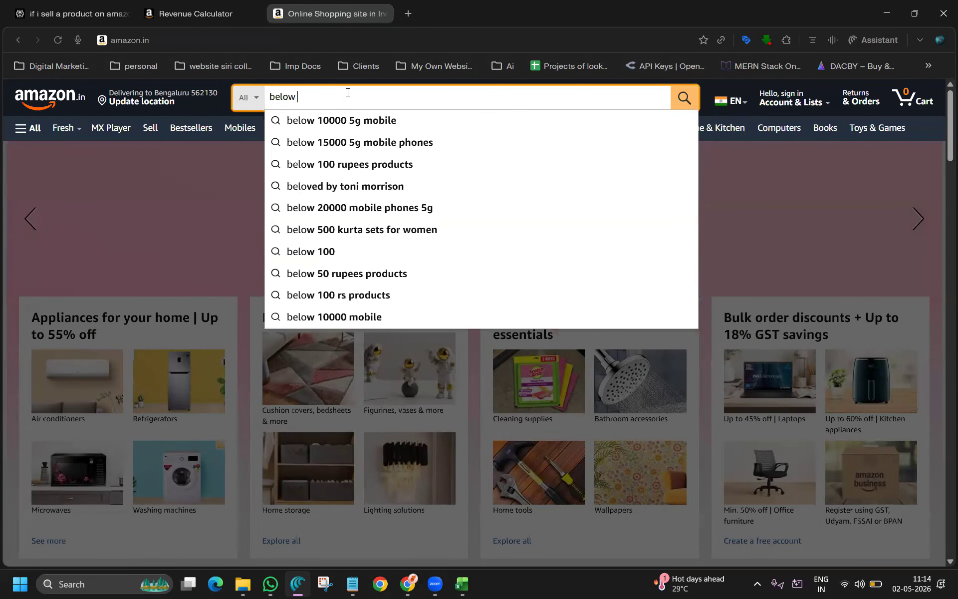
pyautogui.write('q80')
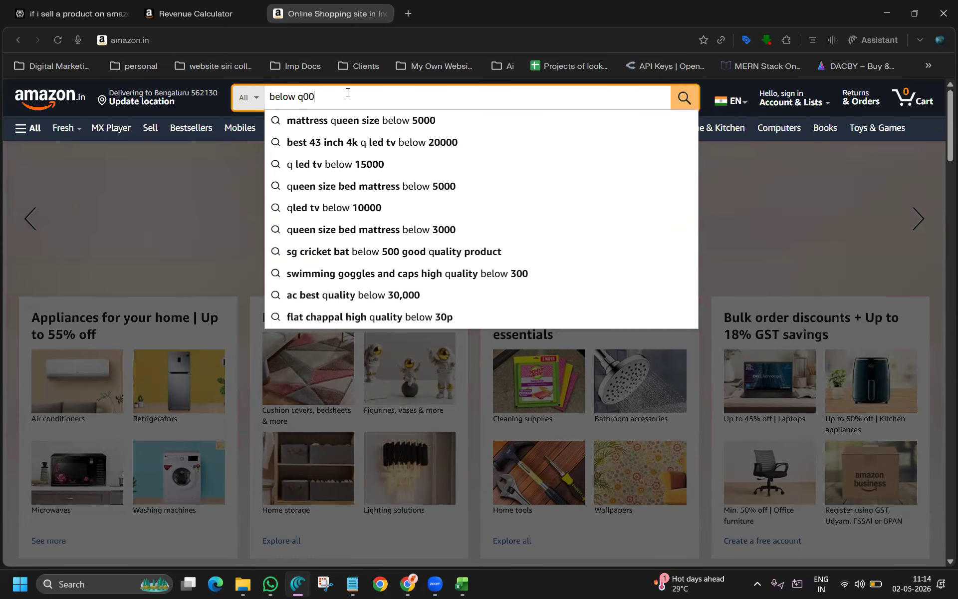
pyautogui.press('BackSpace')
pyautogui.press('BackSpace')
pyautogui.press('BackSpace')
pyautogui.write('1000')
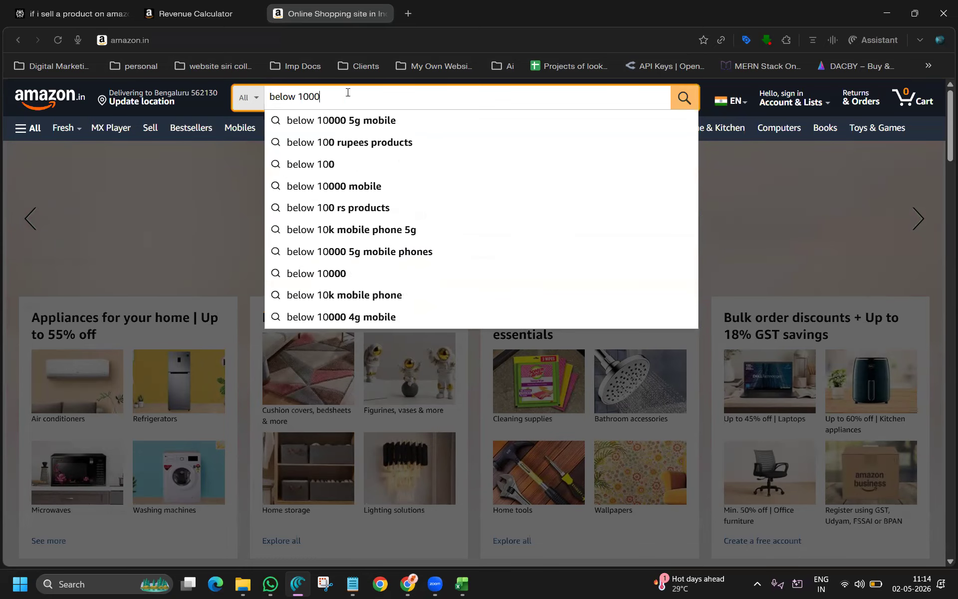
pyautogui.press('Return')
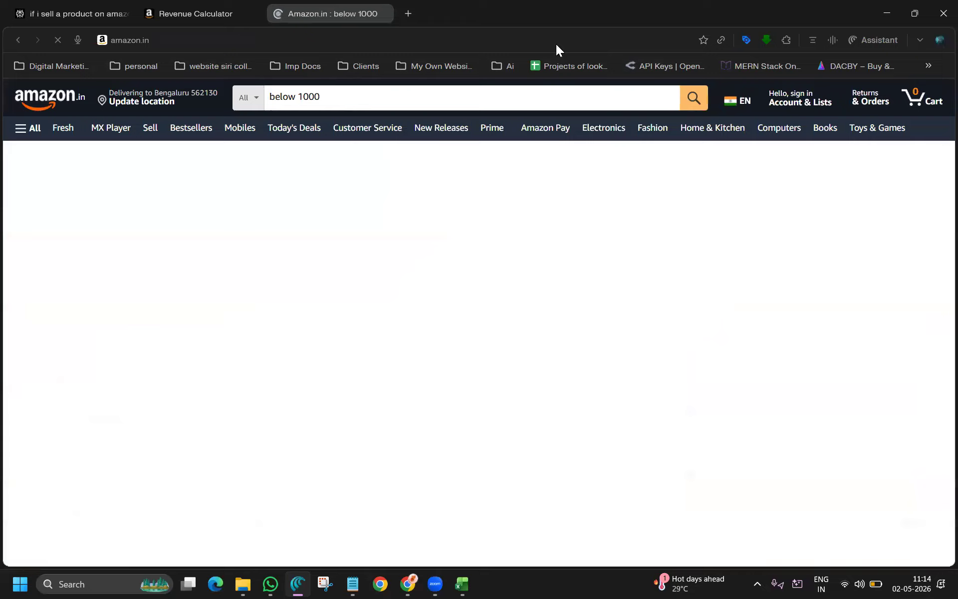
pyautogui.scroll(-5, 559, 235)
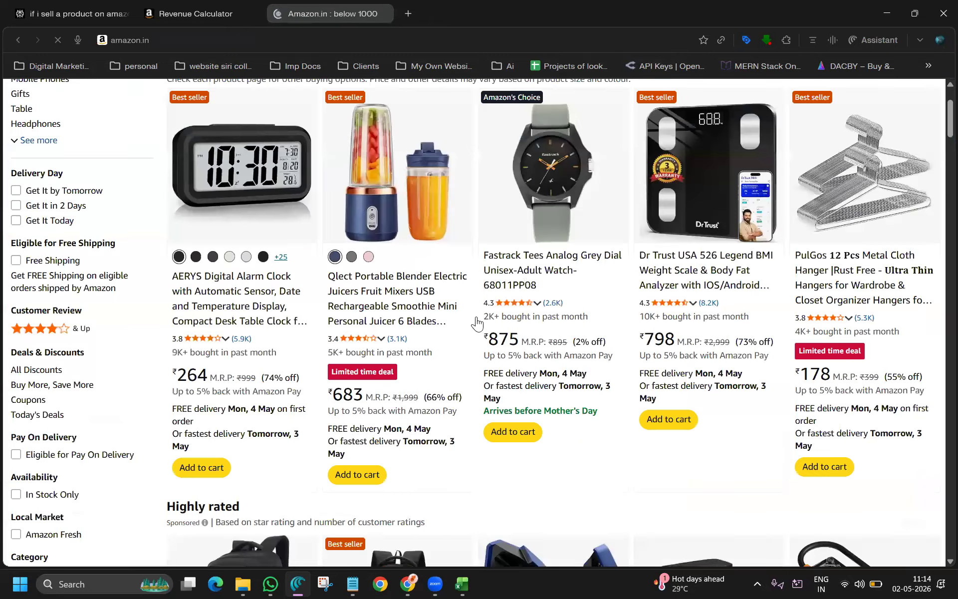
# Browse the Amazon results and open the product page of the Portronics MPort View Two 6-in-1 USB Type-C Hub Dock
pyautogui.scroll(-5, 763, 309)
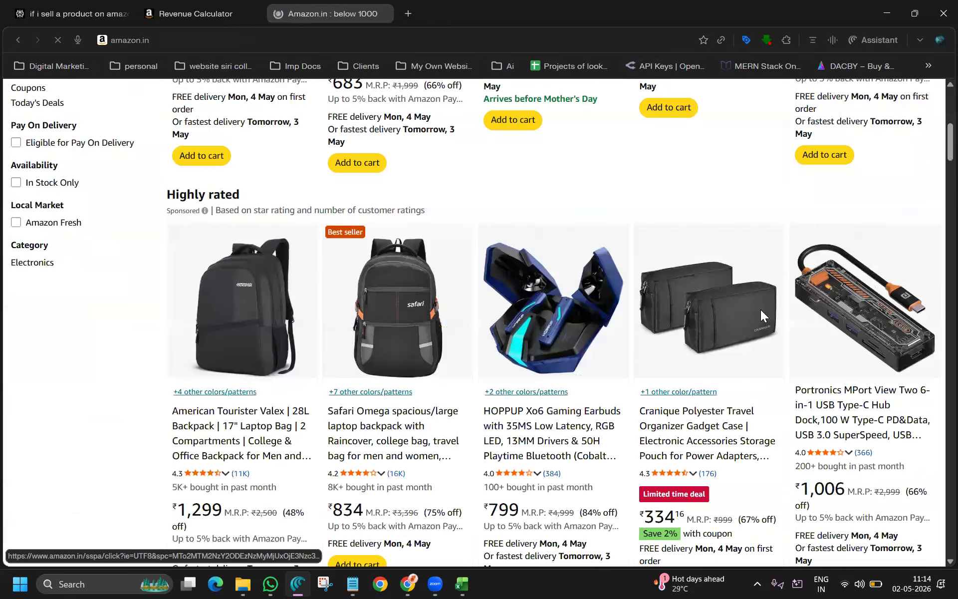
pyautogui.scroll(-2, 898, 269)
pyautogui.click(841, 276)
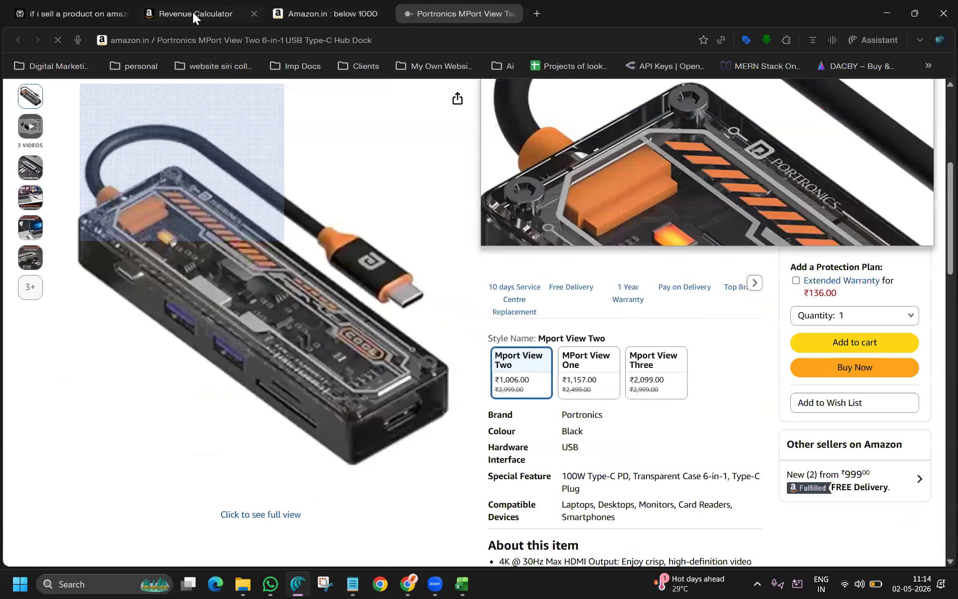
# Check the Revenue Calculator's catalogue search, then return to the Amazon results and look over the listed products
pyautogui.click(192, 12)
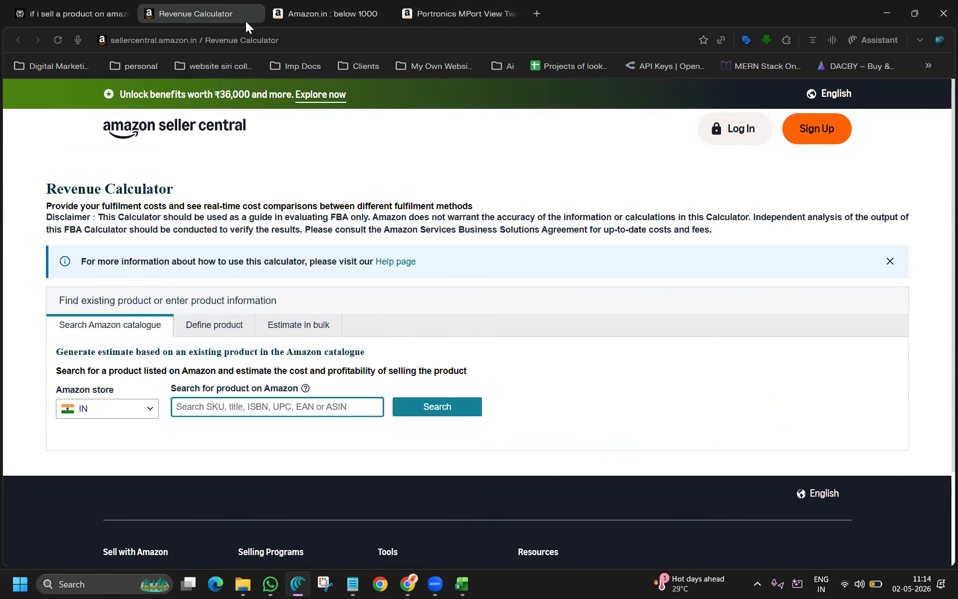
pyautogui.click(300, 16)
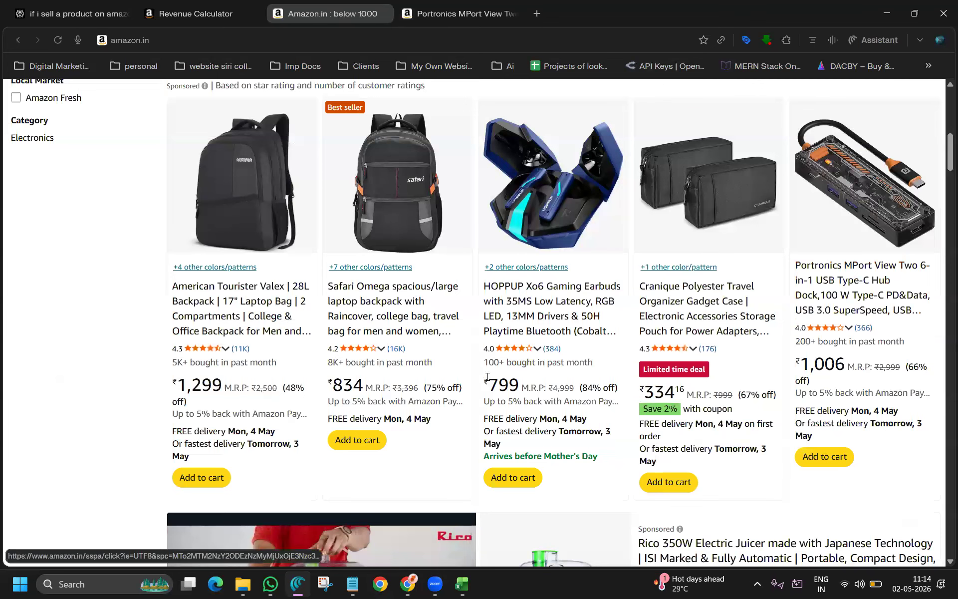
pyautogui.scroll(-1, 489, 383)
pyautogui.scroll(5, 570, 145)
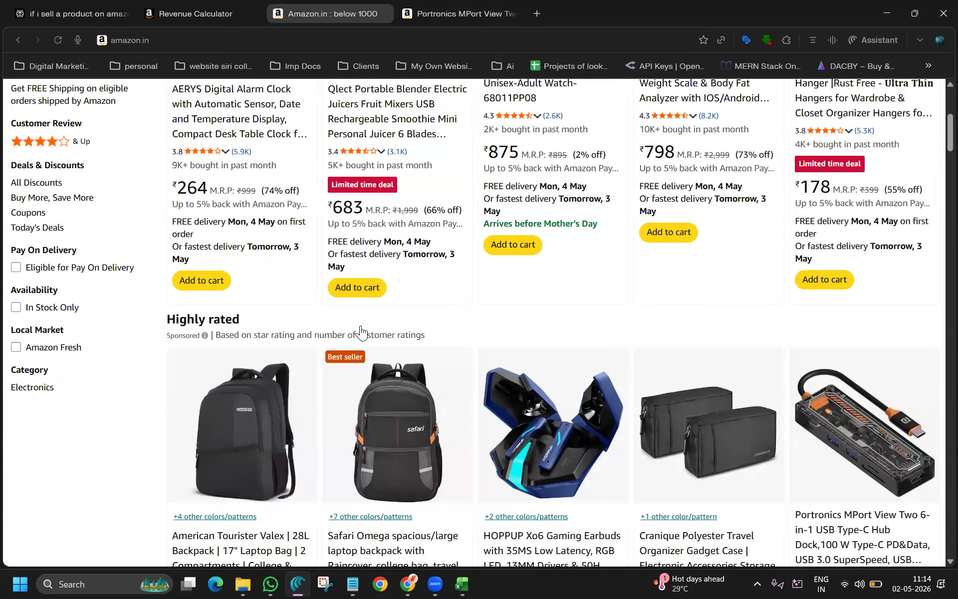
# Expand the Features & Specs, Additional details, Measurements and Item details sections on the Portronics hub's page
pyautogui.hotkey('ctrl', 'Tab')
pyautogui.scroll(-5, 360, 326)
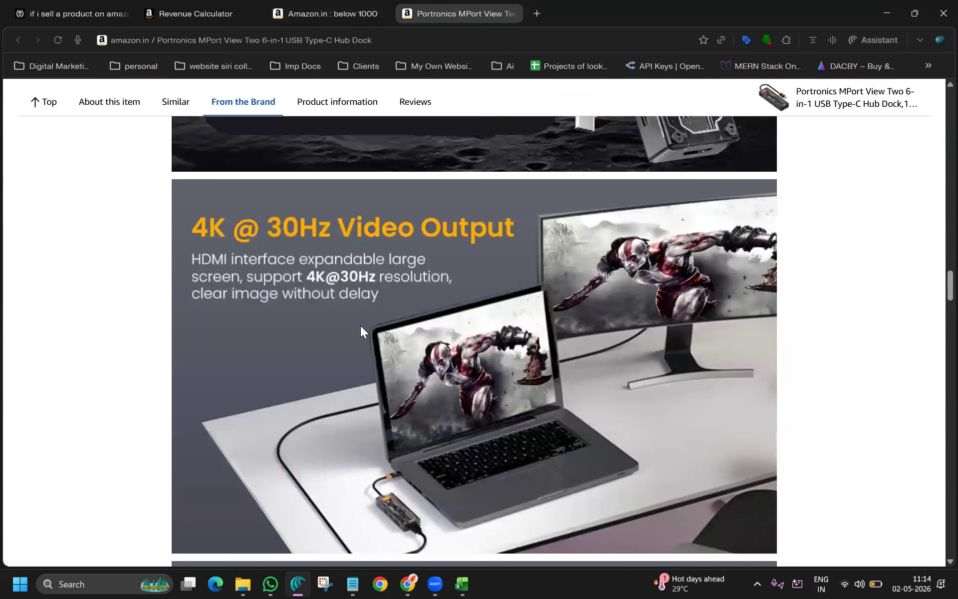
pyautogui.scroll(-10, 361, 327)
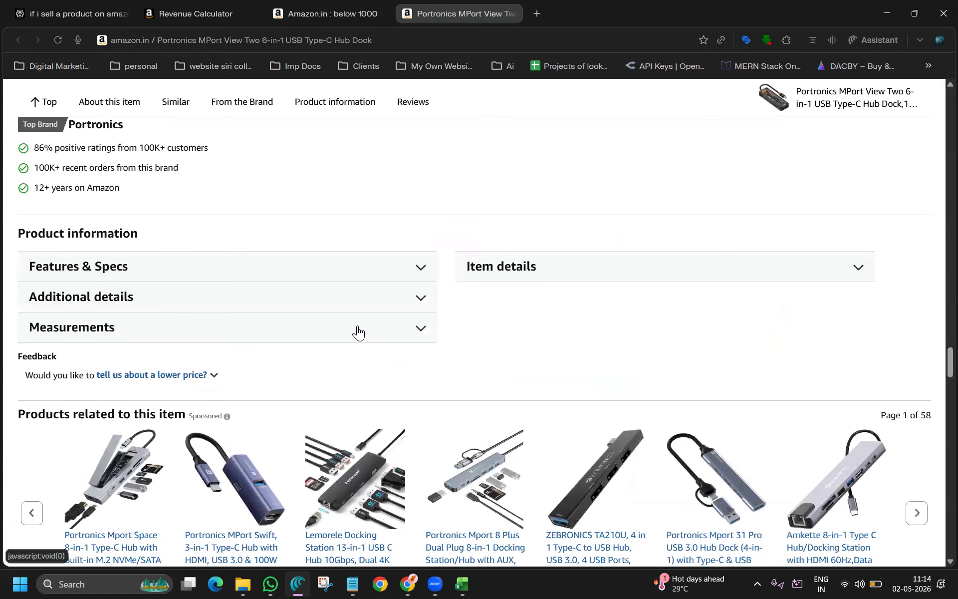
pyautogui.scroll(3, 357, 327)
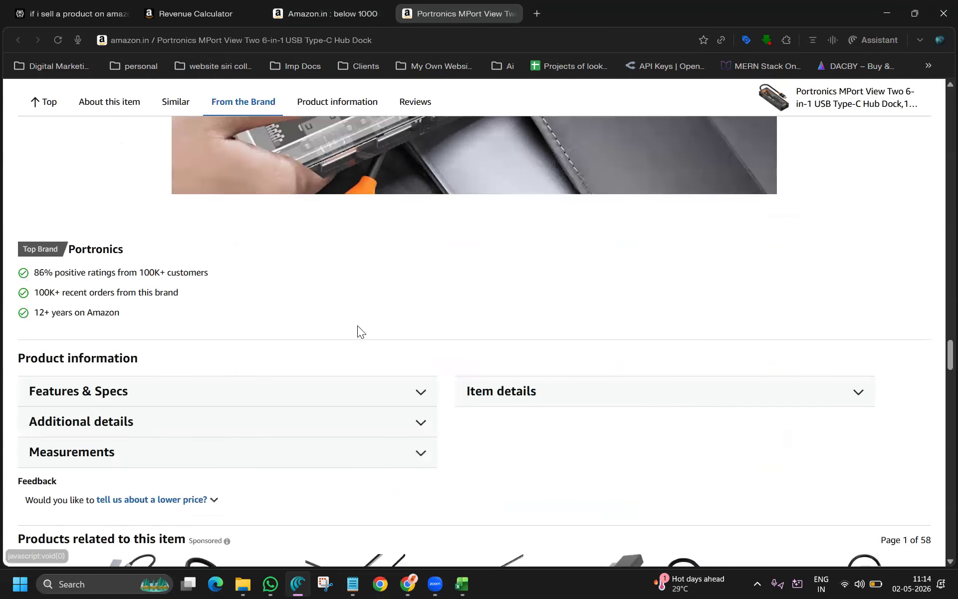
pyautogui.click(422, 396)
pyautogui.scroll(-4, 438, 397)
pyautogui.click(424, 392)
pyautogui.click(422, 458)
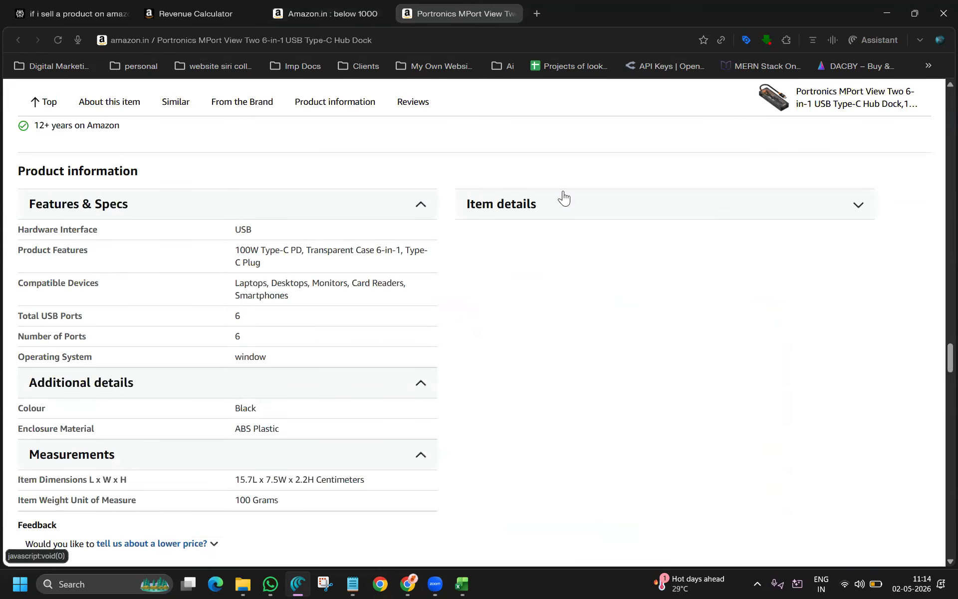
pyautogui.click(861, 211)
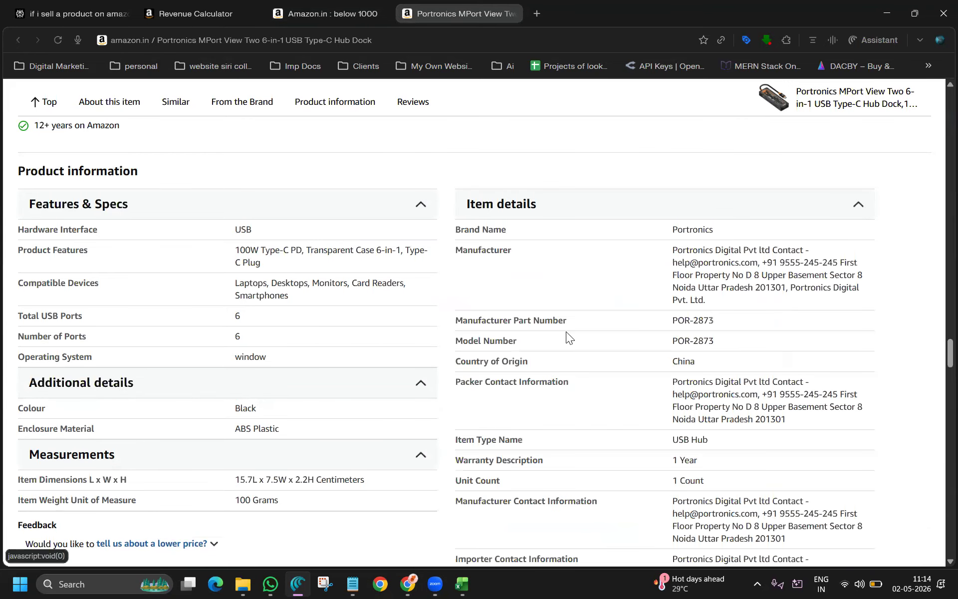
# Copy the hub's ASIN B0DTTDJPPL from the item details and search the Revenue Calculator's Amazon catalogue for it
pyautogui.scroll(-3, 565, 331)
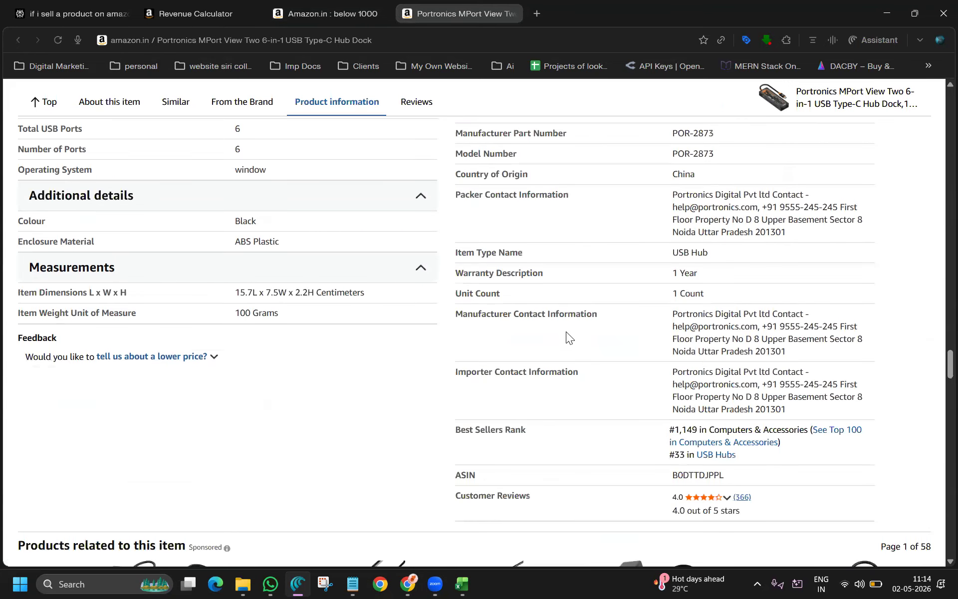
pyautogui.scroll(-1, 566, 332)
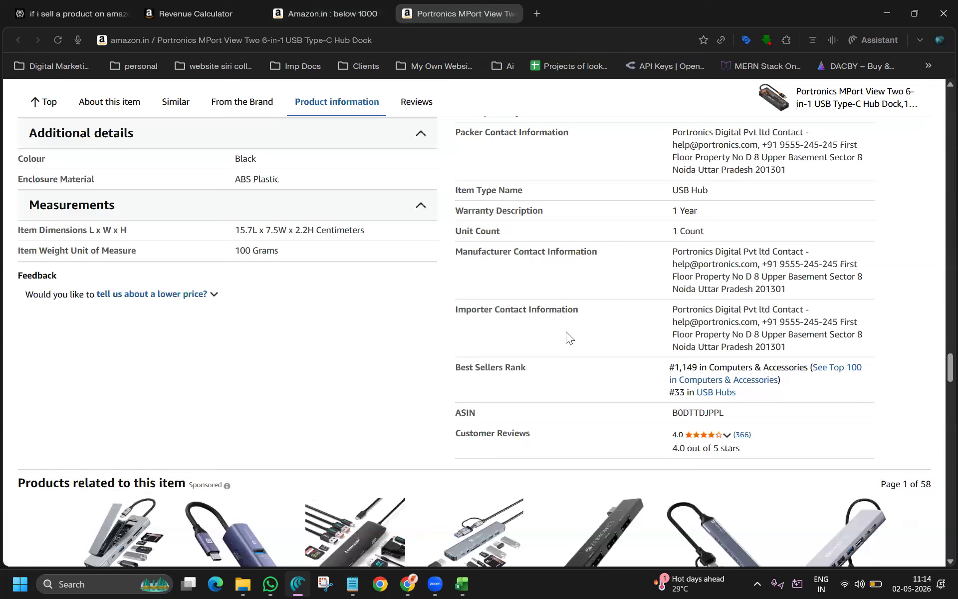
pyautogui.doubleClick(737, 416)
pyautogui.hotkey('ctrl', 'c')
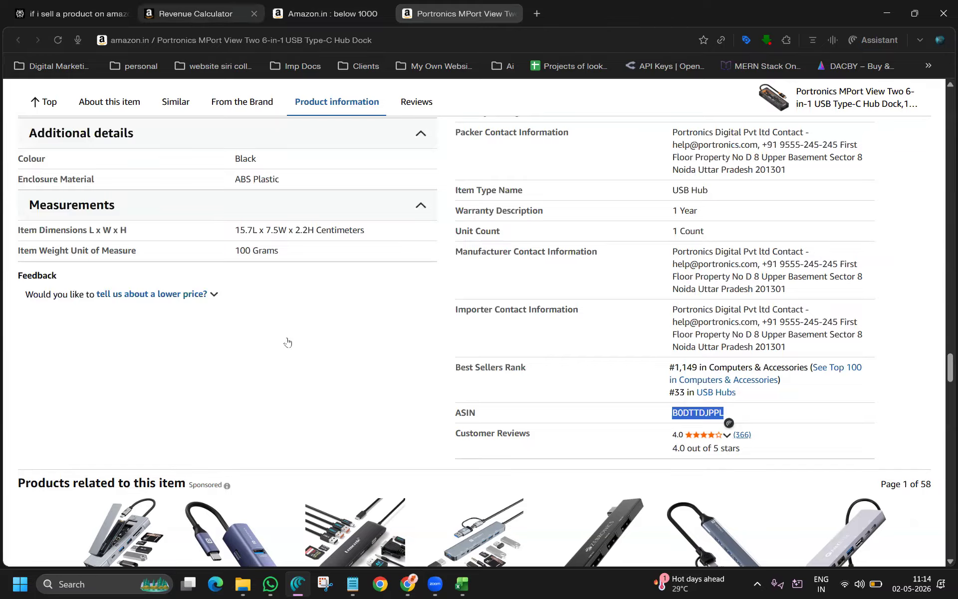
pyautogui.hotkey('ctrl', '2')
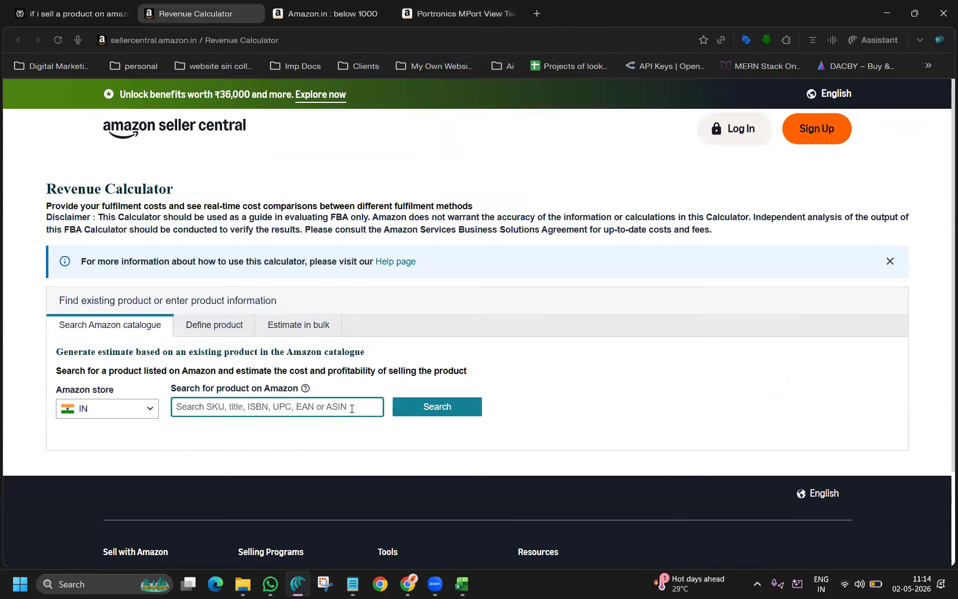
pyautogui.hotkey('ctrl', 'v')
pyautogui.click(447, 414)
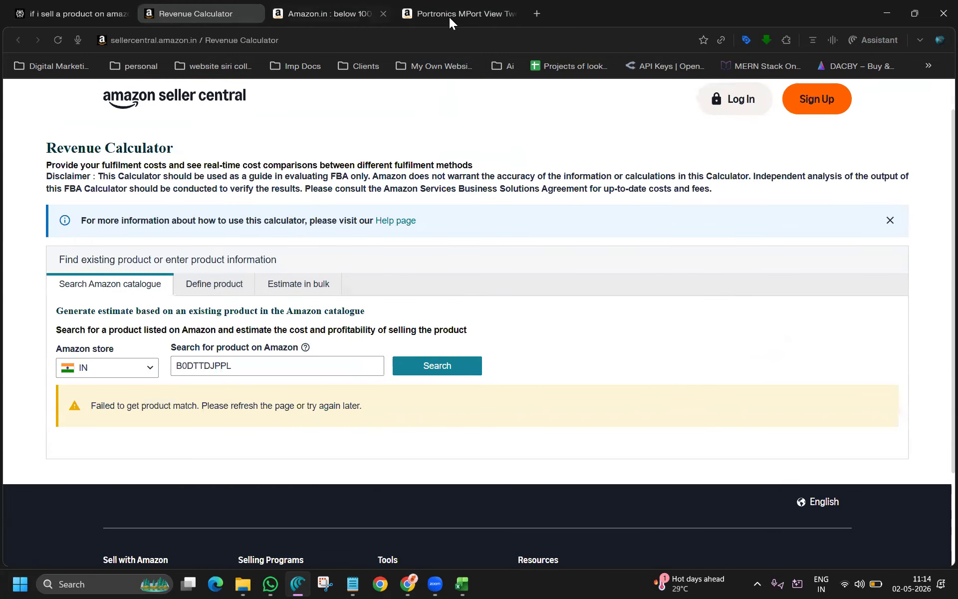
# Return to the Portronics hub's page and search its text for "sku"
pyautogui.click(449, 17)
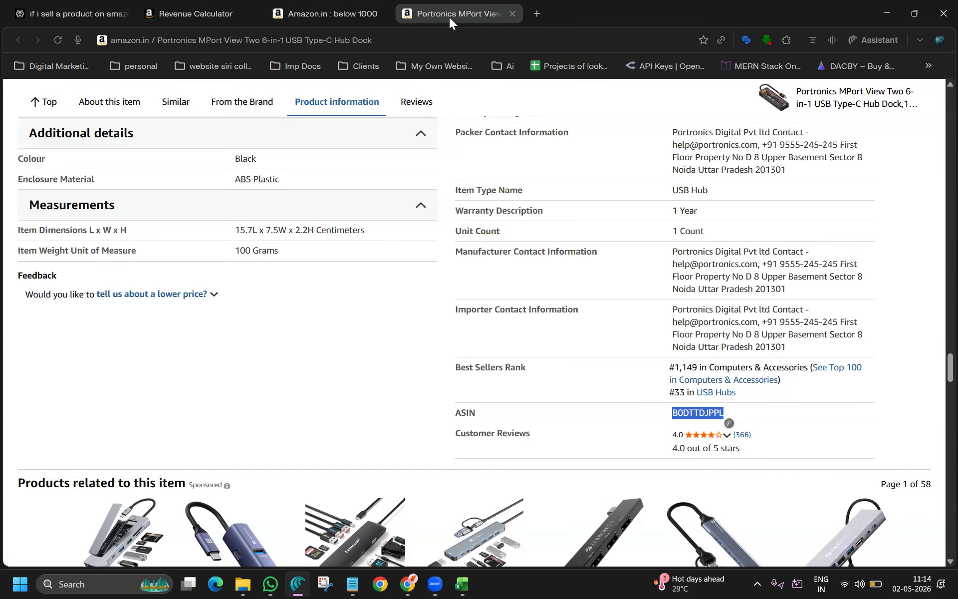
pyautogui.hotkey('alt', 'Tab')
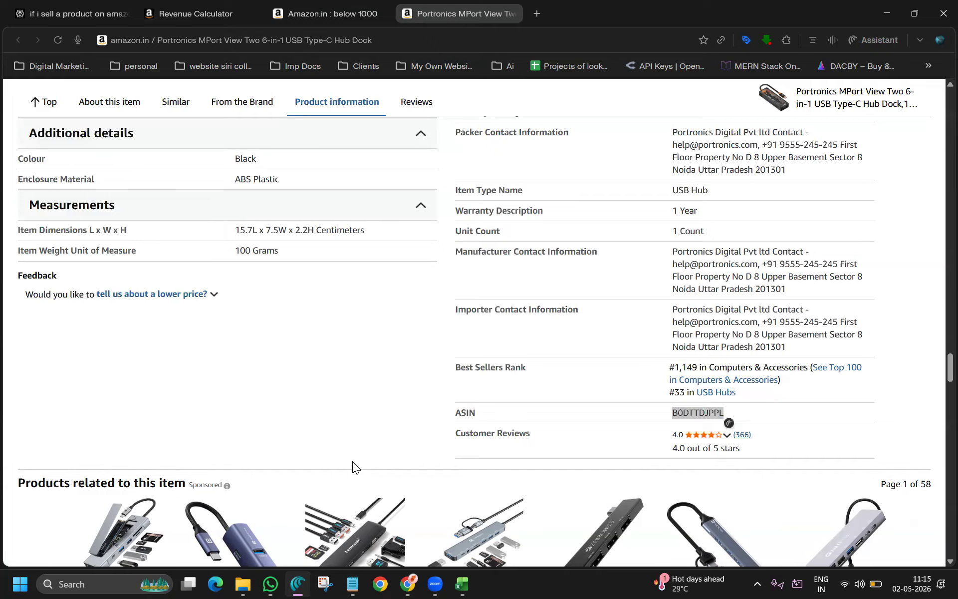
pyautogui.hotkey('ctrl', 'f')
pyautogui.write('sk')
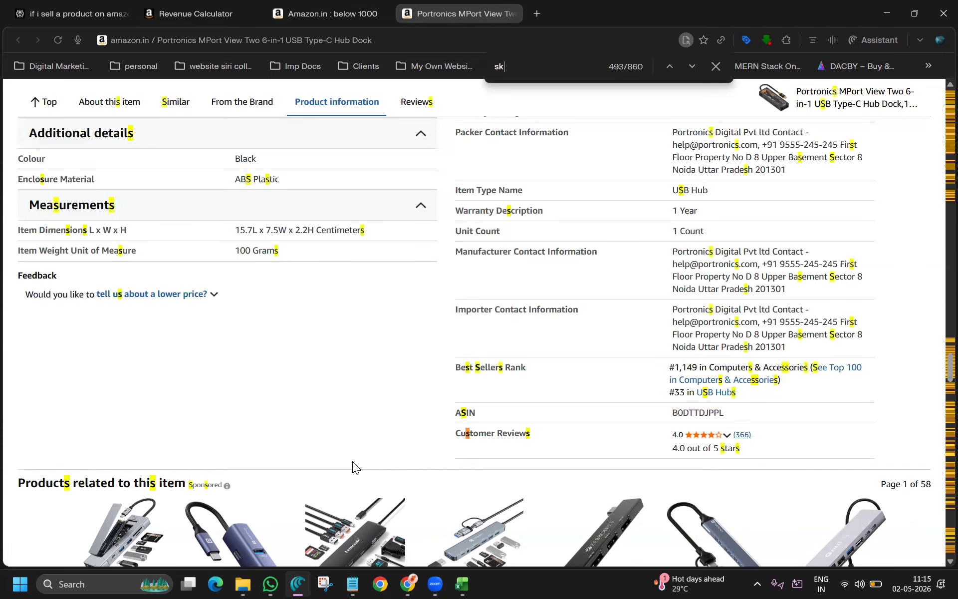
pyautogui.write('u')
pyautogui.scroll(-10, 352, 467)
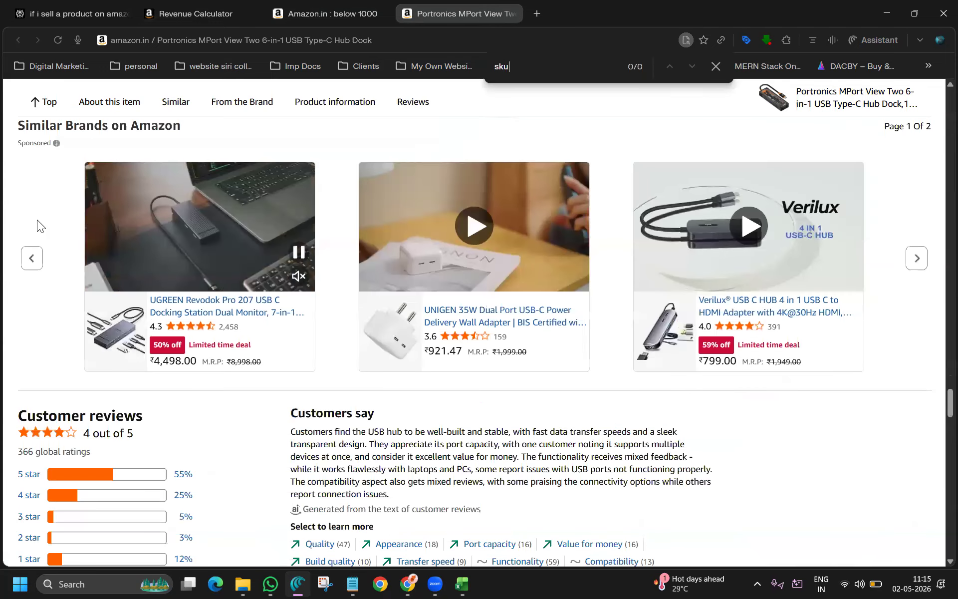
# Go back to the Revenue Calculator and clear the ASIN from its product search
pyautogui.click(190, 5)
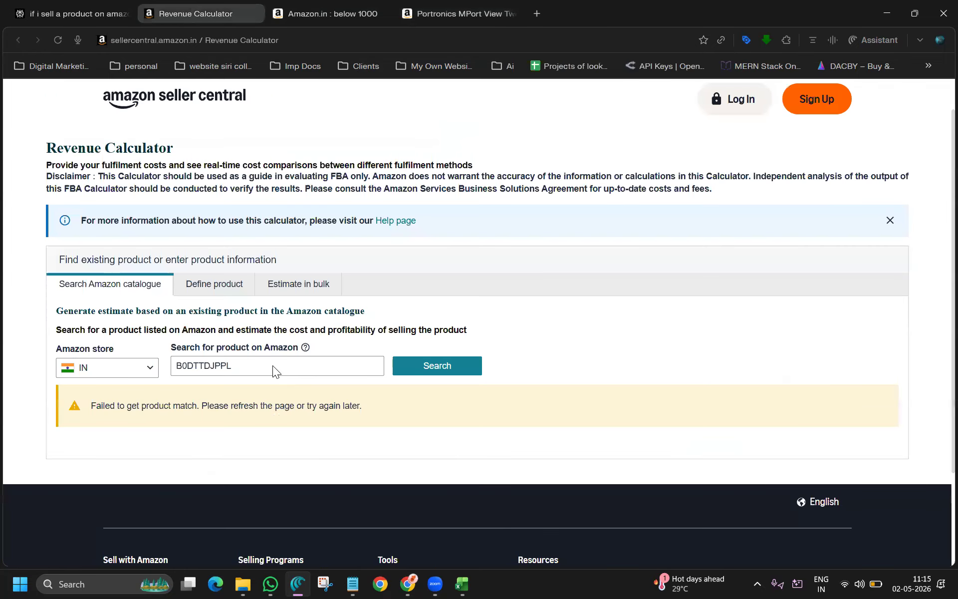
pyautogui.moveTo(245, 367); pyautogui.dragTo(139, 374)
pyautogui.press('BackSpace')
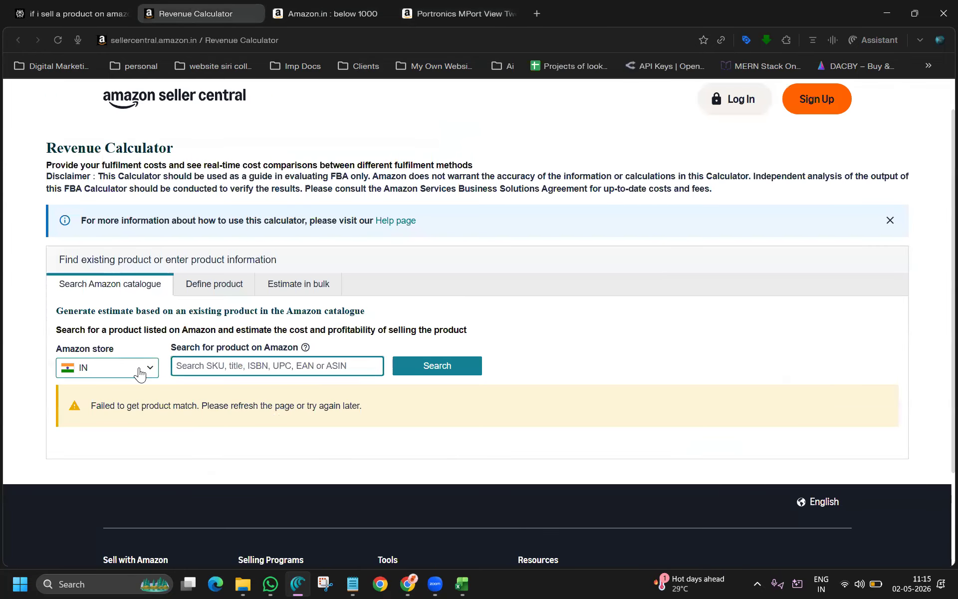
# Look through the Portronics hub's page again, from the customer reviews back up to the title and price
pyautogui.hotkey('ctrl', 'Tab')
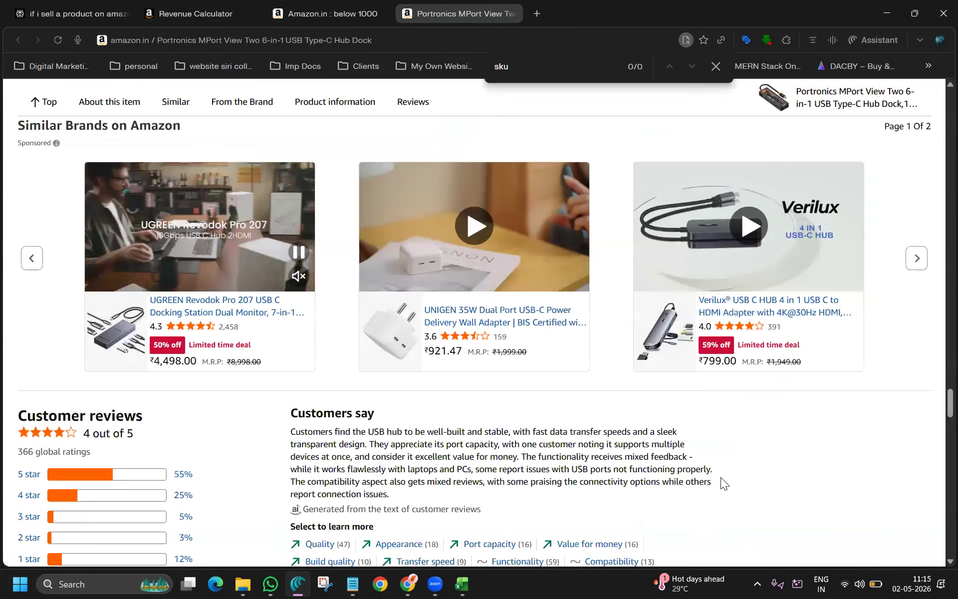
pyautogui.scroll(6, 722, 475)
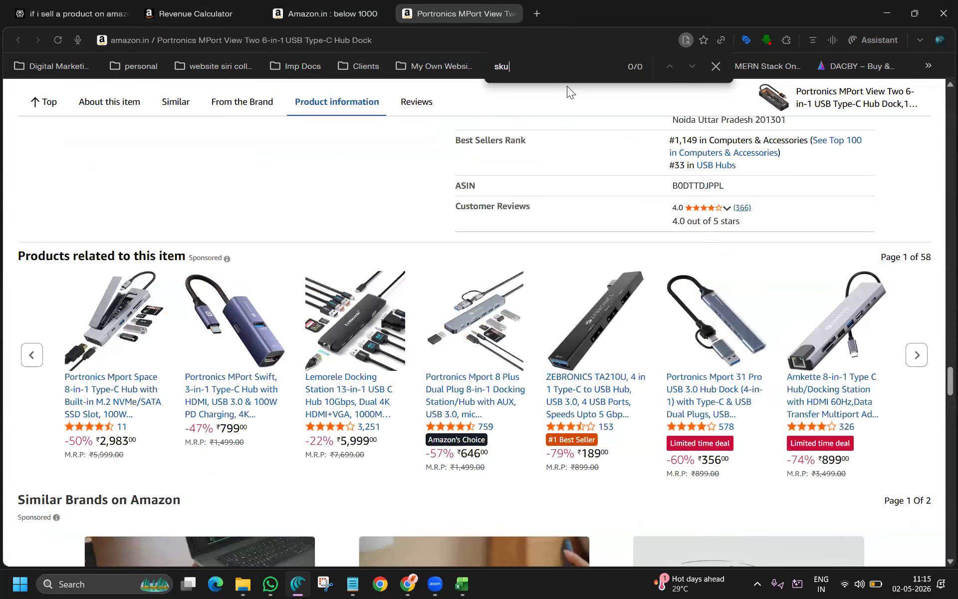
pyautogui.scroll(6, 647, 396)
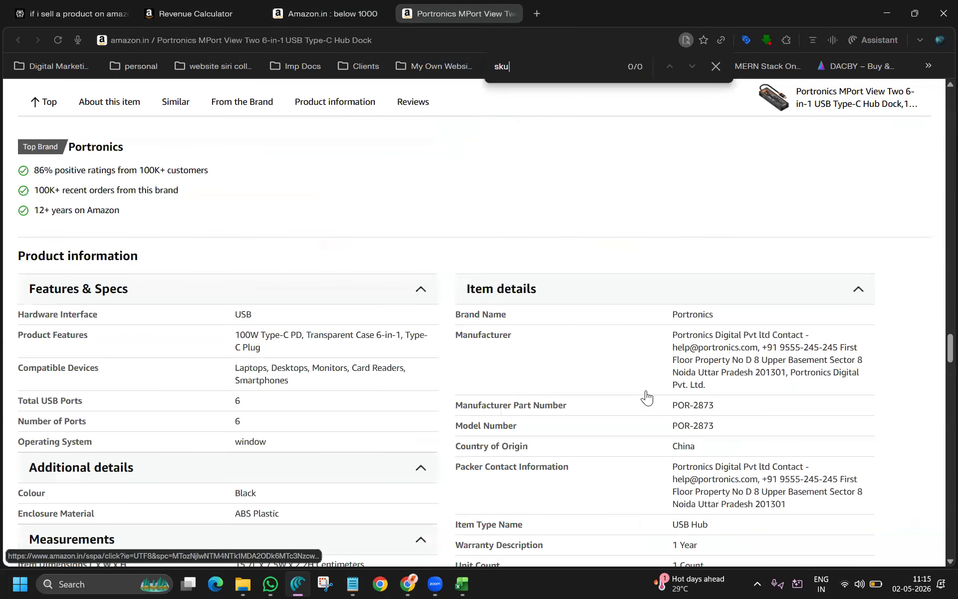
pyautogui.scroll(6, 647, 397)
pyautogui.scroll(5, 647, 396)
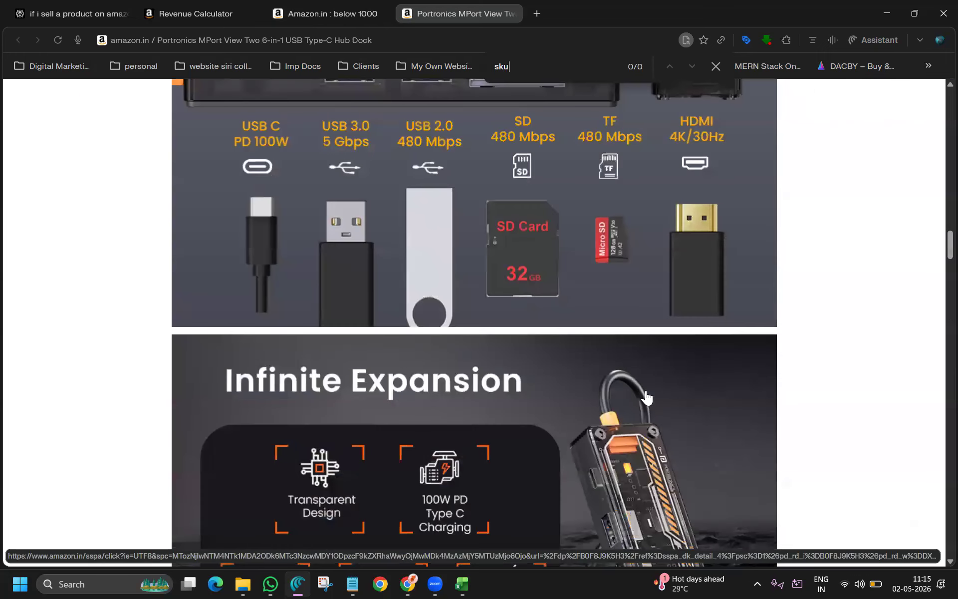
pyautogui.scroll(10, 646, 398)
pyautogui.scroll(10, 647, 397)
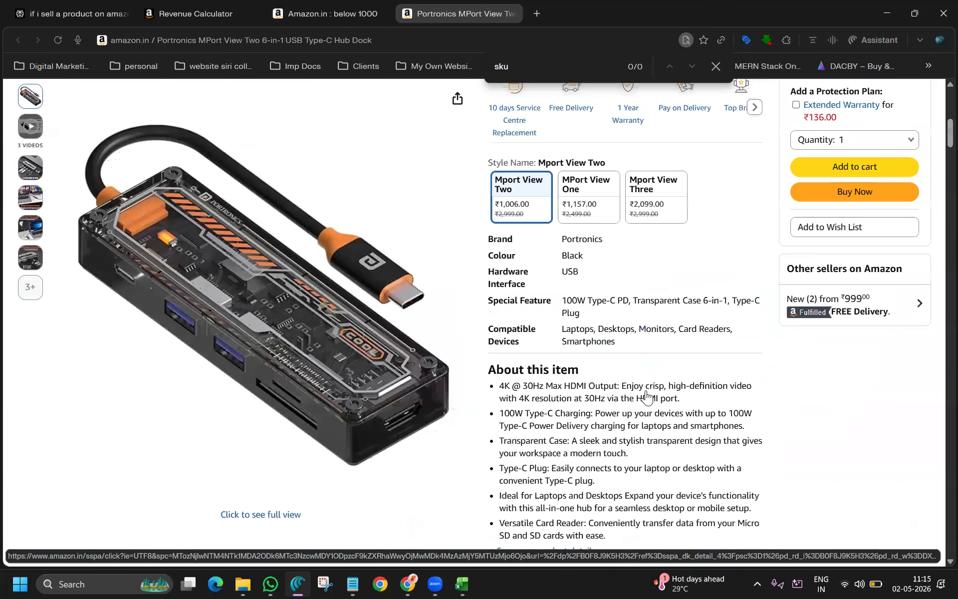
pyautogui.scroll(8, 647, 396)
pyautogui.scroll(1, 116, 424)
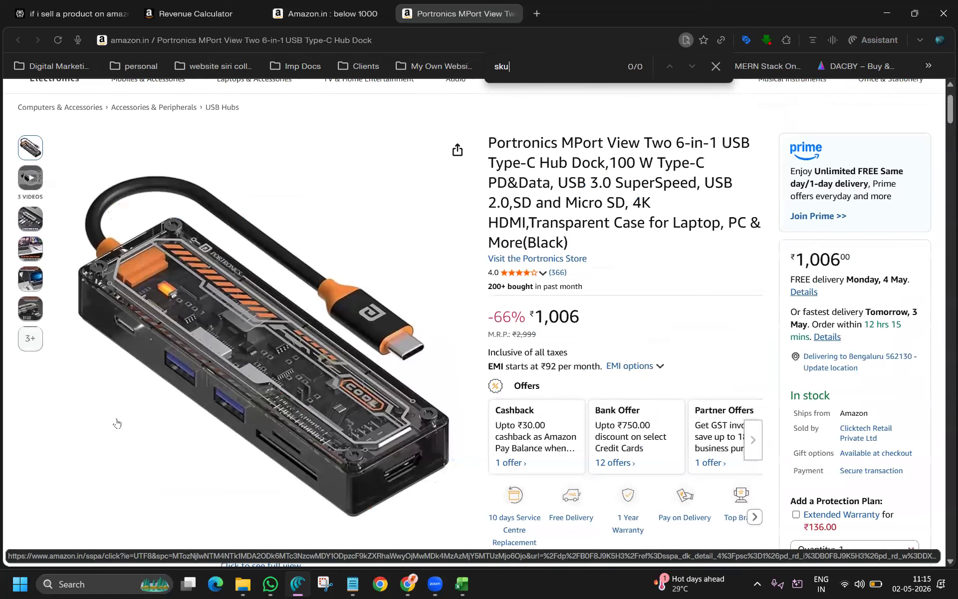
# Review the Perplexity answer on Amazon fees and copy the original question about charges and profit
pyautogui.click(107, 21)
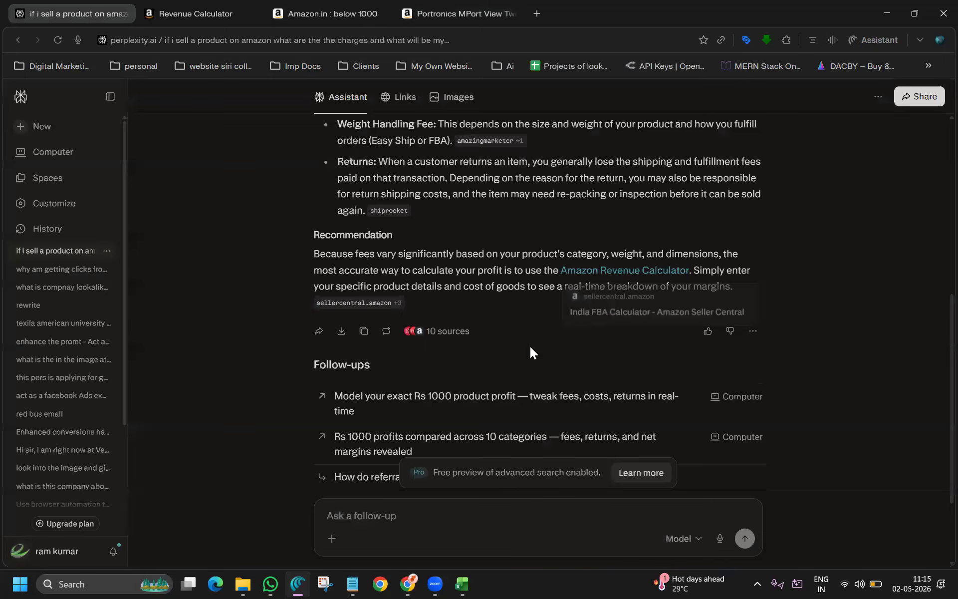
pyautogui.scroll(5, 530, 346)
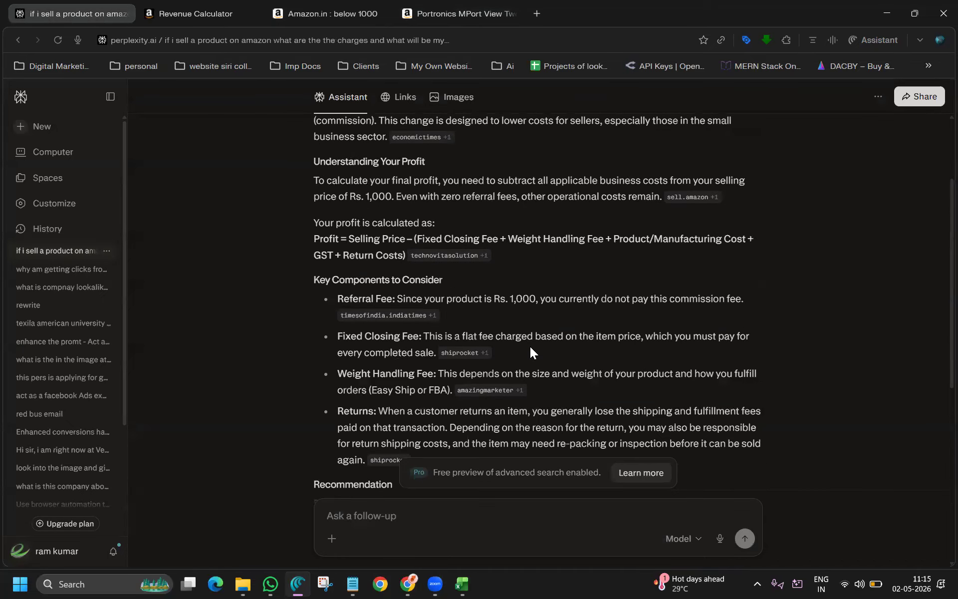
pyautogui.scroll(-7, 530, 348)
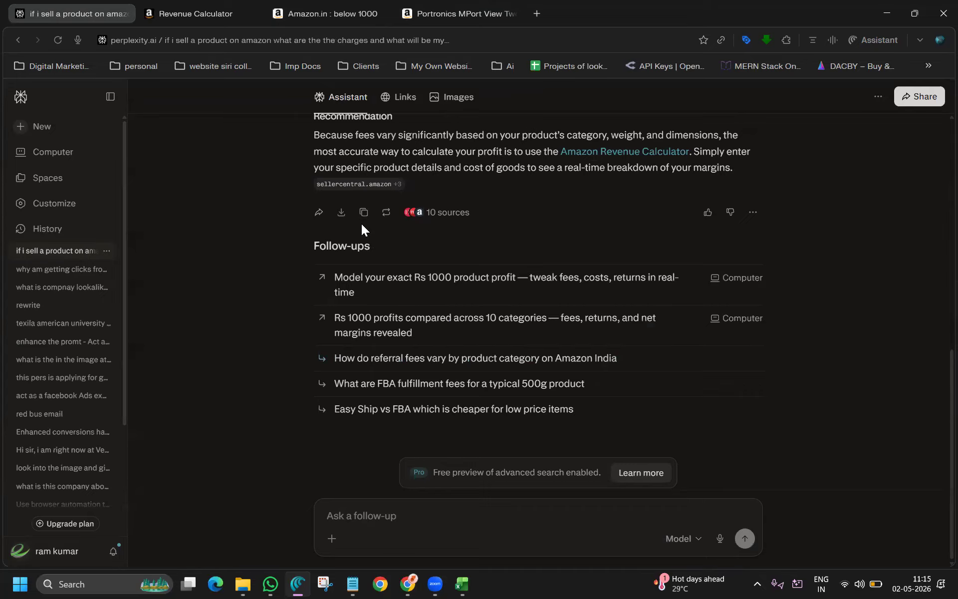
pyautogui.scroll(10, 361, 223)
pyautogui.click(374, 148)
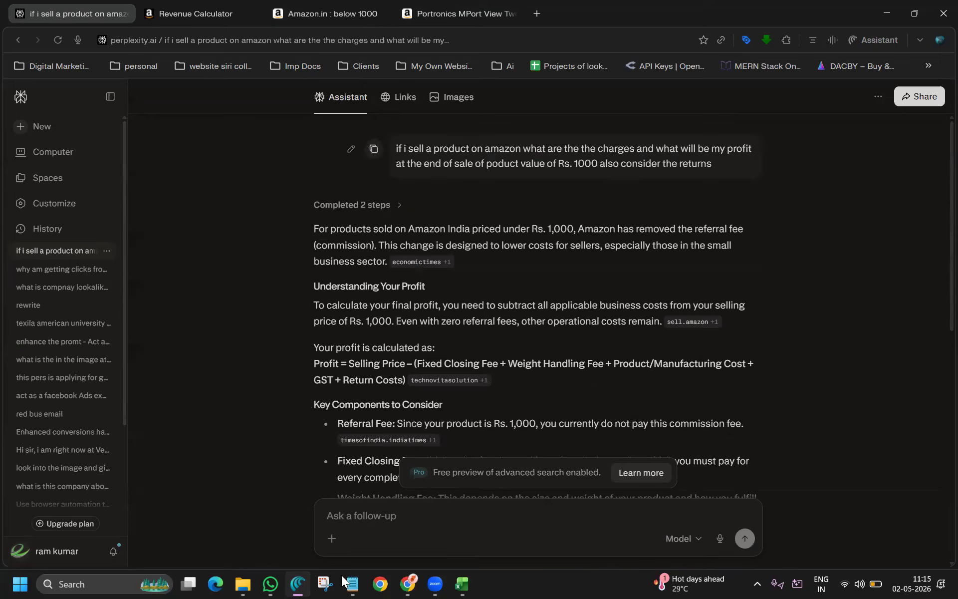
# Switch to Chrome, open ChatGPT in a new tab and submit the copied question about Amazon charges, profit and returns for a Rs. 1000 product
pyautogui.click(408, 580)
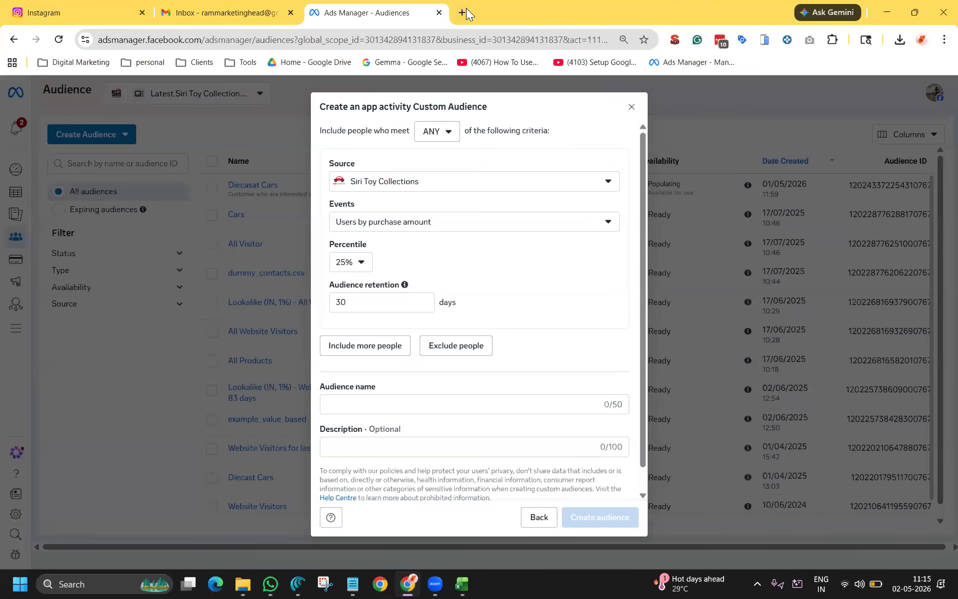
pyautogui.click(463, 10)
pyautogui.write('c')
pyautogui.press('Return')
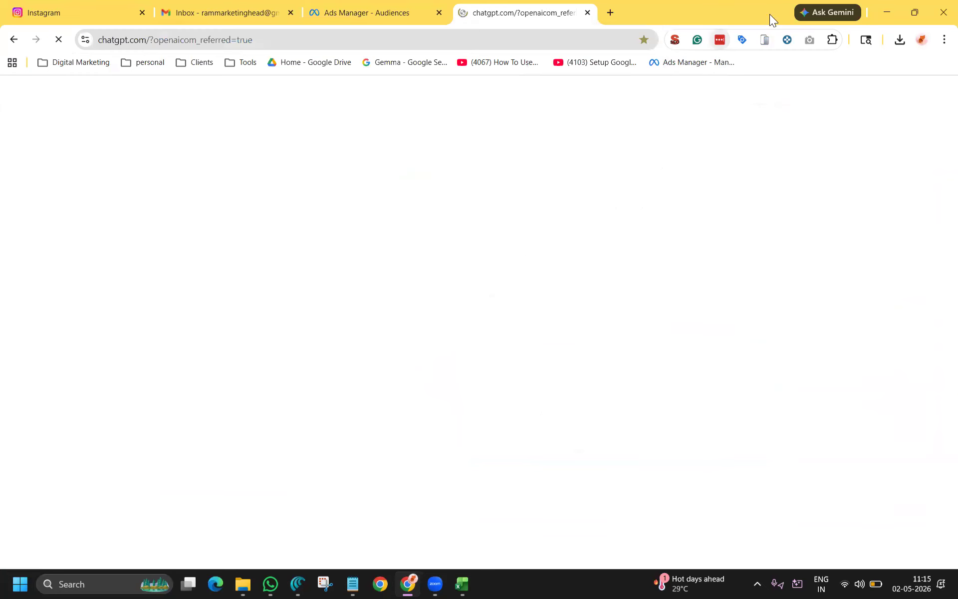
pyautogui.hotkey('ctrl', 'v')
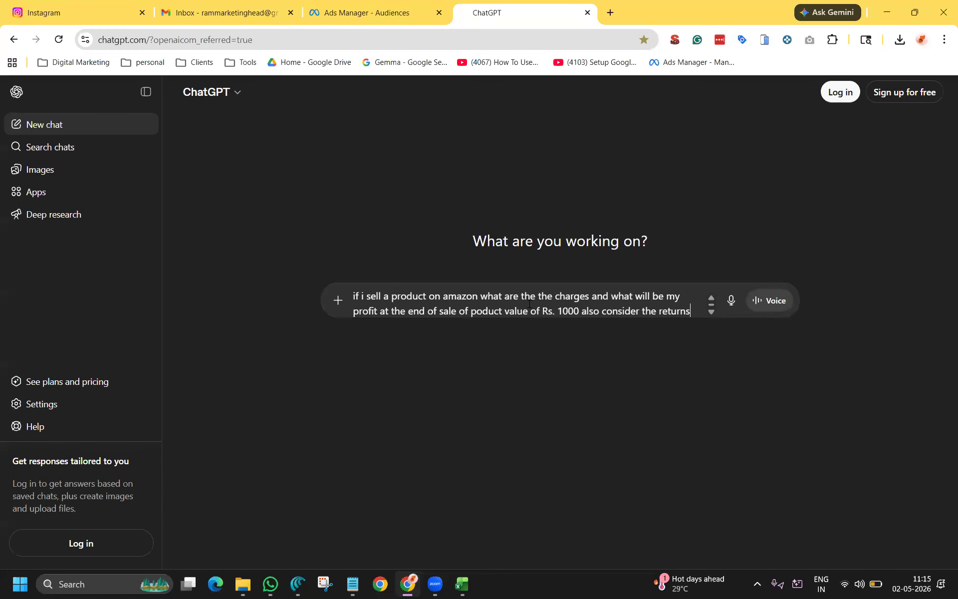
pyautogui.press('Return')
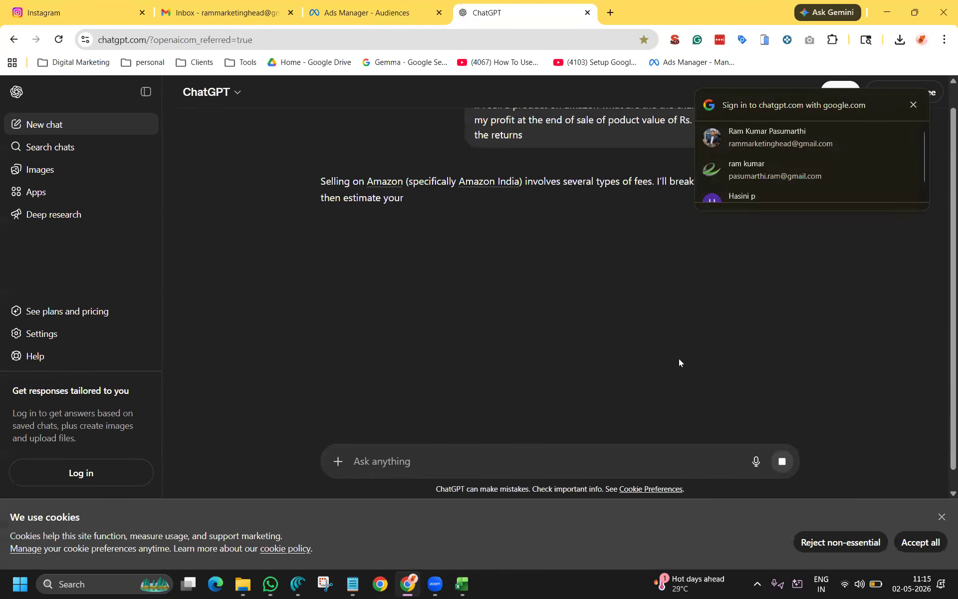
# Dismiss the sign-in prompt and chat notice, and review ChatGPT's total cost breakdown and profit calculation for a product cost of ₹500
pyautogui.click(913, 105)
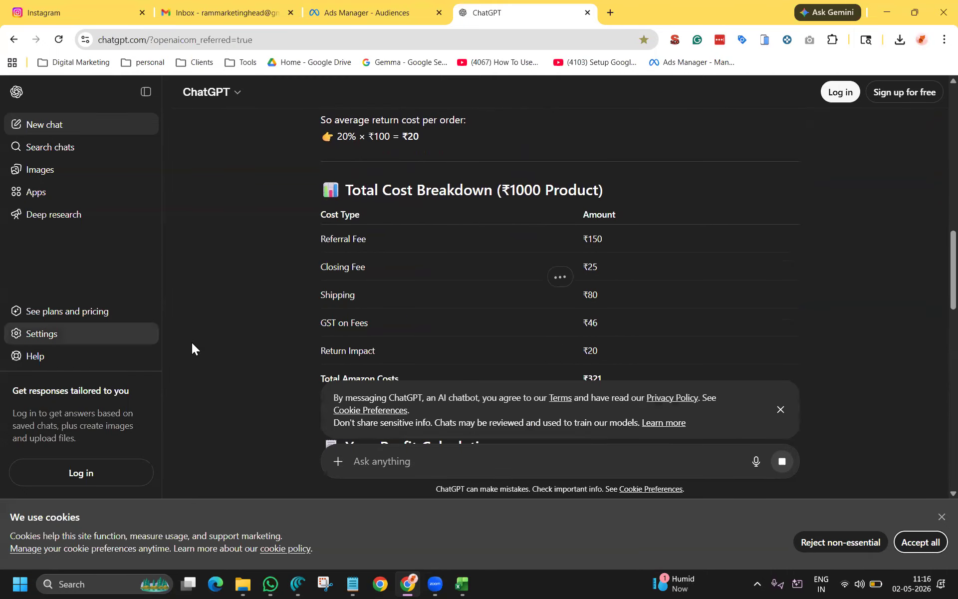
pyautogui.click(781, 409)
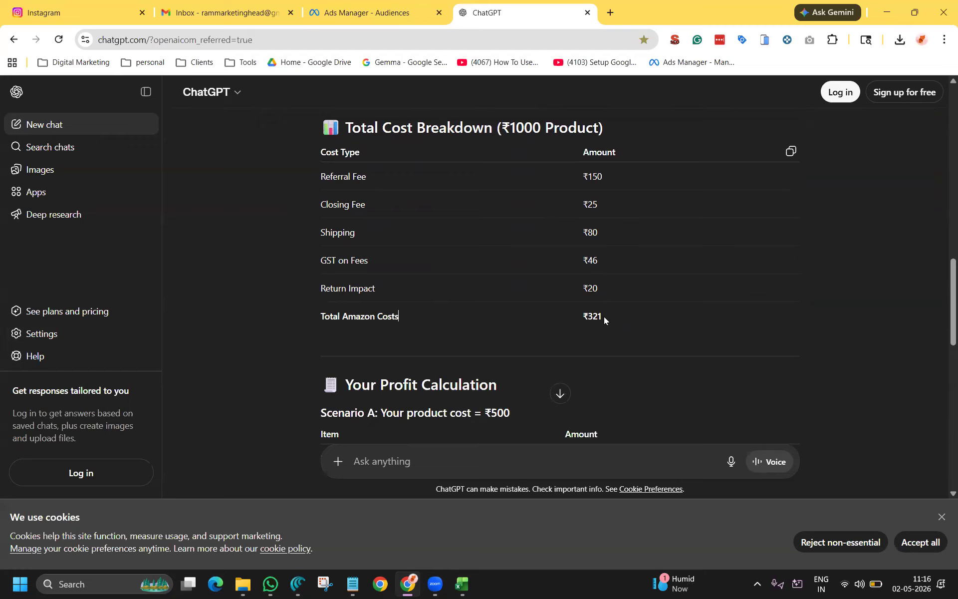
pyautogui.scroll(-3, 701, 336)
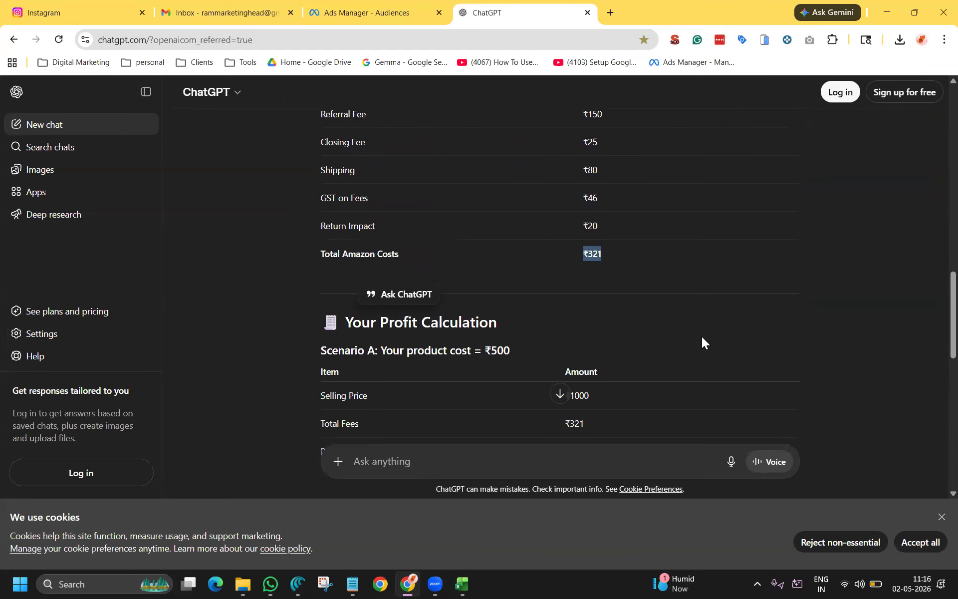
pyautogui.scroll(-1, 701, 302)
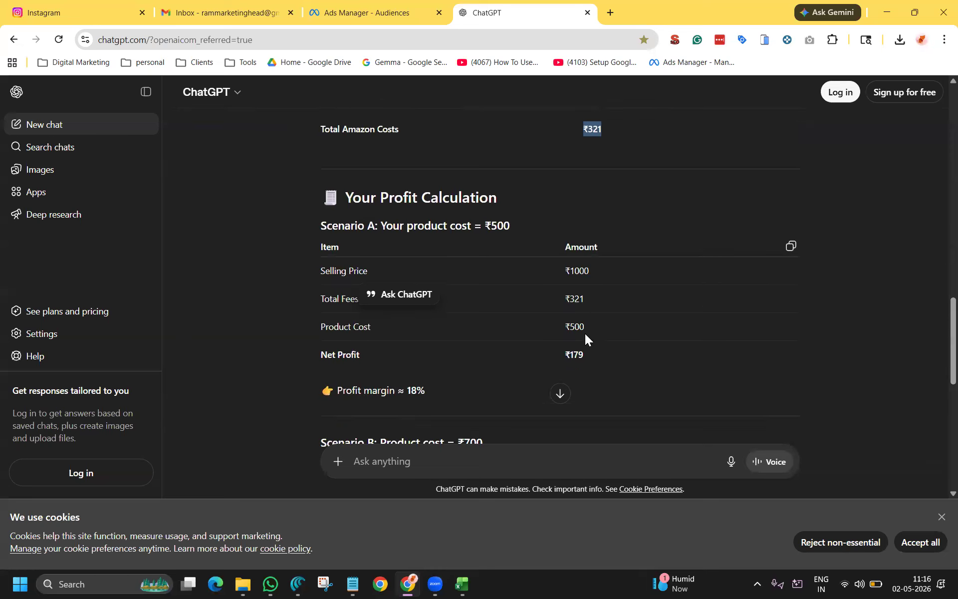
pyautogui.moveTo(564, 355); pyautogui.dragTo(588, 353)
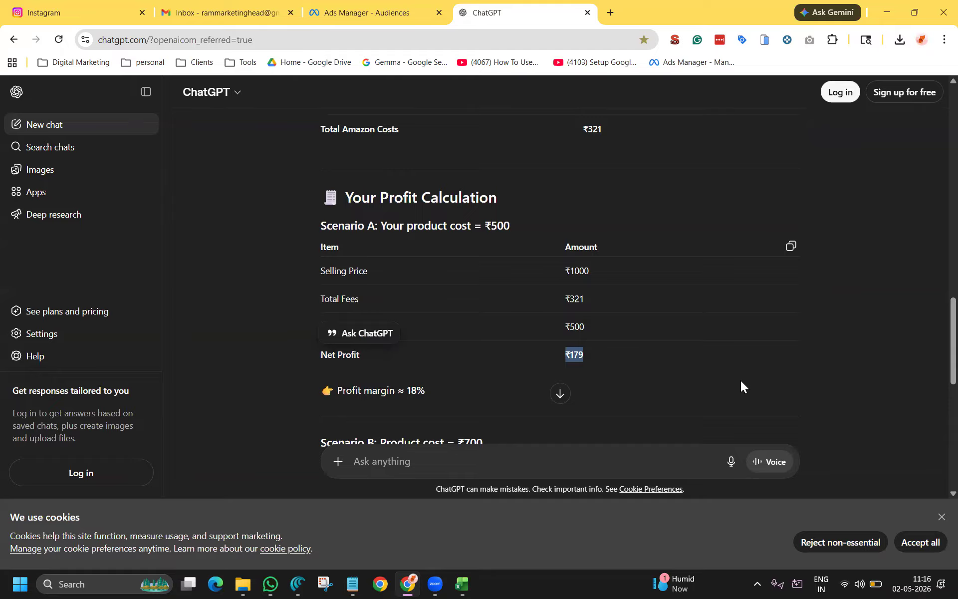
pyautogui.click(672, 363)
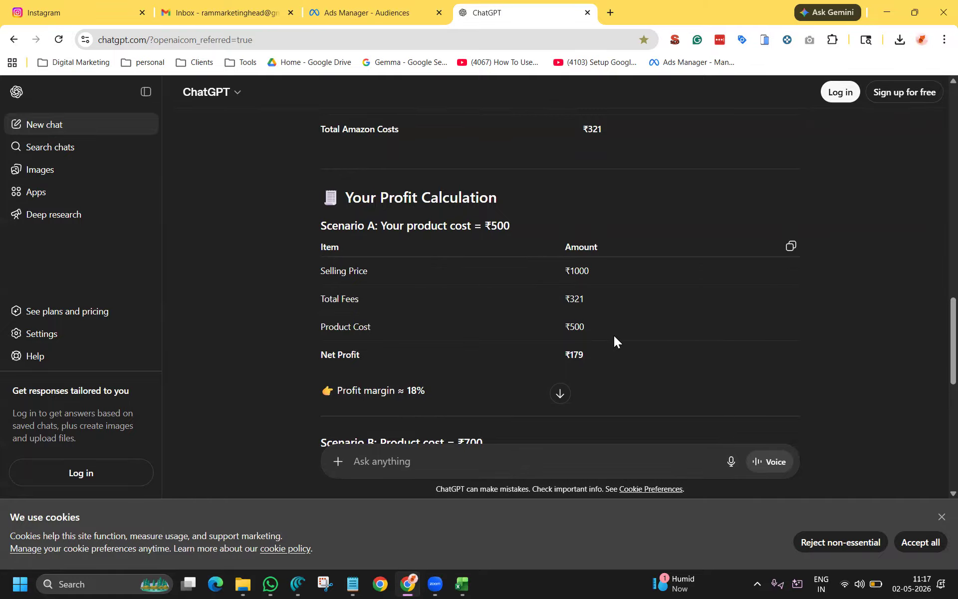
# Return to Ads Manager, look over the event options of the app activity audience and close the form without creating it
pyautogui.click(362, 12)
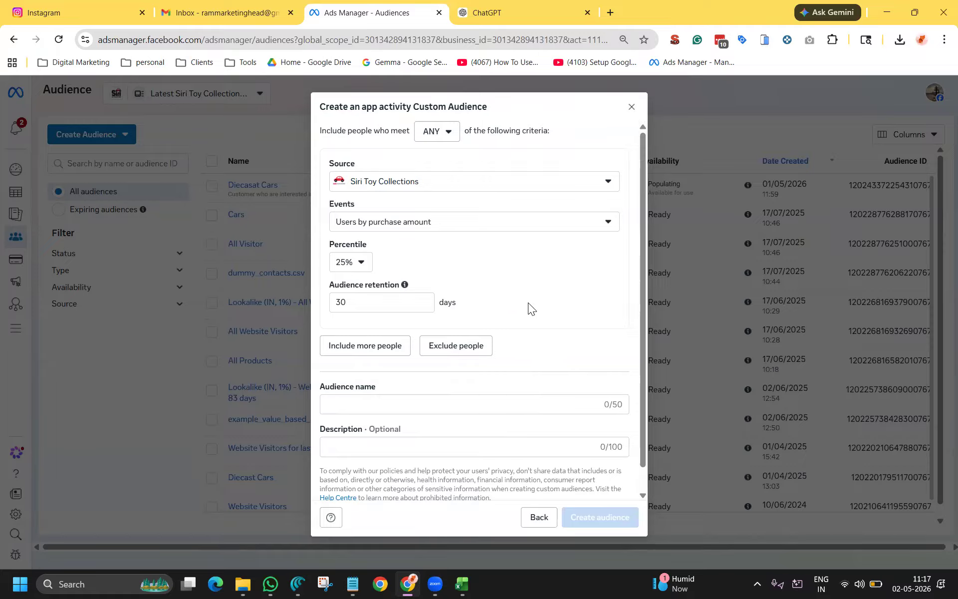
pyautogui.click(566, 227)
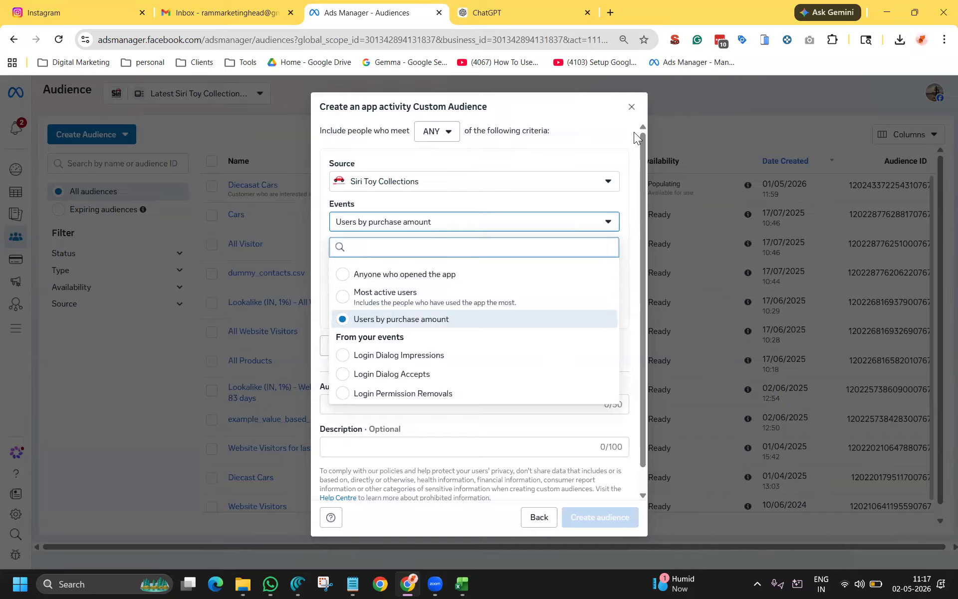
pyautogui.click(601, 151)
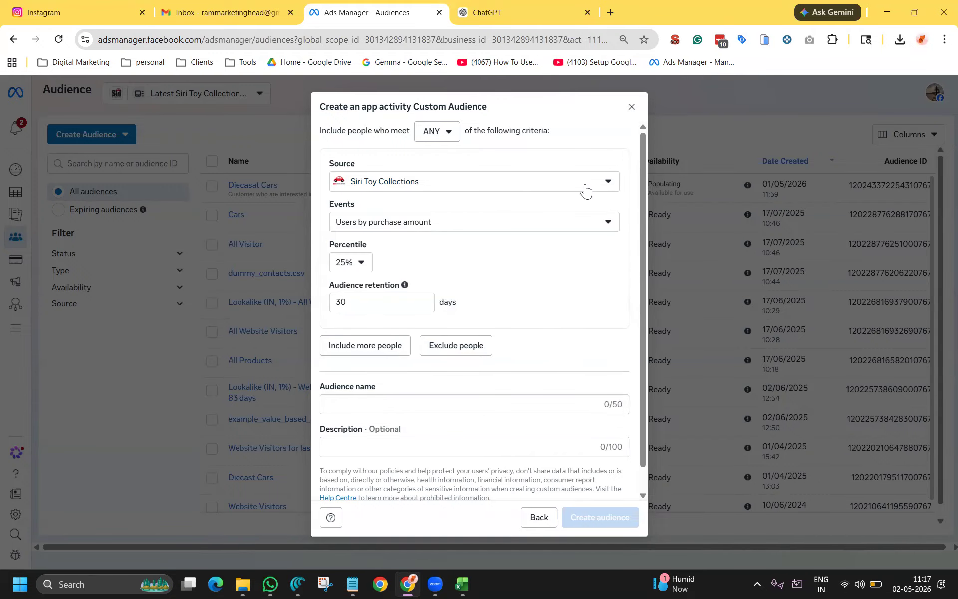
pyautogui.scroll(-1, 568, 335)
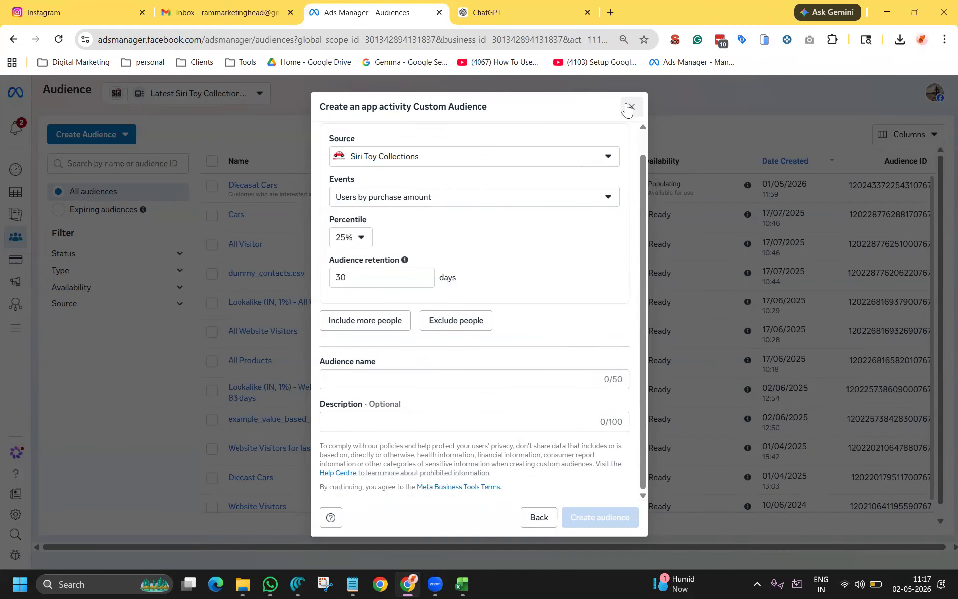
pyautogui.click(631, 107)
# Start a new custom audience with Catalogue as its source
pyautogui.click(93, 135)
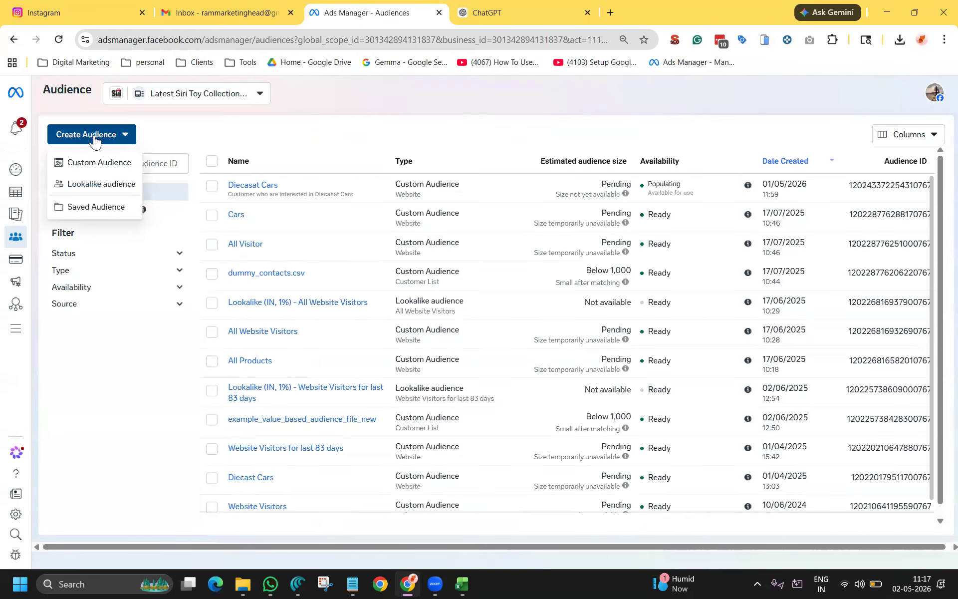
pyautogui.click(93, 168)
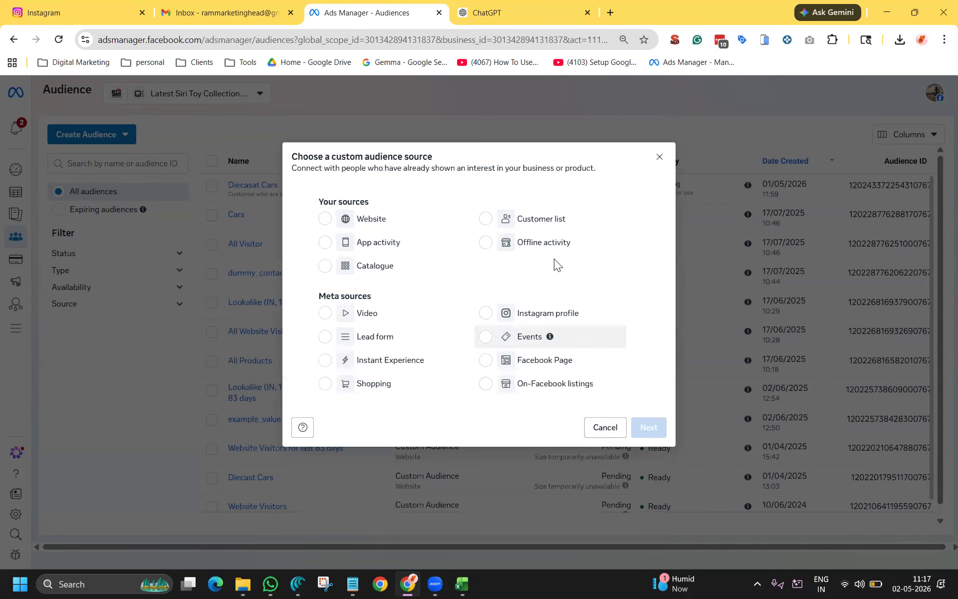
pyautogui.click(377, 270)
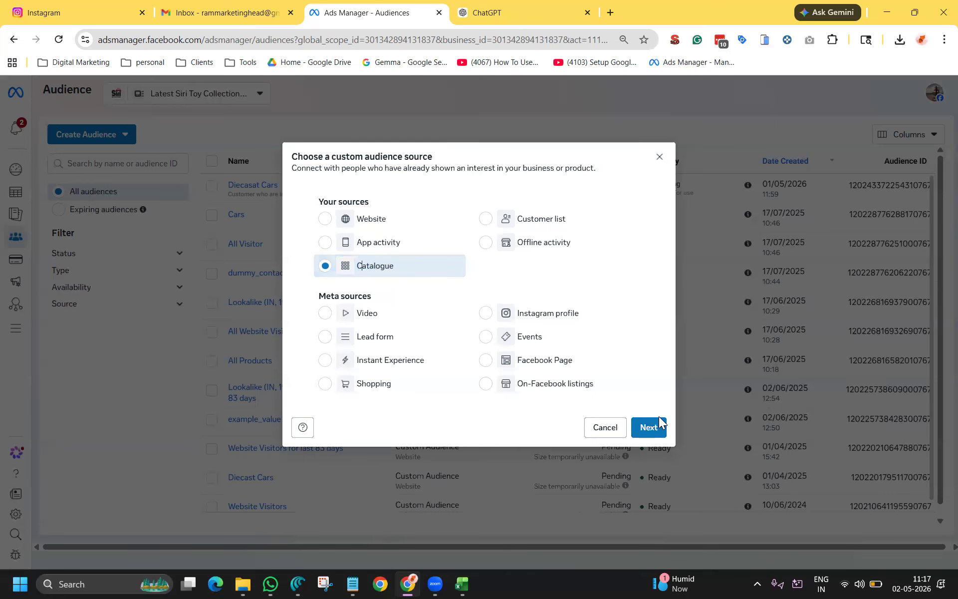
pyautogui.click(649, 427)
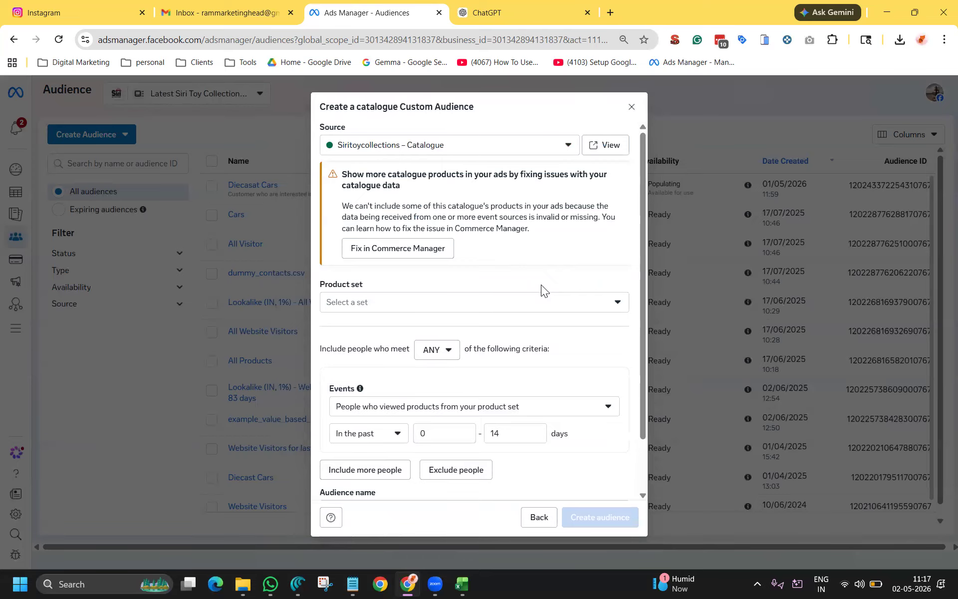
# Choose Vechicles & Tracksets as the product set for the catalogue audience
pyautogui.click(550, 310)
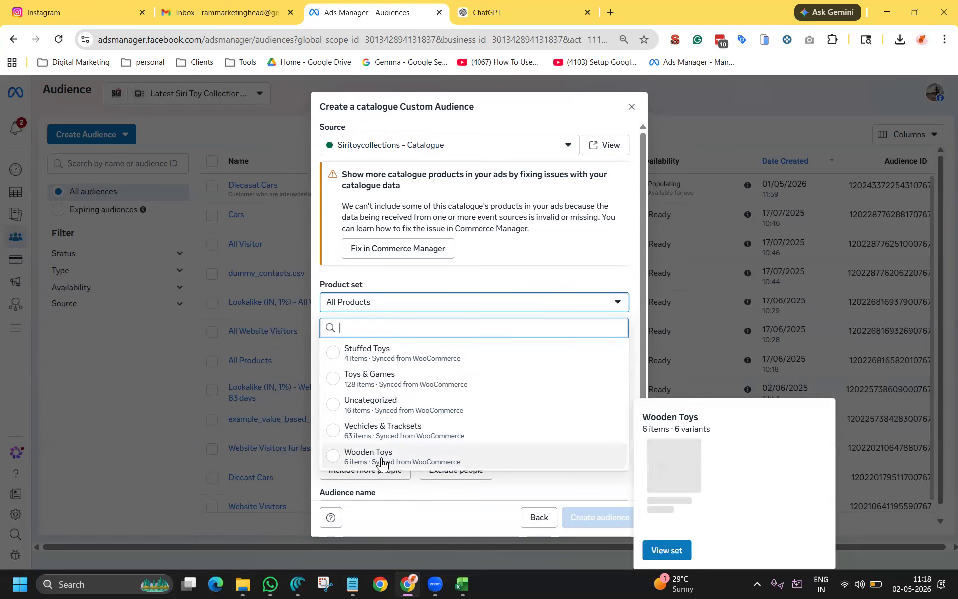
pyautogui.moveTo(378, 377)
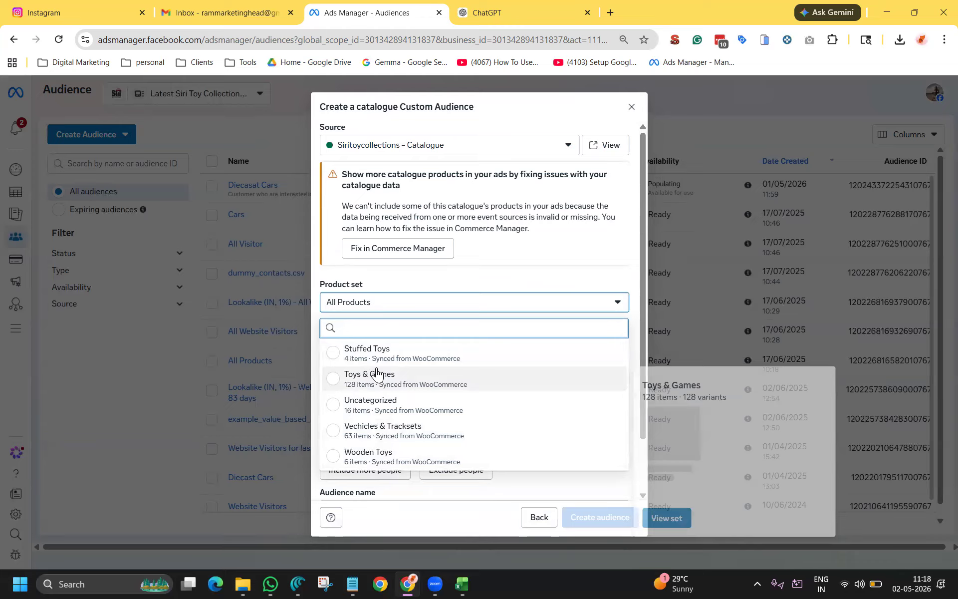
pyautogui.click(375, 434)
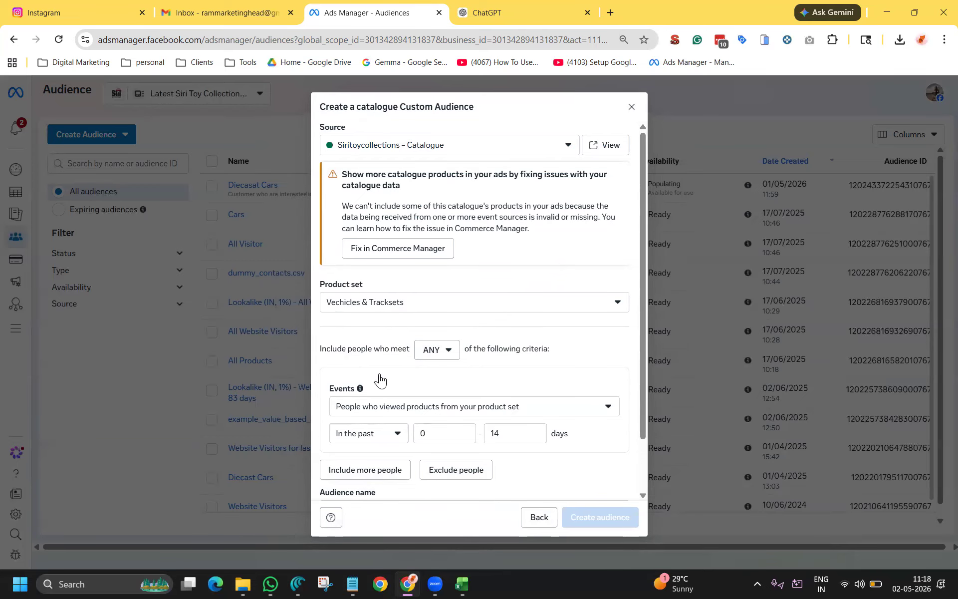
# Set the viewed-products event range to 14 - 90 days in the past
pyautogui.scroll(-1, 333, 357)
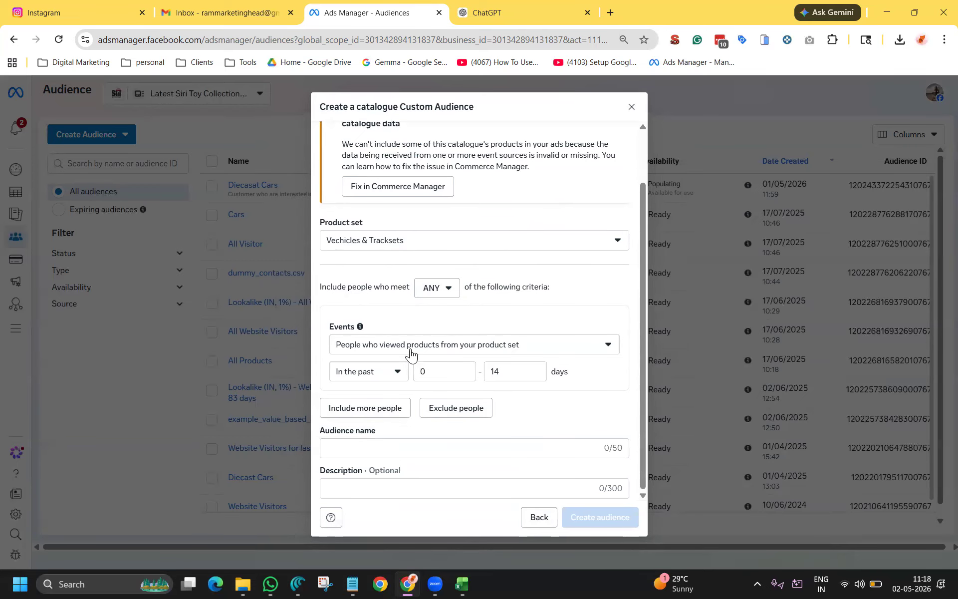
pyautogui.click(438, 370)
pyautogui.click(555, 392)
pyautogui.click(449, 370)
pyautogui.write('14')
pyautogui.click(545, 379)
pyautogui.press('BackSpace')
pyautogui.press('BackSpace')
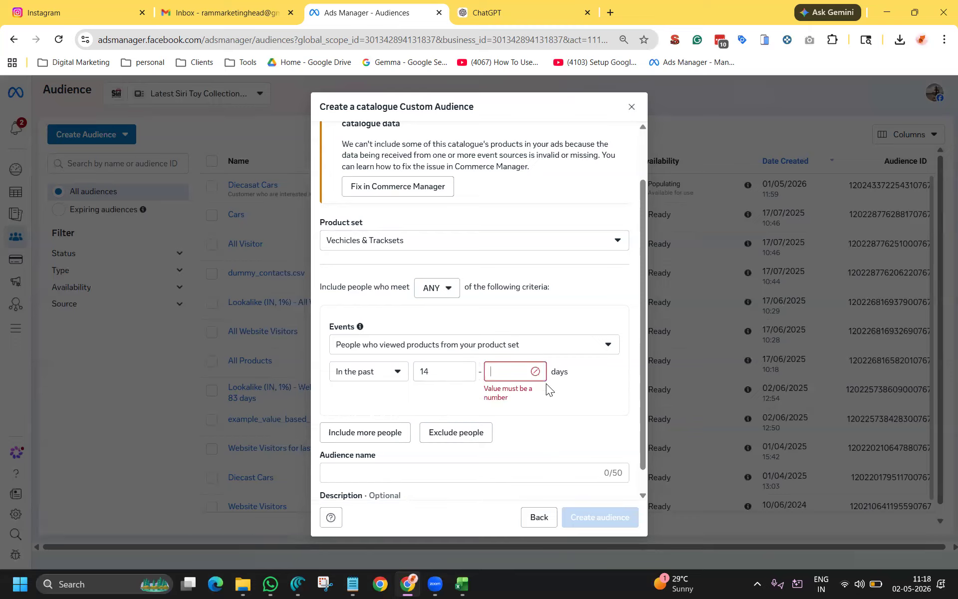
pyautogui.write('90')
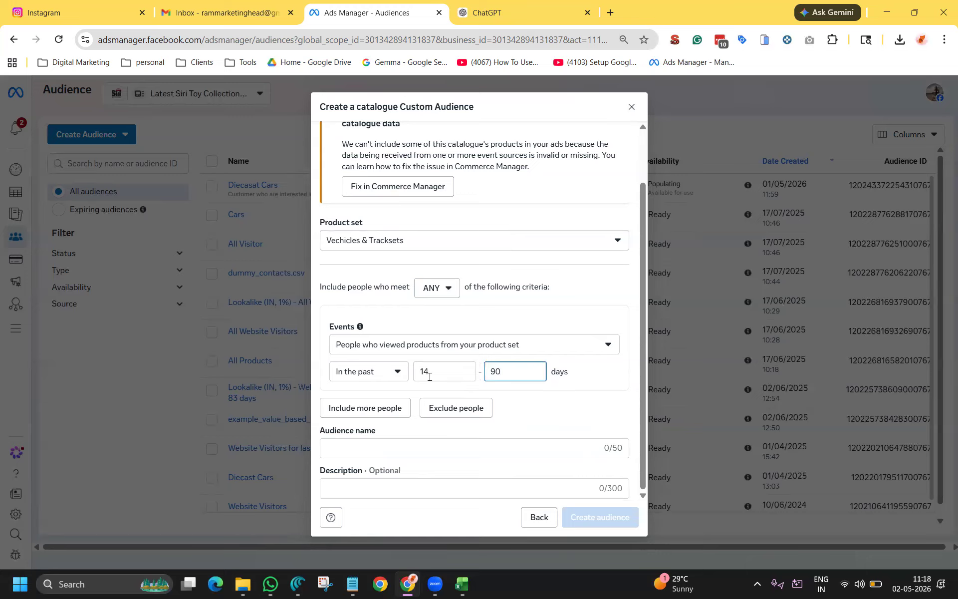
pyautogui.click(544, 404)
# Try the At least condition for the event, restore In the past, and discard the catalogue audience
pyautogui.click(368, 375)
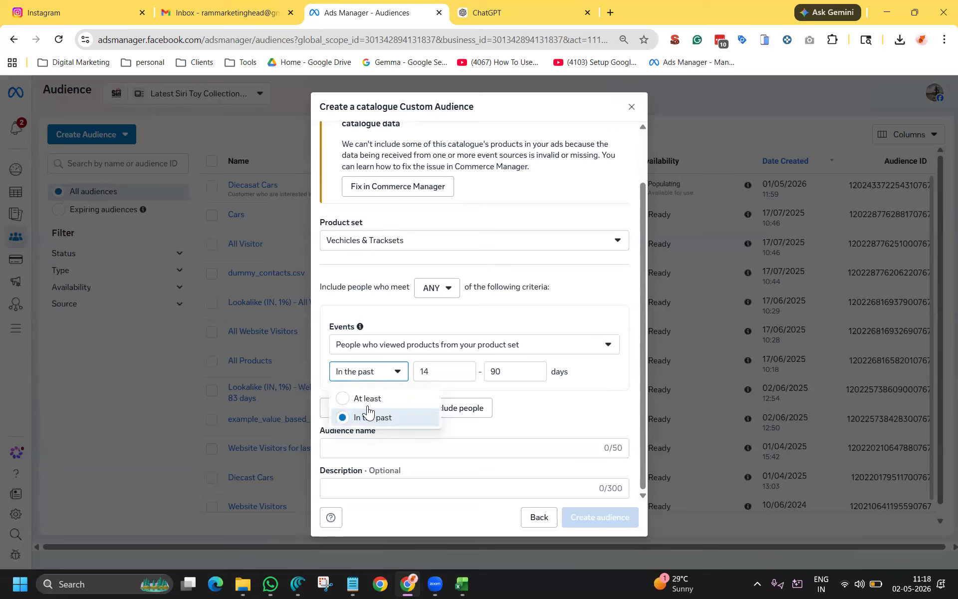
pyautogui.click(367, 399)
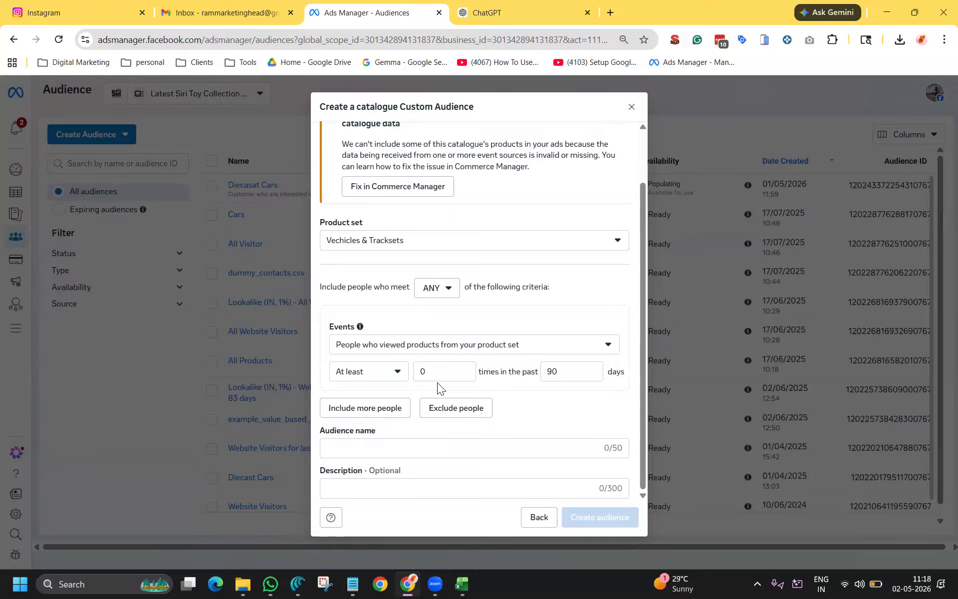
pyautogui.click(370, 376)
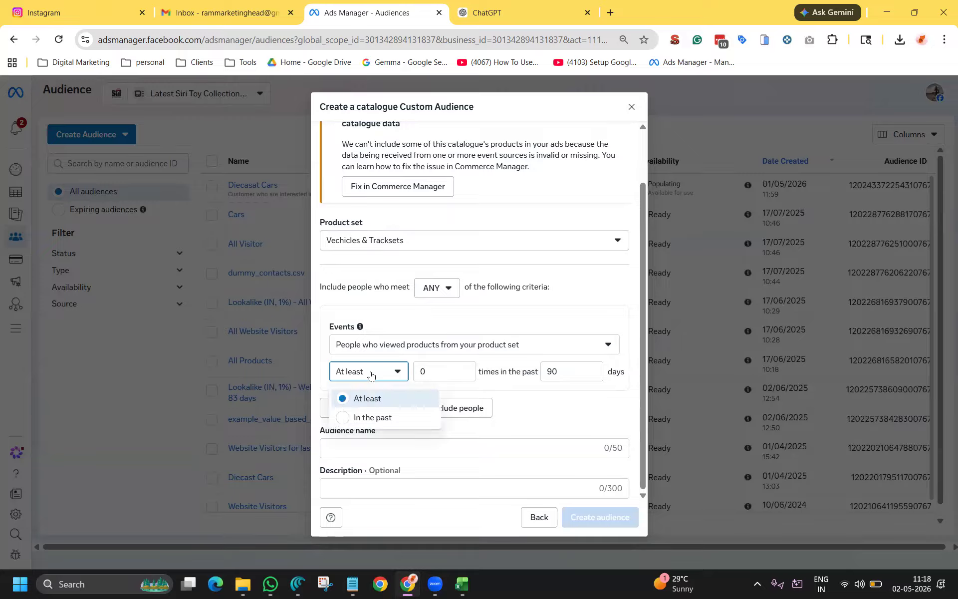
pyautogui.click(378, 419)
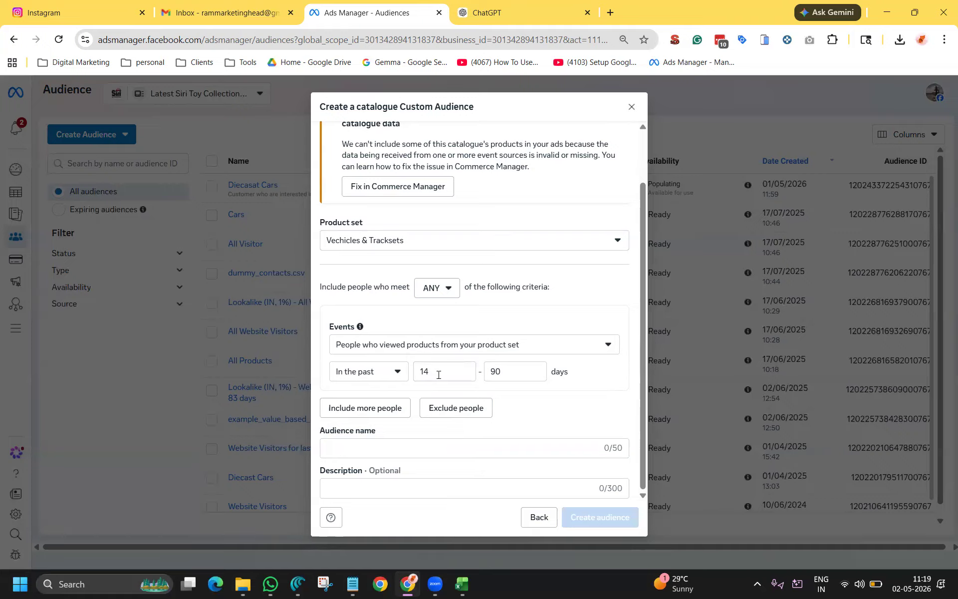
pyautogui.click(521, 371)
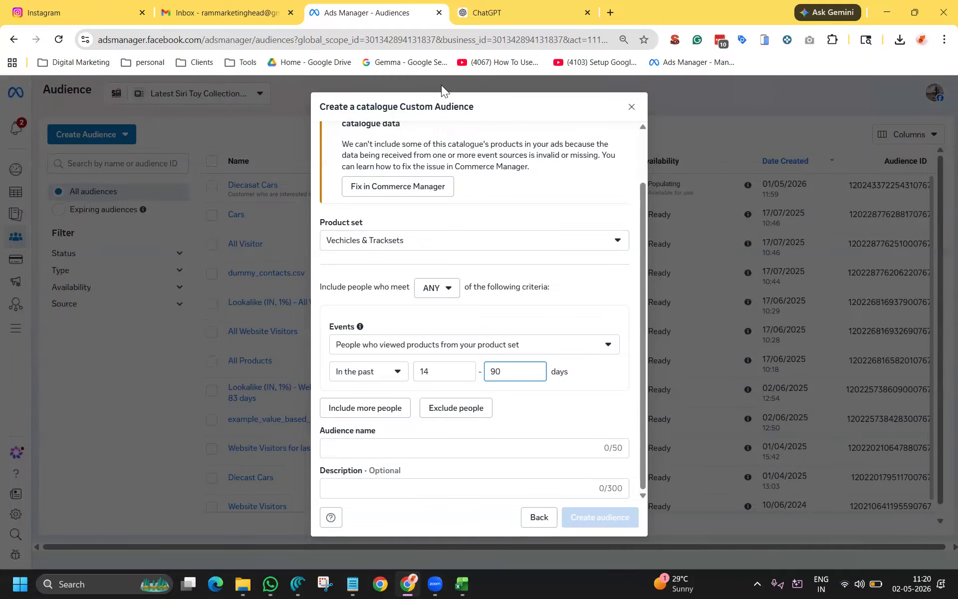
pyautogui.click(632, 108)
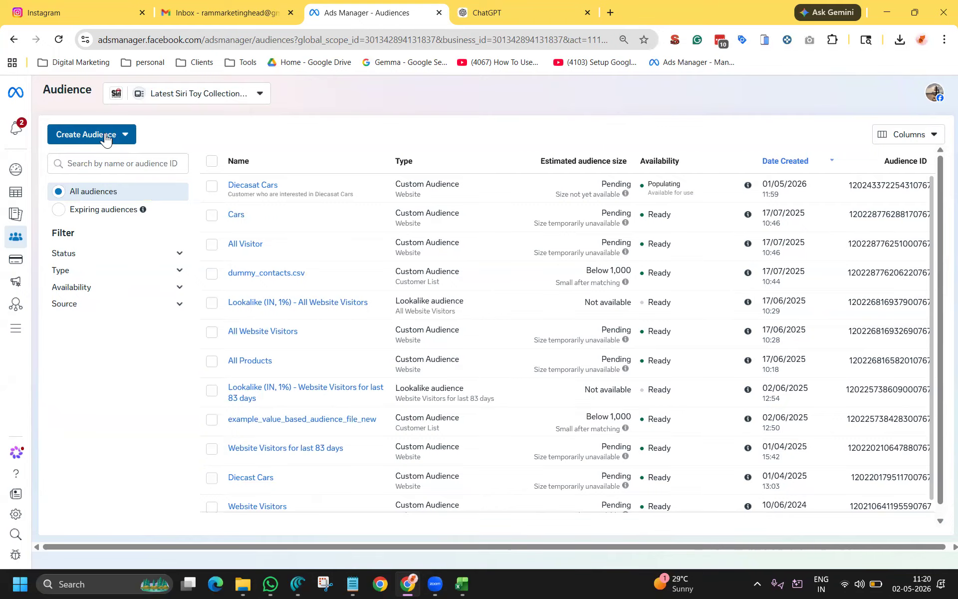
# Start a new custom audience with Video as its Meta source
pyautogui.click(105, 135)
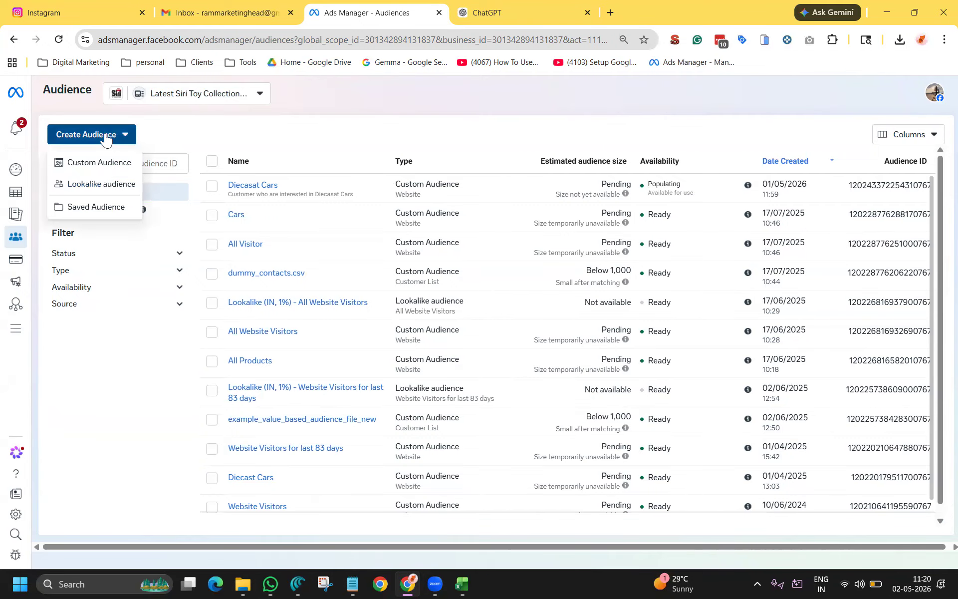
pyautogui.click(102, 163)
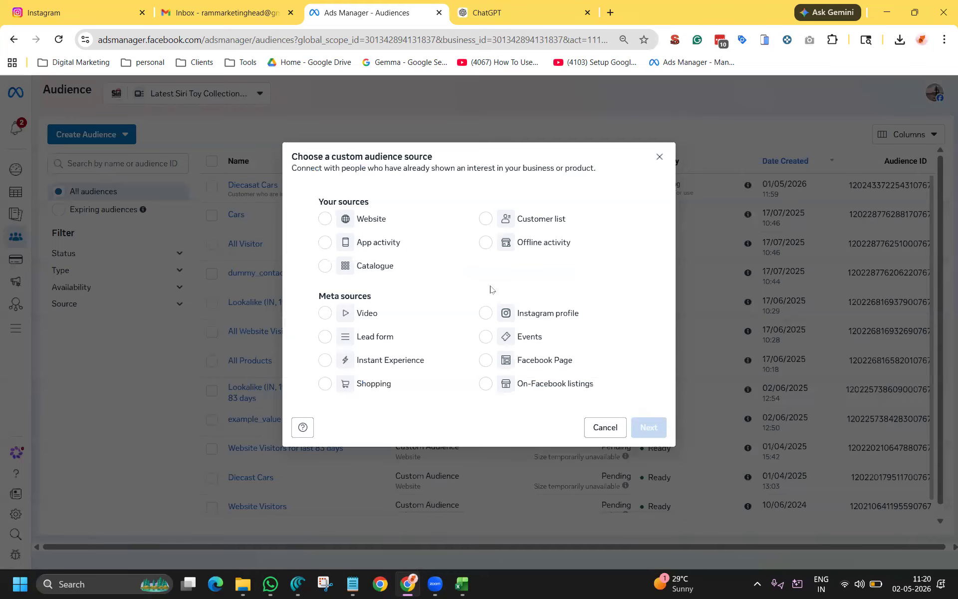
pyautogui.click(350, 317)
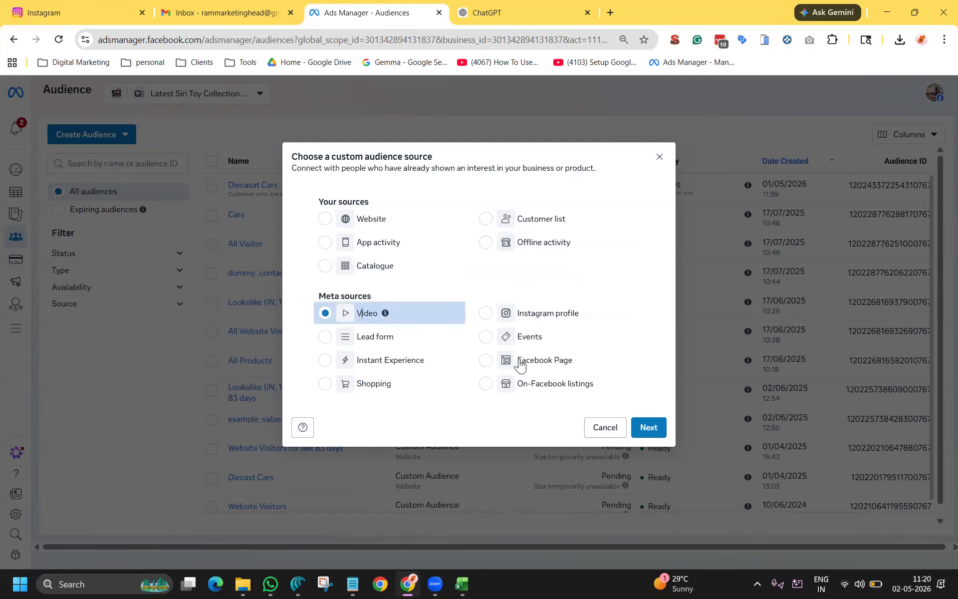
pyautogui.click(658, 429)
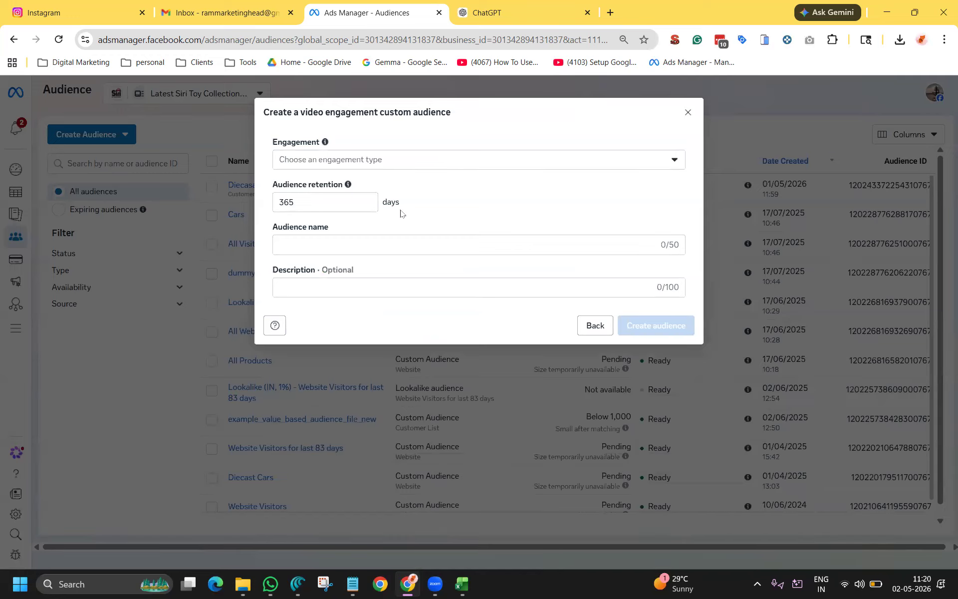
# Add people who have viewed at least 50%, 75% and 95% of the video as the audience's engagement types
pyautogui.click(535, 170)
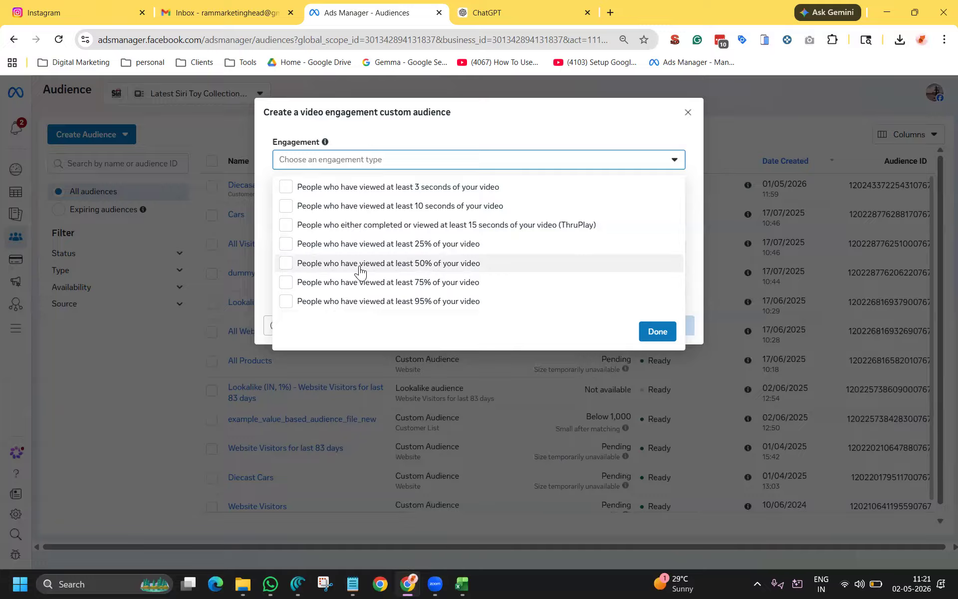
pyautogui.click(283, 265)
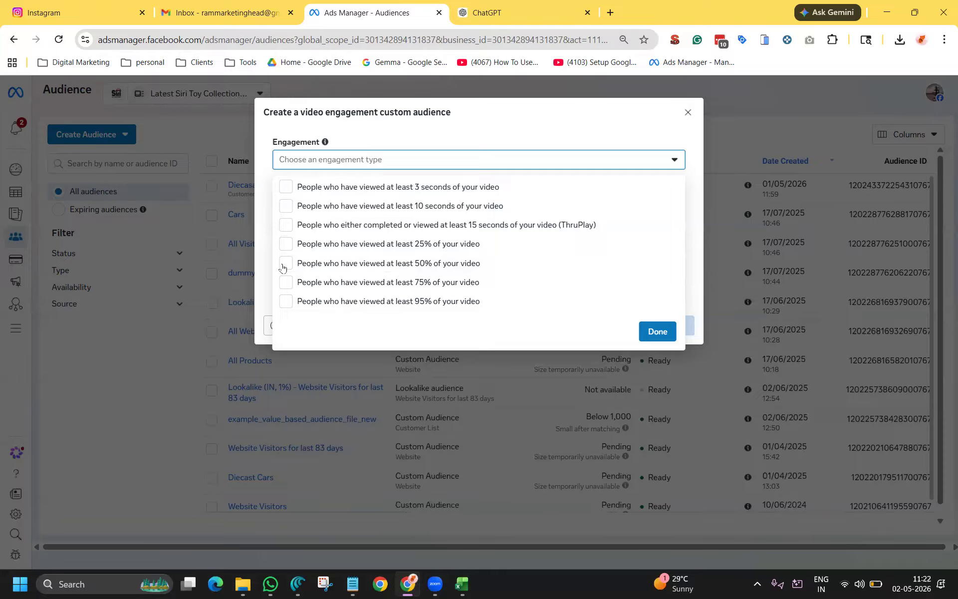
pyautogui.click(284, 322)
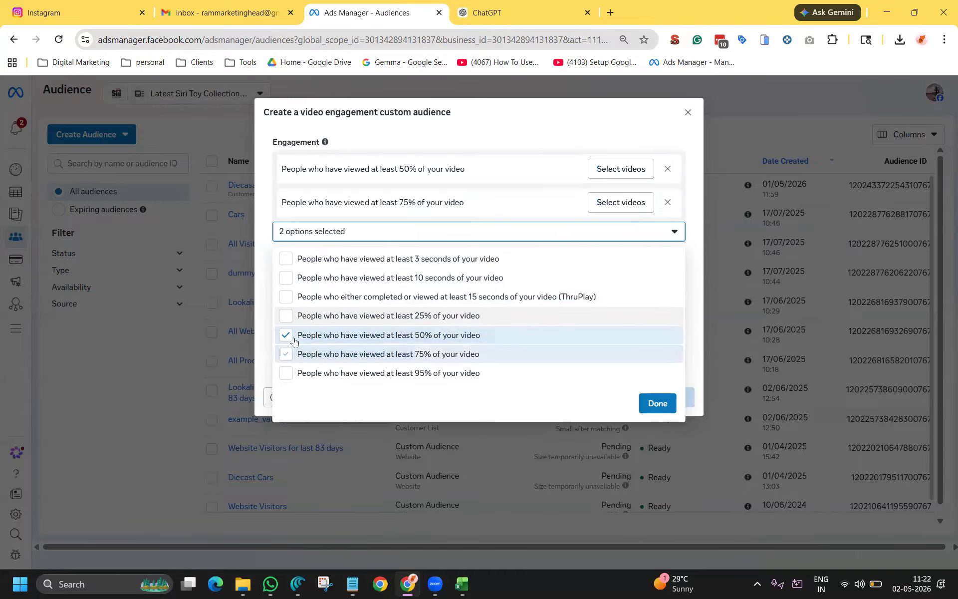
pyautogui.click(287, 372)
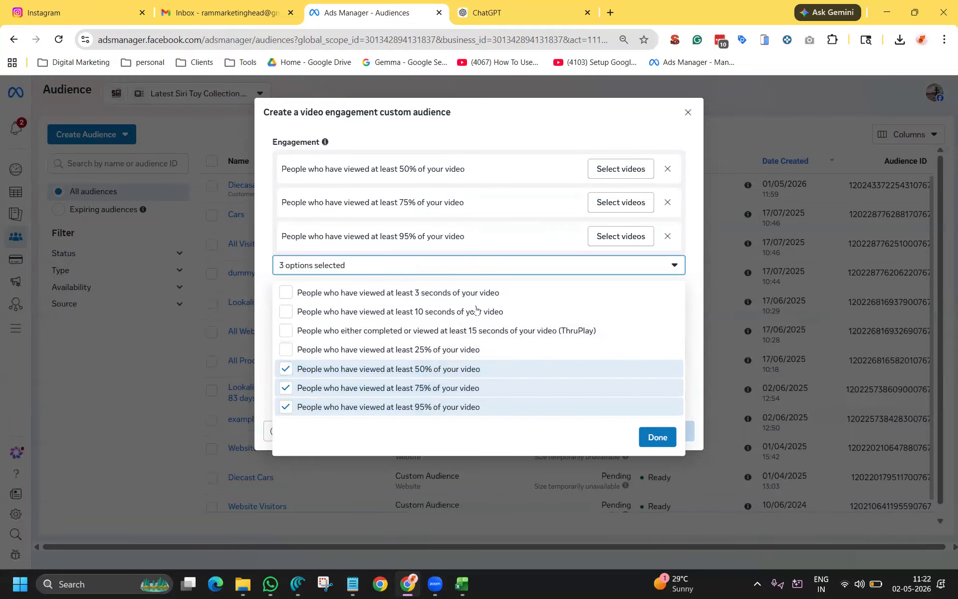
pyautogui.click(263, 229)
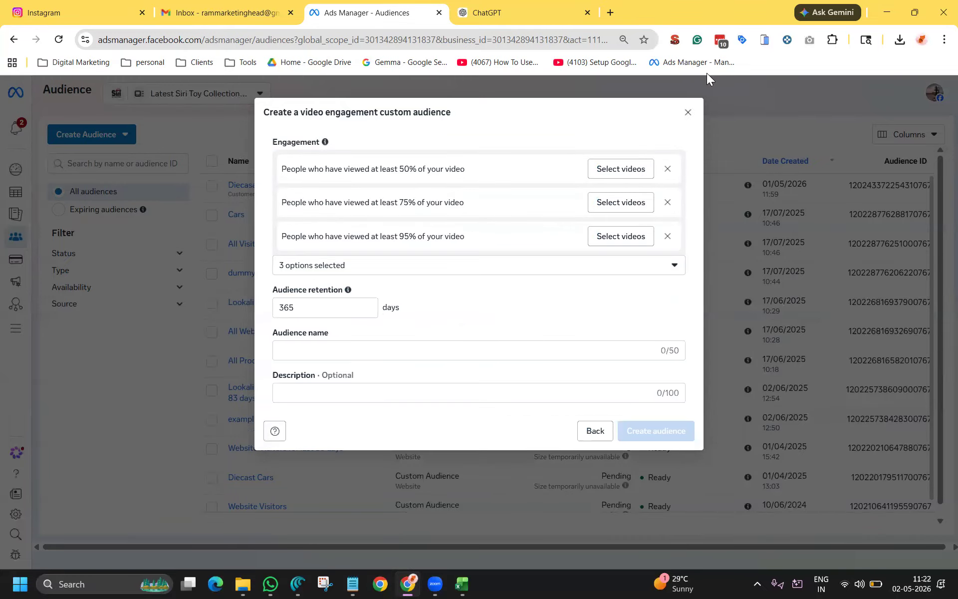
# Open video selection for the 50% engagement type and choose Siri Toy Collections as the Facebook Page source
pyautogui.click(620, 169)
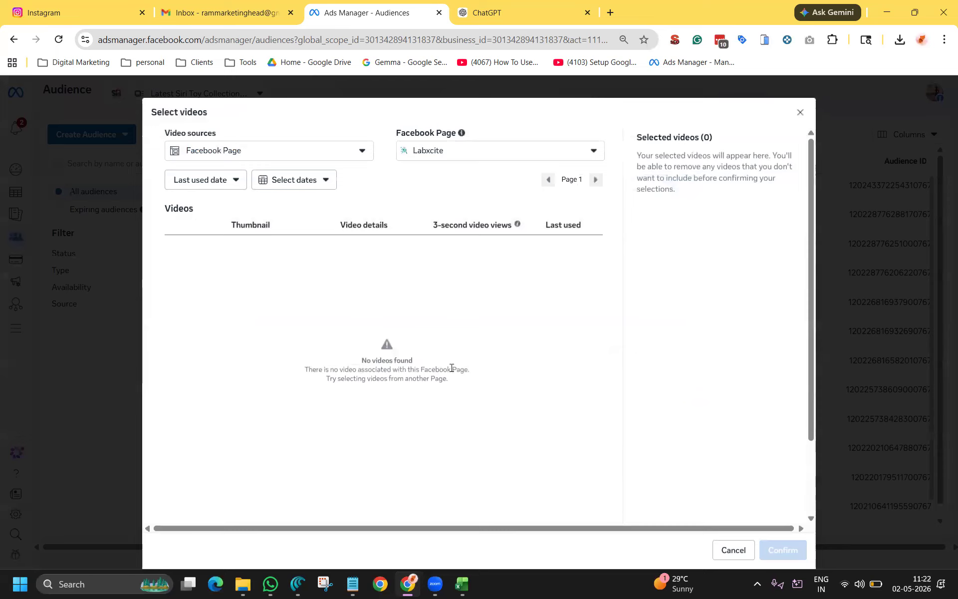
pyautogui.click(358, 152)
pyautogui.click(447, 152)
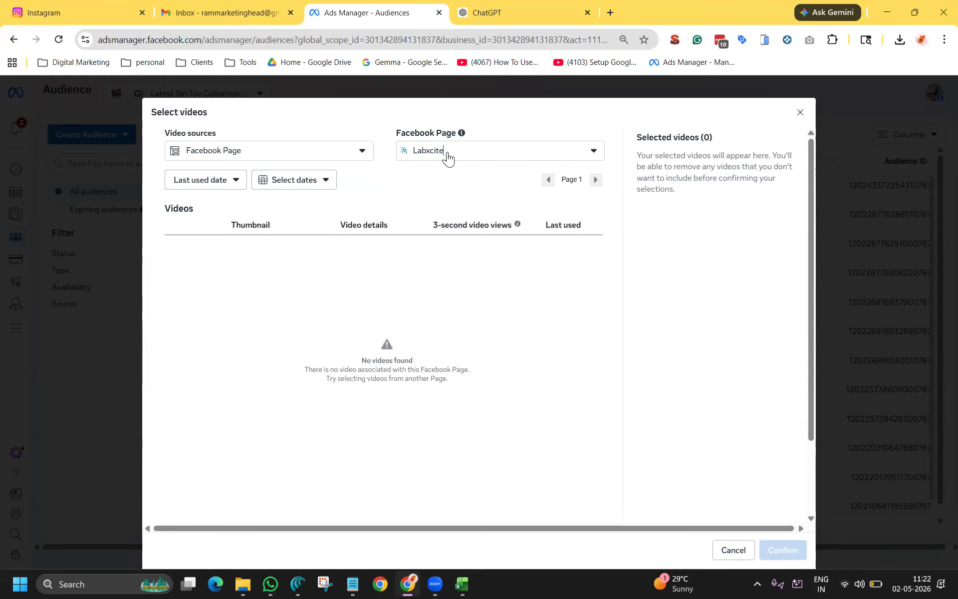
pyautogui.click(447, 155)
pyautogui.scroll(-2, 483, 208)
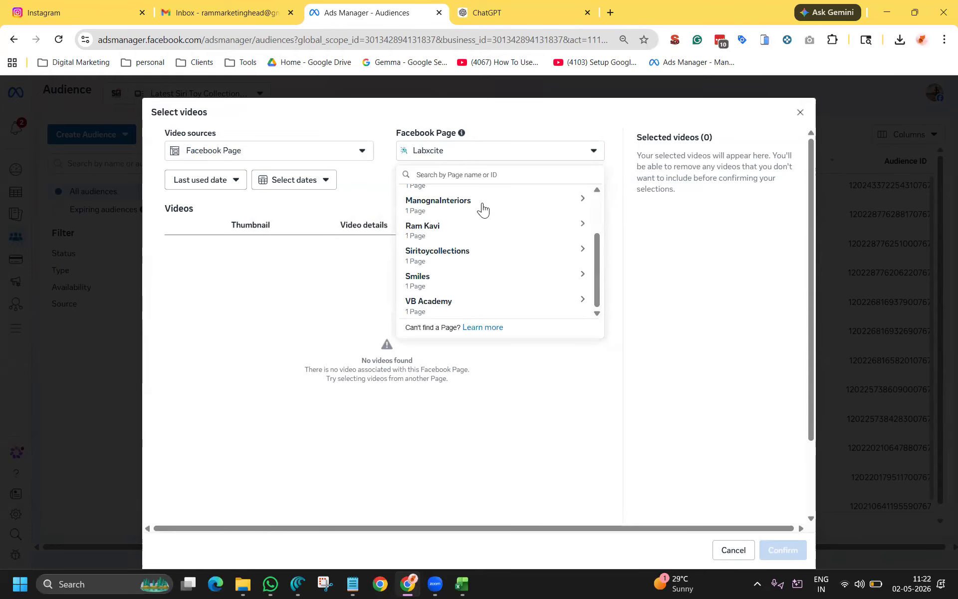
pyautogui.click(432, 264)
pyautogui.click(487, 284)
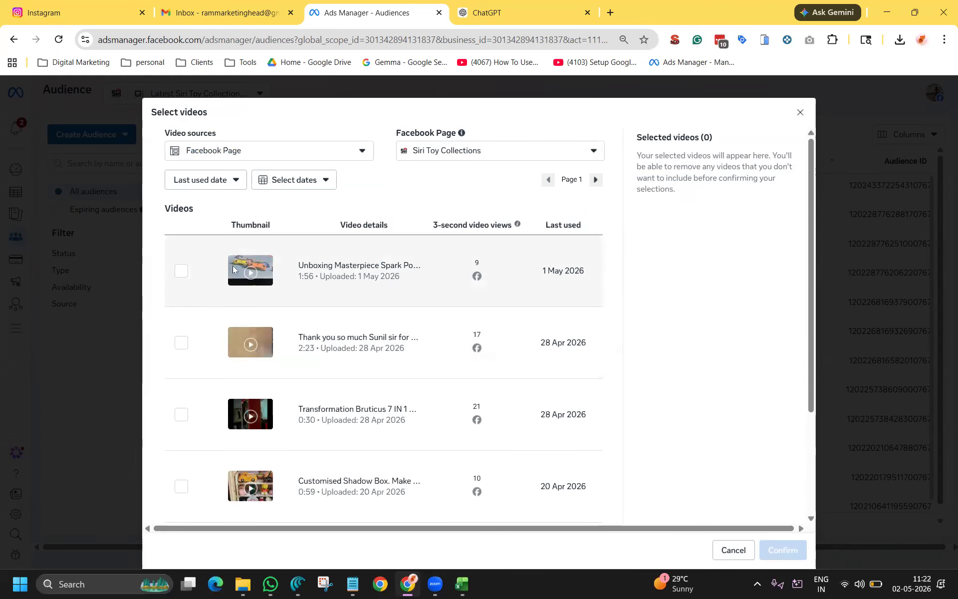
# Select only the Unboxing Masterpiece Spark video uploaded 1 May 2026, leaving both 28 Apr 2026 videos unselected
pyautogui.click(182, 270)
pyautogui.click(177, 346)
pyautogui.click(181, 415)
pyautogui.click(180, 346)
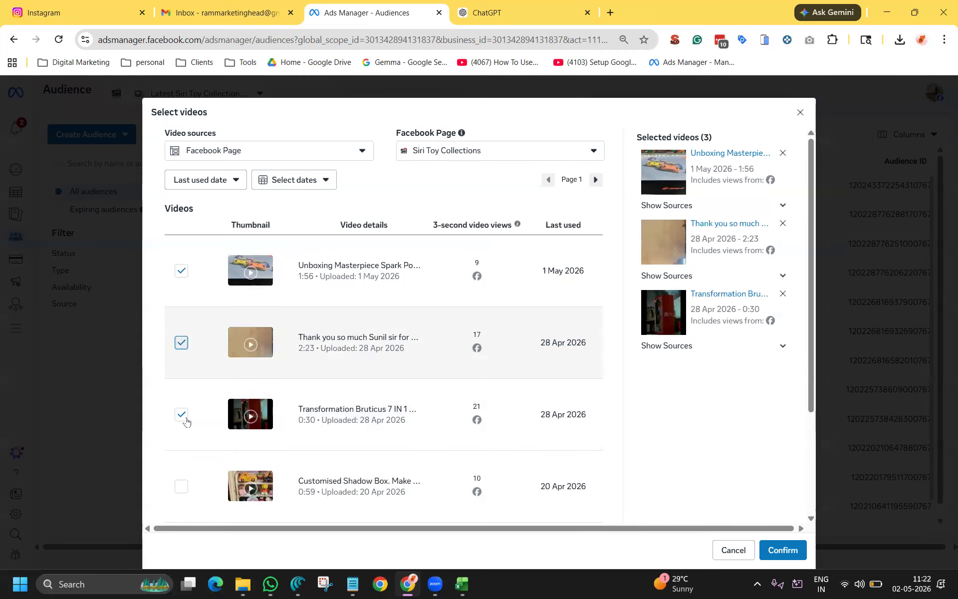
pyautogui.click(182, 415)
pyautogui.scroll(-3, 355, 346)
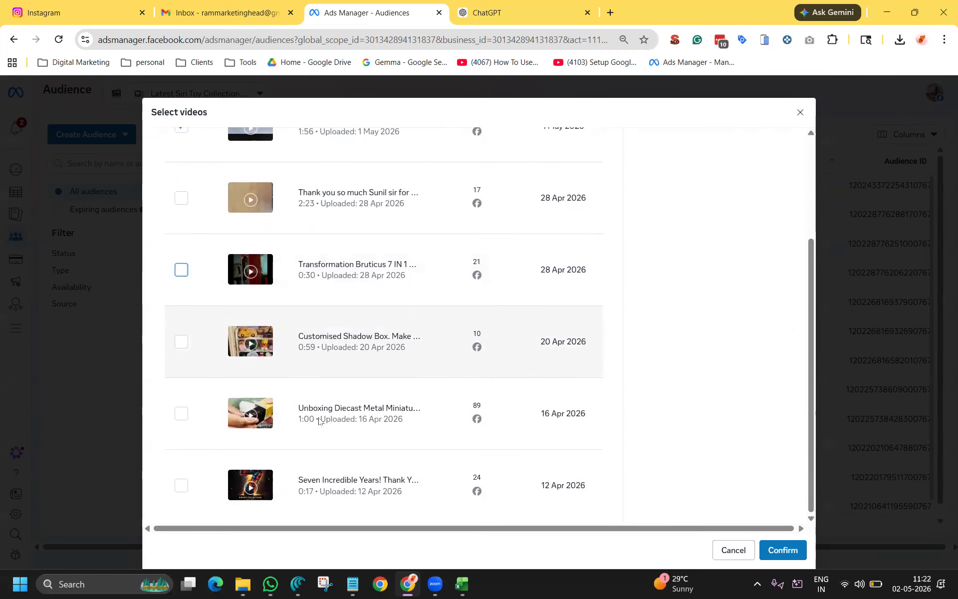
pyautogui.scroll(1, 264, 427)
pyautogui.scroll(3, 266, 428)
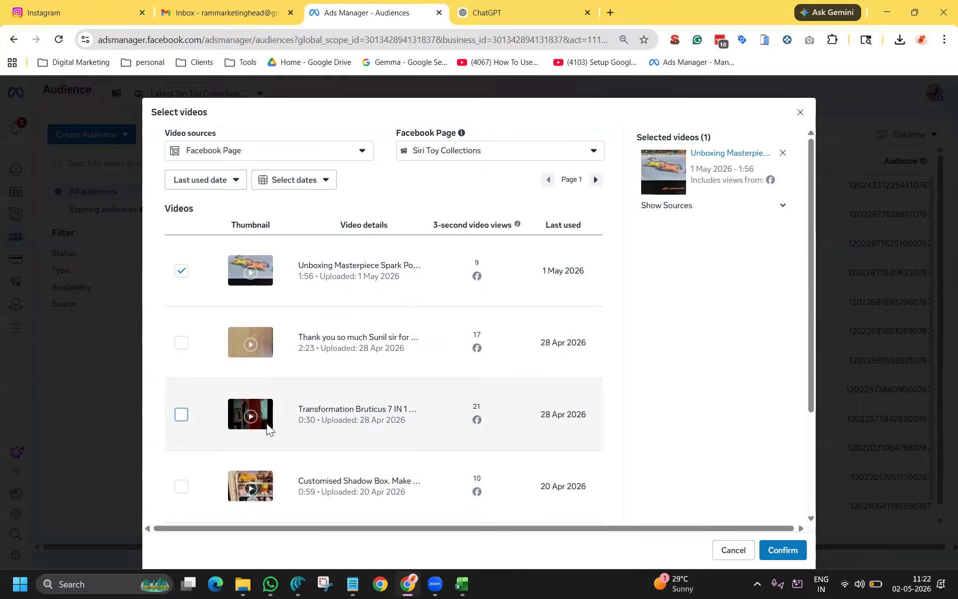
# Add the Unboxing 1/18 & 1/24 Diecast, Pantone Mini Cooper, 1/64 Diecast, Timemicro Porsche and Rc Desktop Drift Cars videos to the selection
pyautogui.click(596, 179)
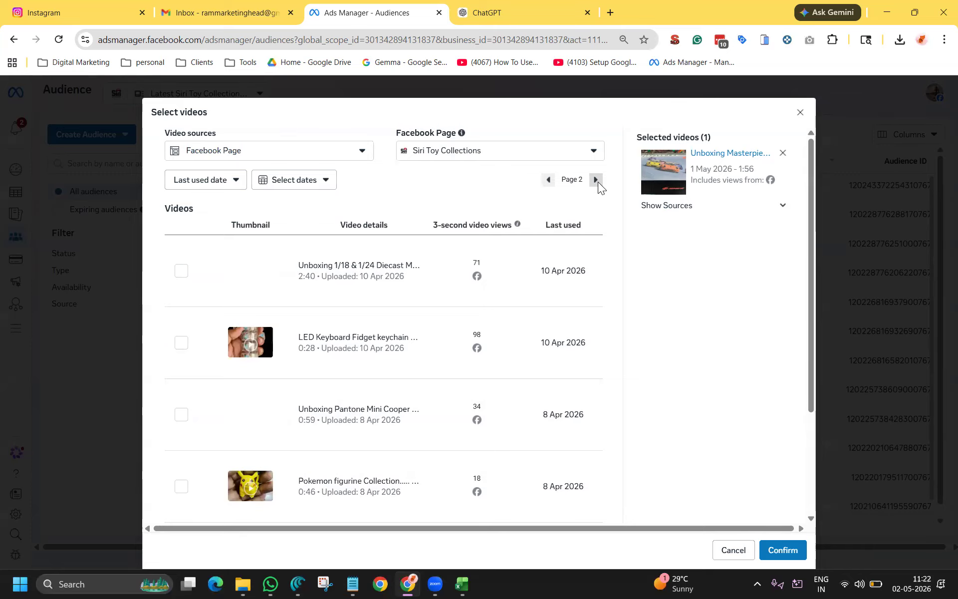
pyautogui.click(181, 271)
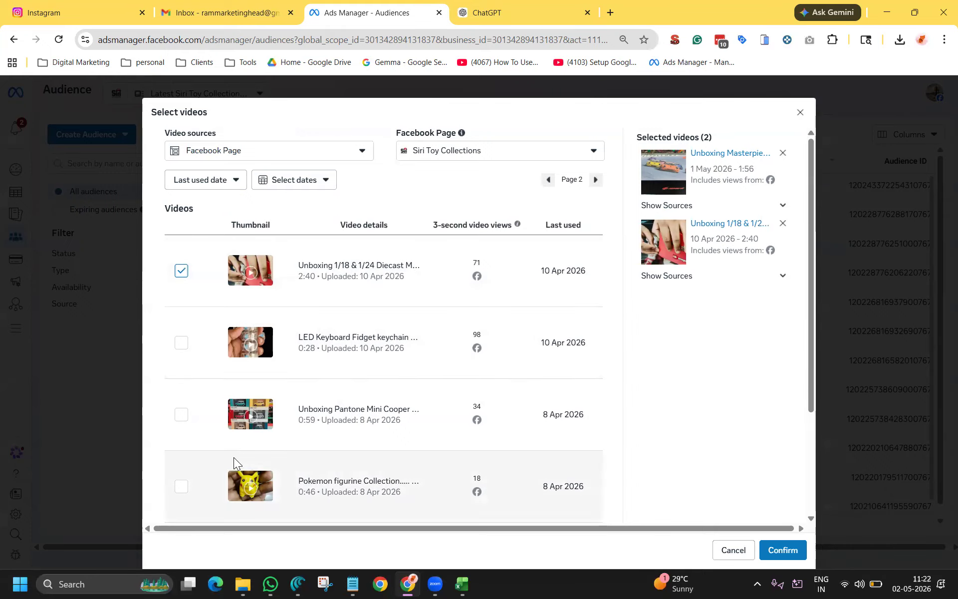
pyautogui.click(181, 414)
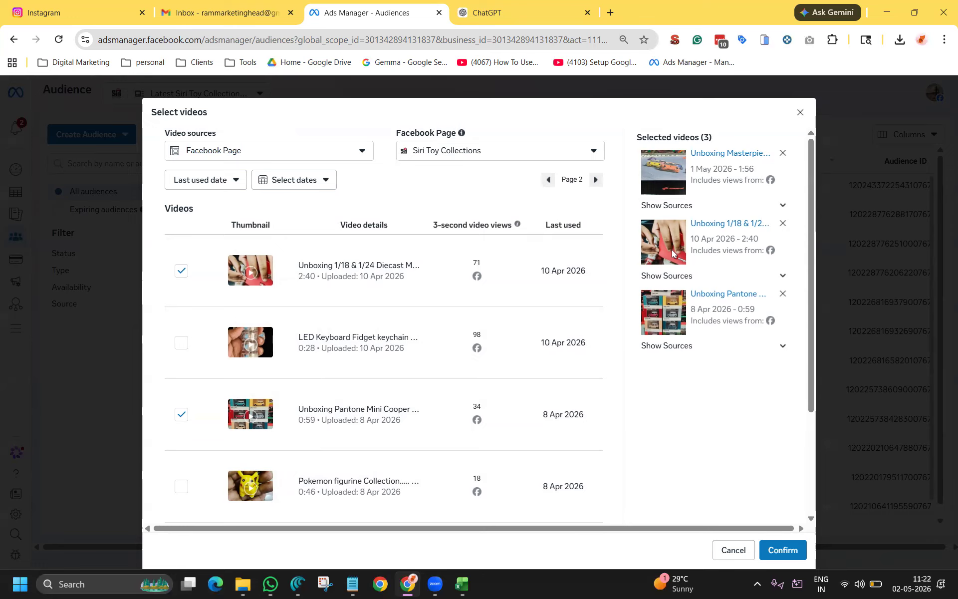
pyautogui.click(596, 180)
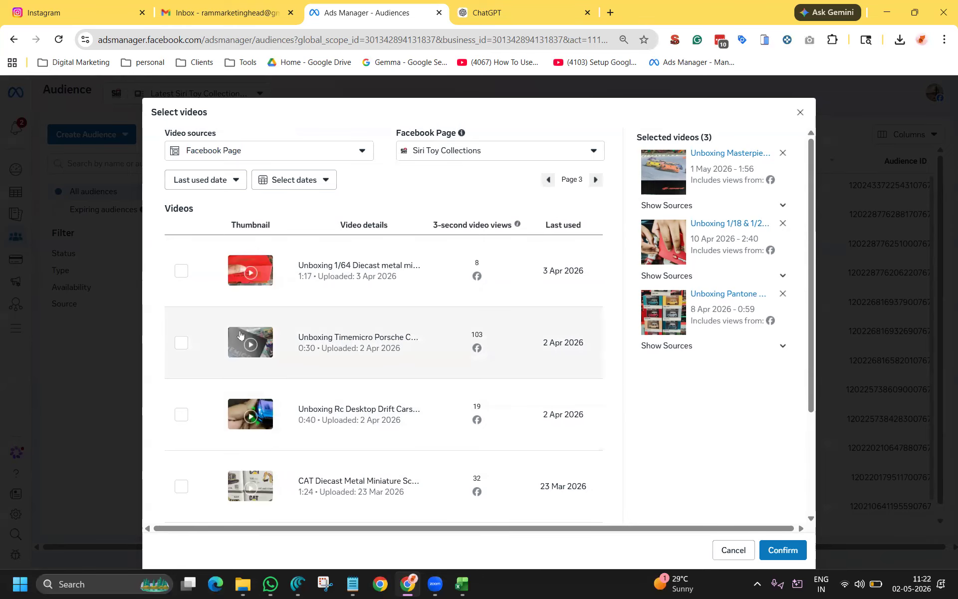
pyautogui.click(181, 270)
pyautogui.click(181, 343)
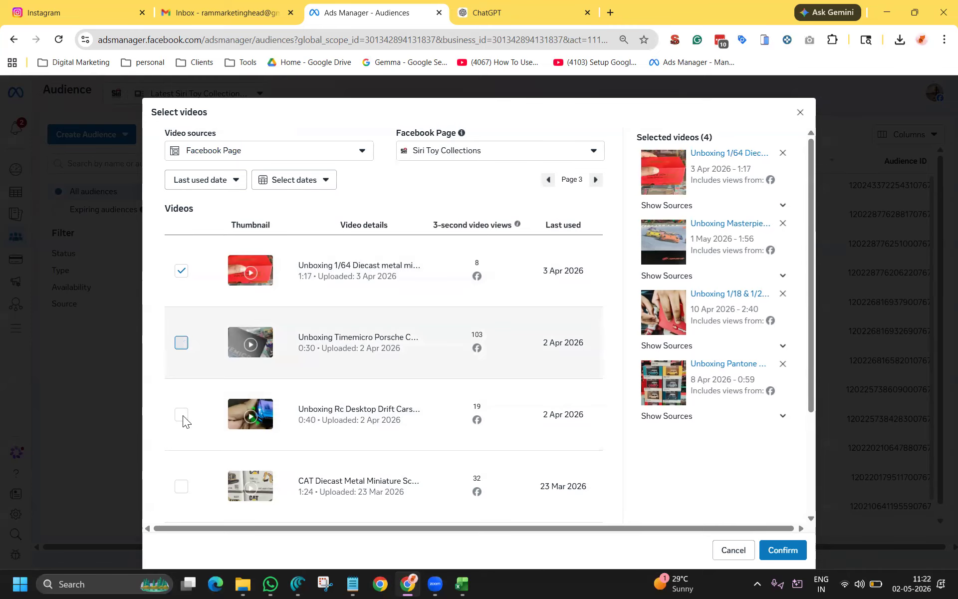
pyautogui.click(179, 425)
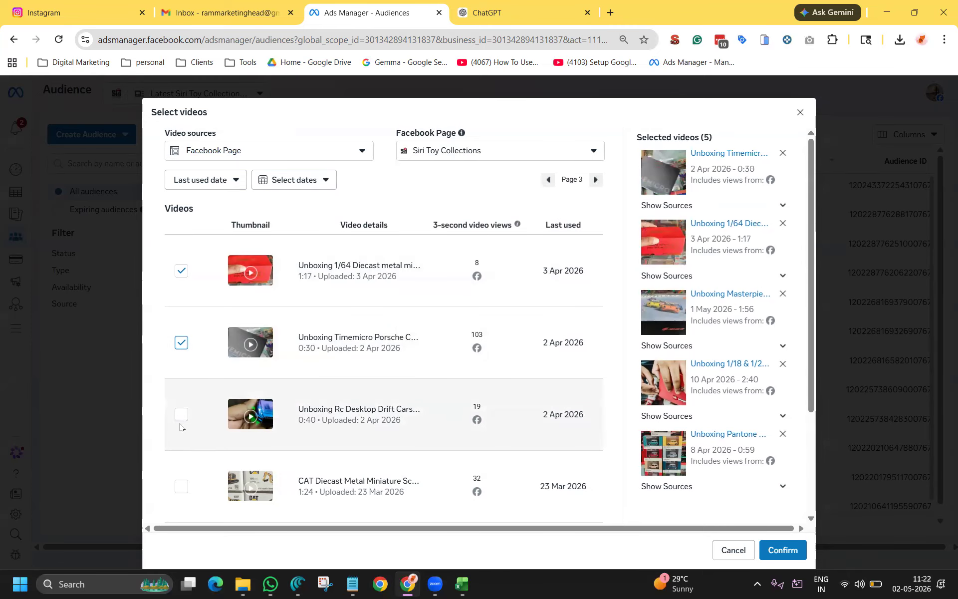
# Add the Exclusive The Joker Collection video and confirm the video selection for the 50% engagement type
pyautogui.click(597, 179)
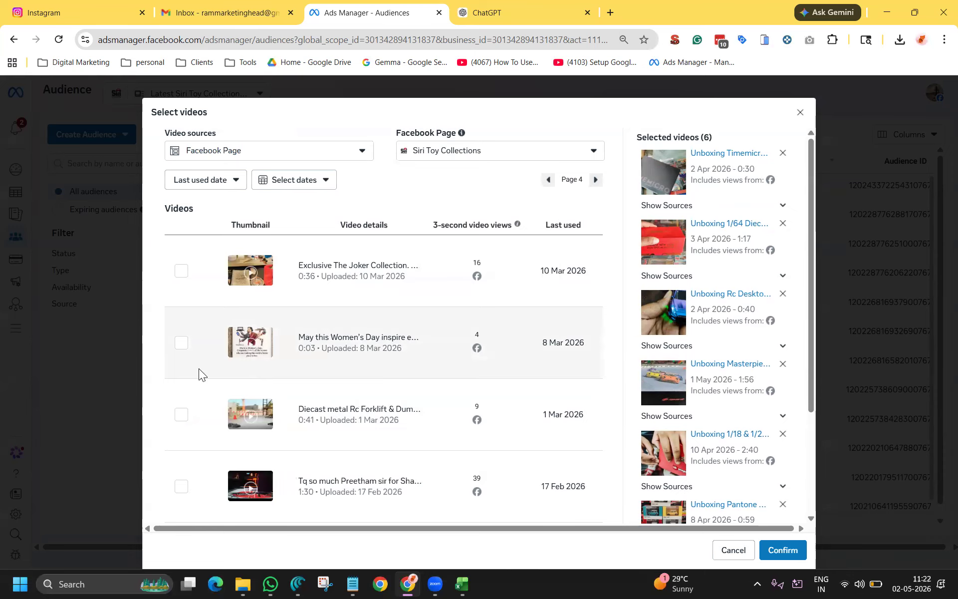
pyautogui.click(182, 273)
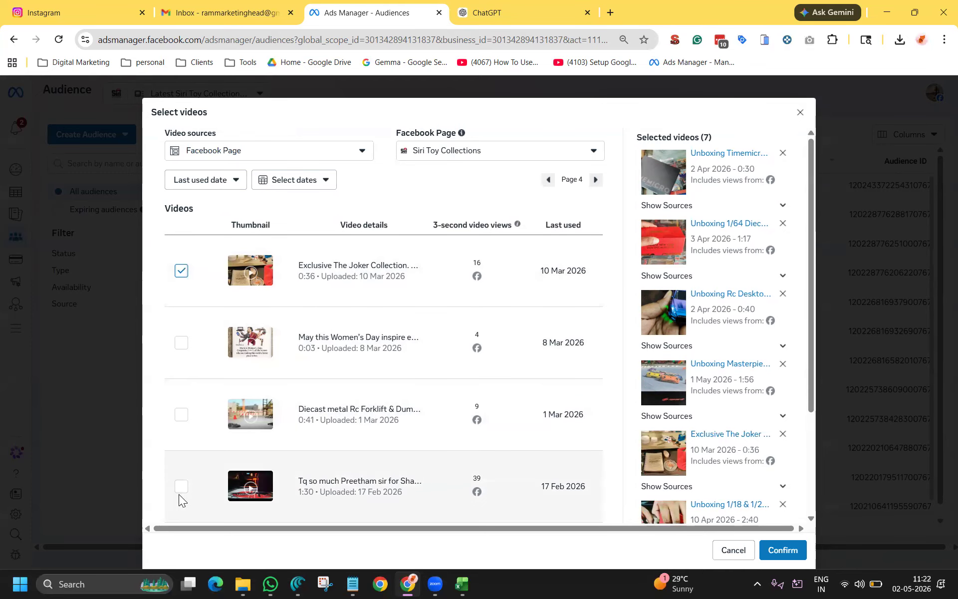
pyautogui.scroll(-1, 764, 319)
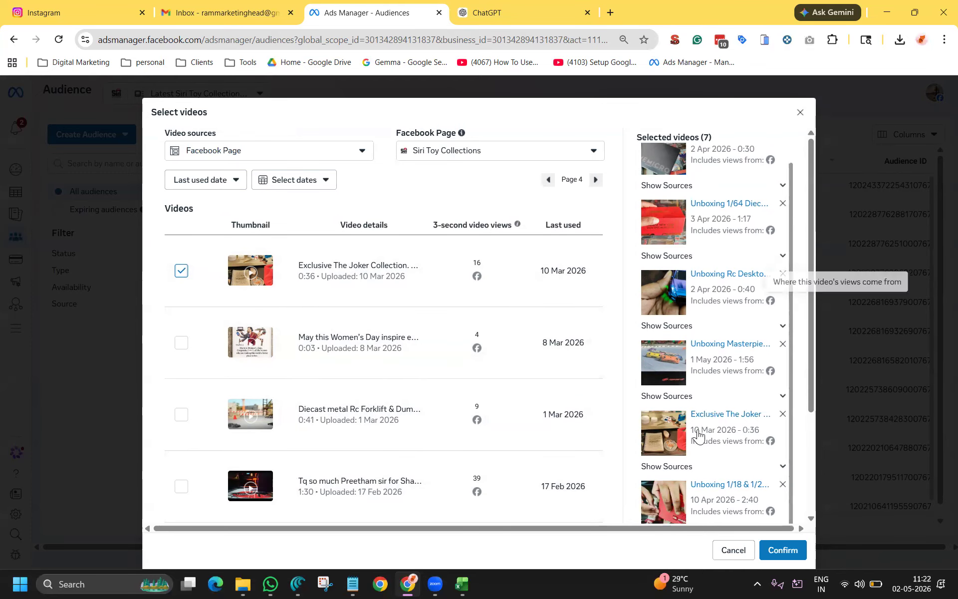
pyautogui.click(784, 551)
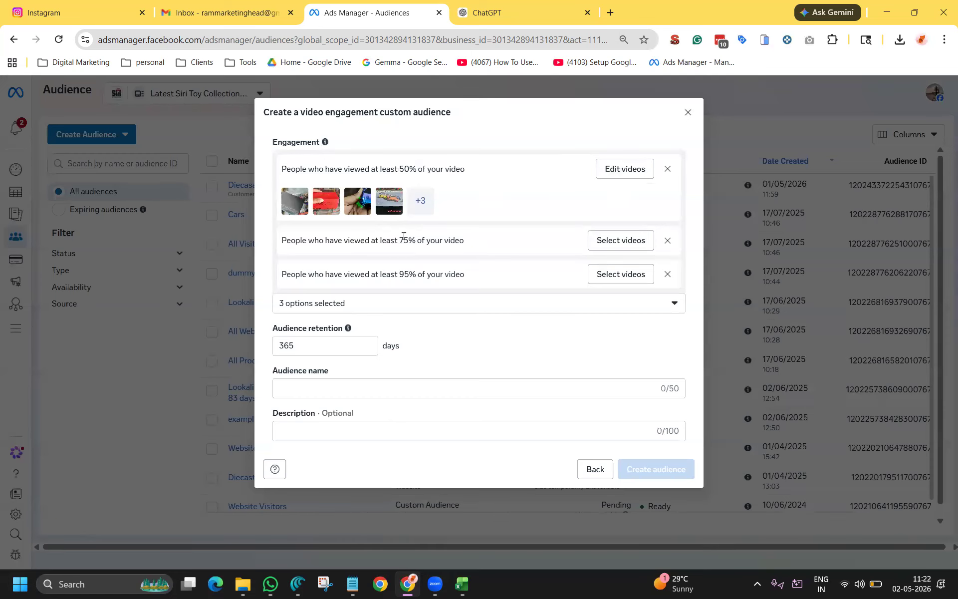
pyautogui.click(629, 240)
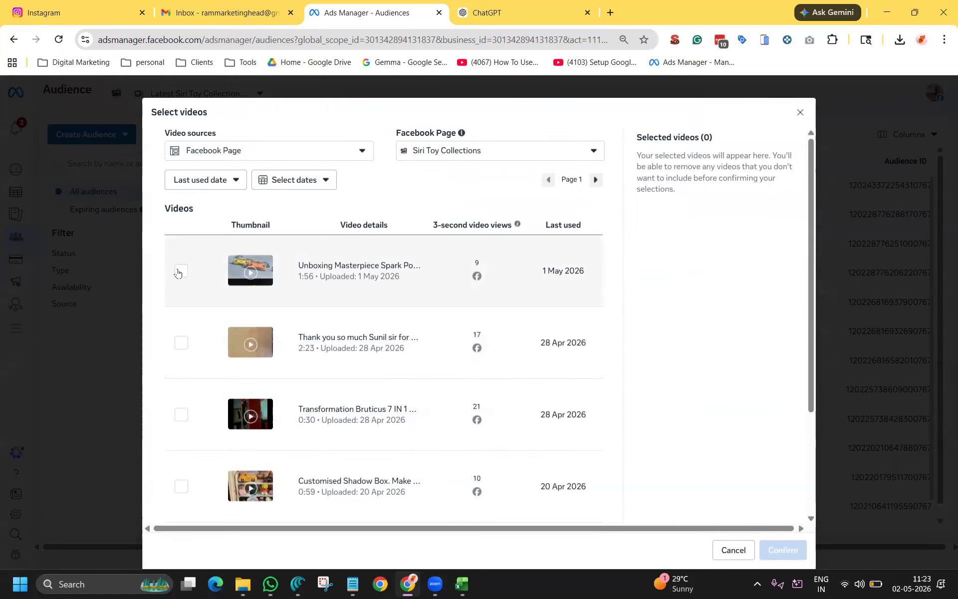
pyautogui.click(181, 271)
pyautogui.scroll(-3, 192, 449)
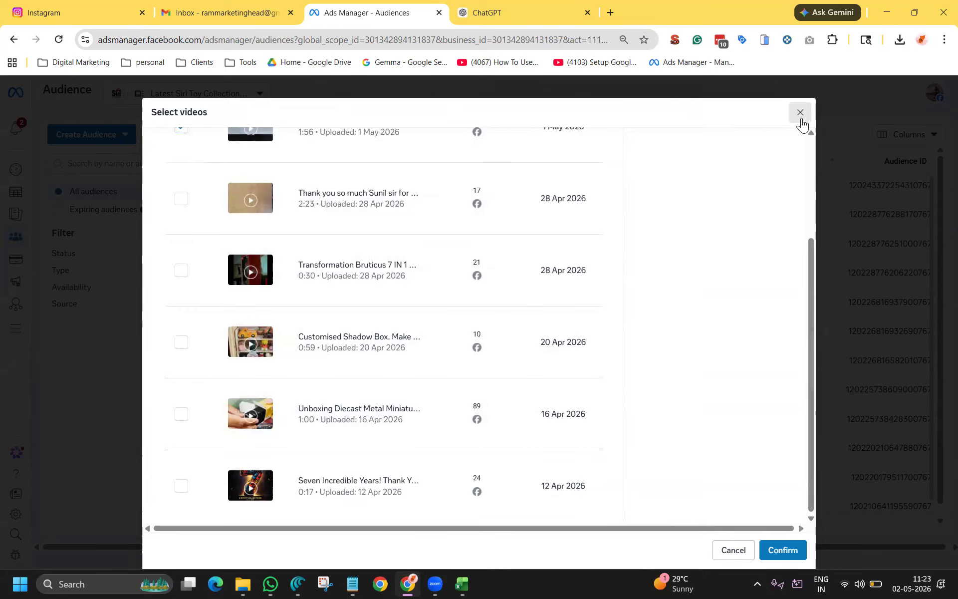
pyautogui.click(800, 112)
# Remove the 75% and 95% engagement types and set the audience retention to 90 days
pyautogui.click(667, 240)
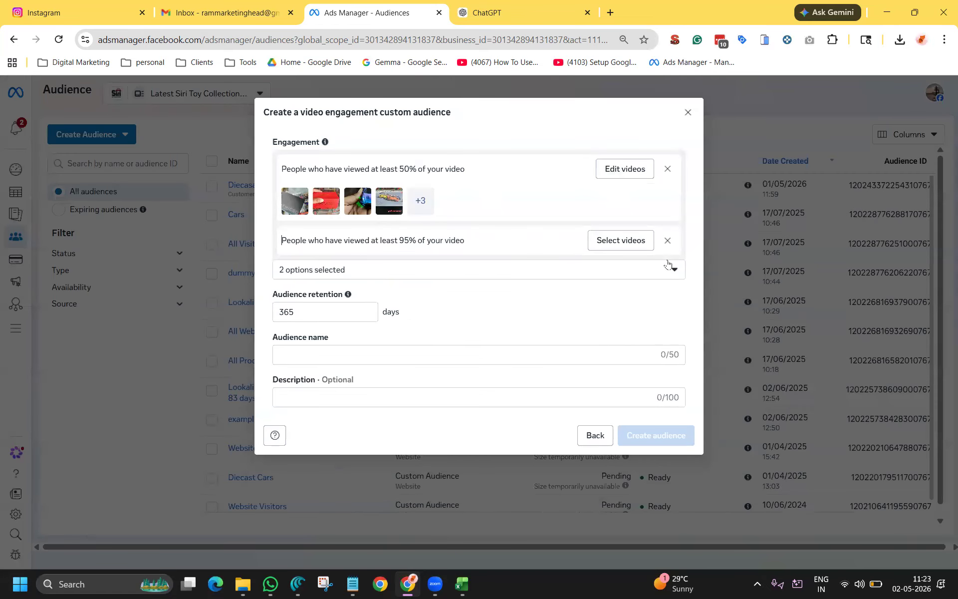
pyautogui.click(668, 241)
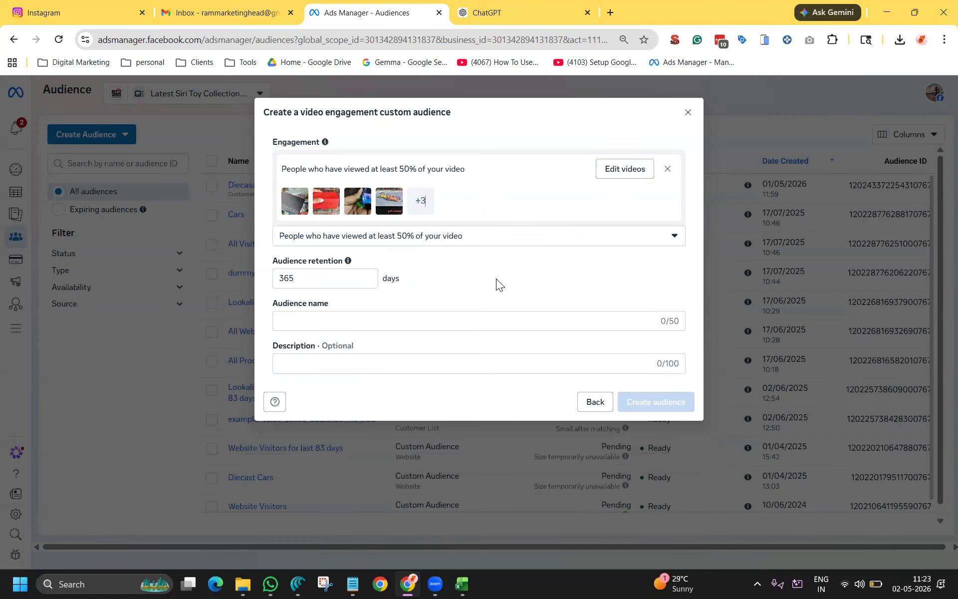
pyautogui.click(314, 280)
pyautogui.moveTo(294, 281); pyautogui.dragTo(274, 280)
pyautogui.write('90')
pyautogui.click(470, 279)
# Name the audience "watched video of Diecast cars in last 90 days."
pyautogui.click(352, 320)
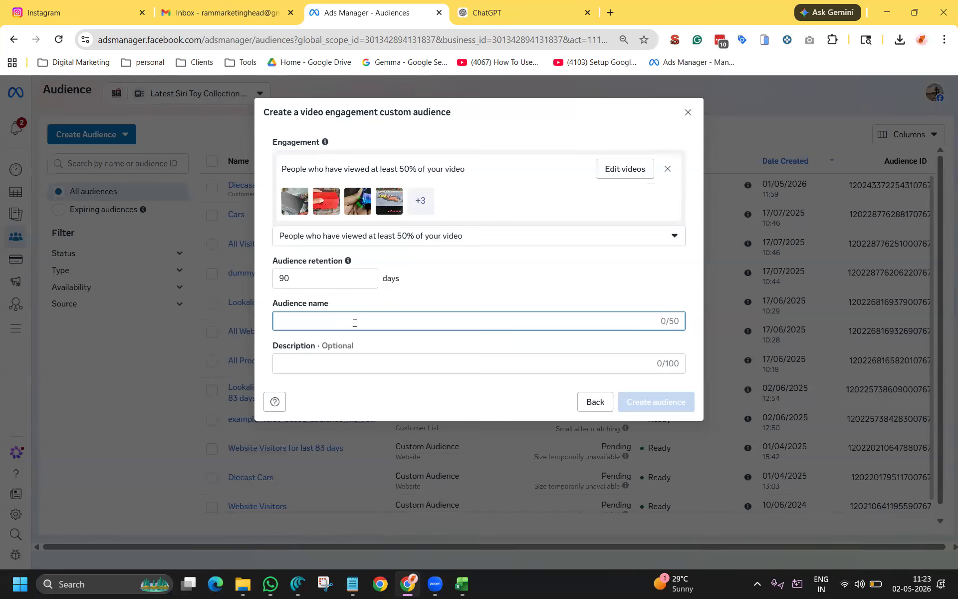
pyautogui.write('w')
pyautogui.press('BackSpace')
pyautogui.write('watched video of Dieas')
pyautogui.press('BackSpace')
pyautogui.press('BackSpace')
pyautogui.write('cast cars in last 90 days.')
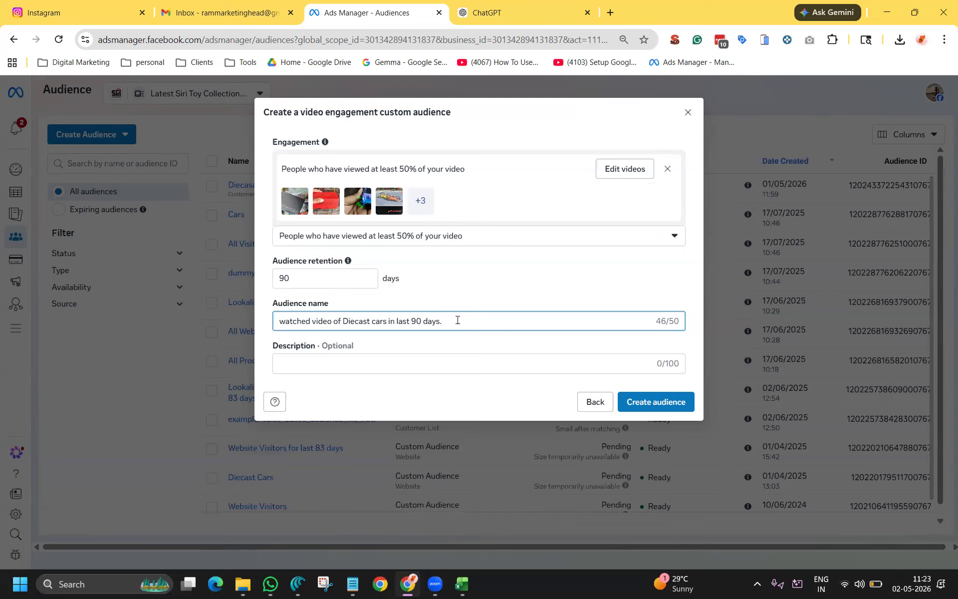
# Copy the full audience name into the audience's description
pyautogui.moveTo(455, 319); pyautogui.dragTo(80, 323)
pyautogui.hotkey('ctrl', 'c')
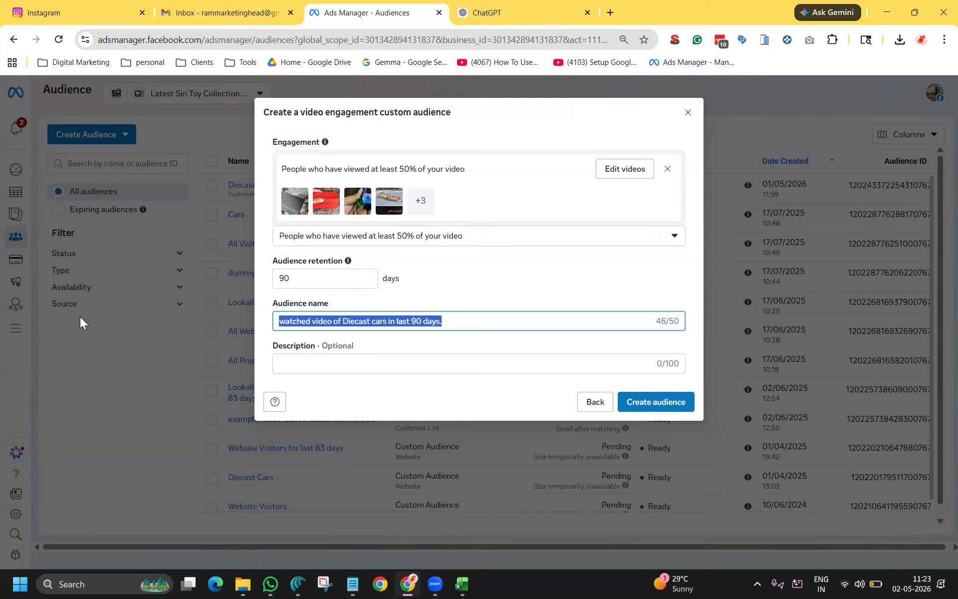
pyautogui.click(310, 359)
pyautogui.hotkey('ctrl', 'v')
# Shorten the audience name to "watched video of Diecast cars"
pyautogui.click(477, 321)
pyautogui.press('BackSpace')
pyautogui.press('BackSpace')
pyautogui.press('BackSpace')
pyautogui.press('BackSpace')
pyautogui.press('BackSpace')
pyautogui.press('BackSpace')
pyautogui.press('BackSpace')
pyautogui.press('BackSpace')
pyautogui.press('BackSpace')
pyautogui.press('BackSpace')
pyautogui.press('BackSpace')
pyautogui.press('BackSpace')
pyautogui.press('BackSpace')
pyautogui.press('BackSpace')
pyautogui.press('BackSpace')
pyautogui.press('BackSpace')
# Replace the description's final full stop with "atleast 50% of the video" and create the video engagement audience
pyautogui.click(500, 357)
pyautogui.press('BackSpace')
pyautogui.write('(')
pyautogui.press('BackSpace')
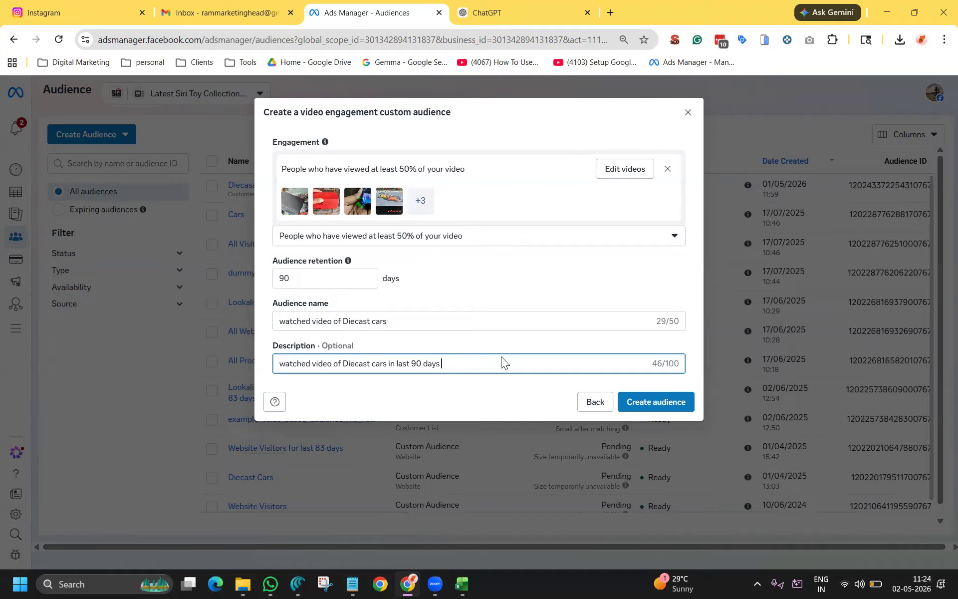
pyautogui.write('atleast 50% of the video')
pyautogui.click(657, 406)
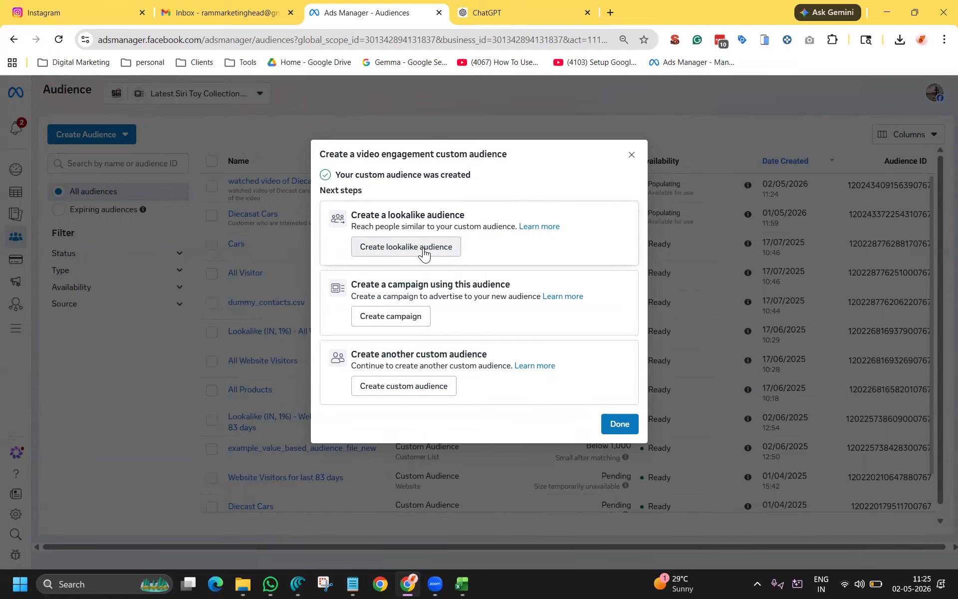
# Create a single 1% lookalike audience with "watched video of Diecast cars" as its source
pyautogui.click(365, 254)
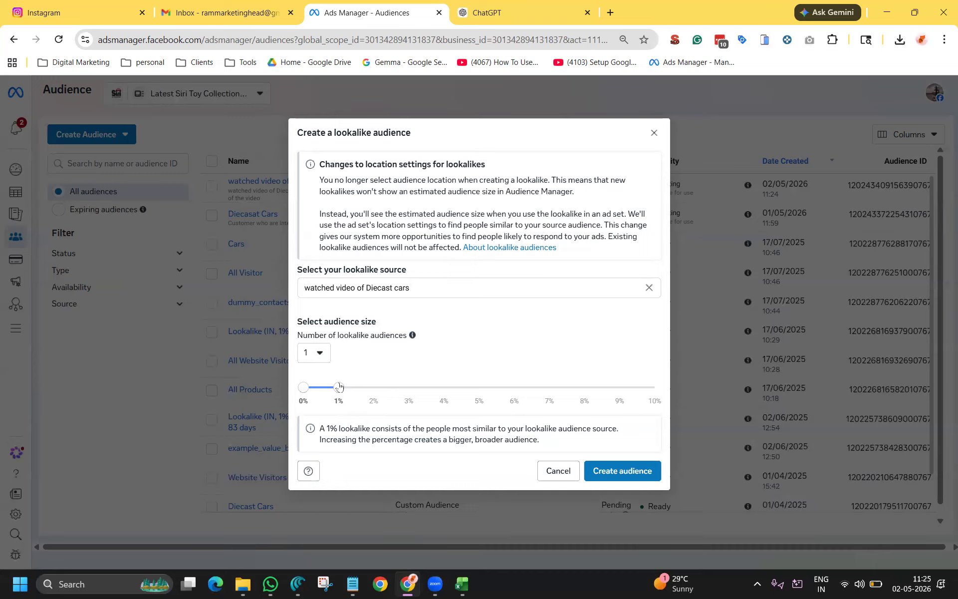
pyautogui.moveTo(339, 387); pyautogui.dragTo(372, 394)
pyautogui.click(406, 389)
pyautogui.moveTo(362, 390); pyautogui.dragTo(345, 391)
pyautogui.click(635, 471)
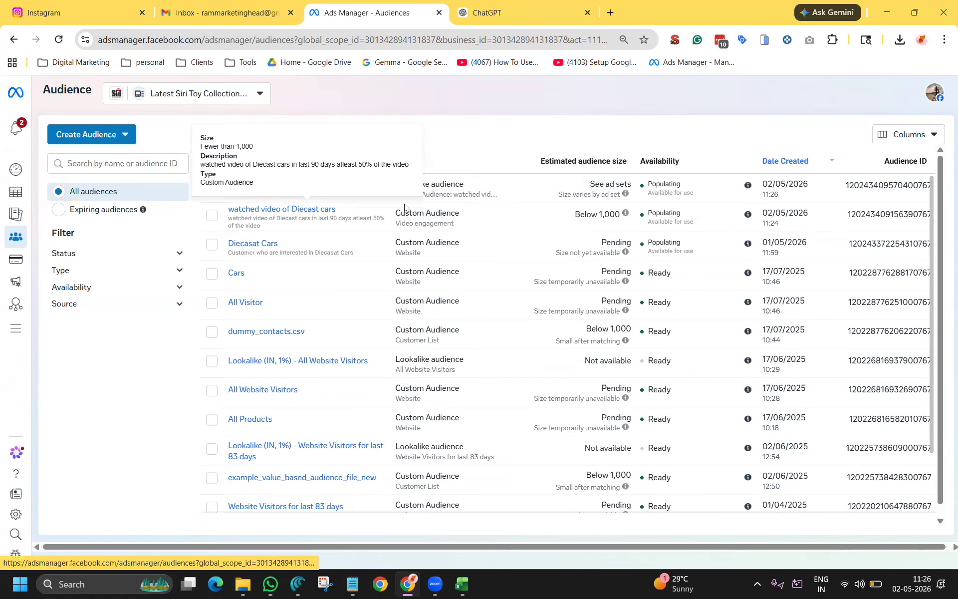
pyautogui.moveTo(377, 191)
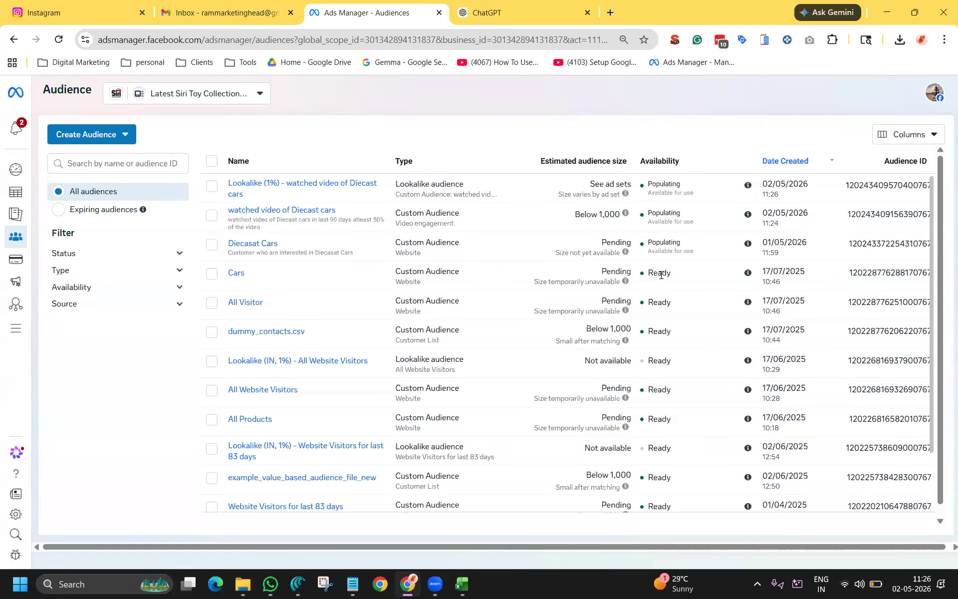
pyautogui.scroll(-3, 660, 356)
pyautogui.scroll(3, 658, 279)
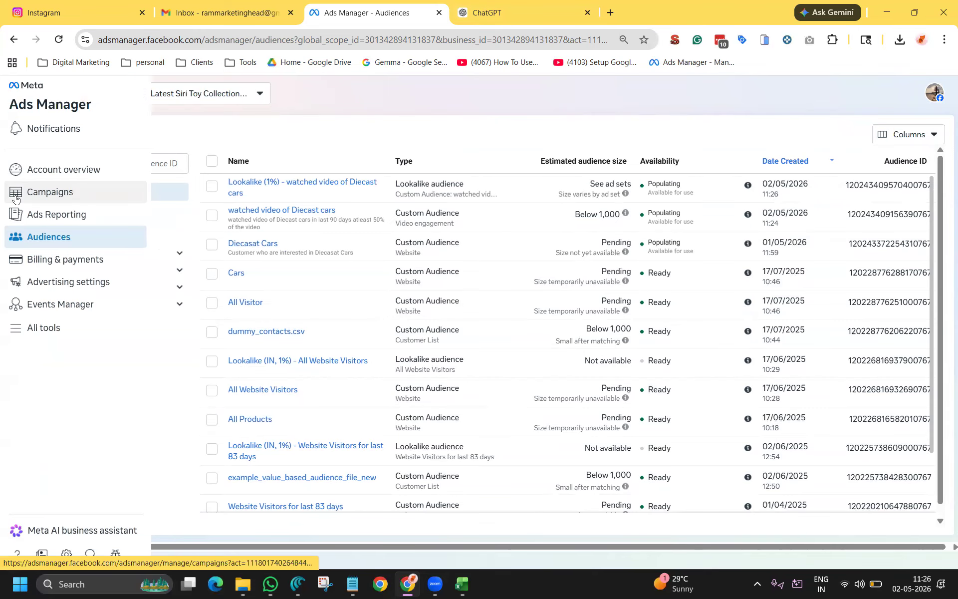
# Create a new auction campaign with the Traffic objective, using the manual traffic campaign setup
pyautogui.click(74, 194)
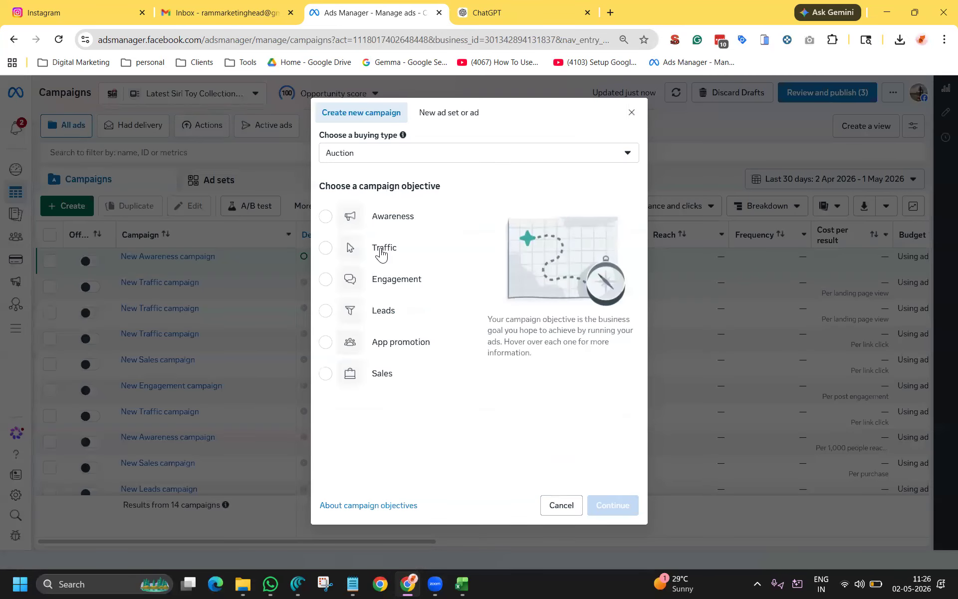
pyautogui.moveTo(380, 250)
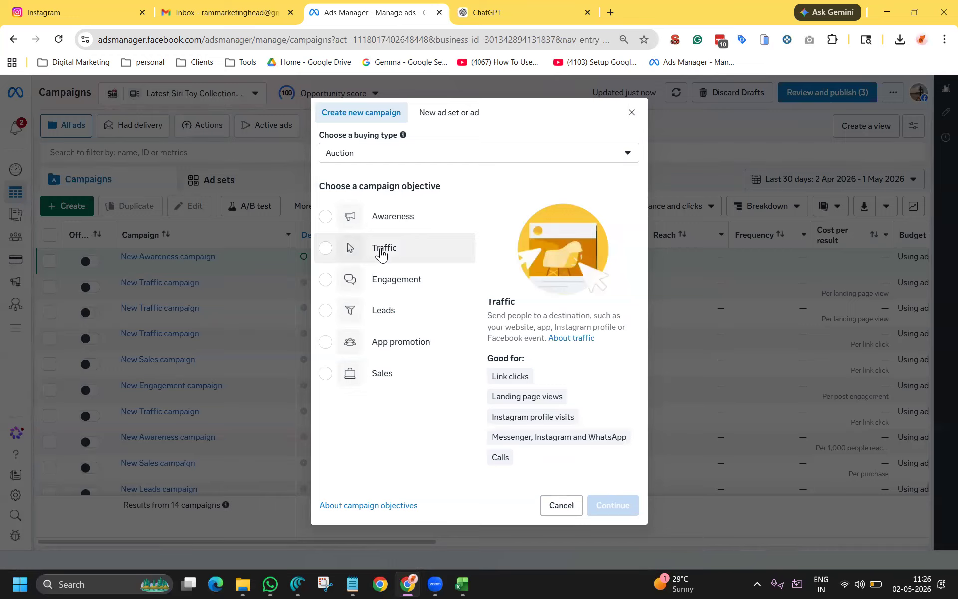
pyautogui.click(380, 251)
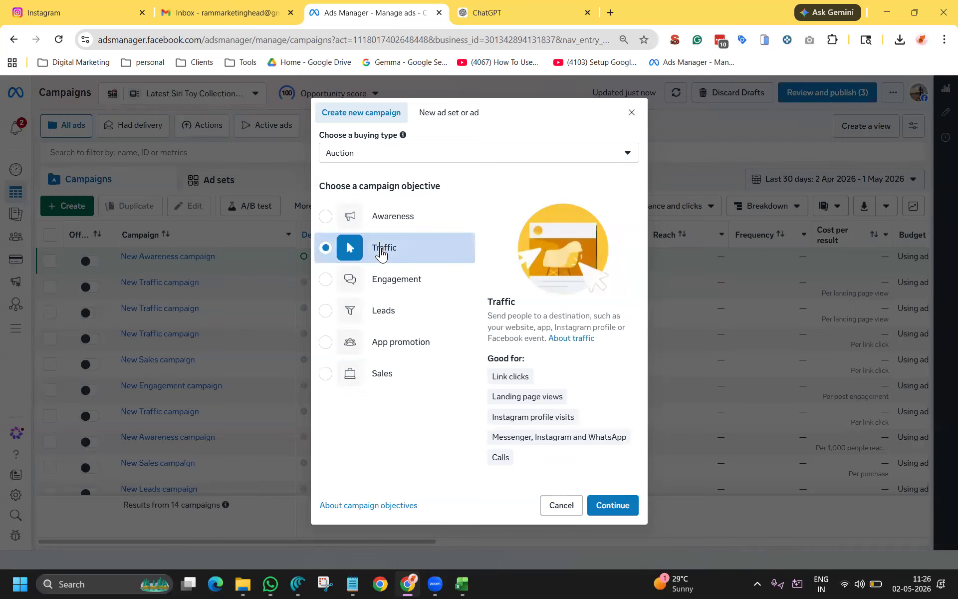
pyautogui.click(618, 506)
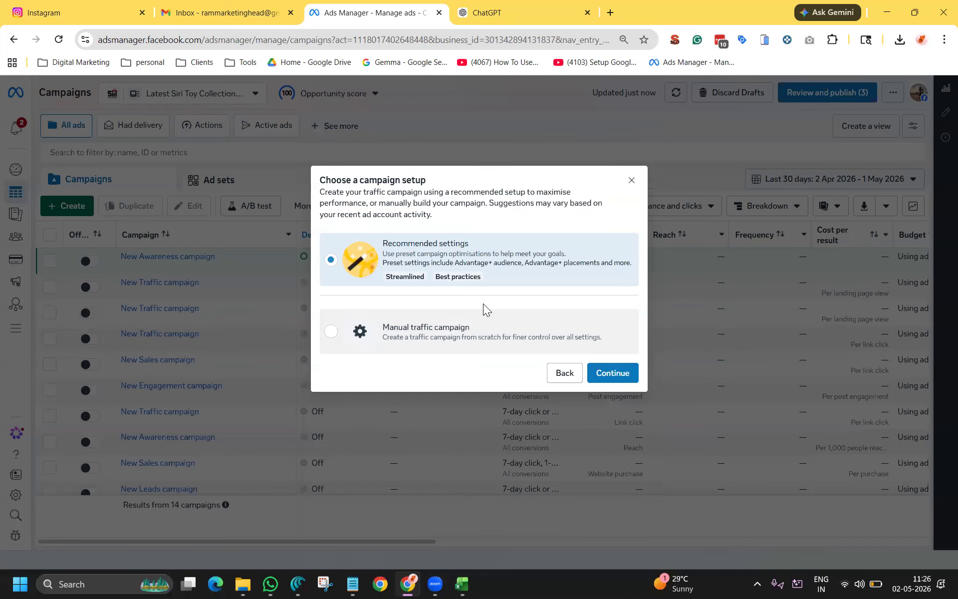
pyautogui.click(445, 331)
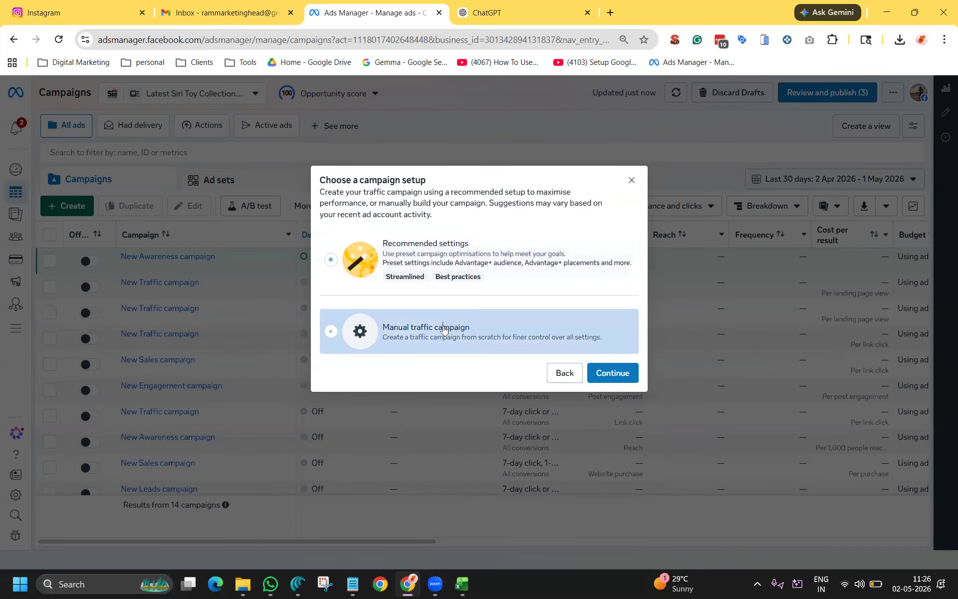
pyautogui.click(634, 372)
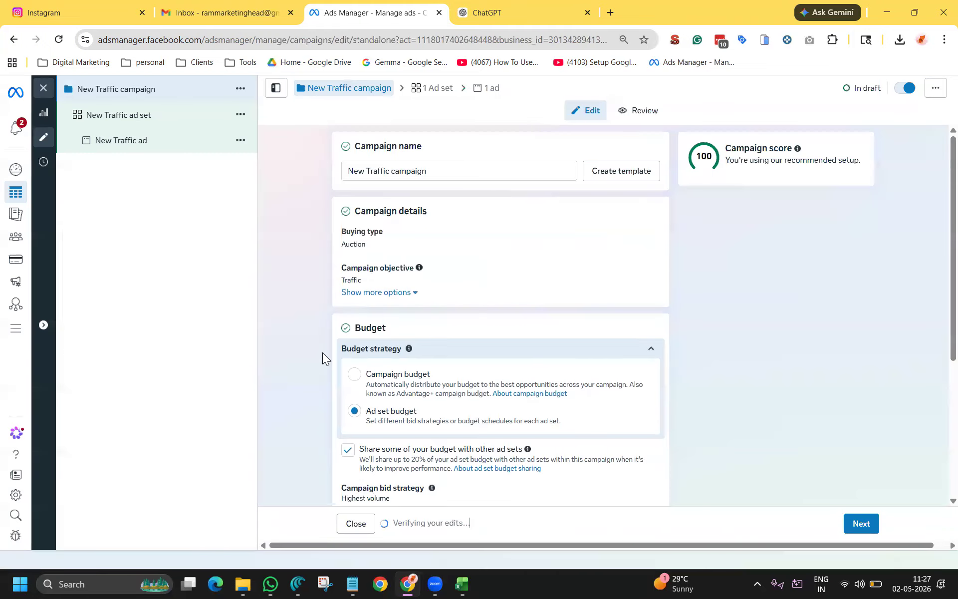
# Name the campaign "Diecast Cars" and continue to its ad set settings
pyautogui.scroll(-5, 336, 312)
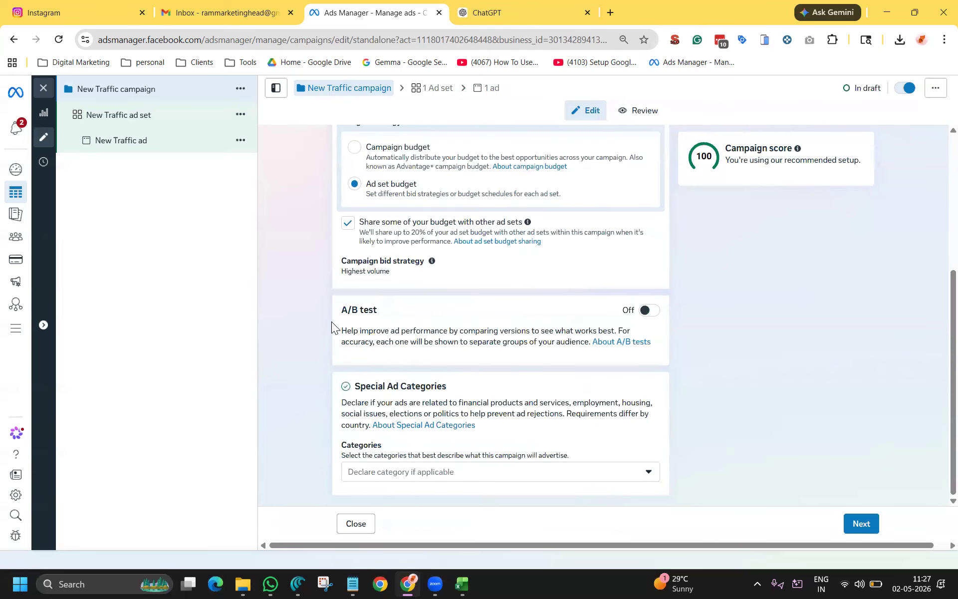
pyautogui.scroll(5, 319, 343)
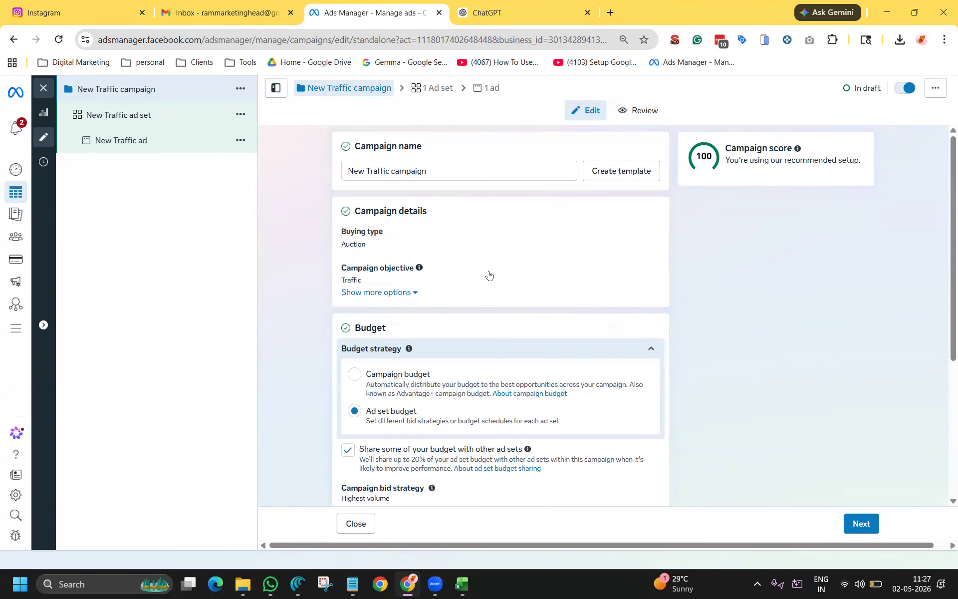
pyautogui.scroll(-5, 487, 272)
pyautogui.scroll(5, 499, 300)
pyautogui.click(450, 170)
pyautogui.hotkey('ctrl', 'a')
pyautogui.press('BackSpace')
pyautogui.write('D')
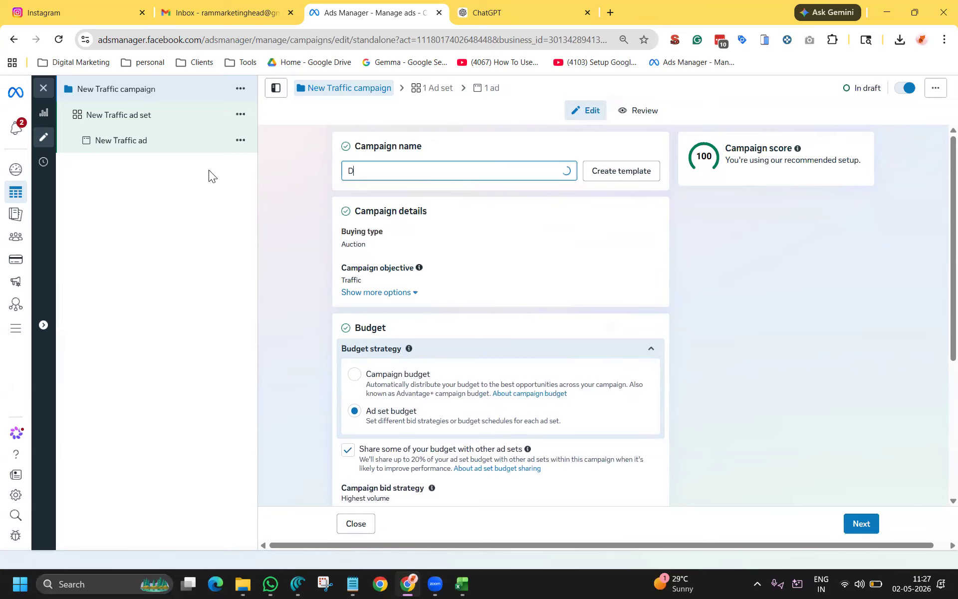
pyautogui.write('iecast Cars')
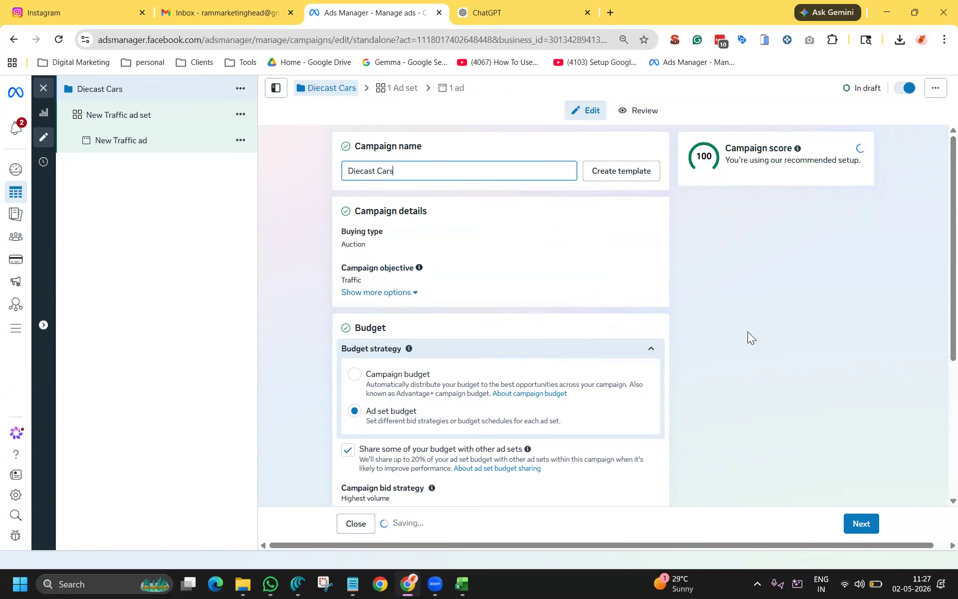
pyautogui.click(856, 523)
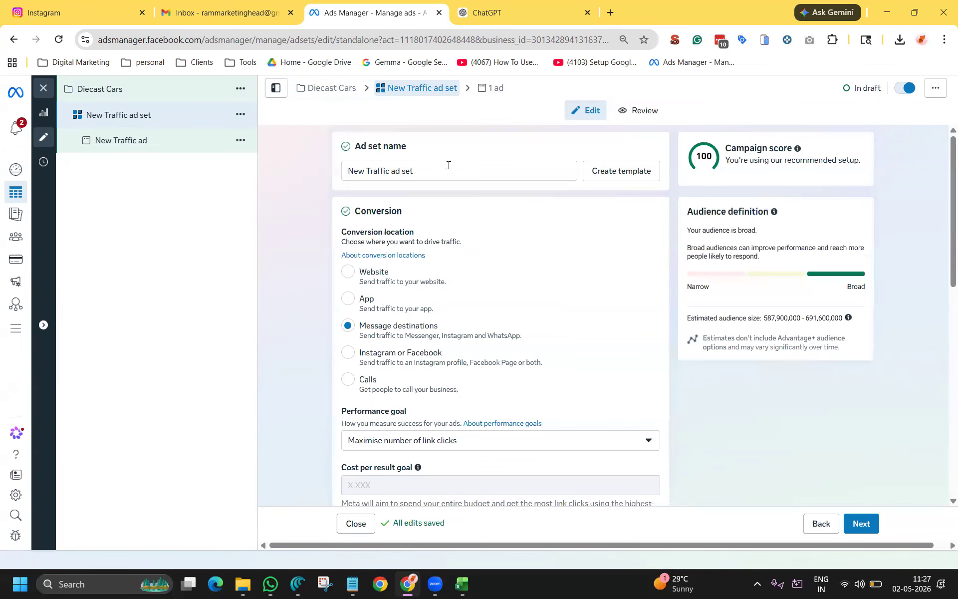
# Name the ad set "Audience plus" and set its conversion location to Website
pyautogui.tripleClick(441, 173)
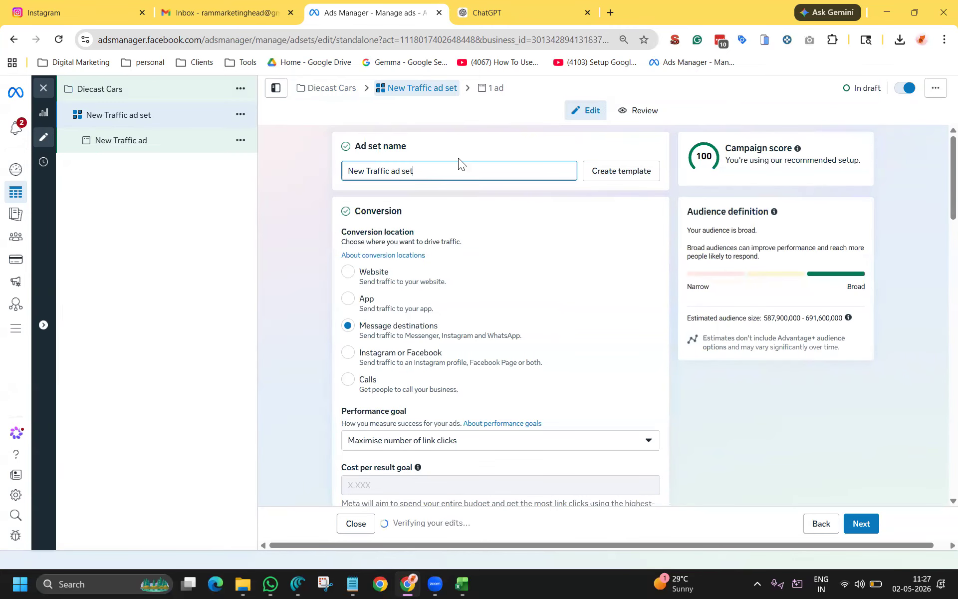
pyautogui.press('BackSpace')
pyautogui.write('A')
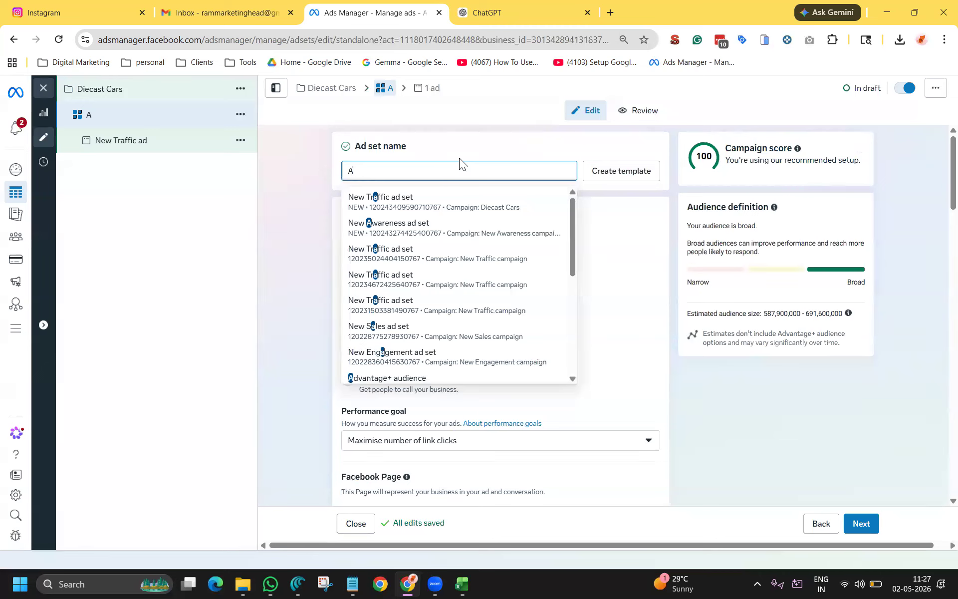
pyautogui.write('udidn')
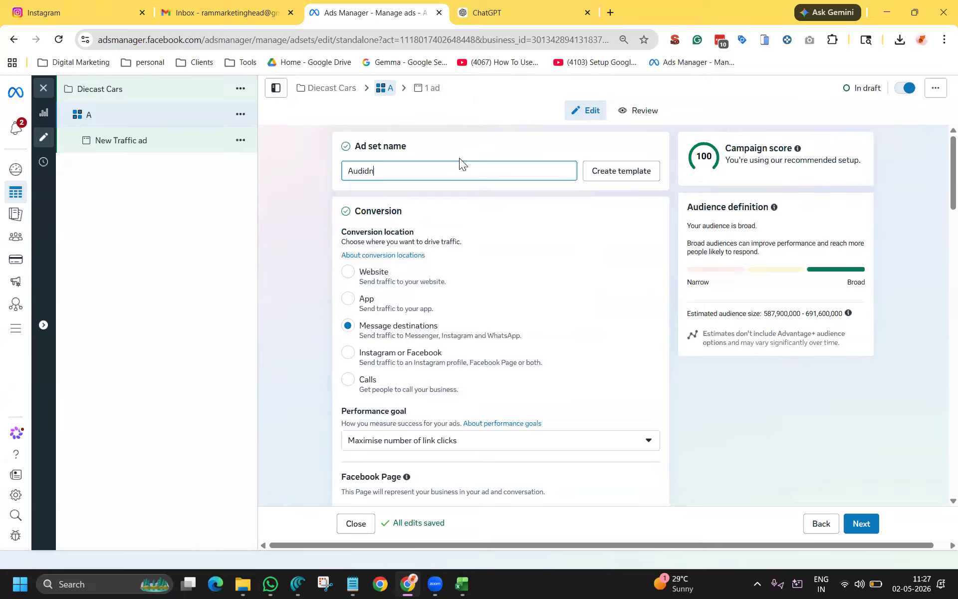
pyautogui.press('BackSpace')
pyautogui.press('BackSpace')
pyautogui.write('en')
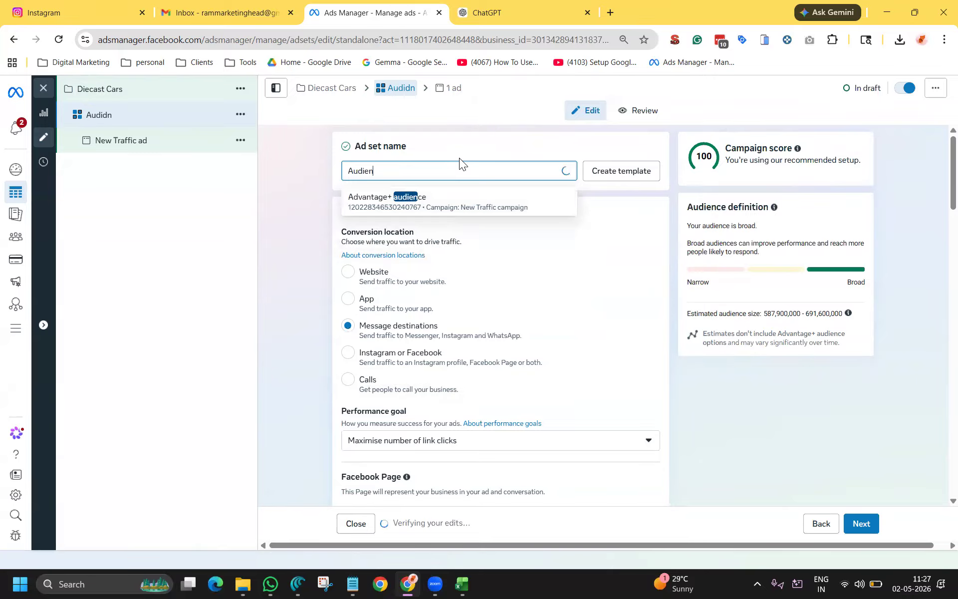
pyautogui.write('ce plus')
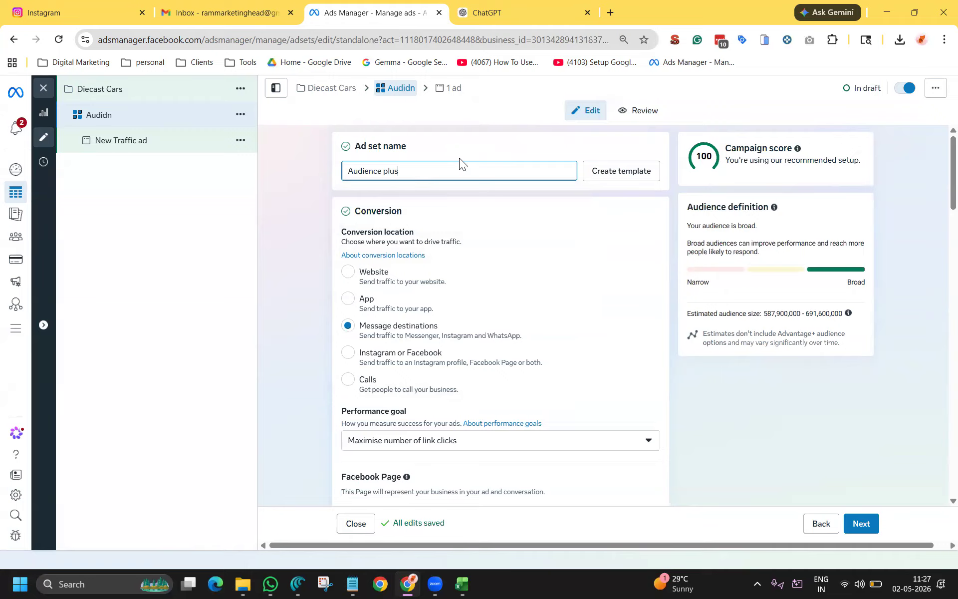
pyautogui.click(299, 356)
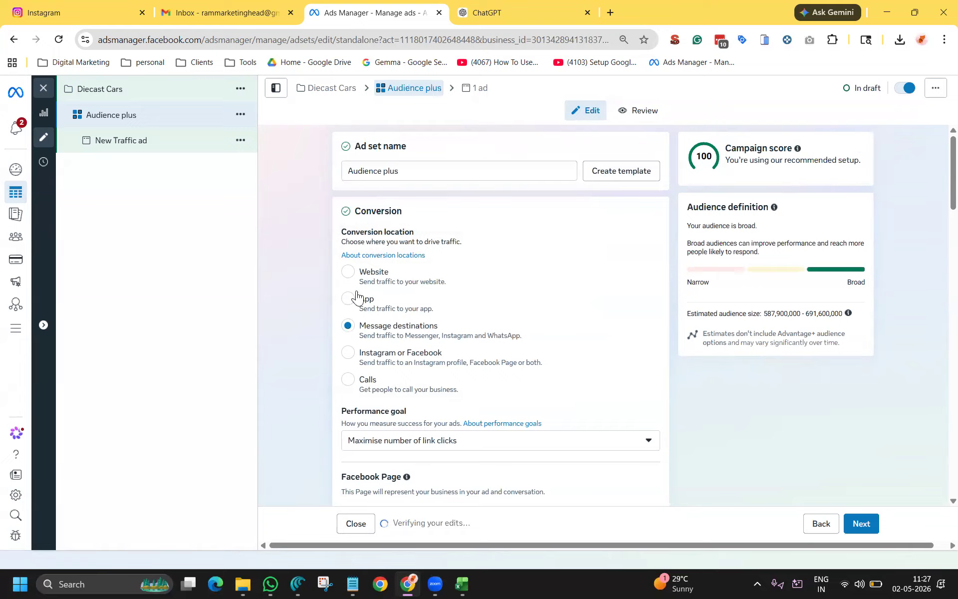
pyautogui.click(376, 274)
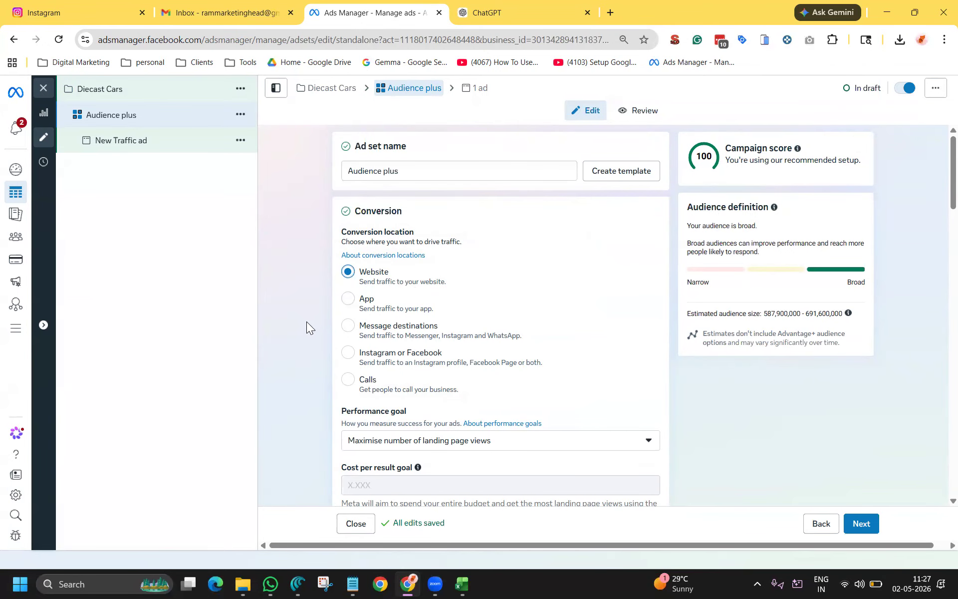
# Examine the ad set's value rules, attribution, dynamic creative, and budget and schedule settings
pyautogui.scroll(-7, 304, 329)
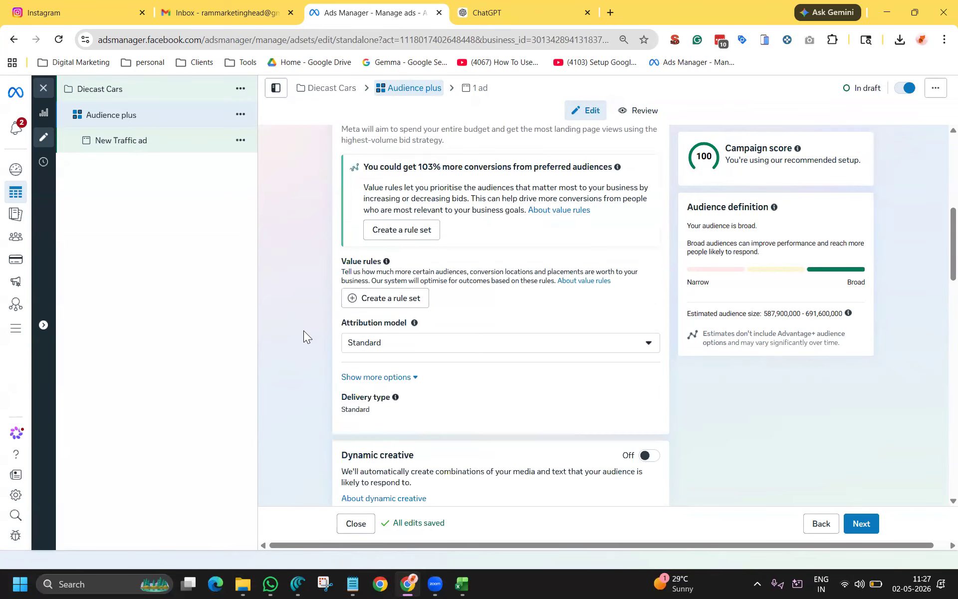
pyautogui.scroll(-2, 305, 334)
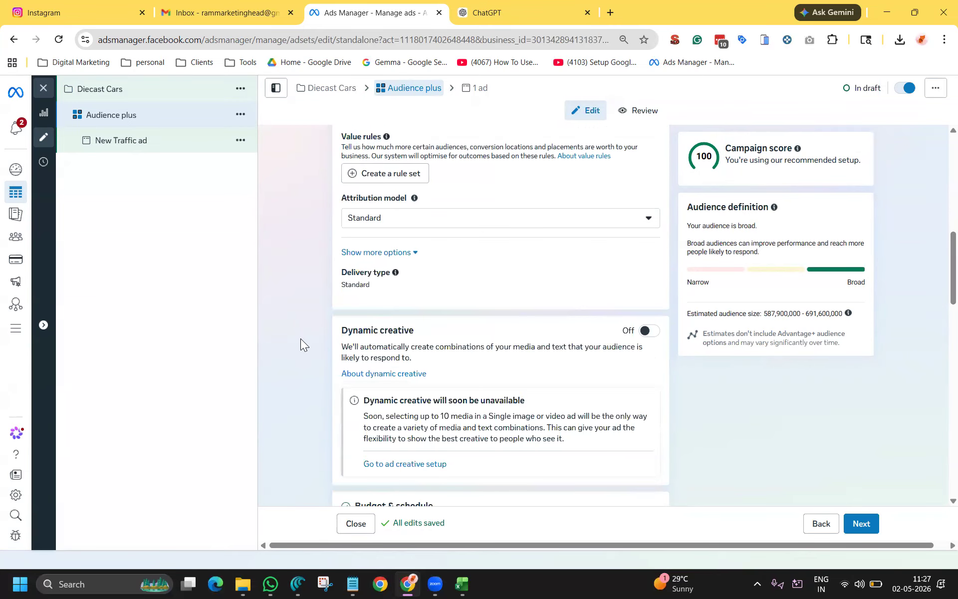
pyautogui.scroll(5, 301, 338)
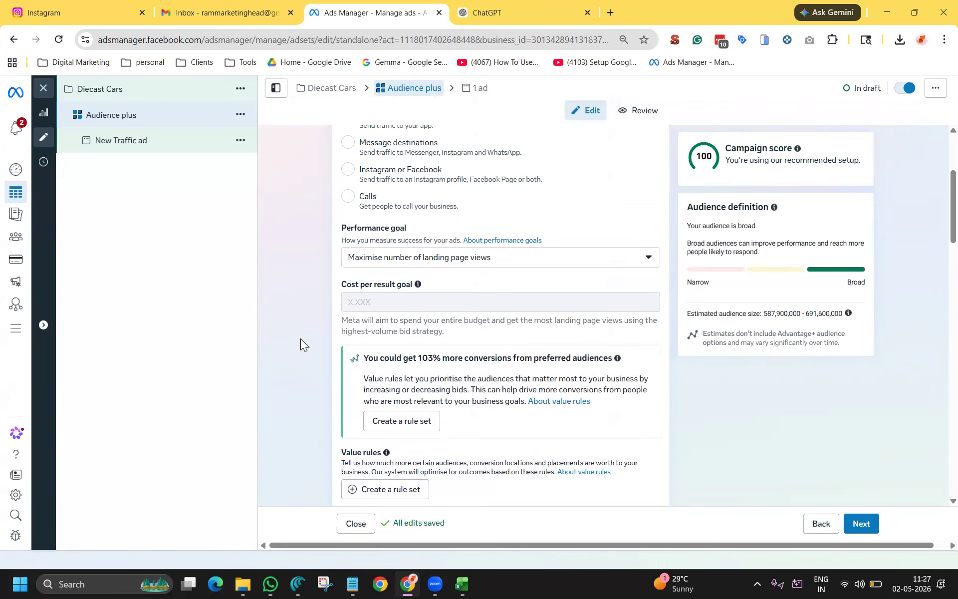
pyautogui.scroll(3, 300, 338)
pyautogui.scroll(-5, 300, 344)
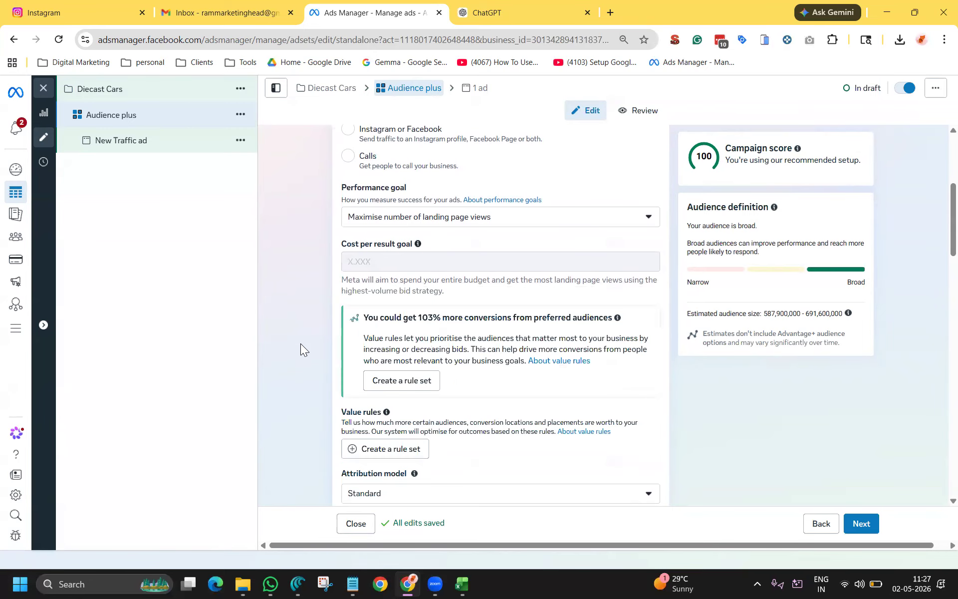
pyautogui.scroll(-9, 300, 343)
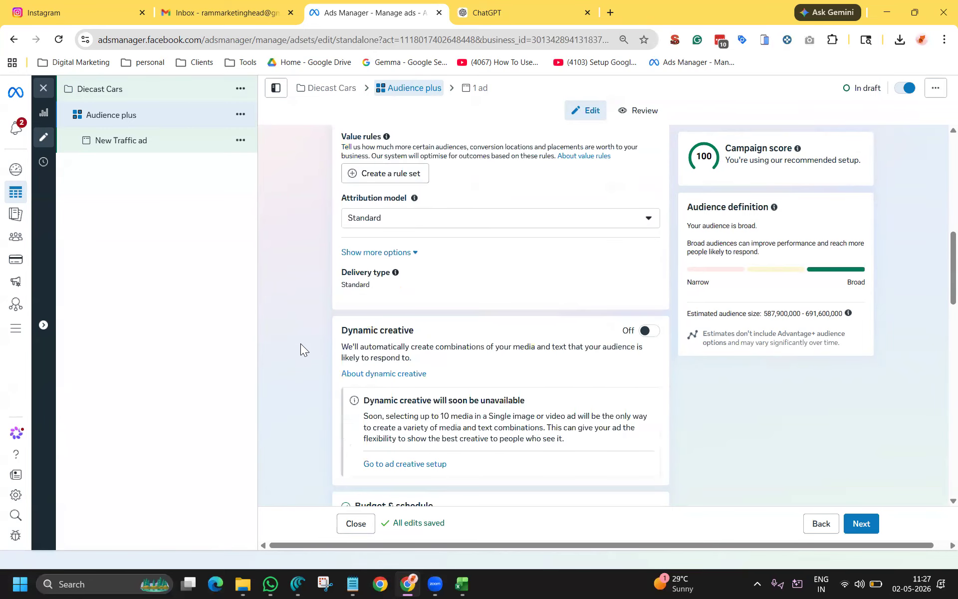
pyautogui.scroll(-4, 300, 343)
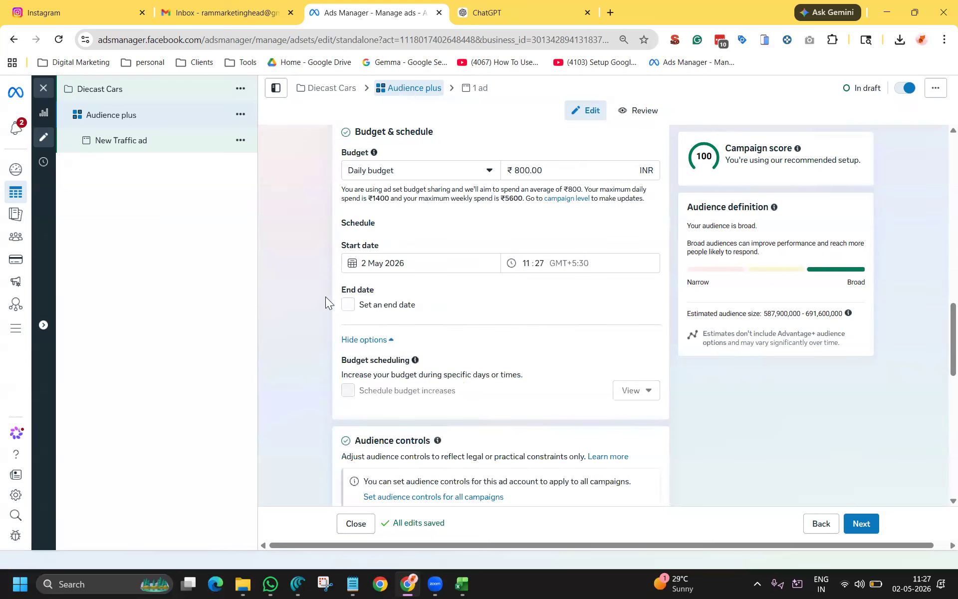
pyautogui.scroll(7, 322, 310)
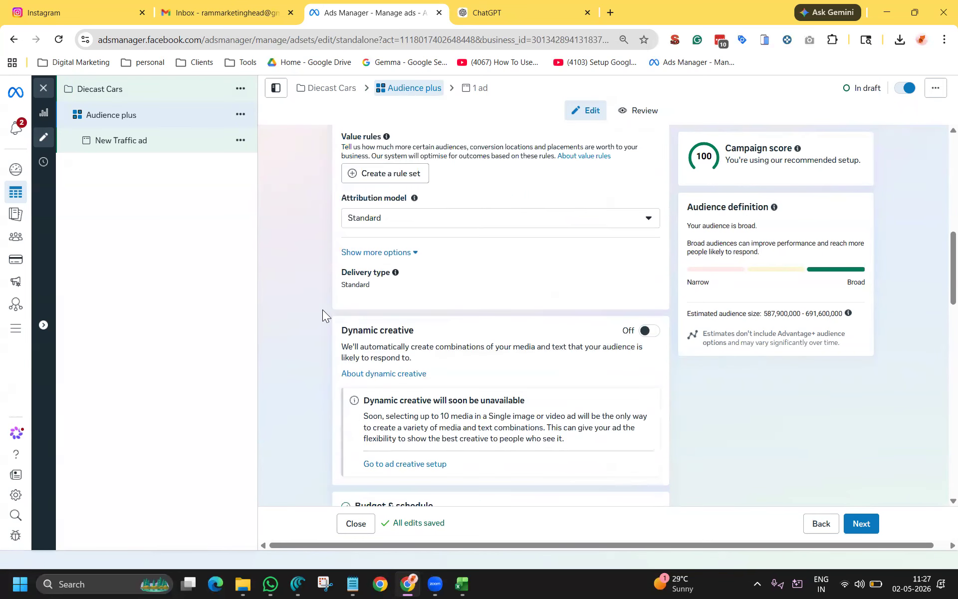
# Compare the Standard and Incremental options of the ad set's attribution model, leaving the selection as it is
pyautogui.click(369, 224)
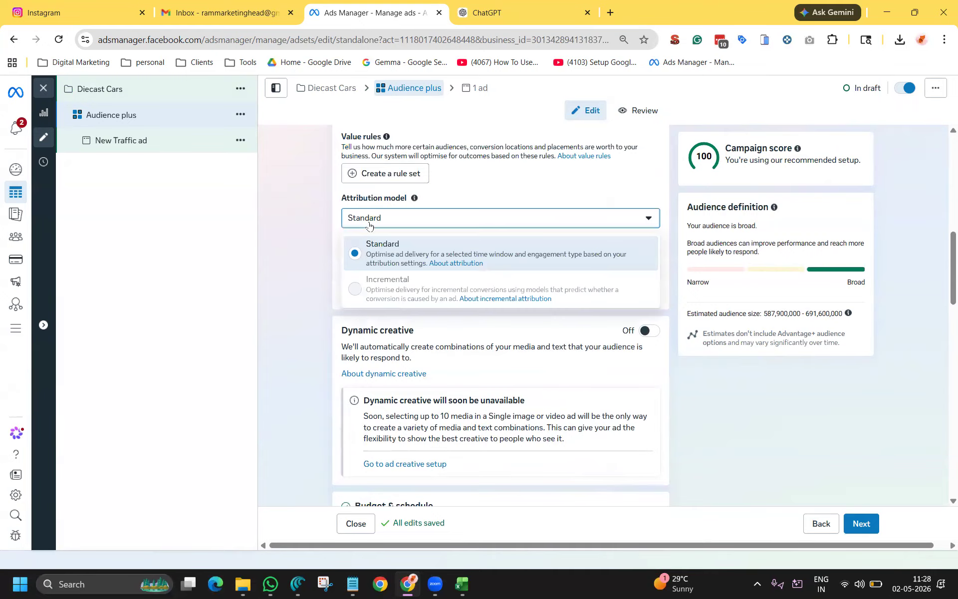
pyautogui.click(310, 232)
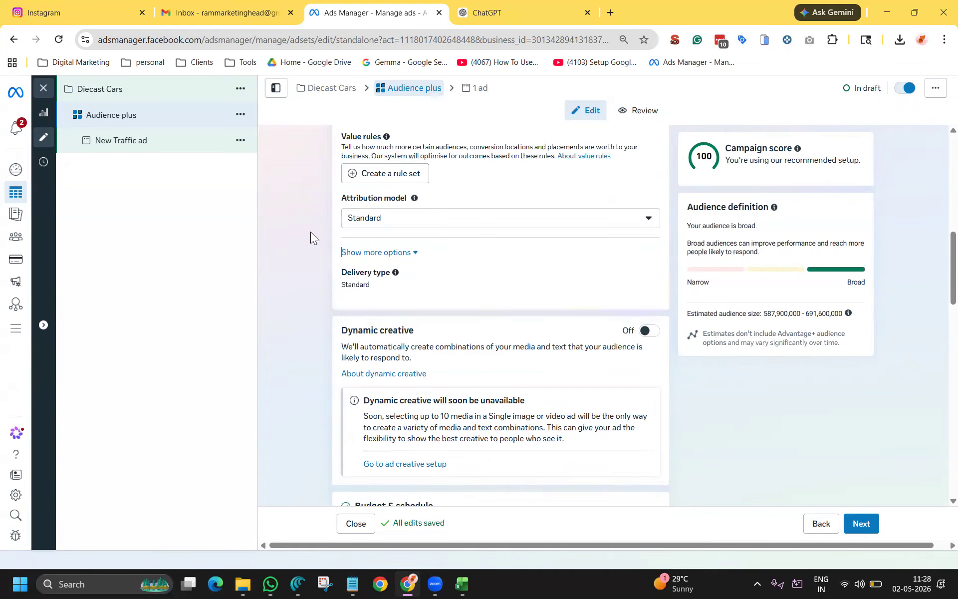
pyautogui.click(470, 216)
pyautogui.moveTo(391, 292)
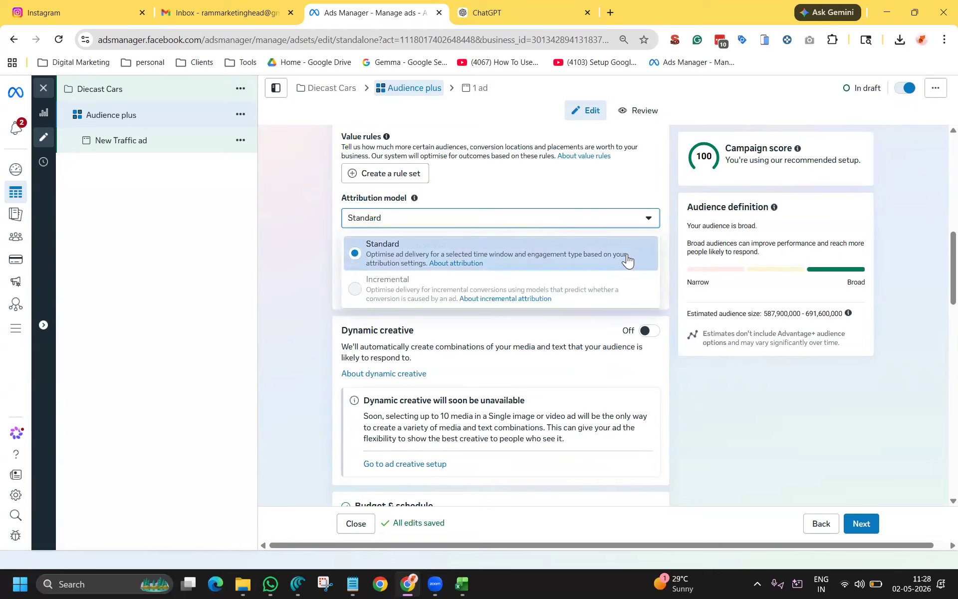
pyautogui.click(311, 282)
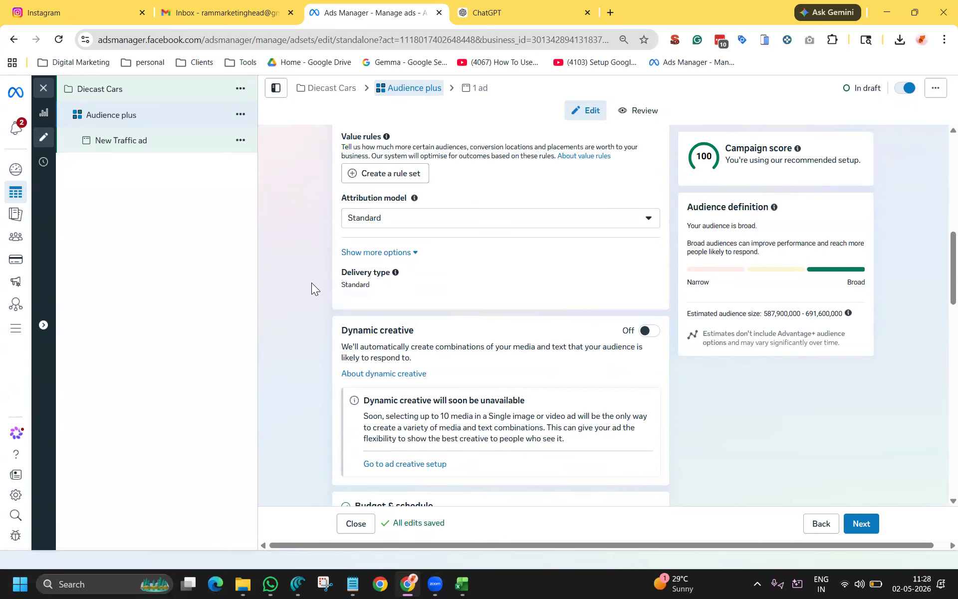
# Review the ad set's budget and conversion sections, including the performance goals available for website traffic
pyautogui.scroll(6, 358, 300)
pyautogui.scroll(4, 358, 301)
pyautogui.scroll(-14, 590, 309)
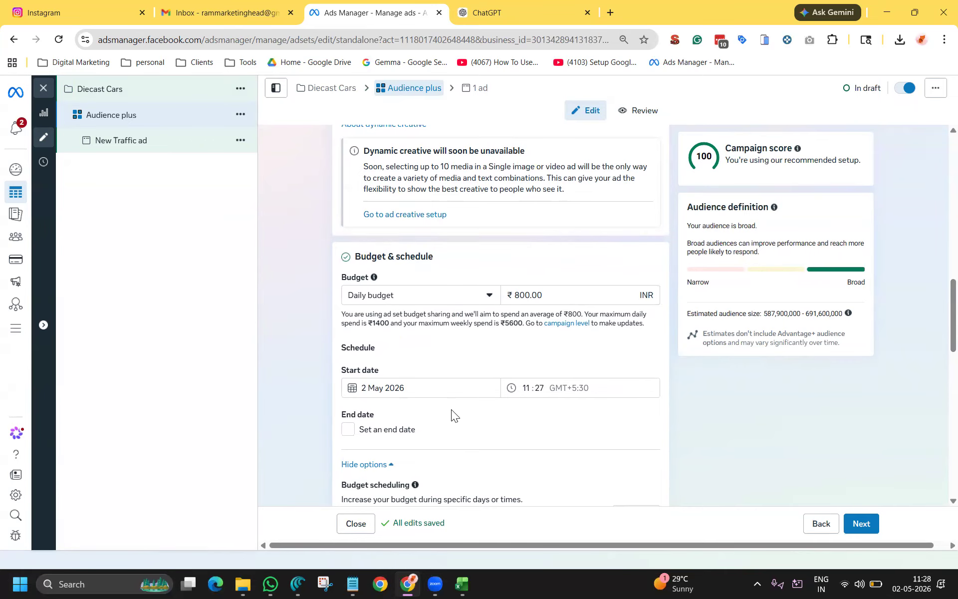
pyautogui.scroll(5, 450, 409)
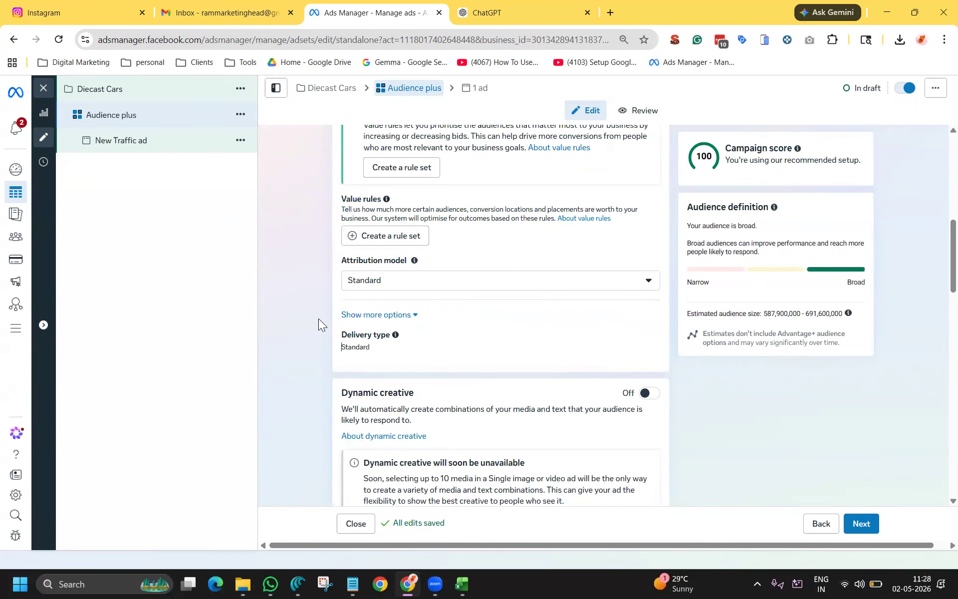
pyautogui.scroll(5, 318, 344)
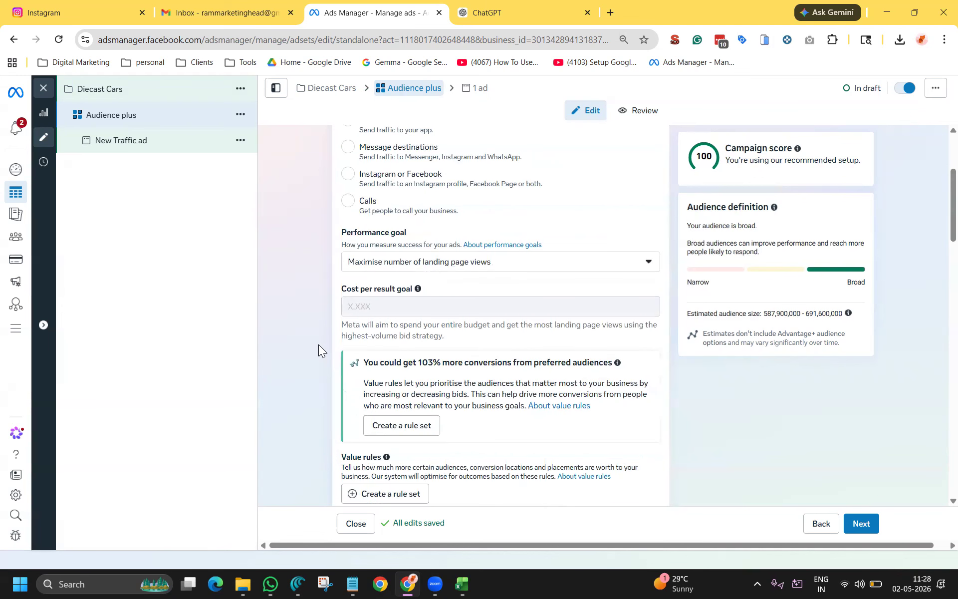
pyautogui.scroll(3, 318, 344)
pyautogui.scroll(-5, 319, 345)
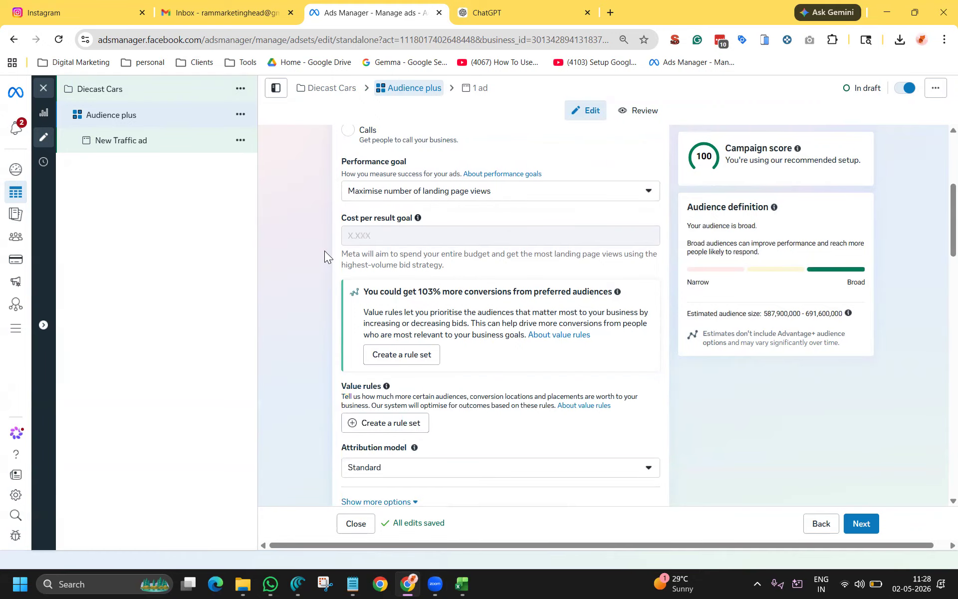
pyautogui.scroll(2, 325, 251)
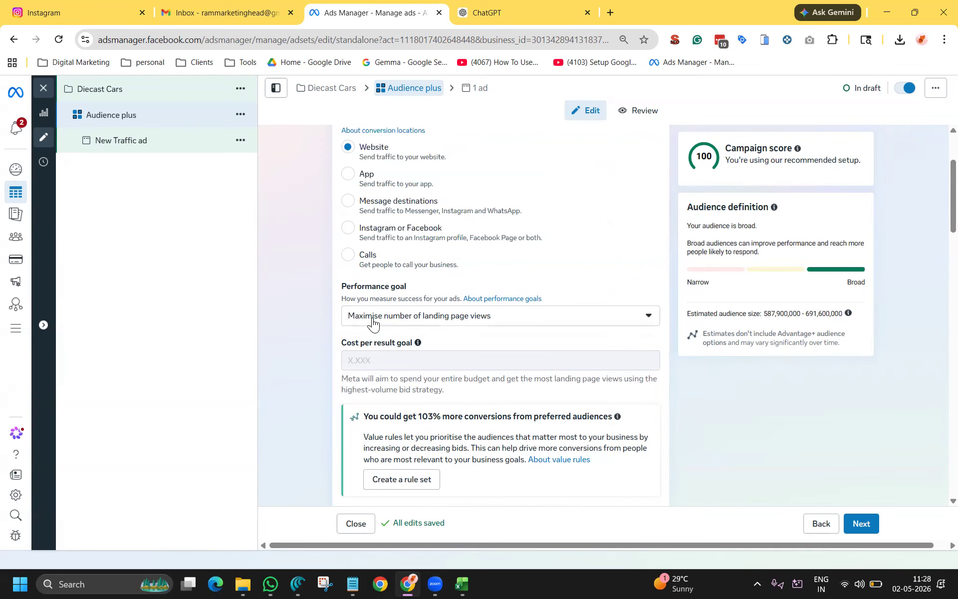
pyautogui.click(373, 322)
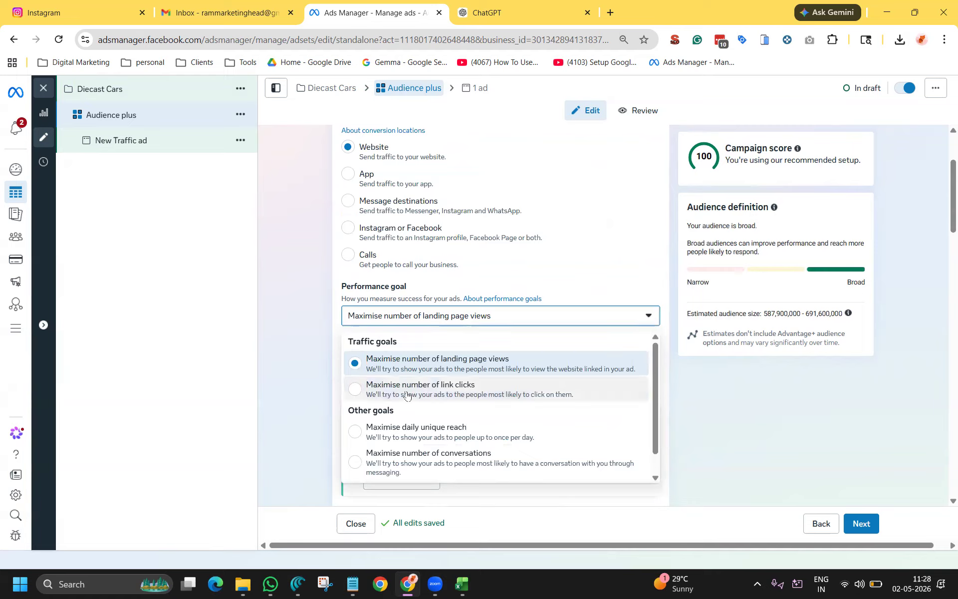
pyautogui.scroll(-1, 424, 404)
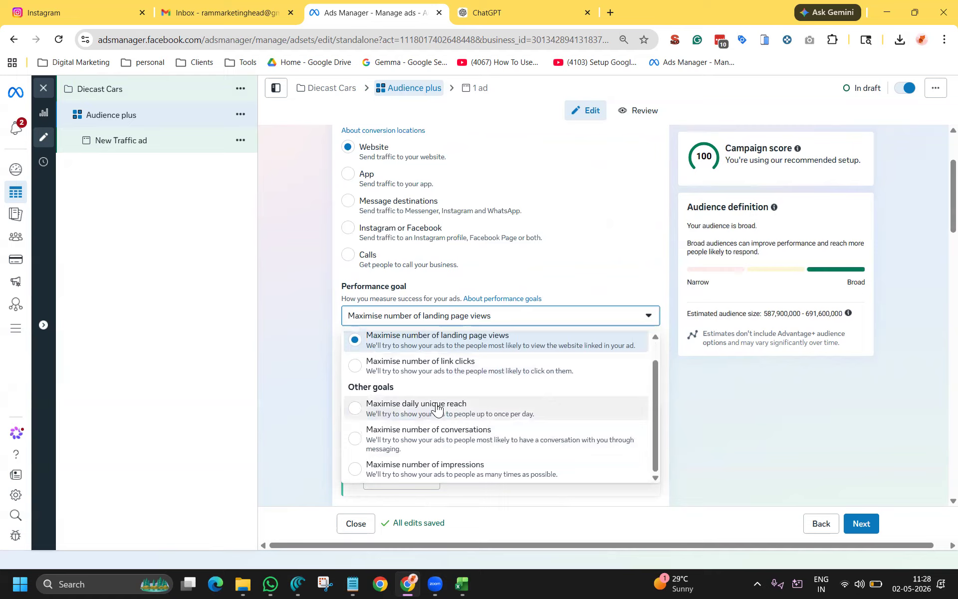
pyautogui.click(287, 360)
pyautogui.scroll(-6, 312, 339)
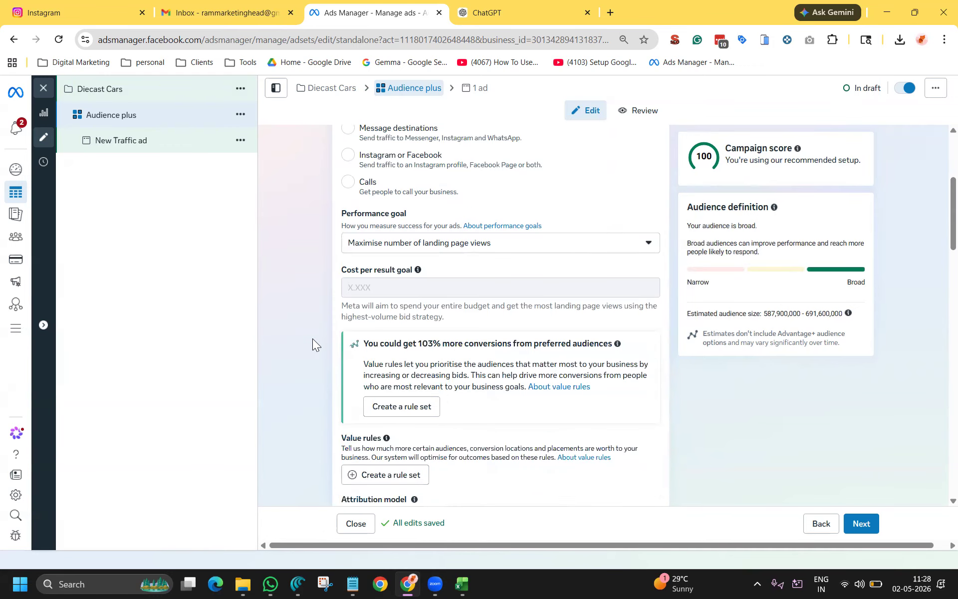
# Switch the ad set's budget type to Lifetime budget and back to Daily budget
pyautogui.scroll(-8, 312, 338)
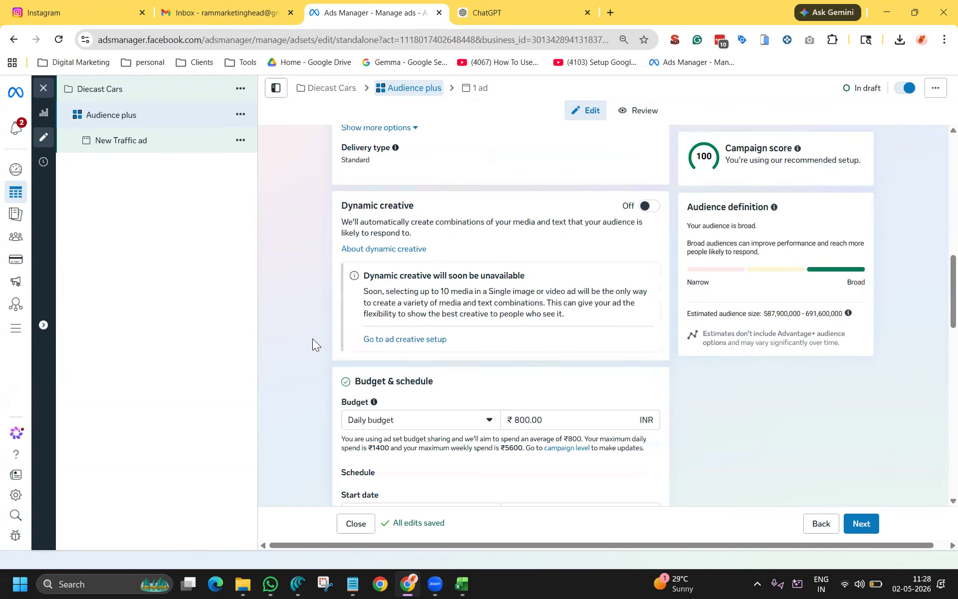
pyautogui.scroll(1, 314, 341)
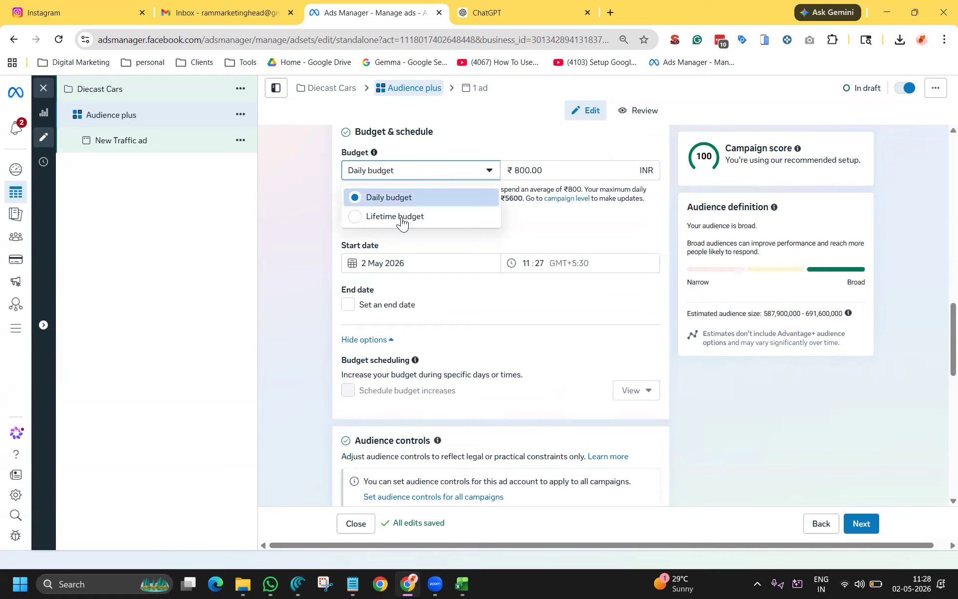
pyautogui.click(402, 219)
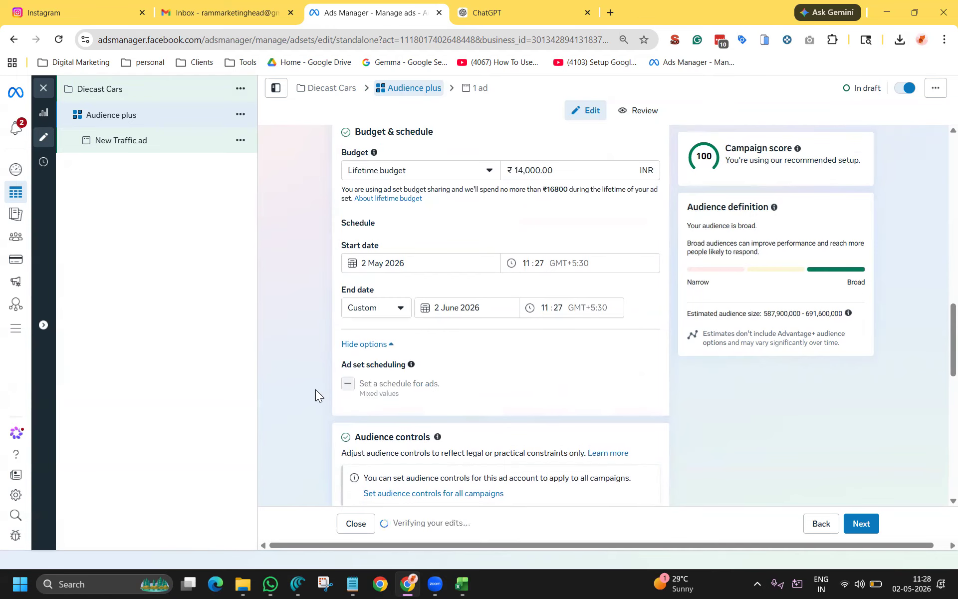
pyautogui.click(387, 345)
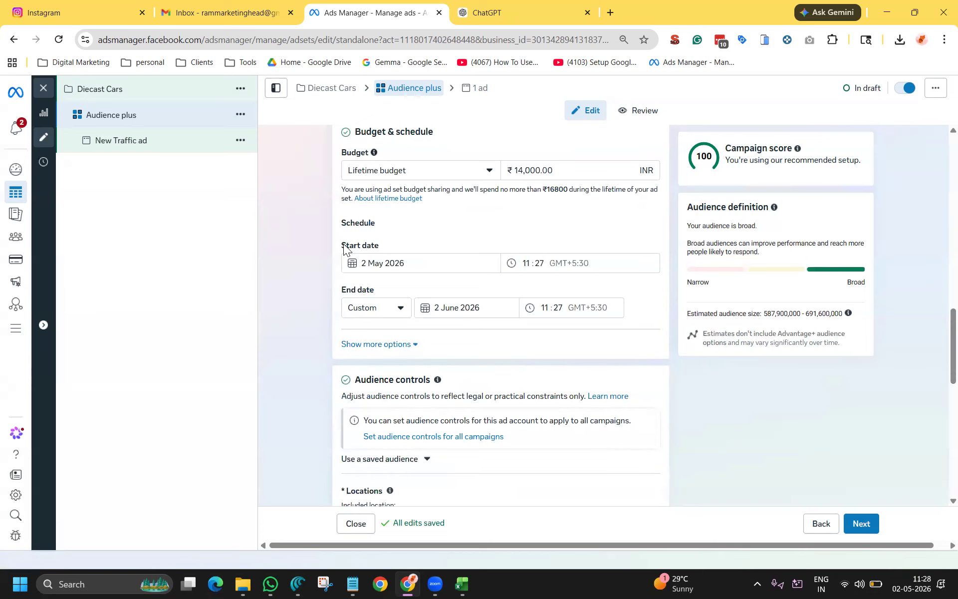
pyautogui.click(437, 174)
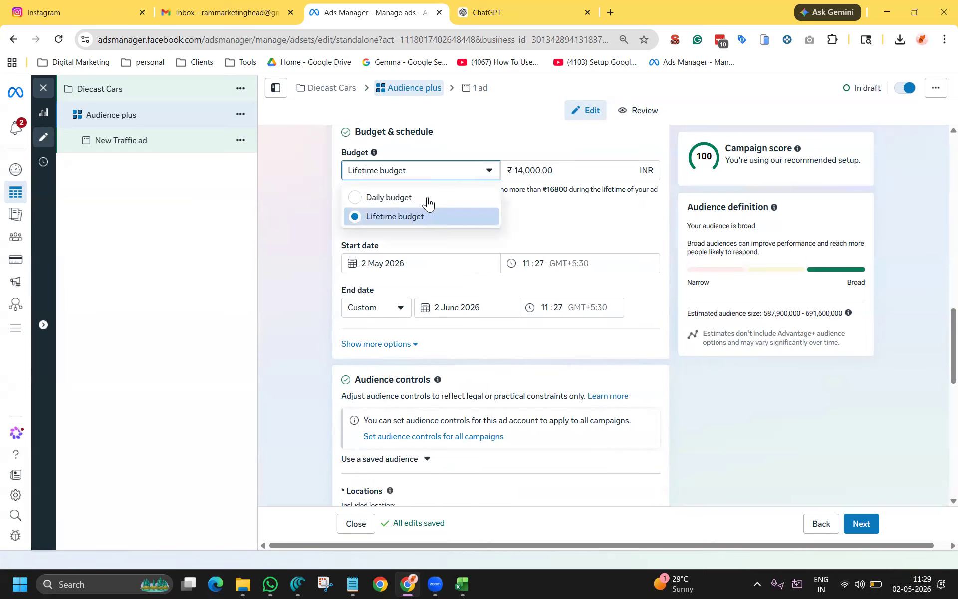
pyautogui.click(428, 202)
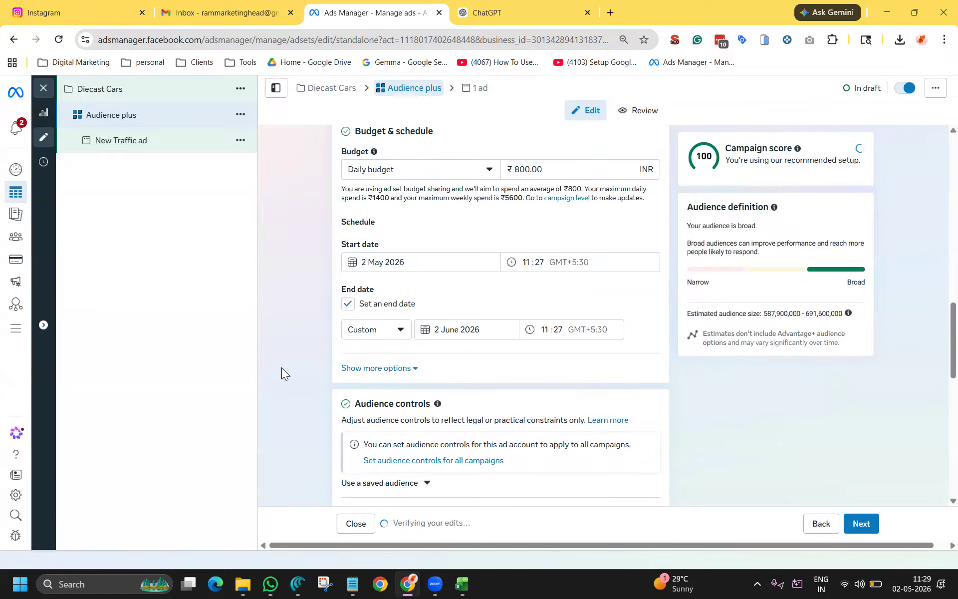
# Select the India declaration for securities and investments ads on the ad set, and clear it again
pyautogui.scroll(-5, 281, 367)
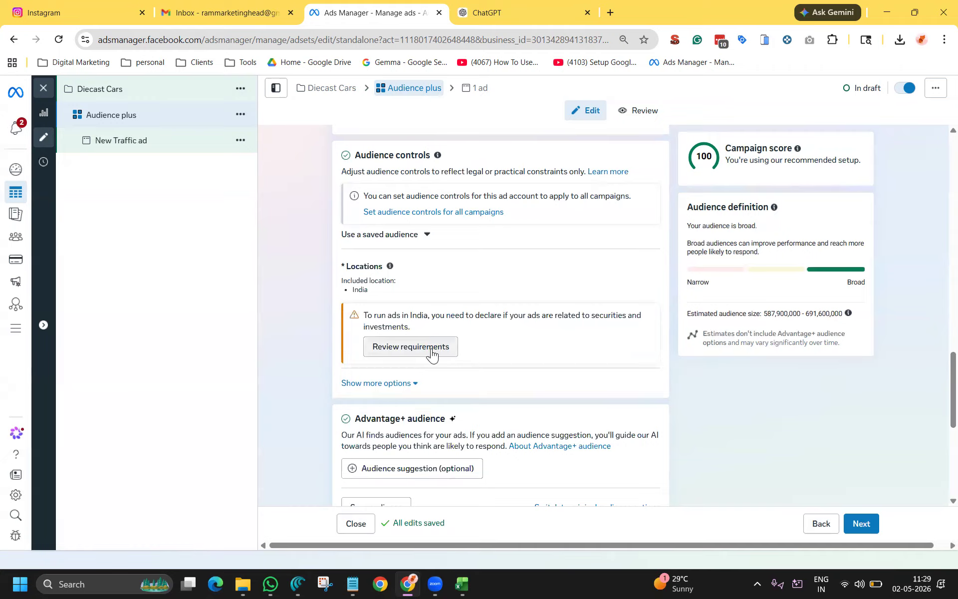
pyautogui.scroll(-1, 313, 352)
pyautogui.scroll(-5, 314, 353)
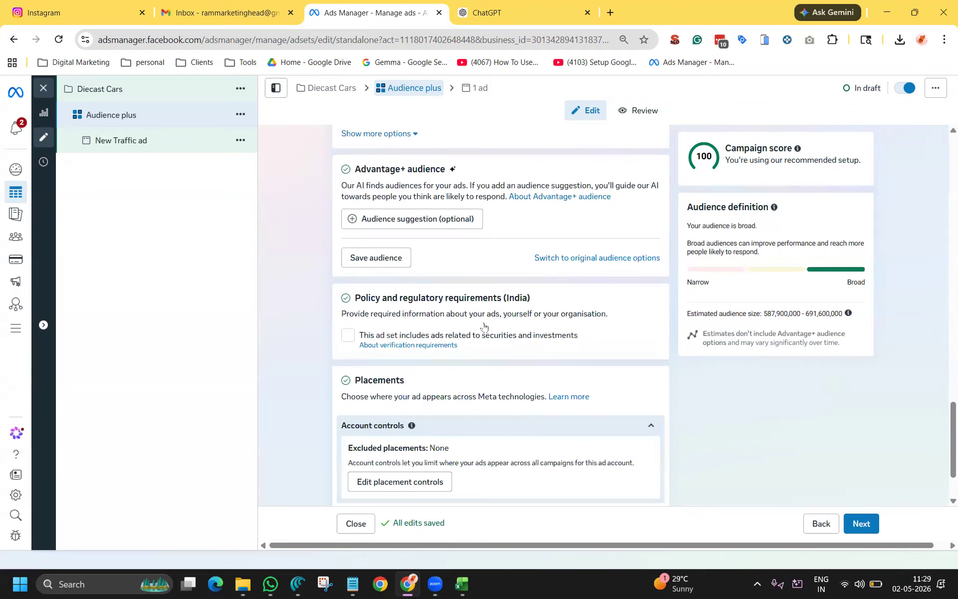
pyautogui.scroll(1, 473, 285)
pyautogui.scroll(-3, 516, 295)
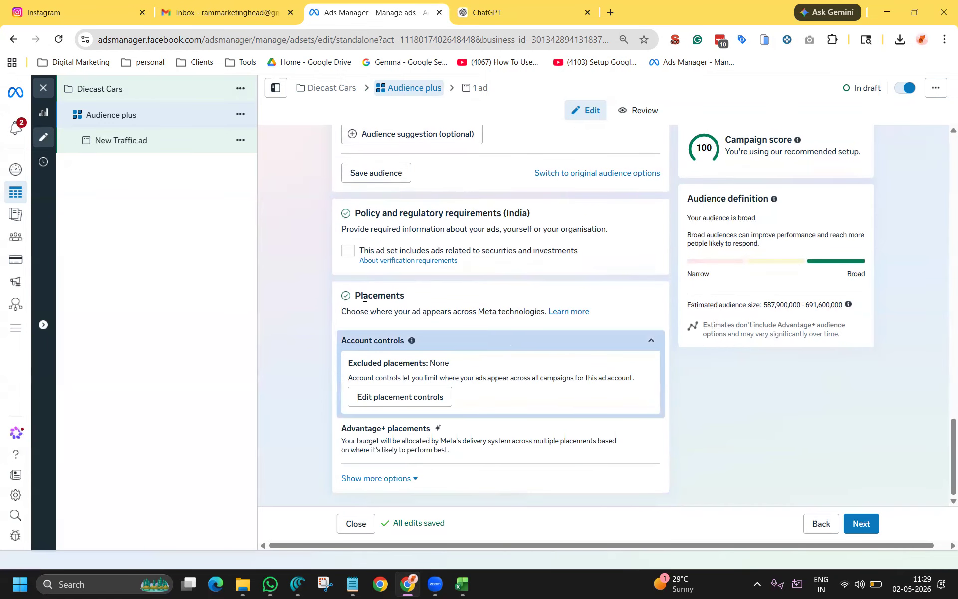
pyautogui.click(349, 251)
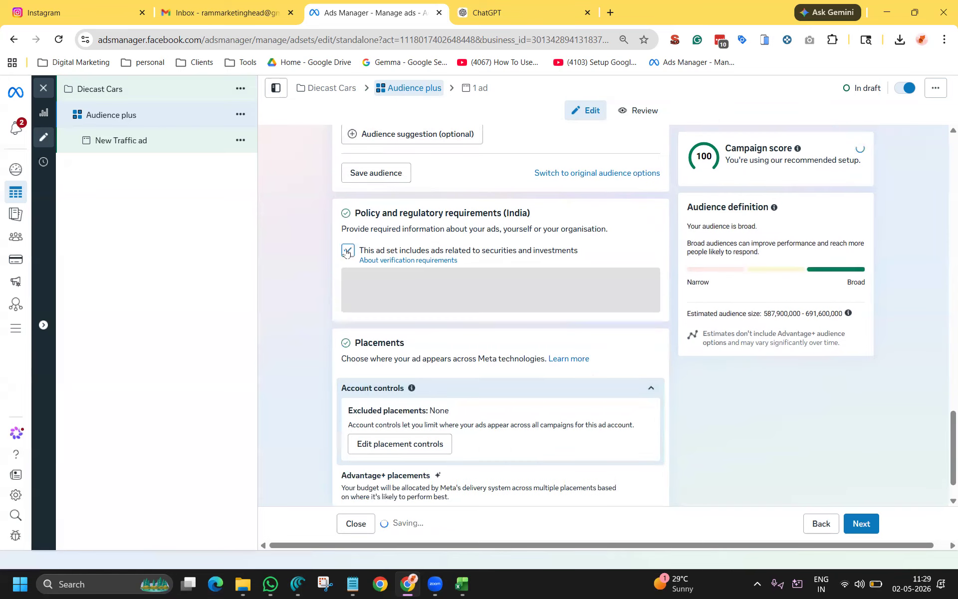
pyautogui.click(349, 250)
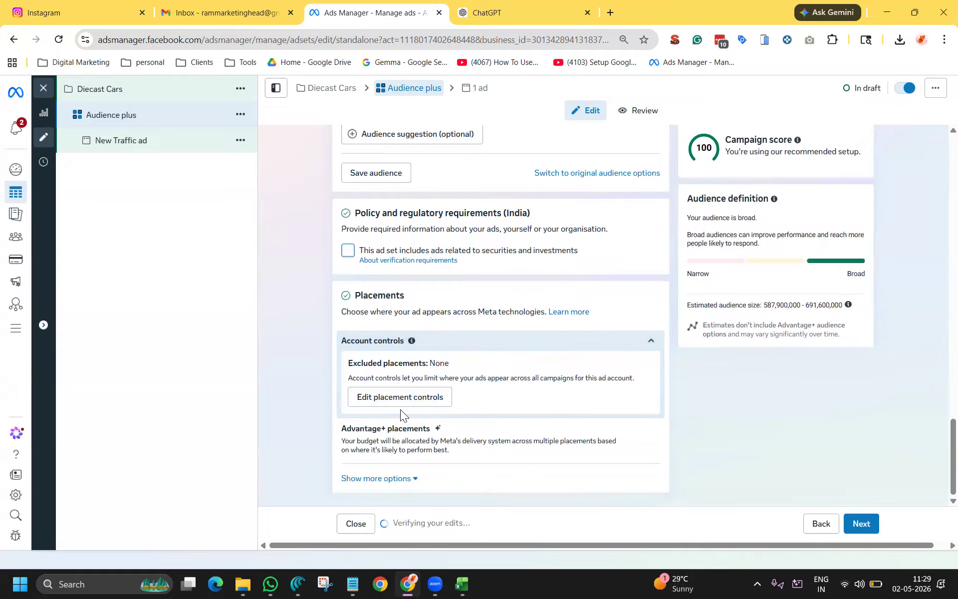
# Exclude Audience Network native, banner and interstitial and Audience Network rewarded videos in the ad account's placement controls, and save the change
pyautogui.click(405, 399)
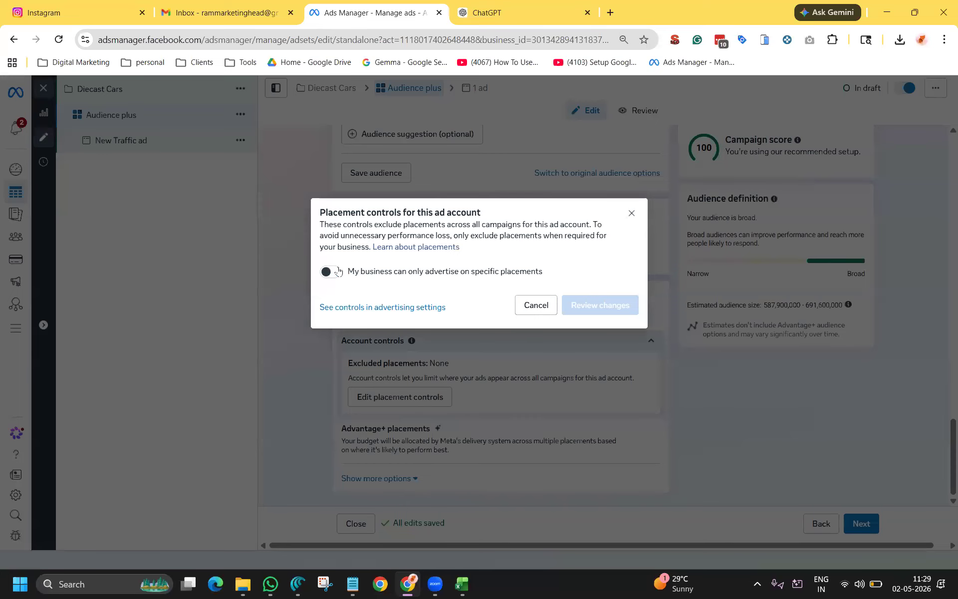
pyautogui.click(331, 272)
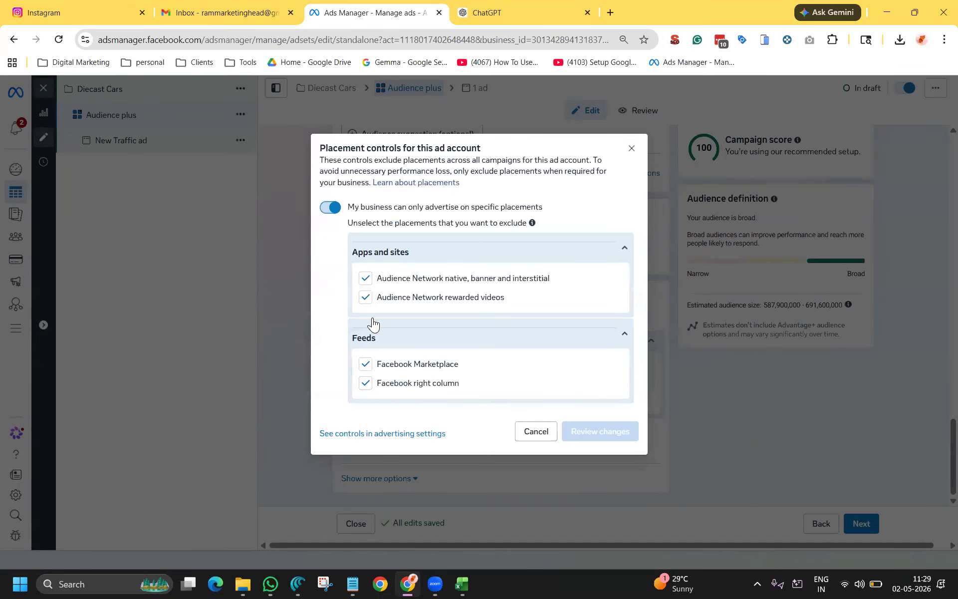
pyautogui.click(364, 279)
pyautogui.click(360, 302)
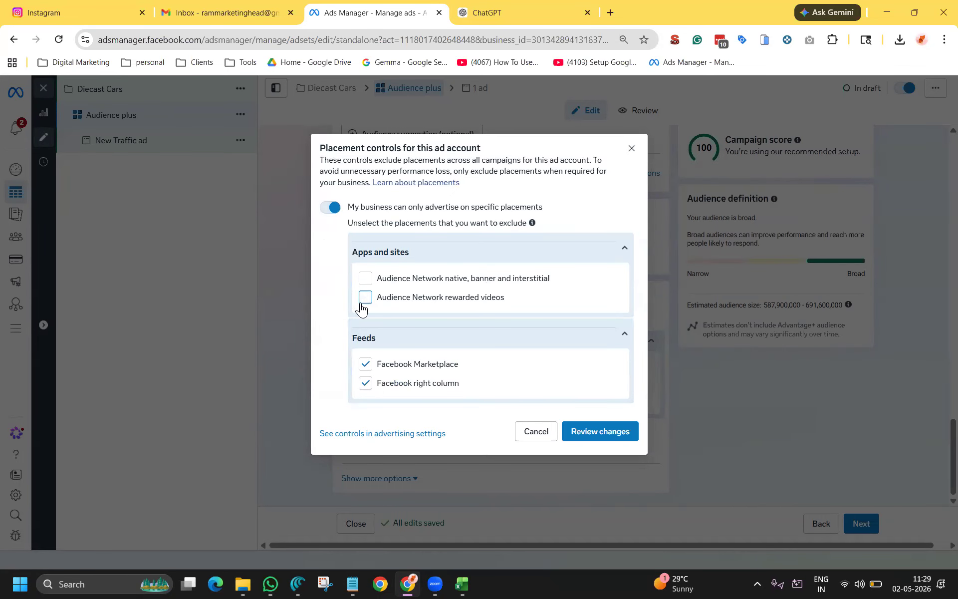
pyautogui.click(608, 432)
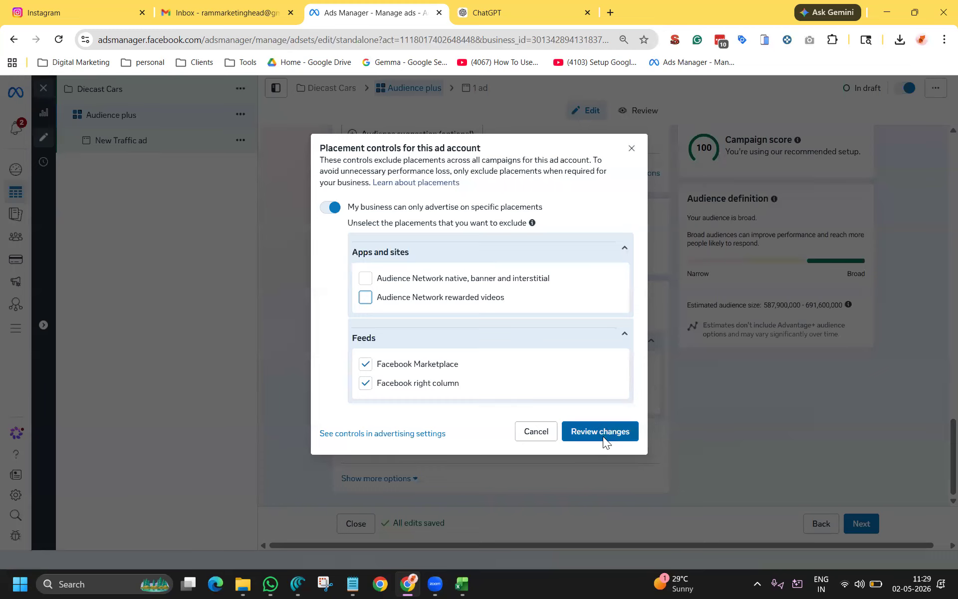
pyautogui.click(622, 327)
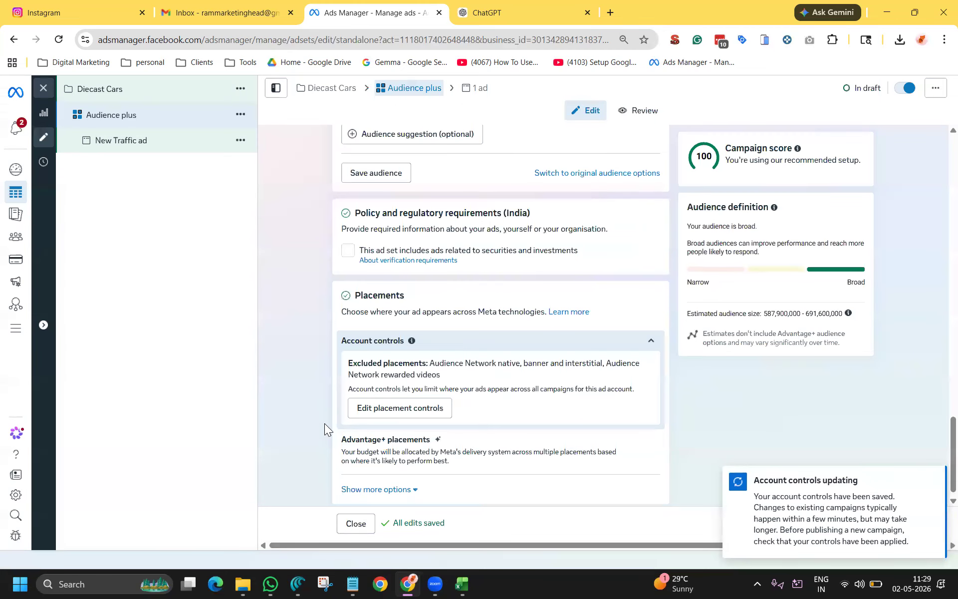
# Set the ad set to manual placements and deselect the Messenger and Threads platforms
pyautogui.scroll(-1, 323, 423)
pyautogui.click(648, 432)
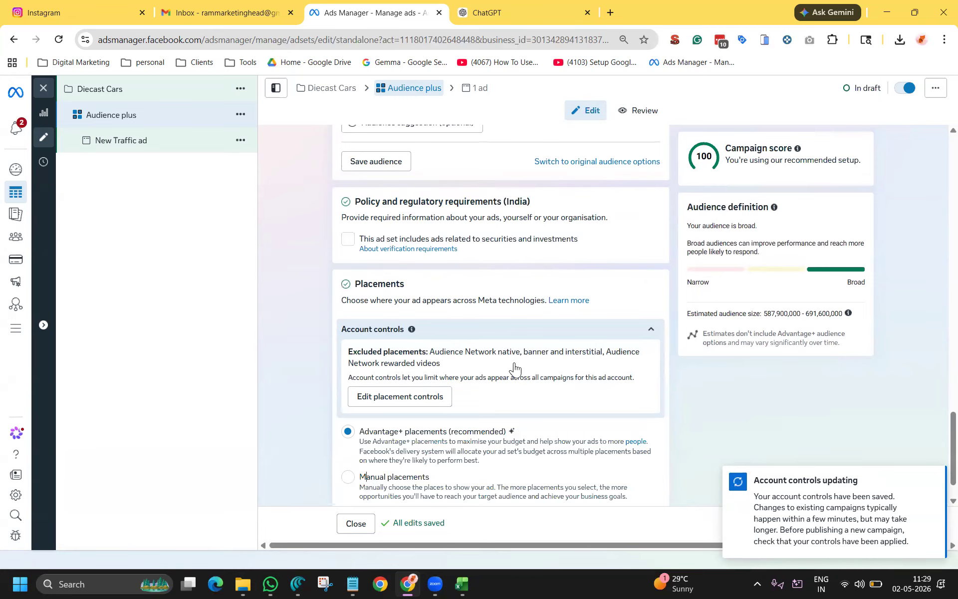
pyautogui.click(348, 477)
pyautogui.scroll(-2, 491, 408)
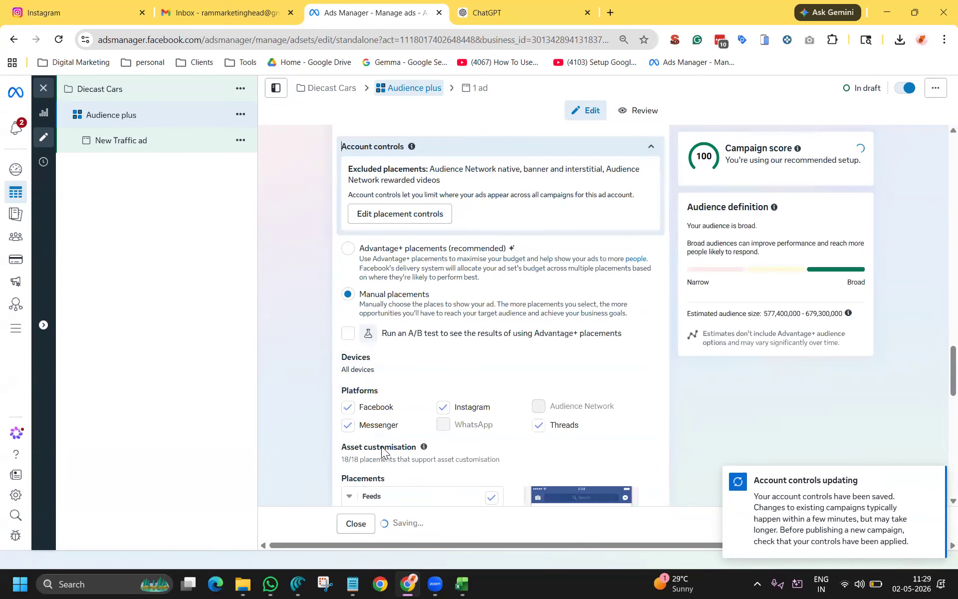
pyautogui.scroll(-5, 556, 418)
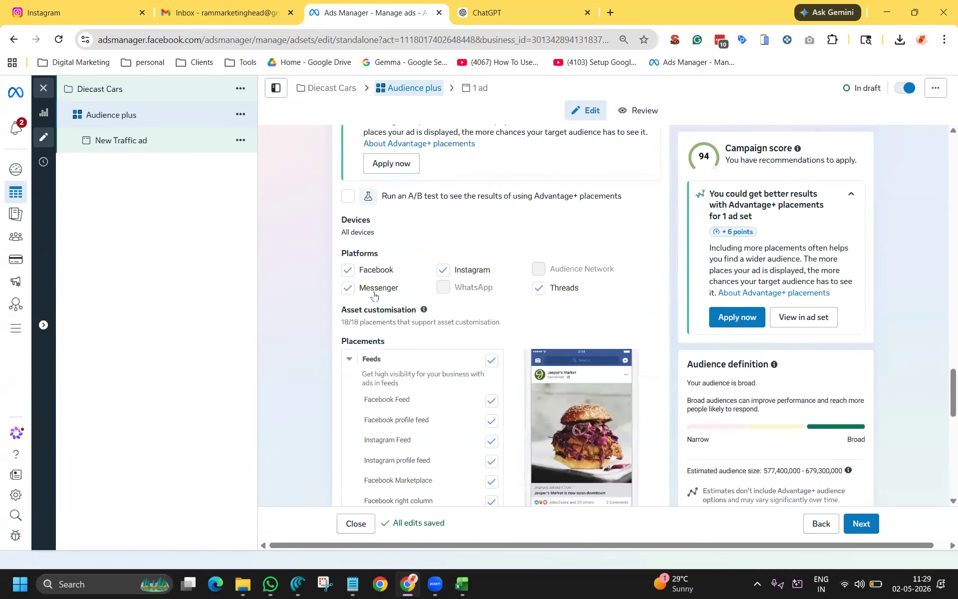
pyautogui.click(539, 288)
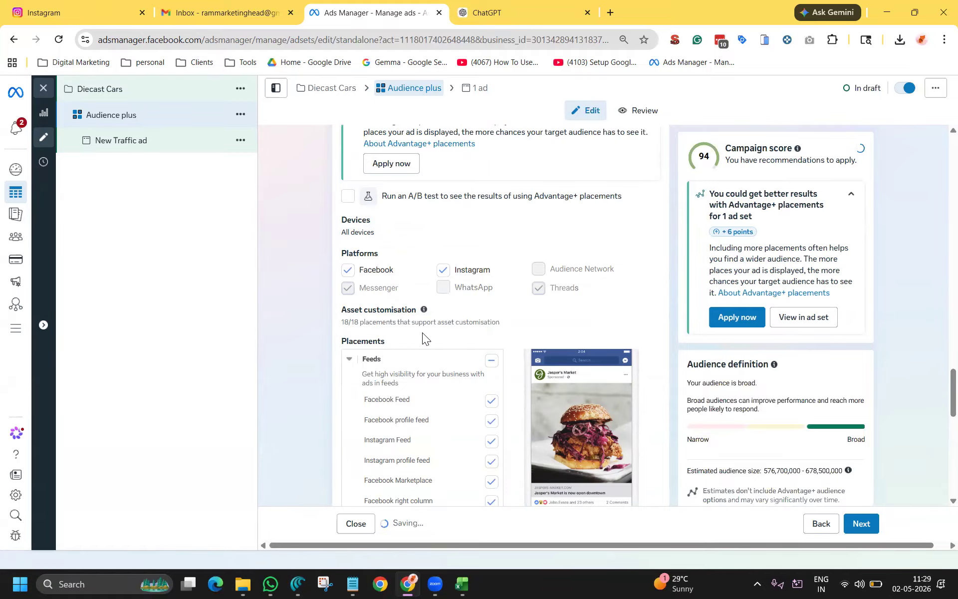
pyautogui.scroll(-4, 422, 333)
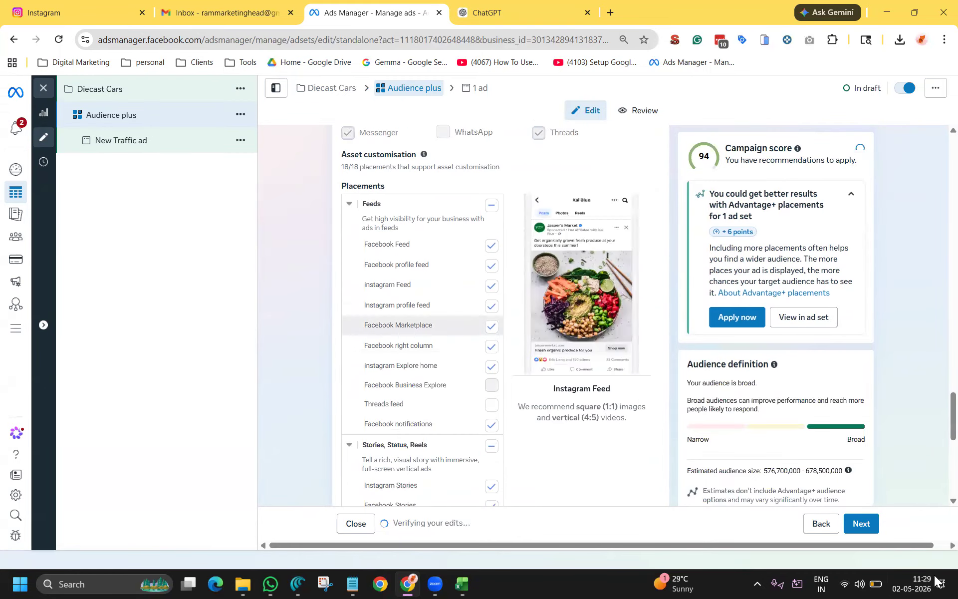
# Continue to the New Traffic ad, review its identity and format settings, and start an image ad creative
pyautogui.click(862, 525)
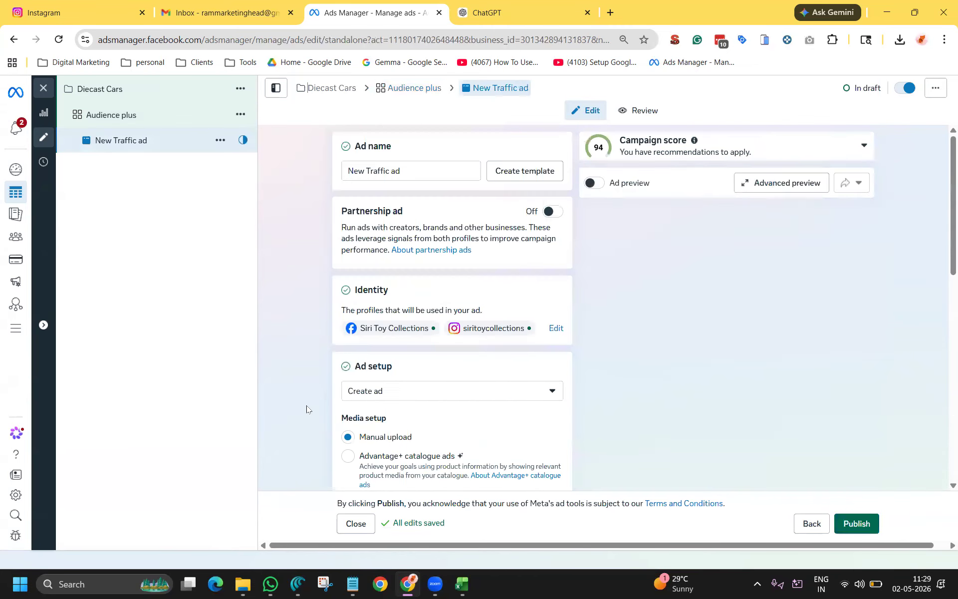
pyautogui.scroll(-3, 294, 349)
pyautogui.scroll(1, 386, 220)
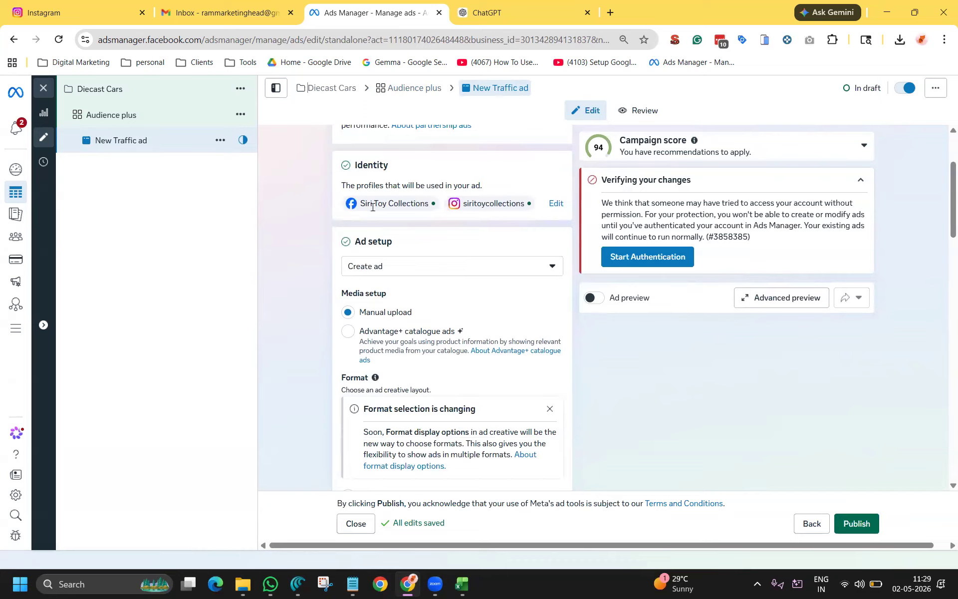
pyautogui.scroll(-4, 345, 349)
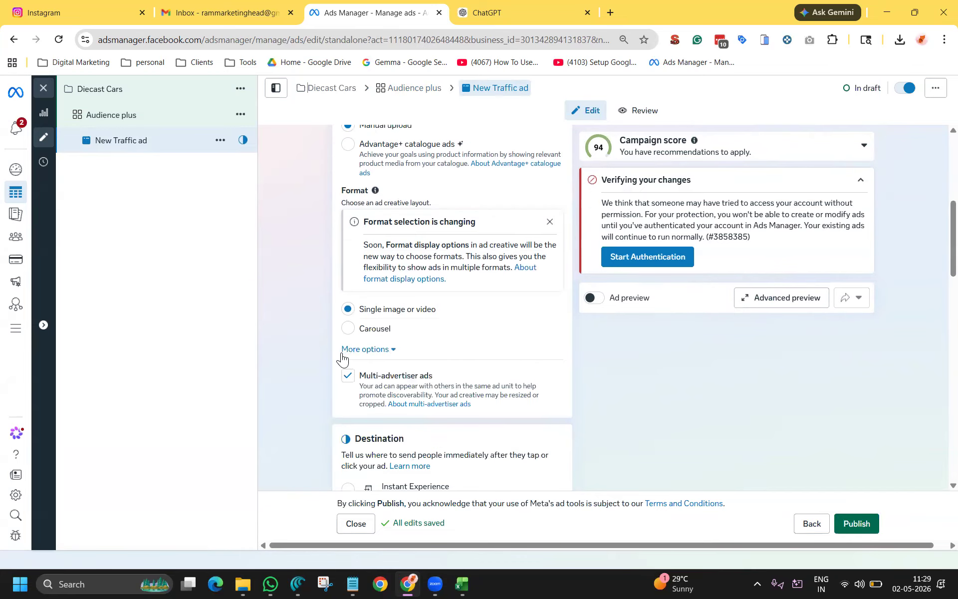
pyautogui.scroll(2, 341, 352)
pyautogui.scroll(1, 341, 352)
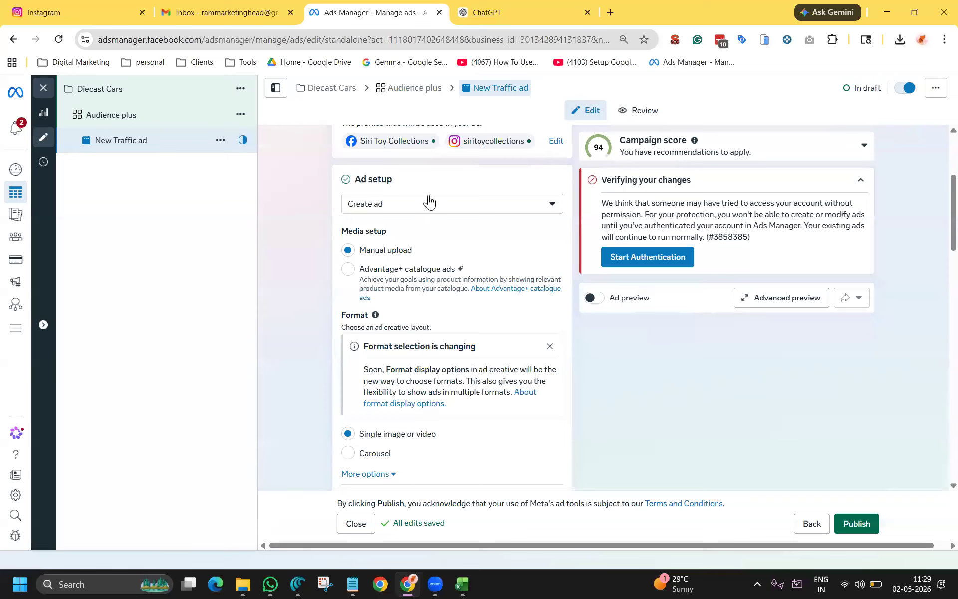
pyautogui.scroll(-1, 345, 440)
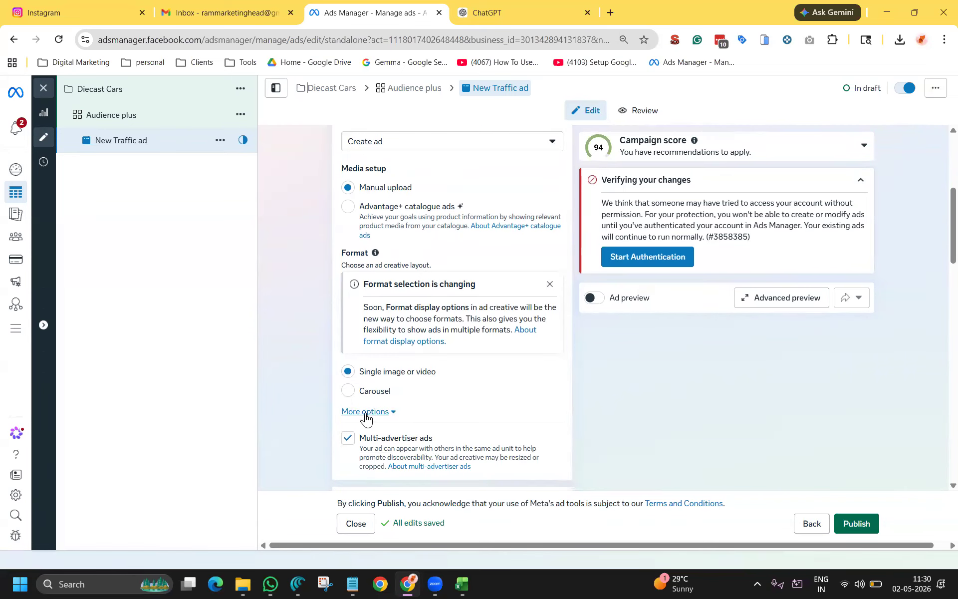
pyautogui.scroll(-2, 418, 359)
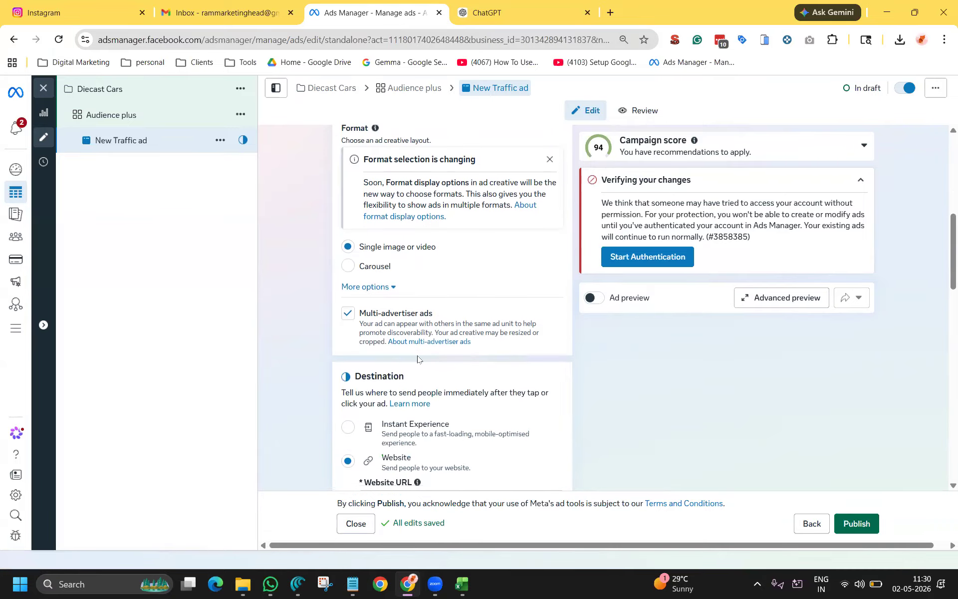
pyautogui.scroll(-9, 417, 359)
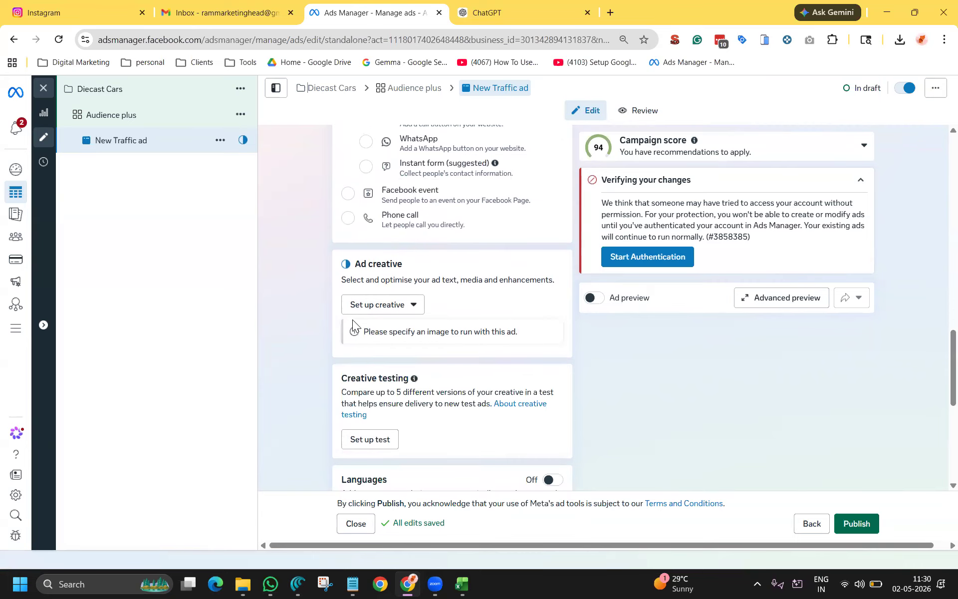
pyautogui.click(371, 313)
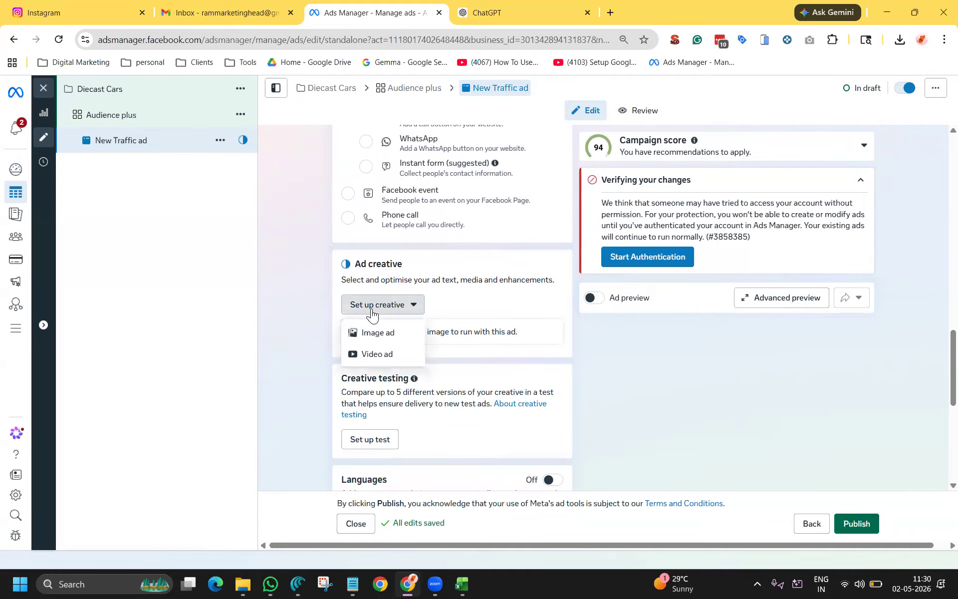
pyautogui.click(373, 333)
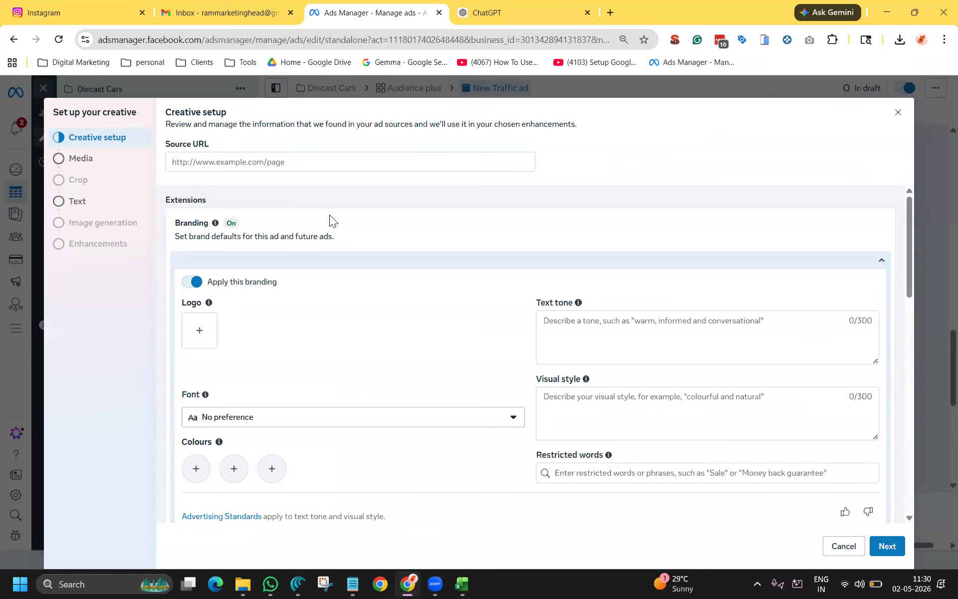
# Examine the branding and site link options in the creative setup
pyautogui.scroll(-3, 330, 215)
pyautogui.scroll(3, 331, 260)
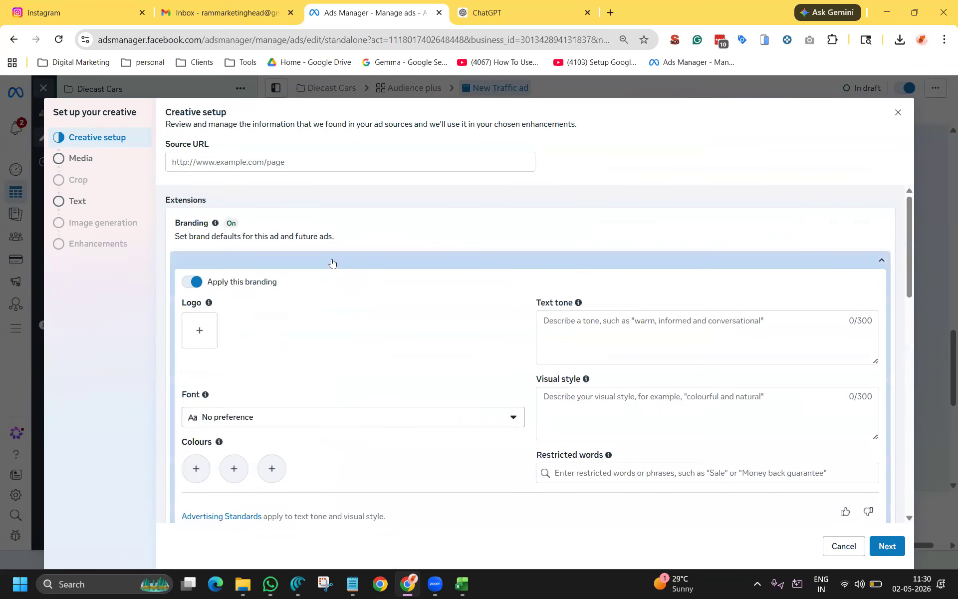
pyautogui.scroll(-7, 332, 261)
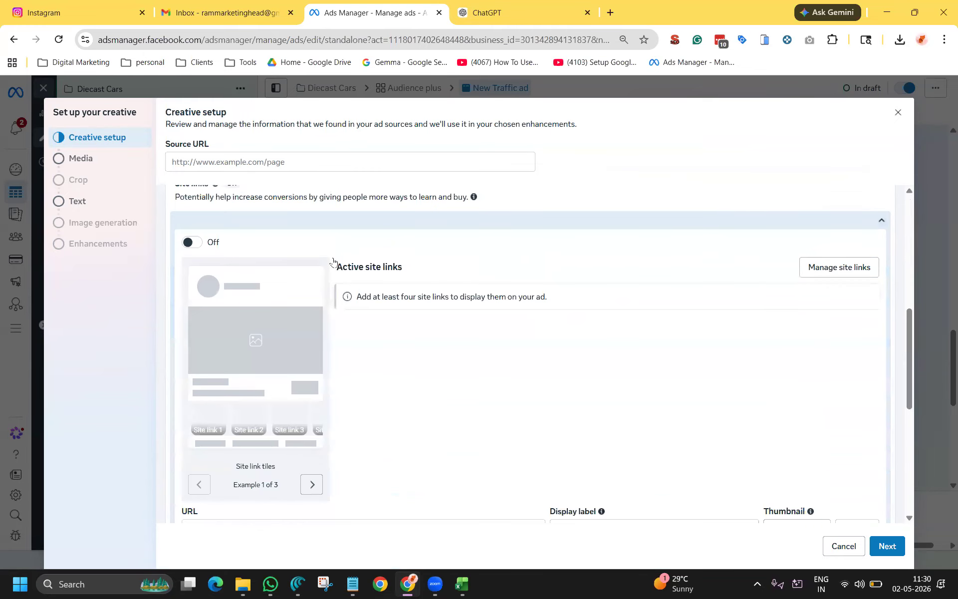
pyautogui.scroll(7, 331, 261)
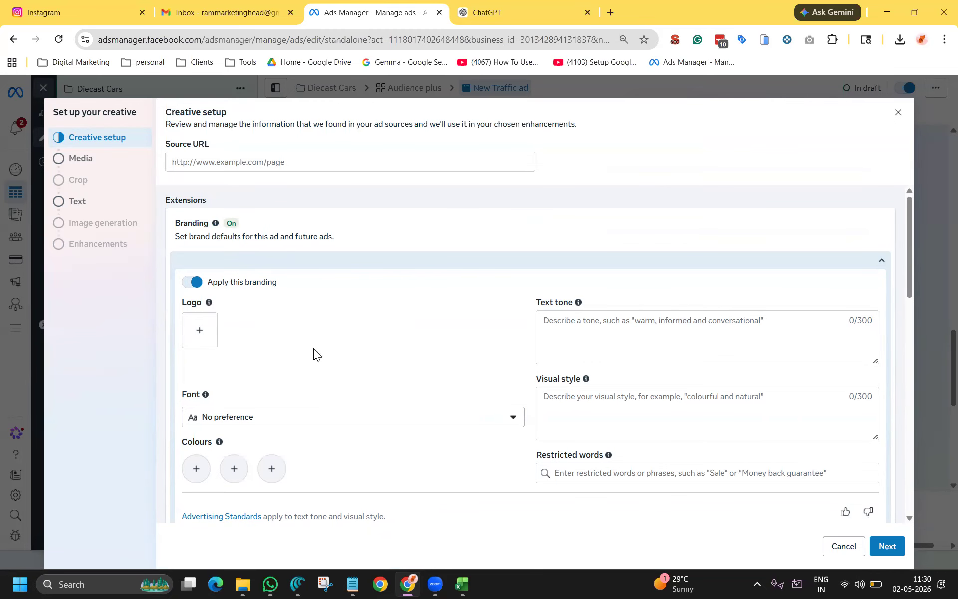
pyautogui.scroll(-4, 300, 316)
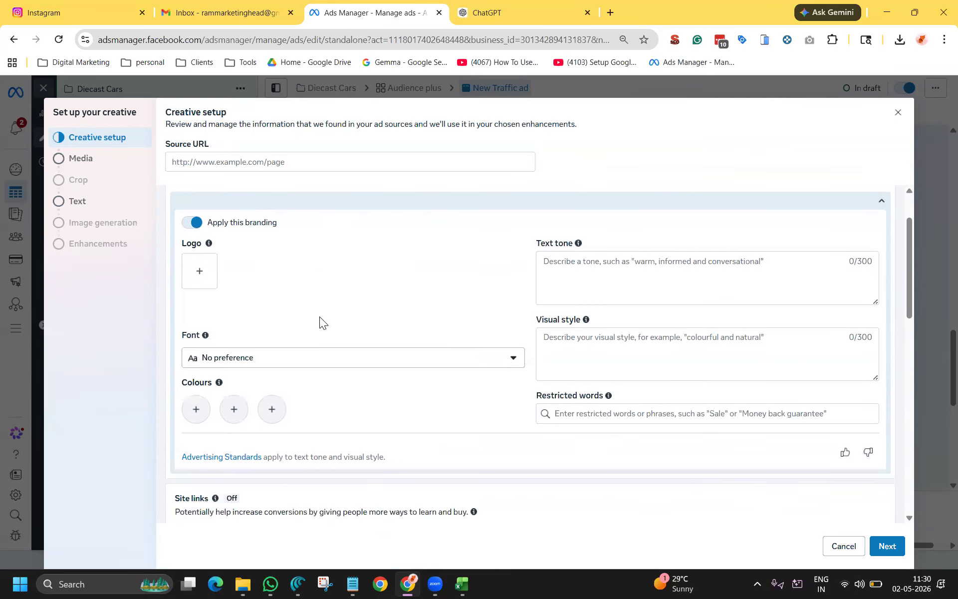
pyautogui.scroll(1, 350, 299)
pyautogui.scroll(1, 469, 279)
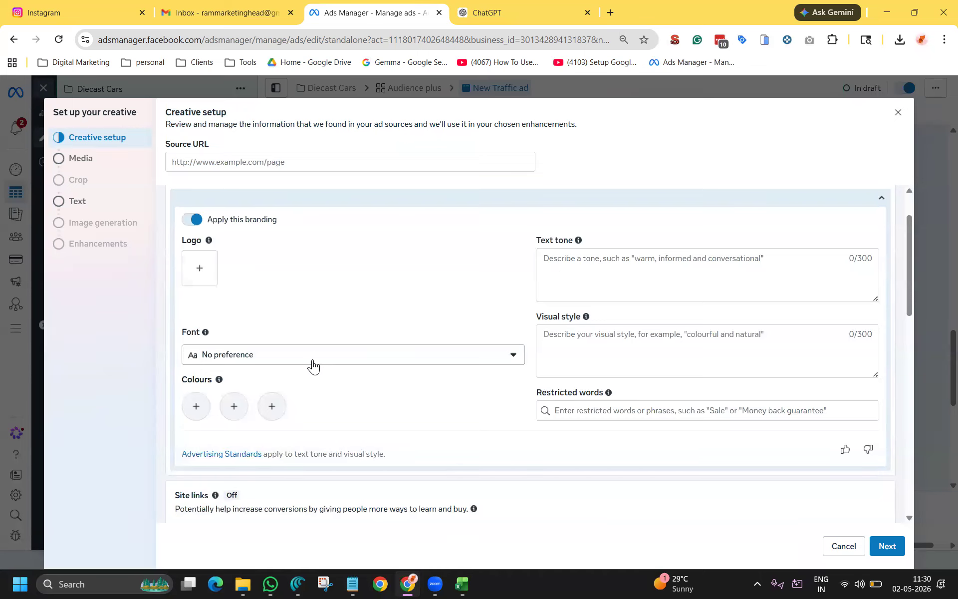
# Review the remaining site link and product catalogue options in the creative setup and continue to the media selection
pyautogui.scroll(-8, 483, 271)
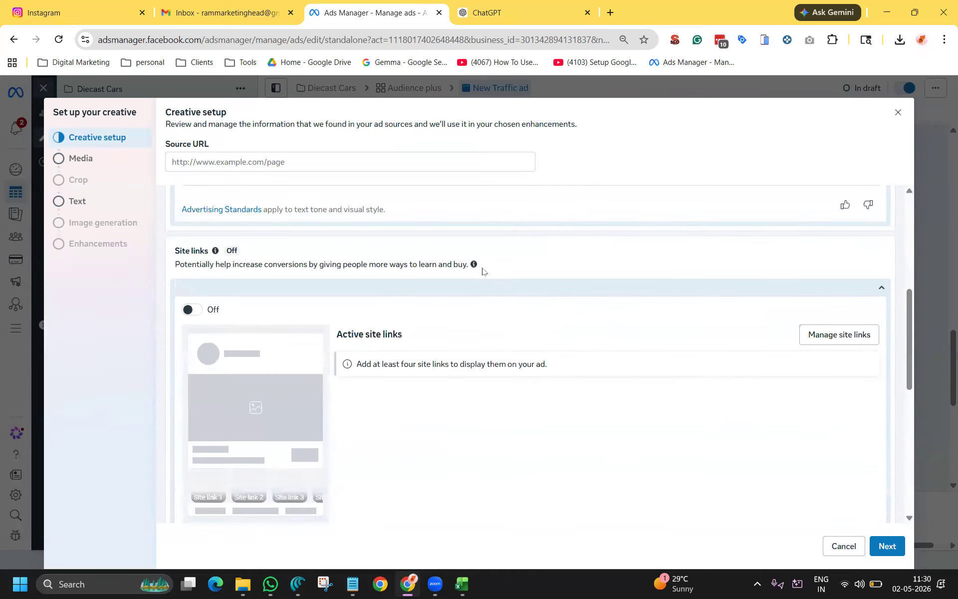
pyautogui.scroll(-2, 481, 271)
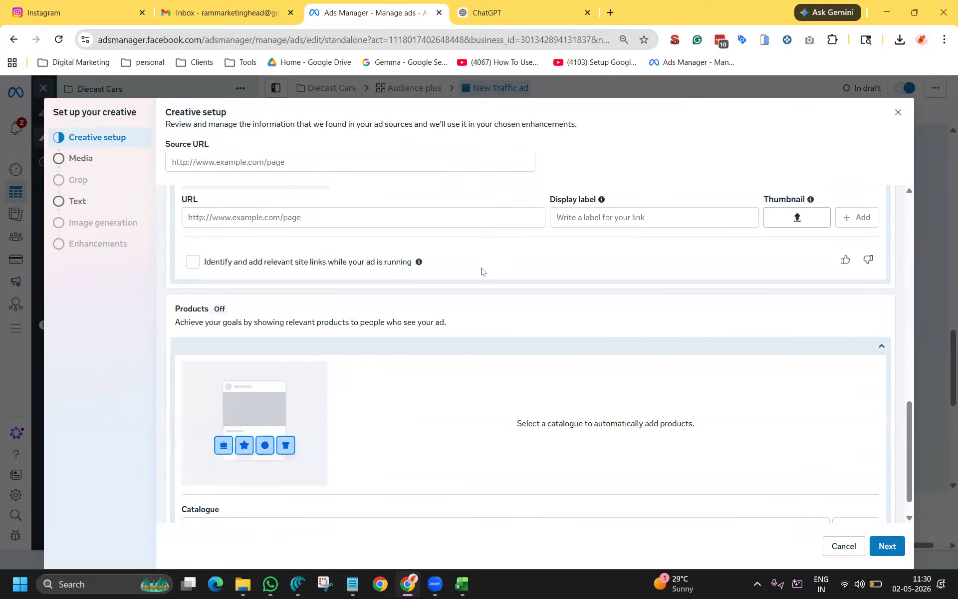
pyautogui.scroll(1, 481, 272)
pyautogui.scroll(-2, 481, 271)
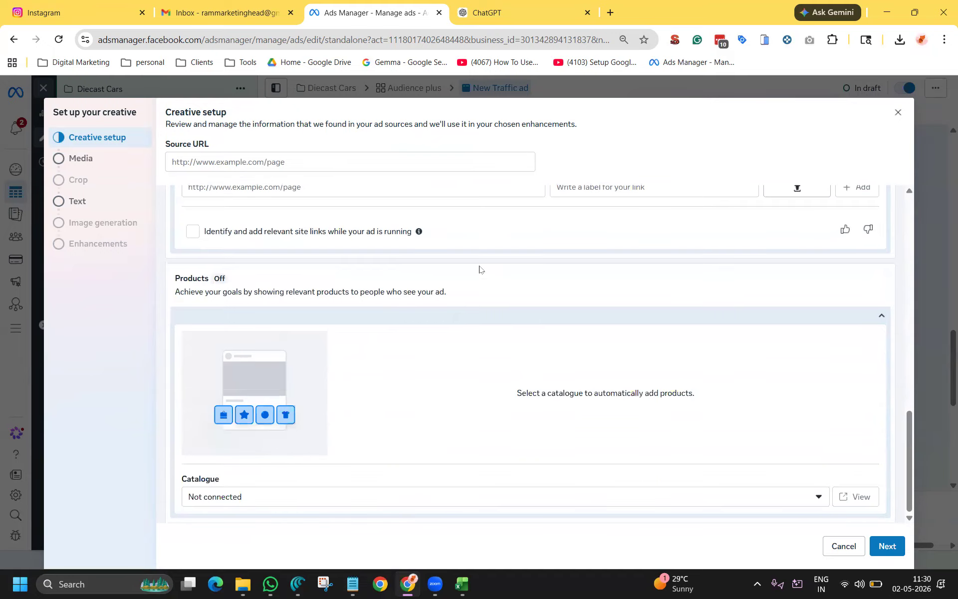
pyautogui.click(885, 547)
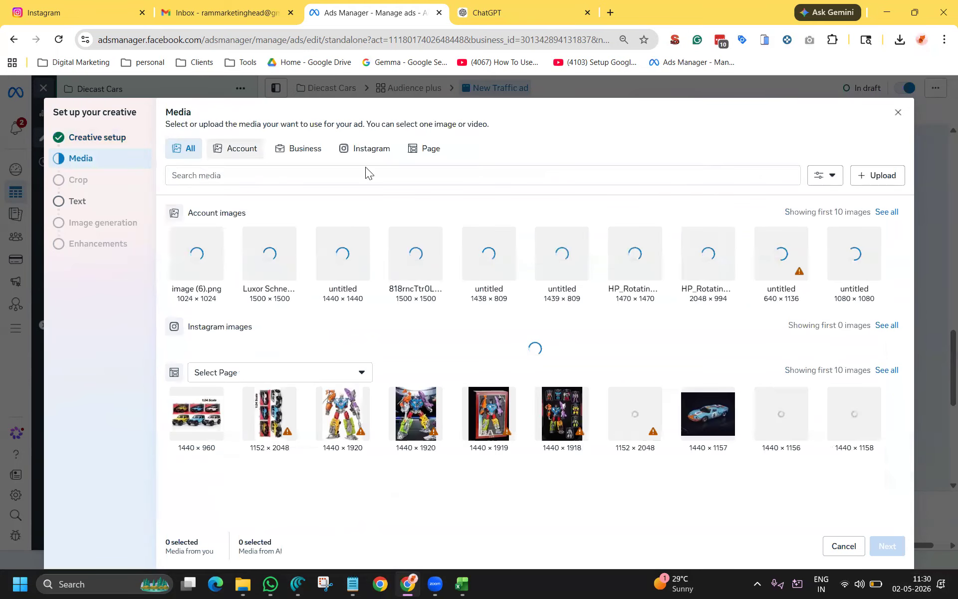
# Choose the 1080 × 1080 red Jeep picture from the account images as the ad media and continue to the crop settings
pyautogui.click(868, 178)
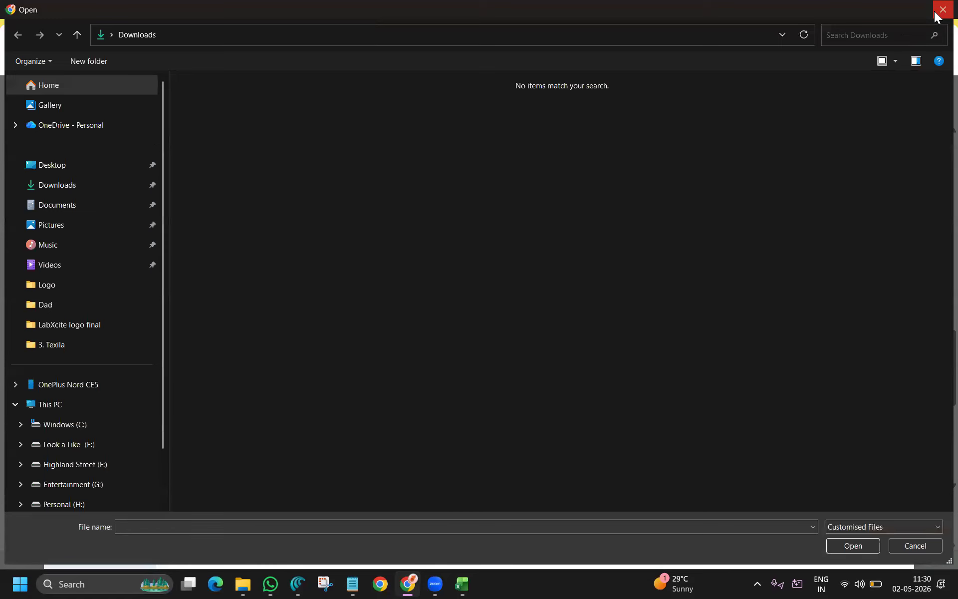
pyautogui.click(943, 10)
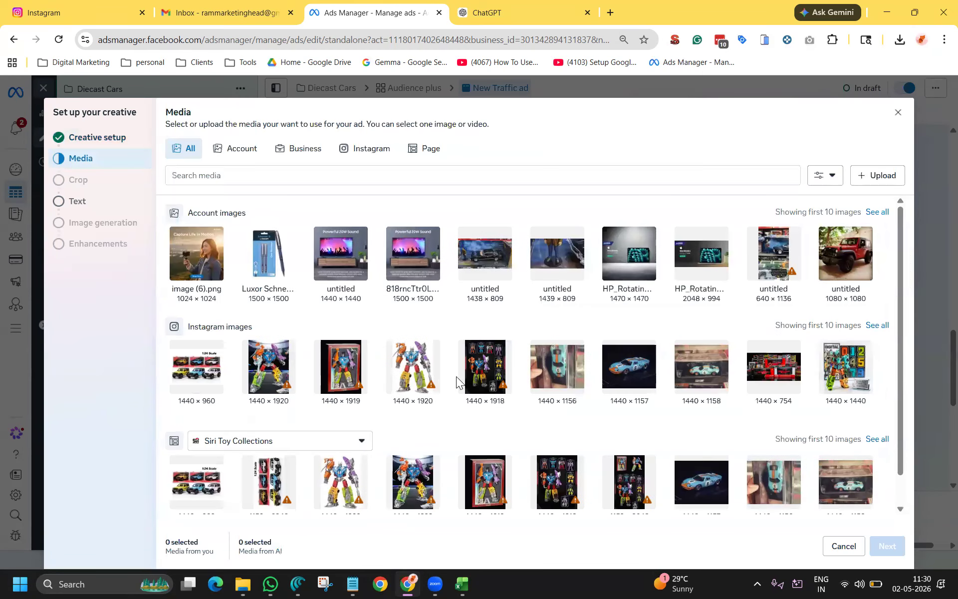
pyautogui.click(348, 387)
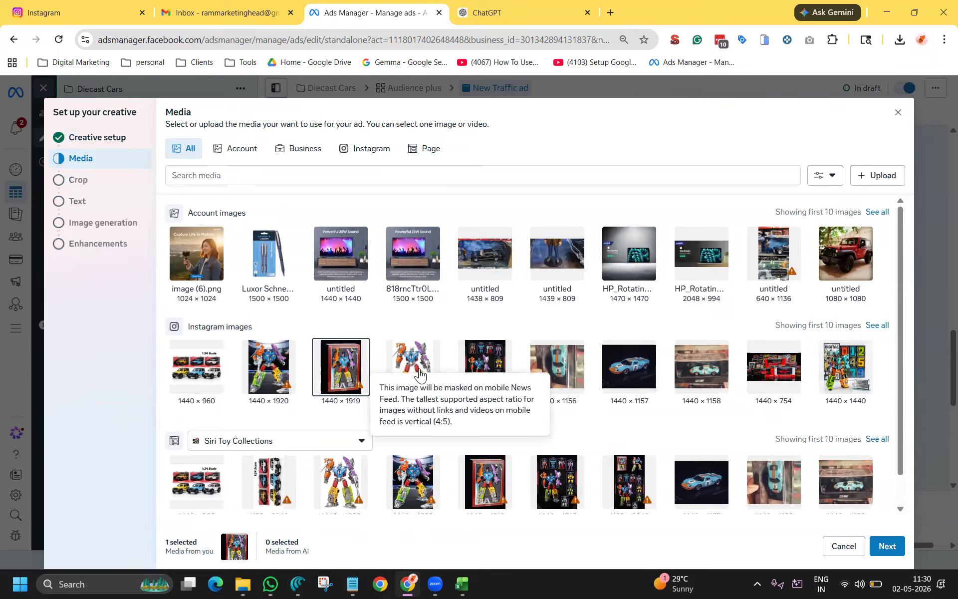
pyautogui.click(850, 492)
pyautogui.click(851, 270)
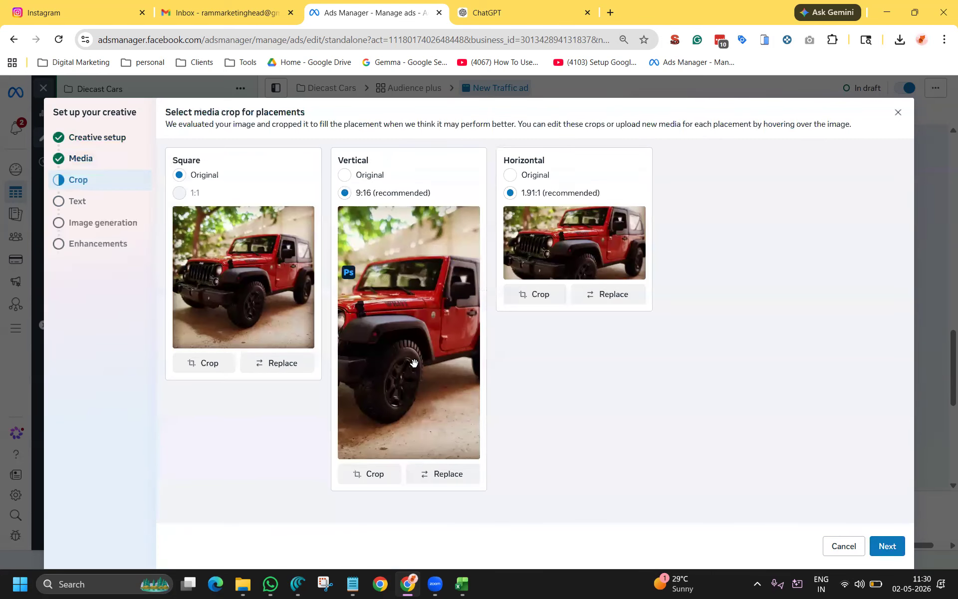
# Try the original ratio for the vertical and horizontal placements, and return them to 9:16 and 1.91:1
pyautogui.click(378, 180)
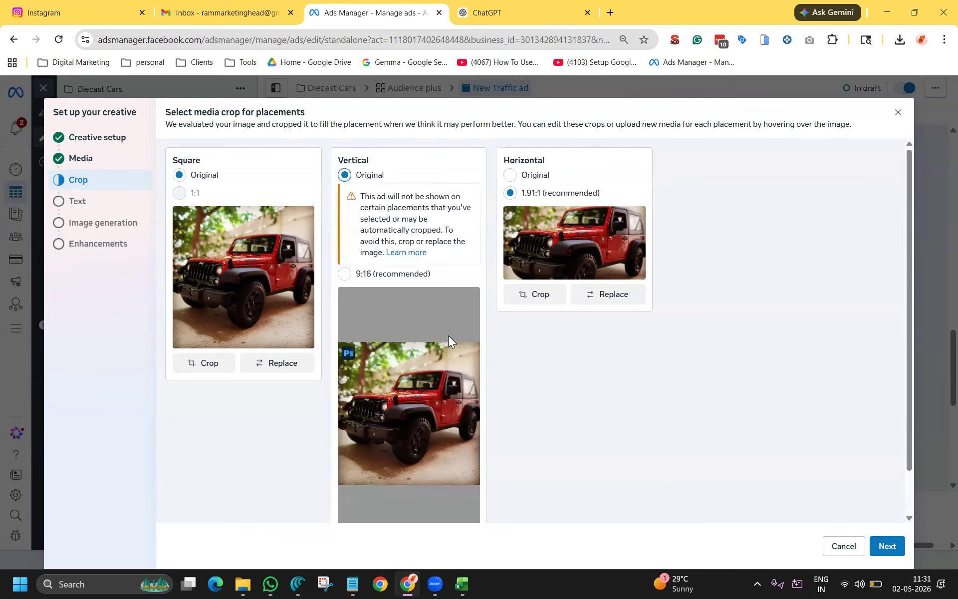
pyautogui.scroll(-2, 727, 453)
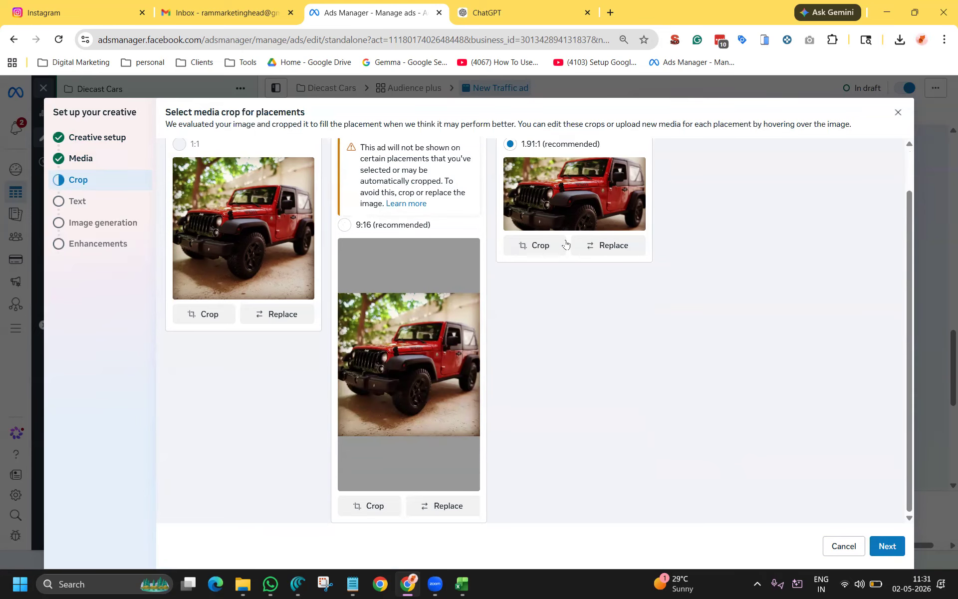
pyautogui.scroll(2, 552, 304)
pyautogui.click(536, 177)
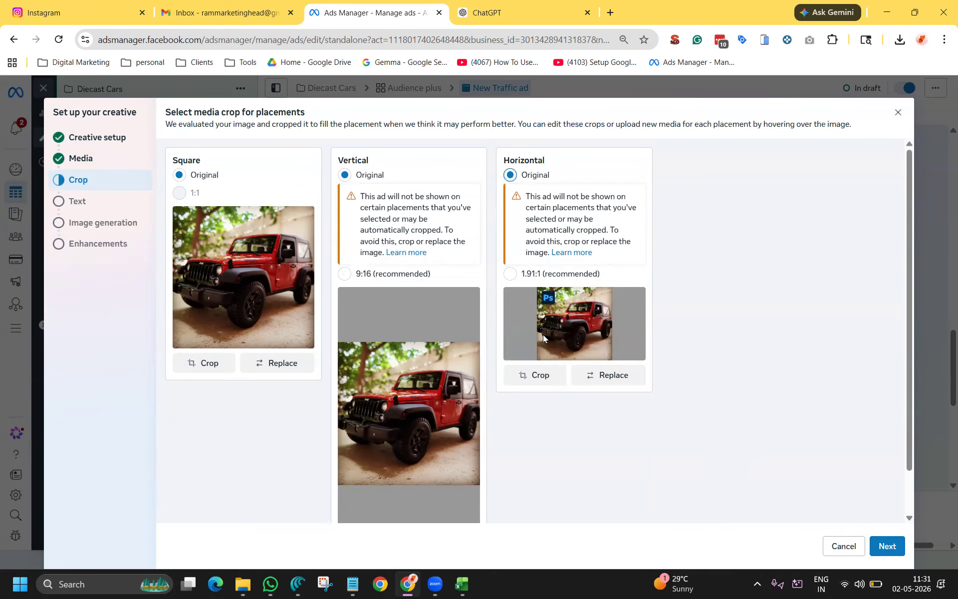
pyautogui.click(538, 274)
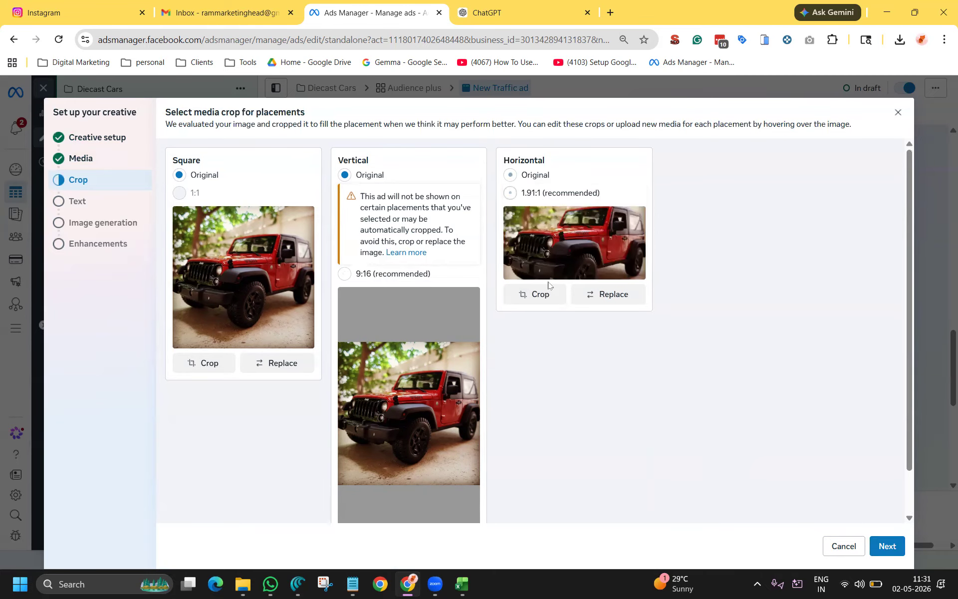
pyautogui.click(372, 274)
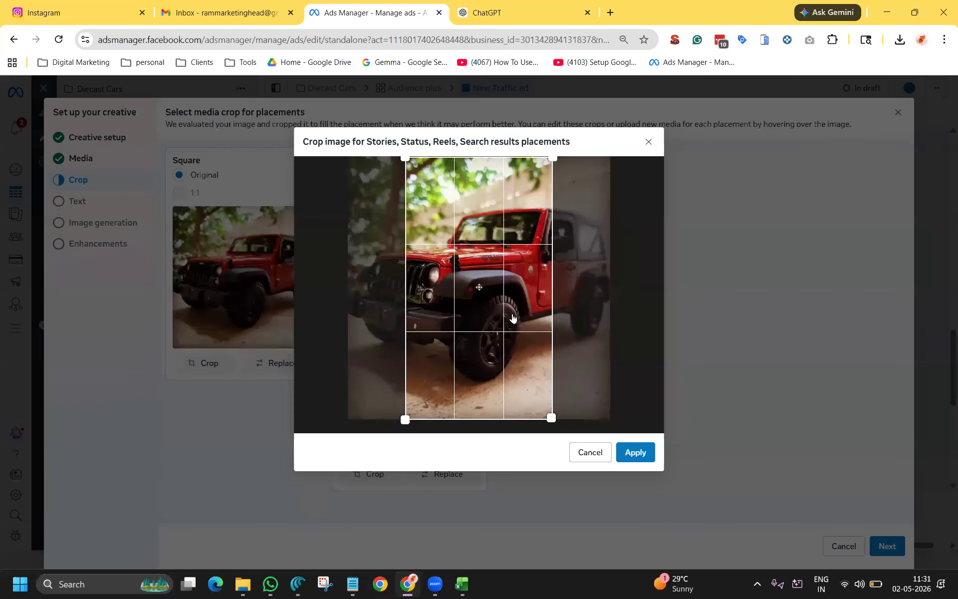
# Shift the vertical 9:16 crop towards the front of the Jeep, apply it, and continue to the ad text
pyautogui.click(375, 474)
pyautogui.moveTo(494, 317); pyautogui.dragTo(488, 317)
pyautogui.click(641, 453)
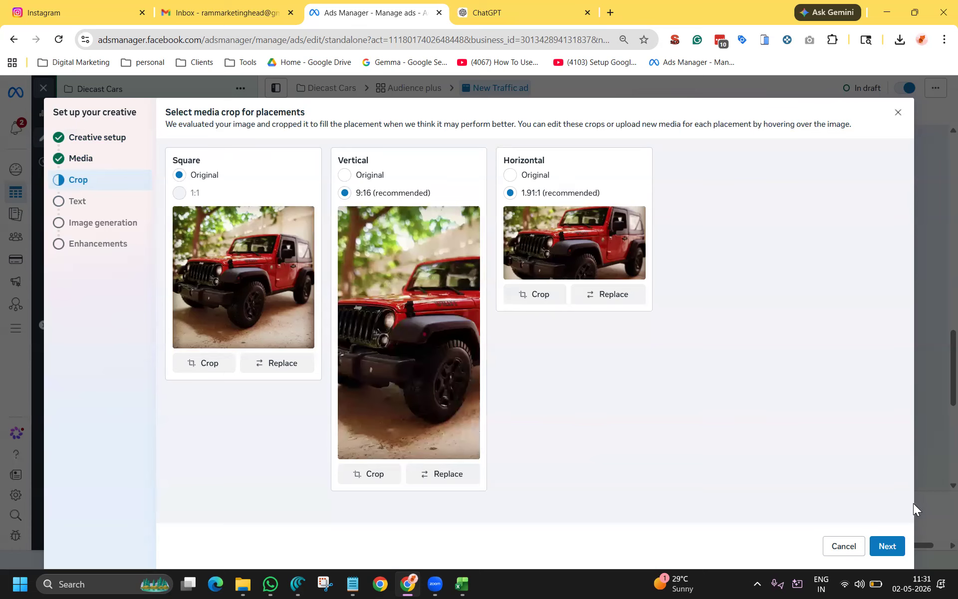
pyautogui.click(887, 546)
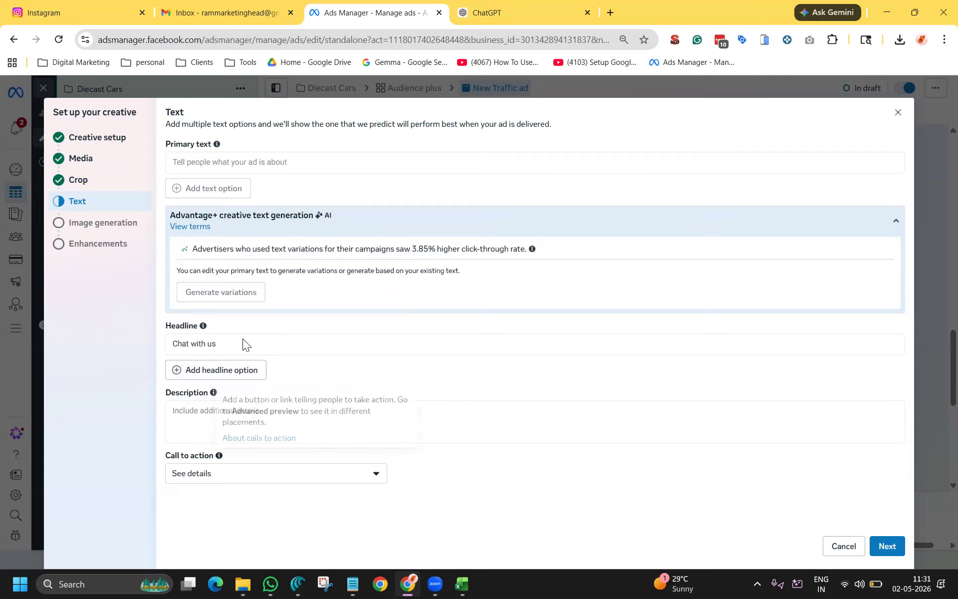
# Replace the ad headline with "Limited Stock"
pyautogui.click(272, 349)
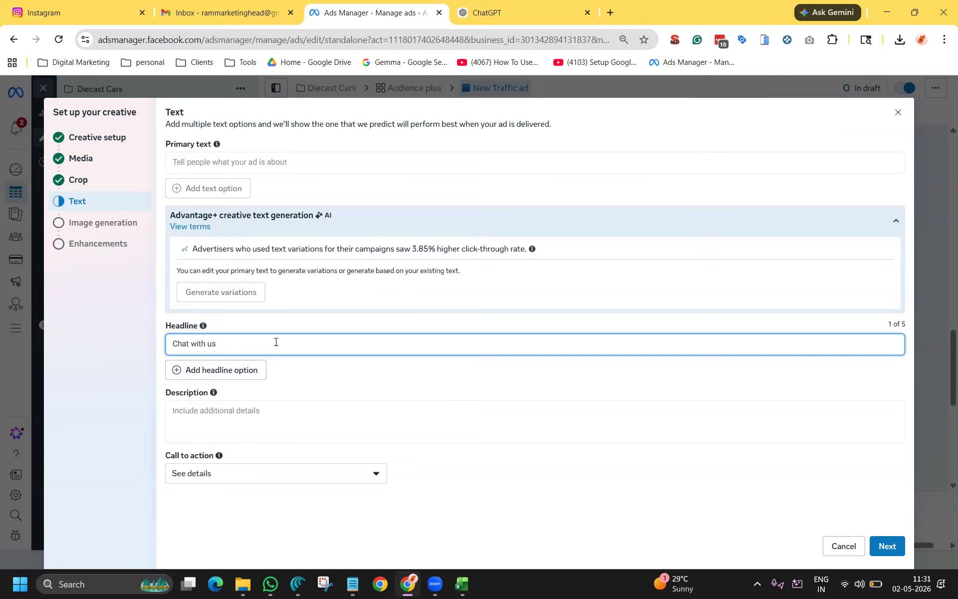
pyautogui.hotkey('ctrl', 'a')
pyautogui.press('BackSpace')
pyautogui.write('Limited')
pyautogui.click(304, 430)
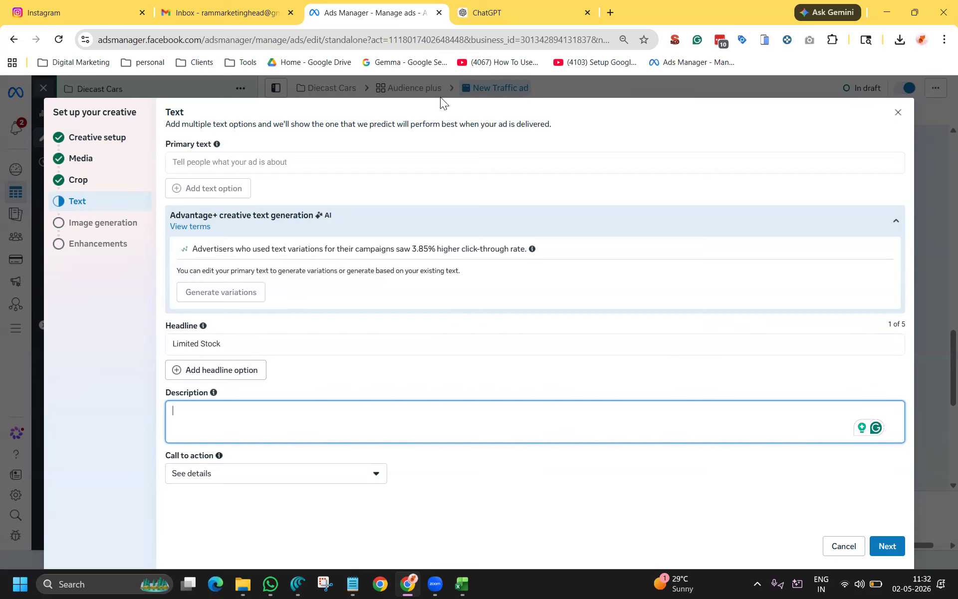
# Switch to ChatGPT and log in with the marketing Google account to start a new chat
pyautogui.hotkey('ctrl', 'Tab')
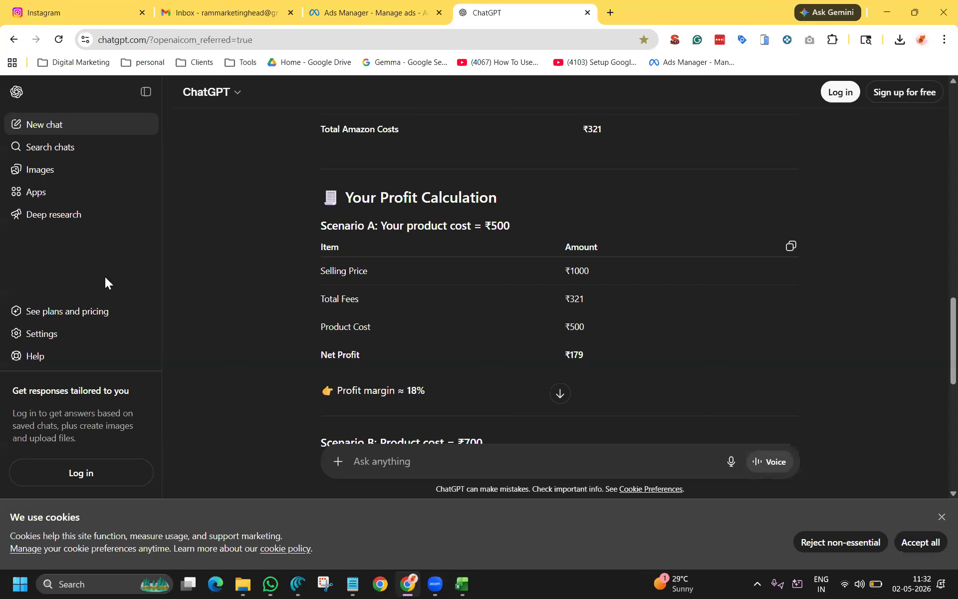
pyautogui.click(51, 125)
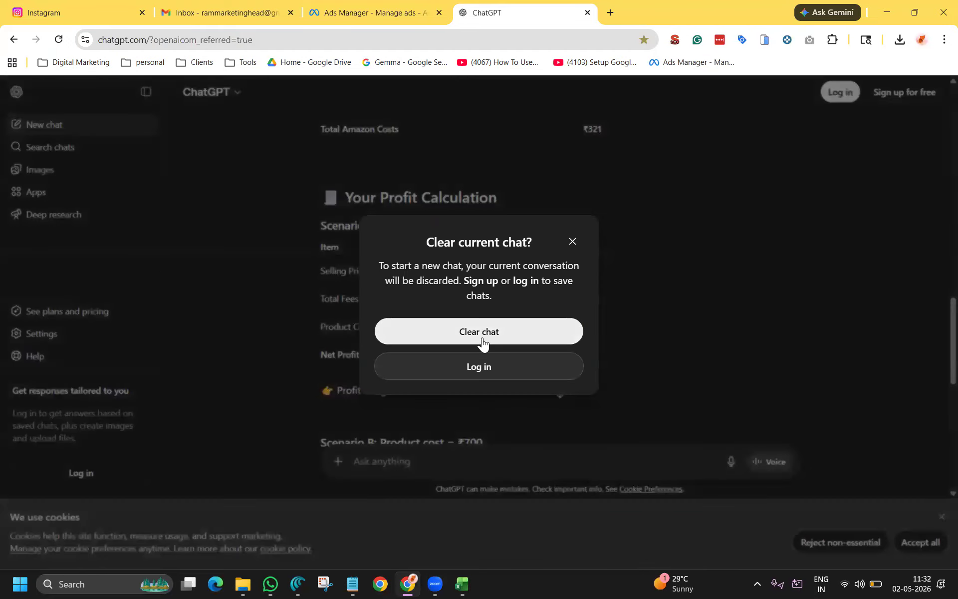
pyautogui.click(480, 367)
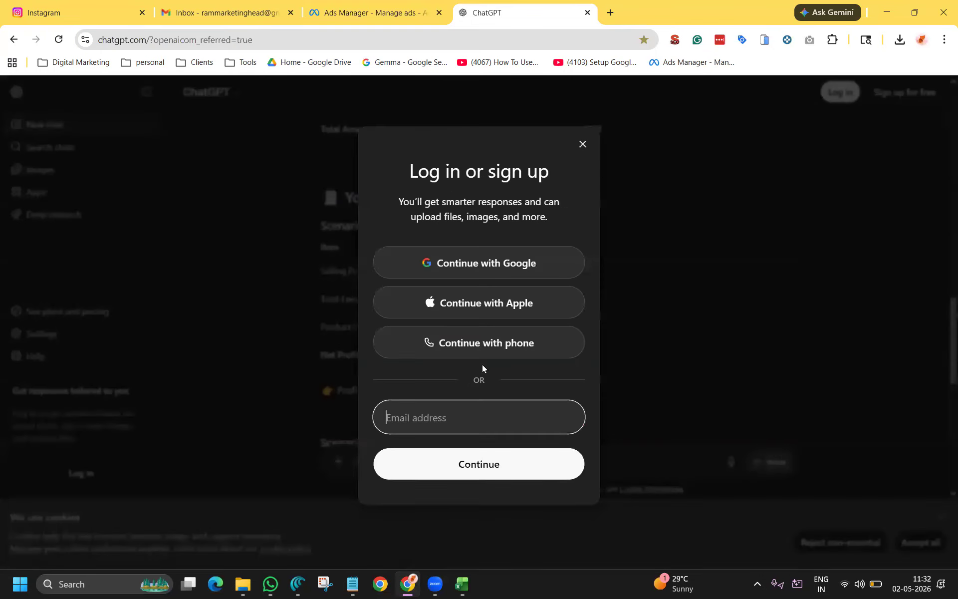
pyautogui.click(502, 259)
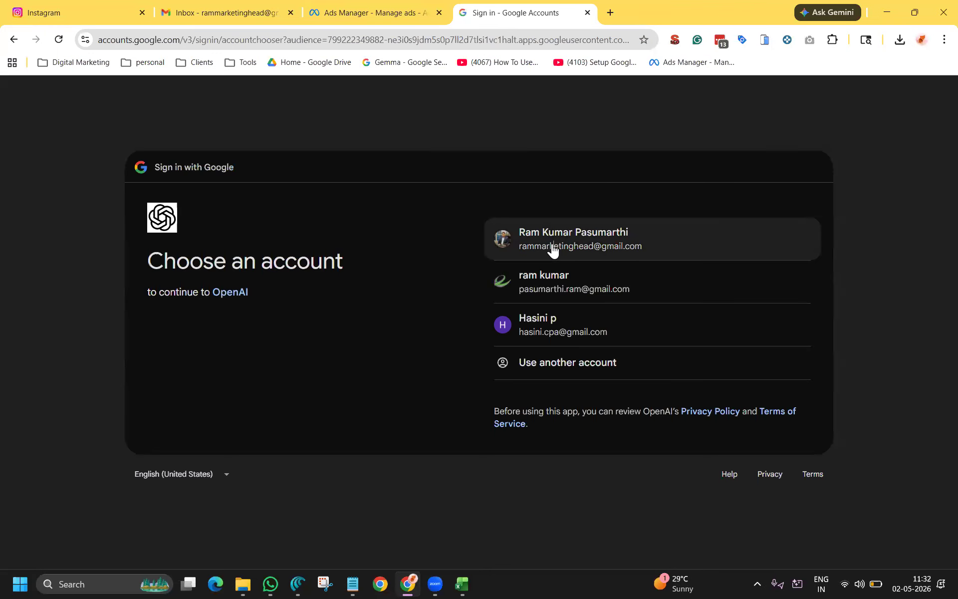
pyautogui.click(550, 249)
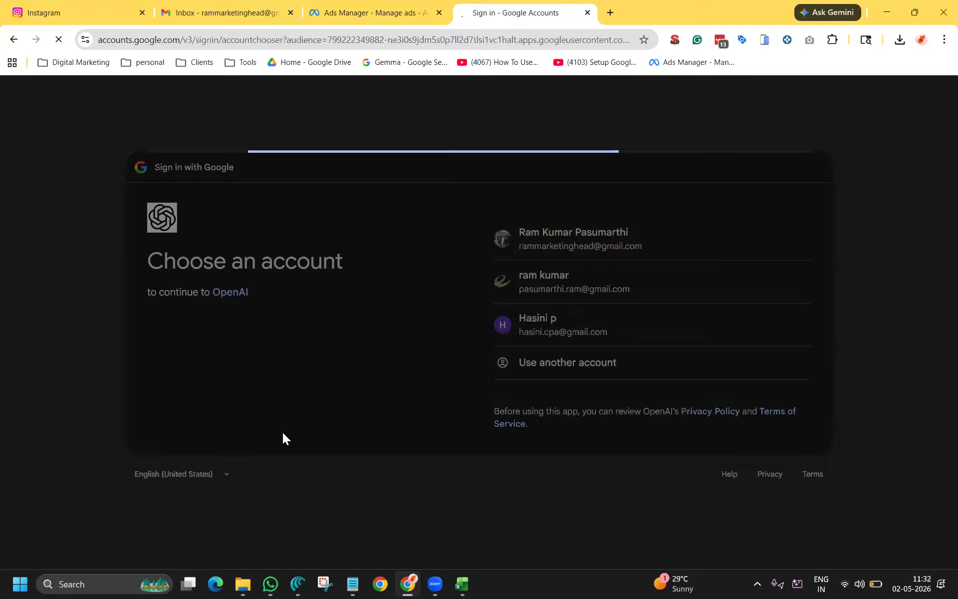
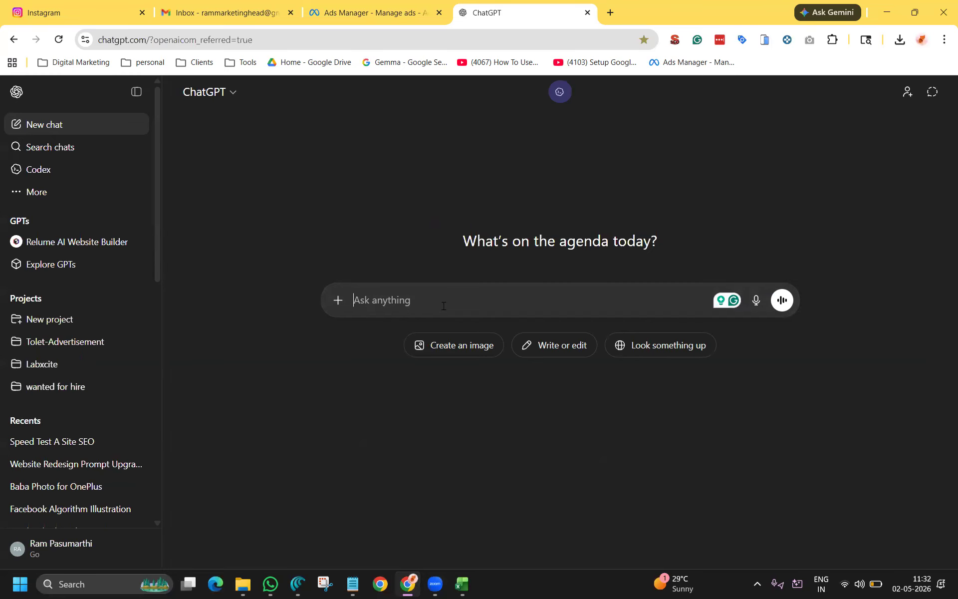
# Ask ChatGPT to act as a Facebook and content writing expert and create a Facebook ad description for a diecast metal car Wrangler
pyautogui.write('ge')
pyautogui.press('BackSpace')
pyautogui.press('BackSpace')
pyautogui.write('ge')
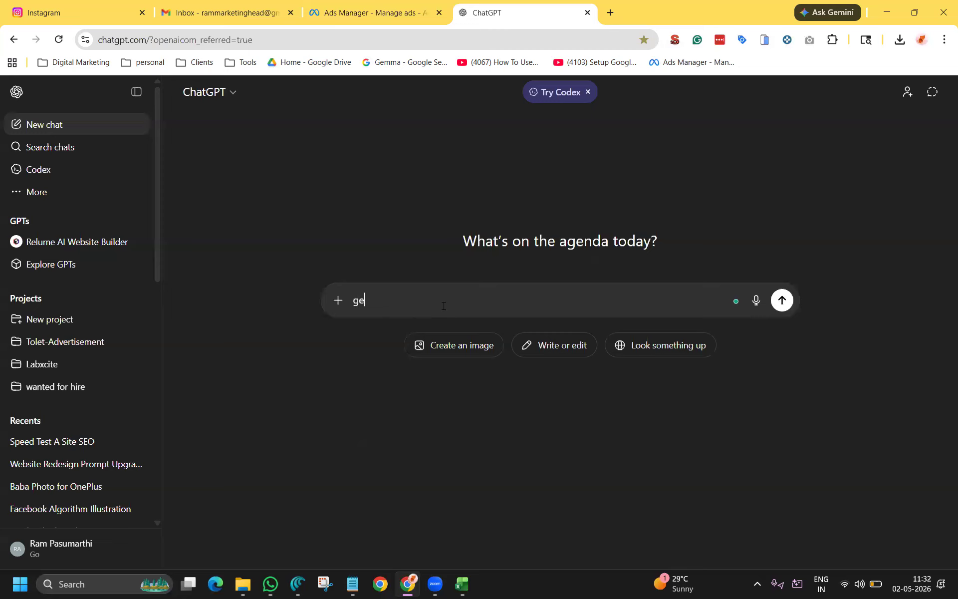
pyautogui.press('BackSpace')
pyautogui.write('A')
pyautogui.write('ct as a sf')
pyautogui.write('s ')
pyautogui.write('a facebook and')
pyautogui.write(' conte')
pyautogui.write('nt writing ')
pyautogui.write('expert and')
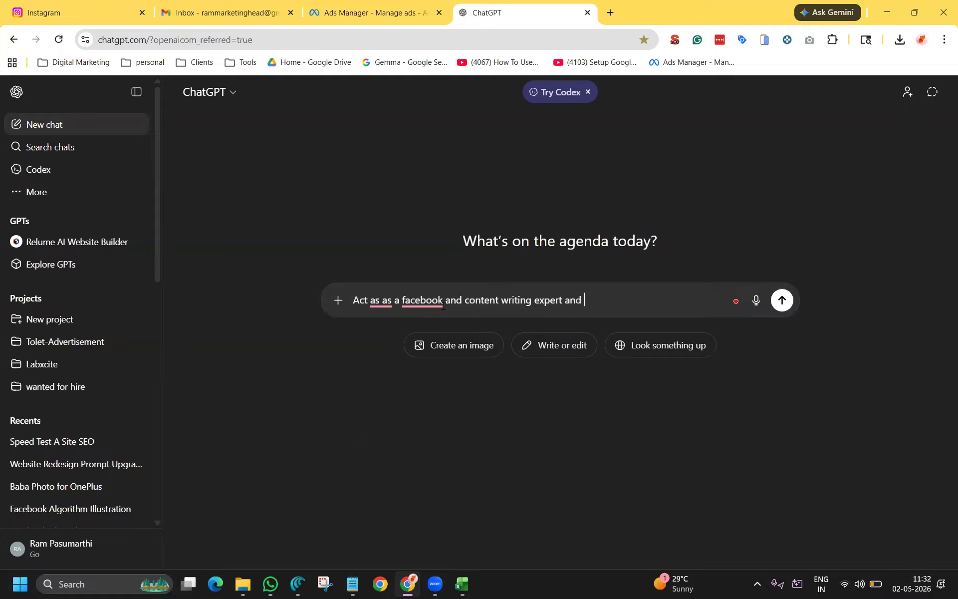
pyautogui.write(' create a desction')
pyautogui.hotkey('ctrl', 'Left')
pyautogui.write('Facebook ad')
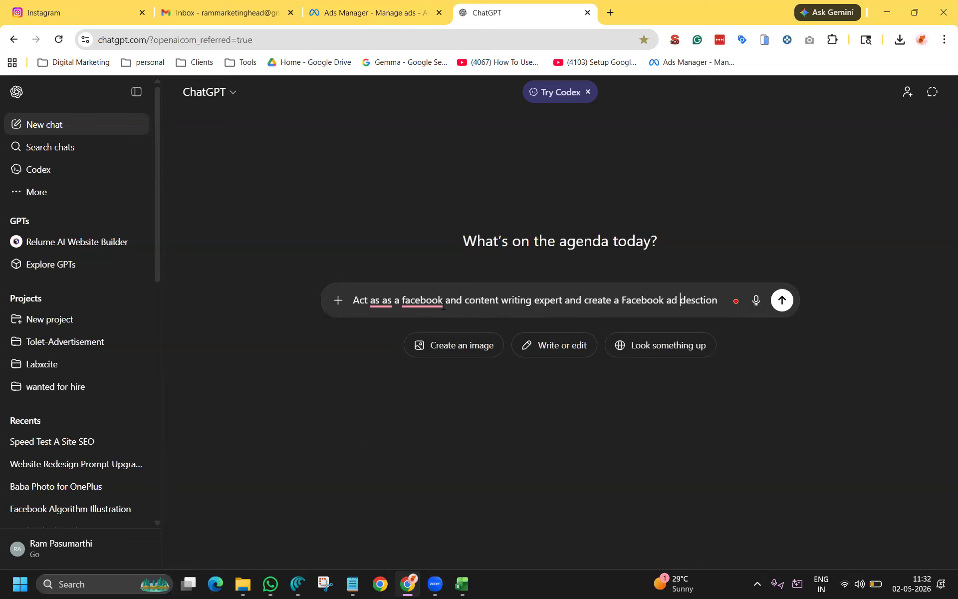
pyautogui.press('Right')
pyautogui.press('Right')
pyautogui.press('Right')
pyautogui.press('Right')
pyautogui.write('f')
pyautogui.write('for dienc')
pyautogui.press('BackSpace')
pyautogui.write('cast metal car ')
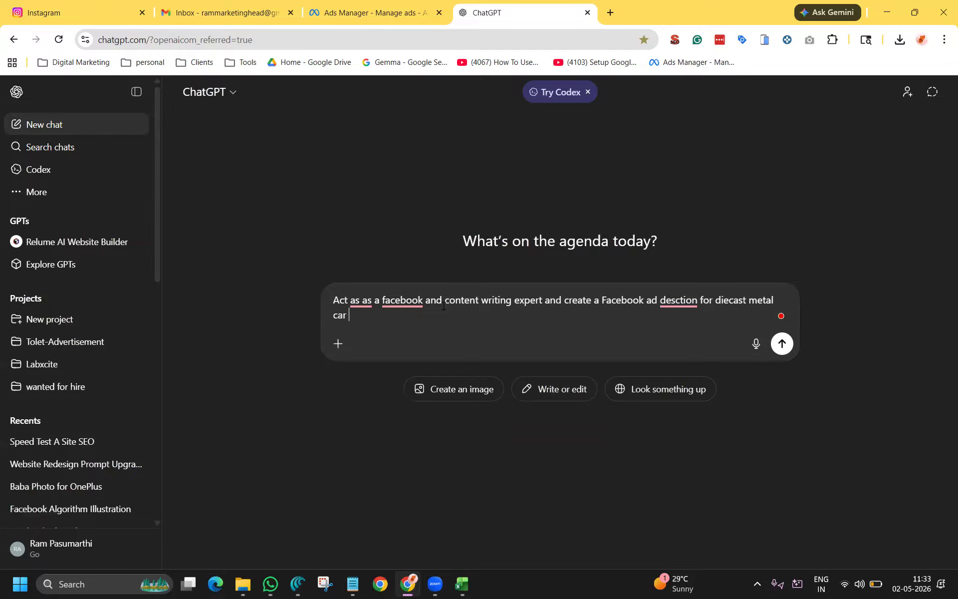
pyautogui.write('wrangler')
pyautogui.press('Return')
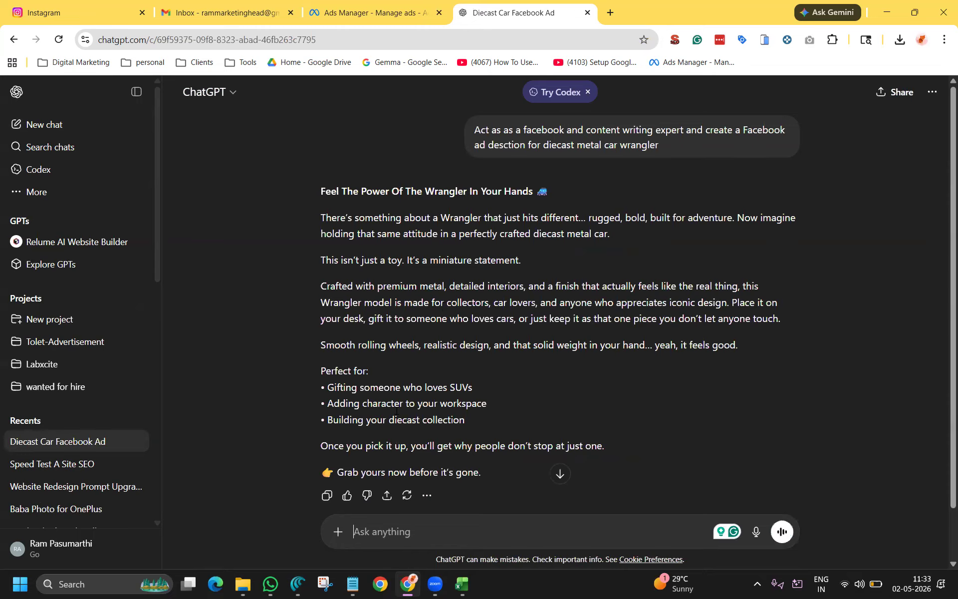
# Copy the whole generated Wrangler ad text into the ad's description in Ads Manager and dismiss the Grammarly offer
pyautogui.moveTo(318, 190); pyautogui.dragTo(729, 469)
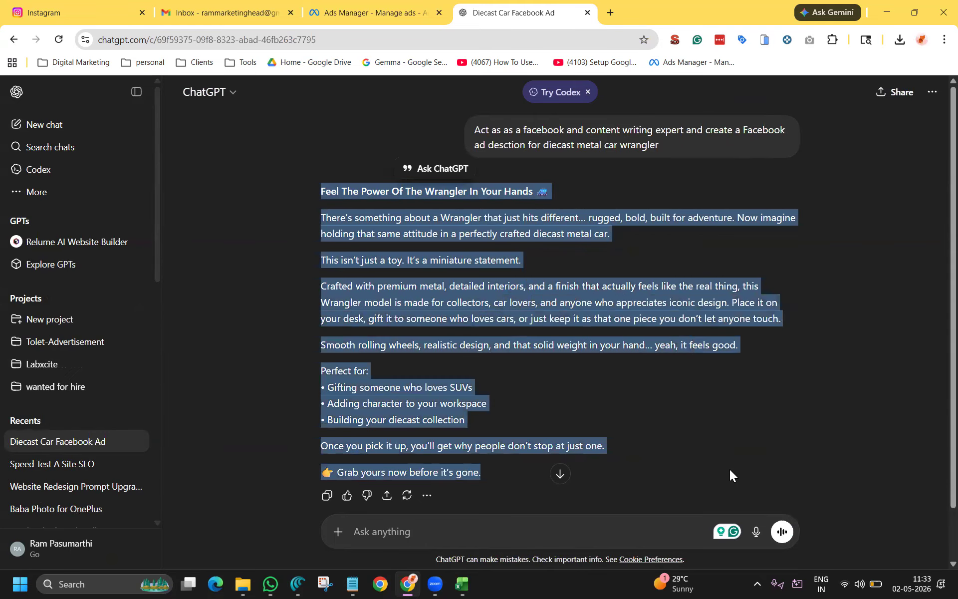
pyautogui.hotkey('ctrl', 'shift', 'Tab')
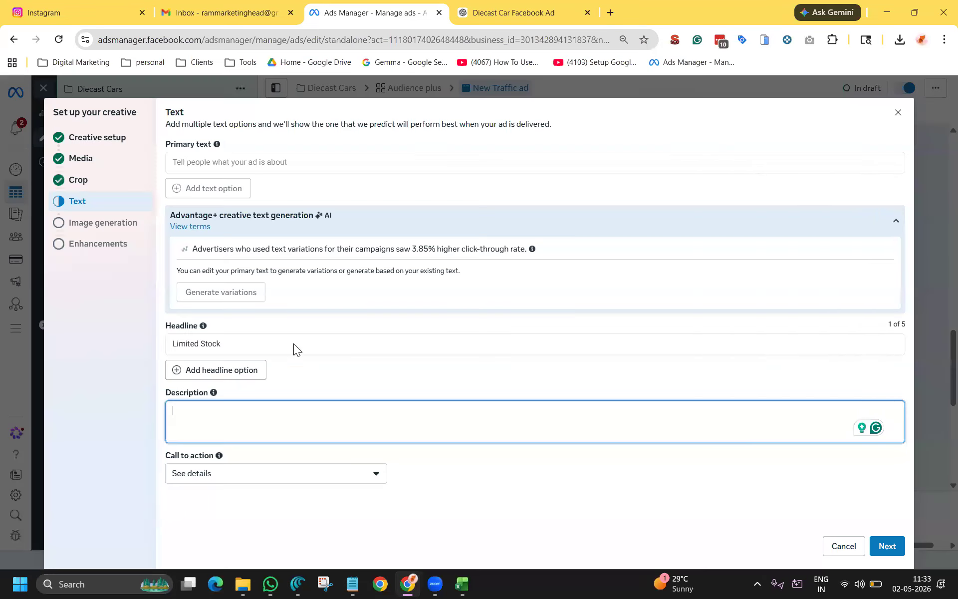
pyautogui.hotkey('ctrl', 'v')
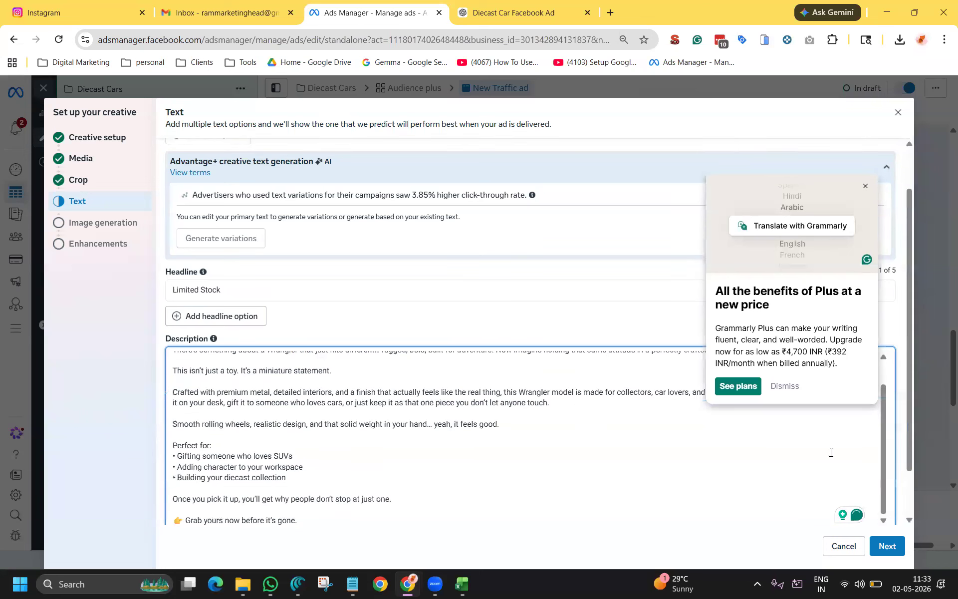
pyautogui.click(867, 188)
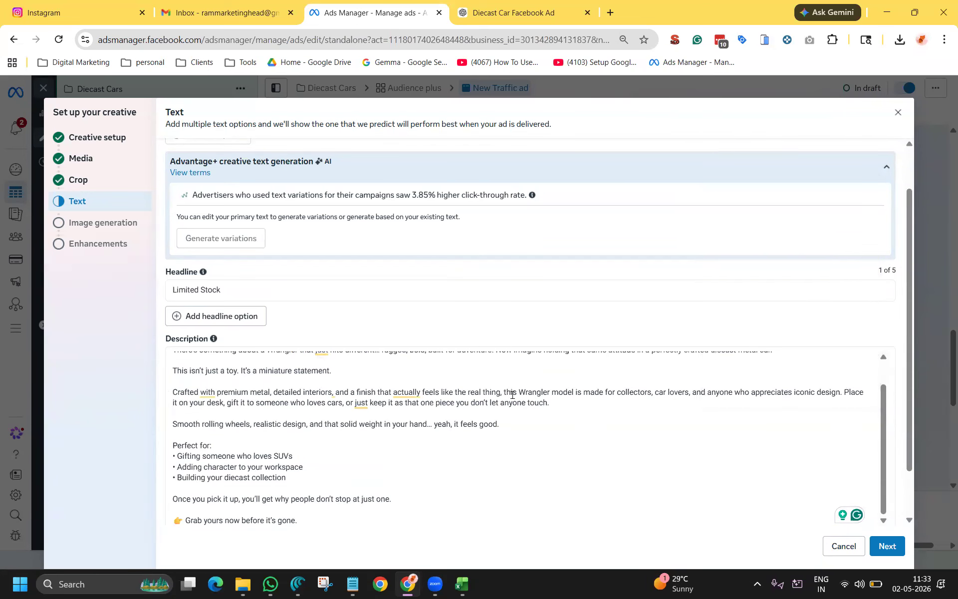
# Set the ad's call to action to "Shop now"
pyautogui.scroll(-1, 512, 394)
pyautogui.click(311, 512)
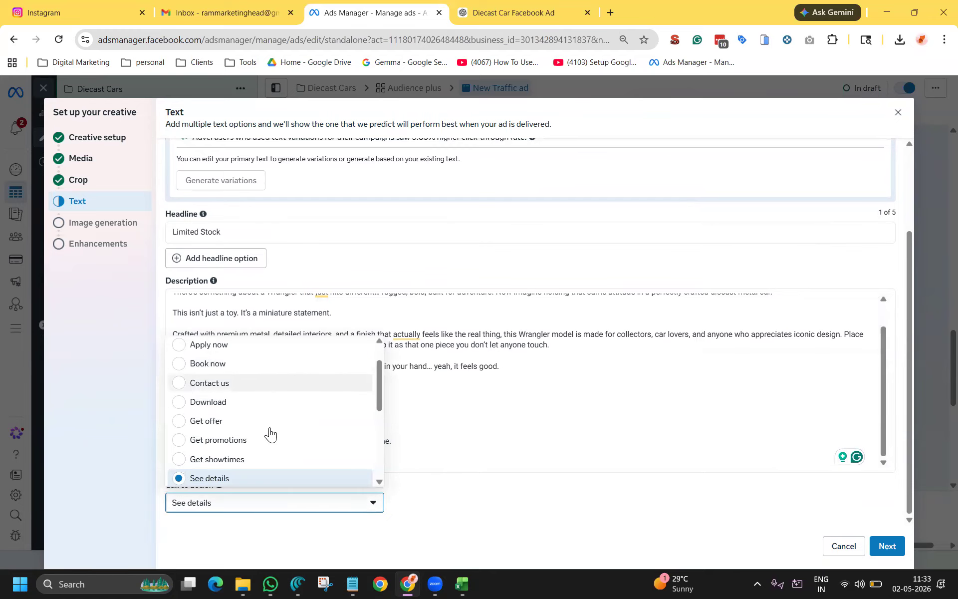
pyautogui.scroll(-4, 269, 434)
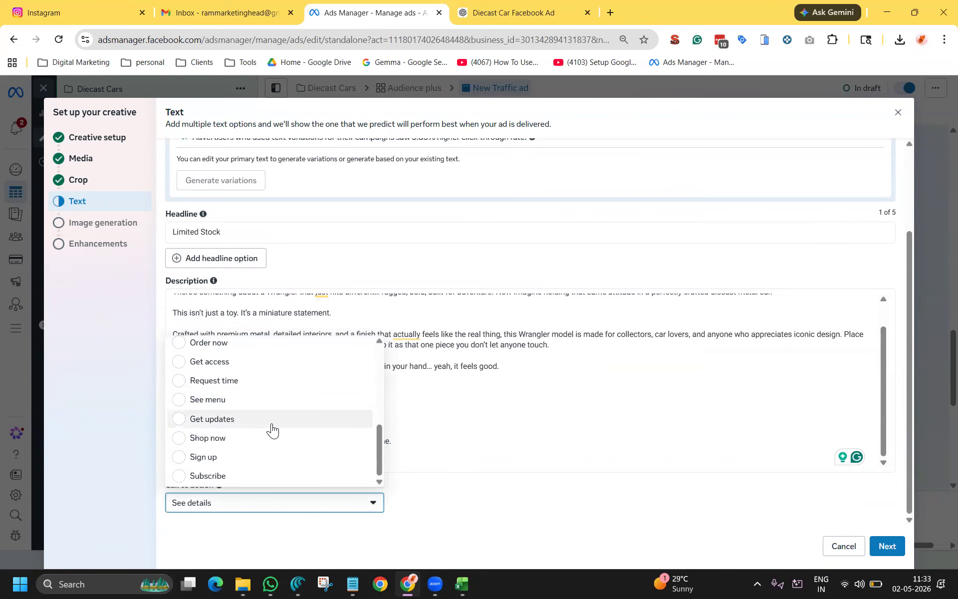
pyautogui.click(270, 439)
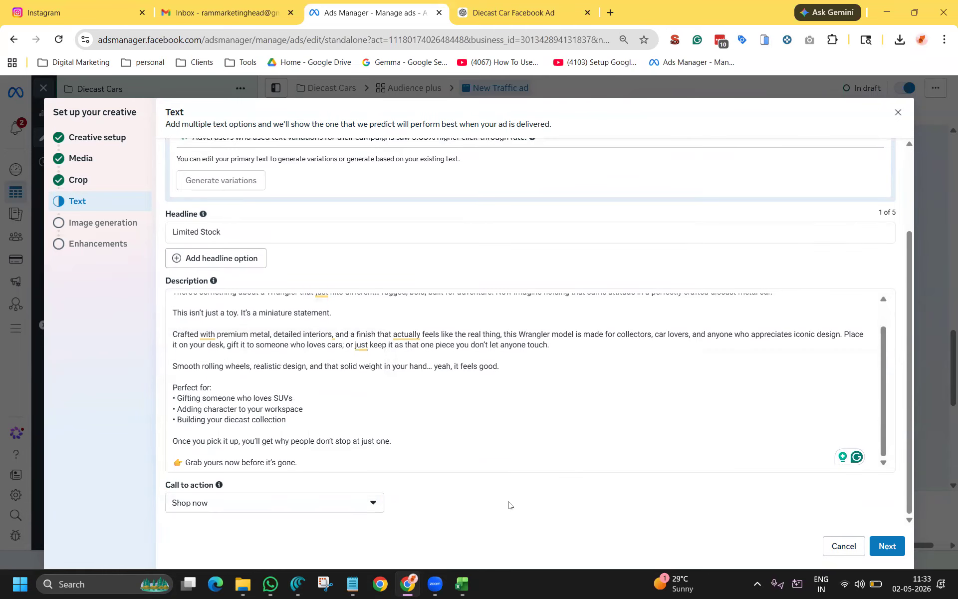
# Extend the ad headline to "Limited Stock only 5 Left" and continue to image generation
pyautogui.scroll(5, 540, 428)
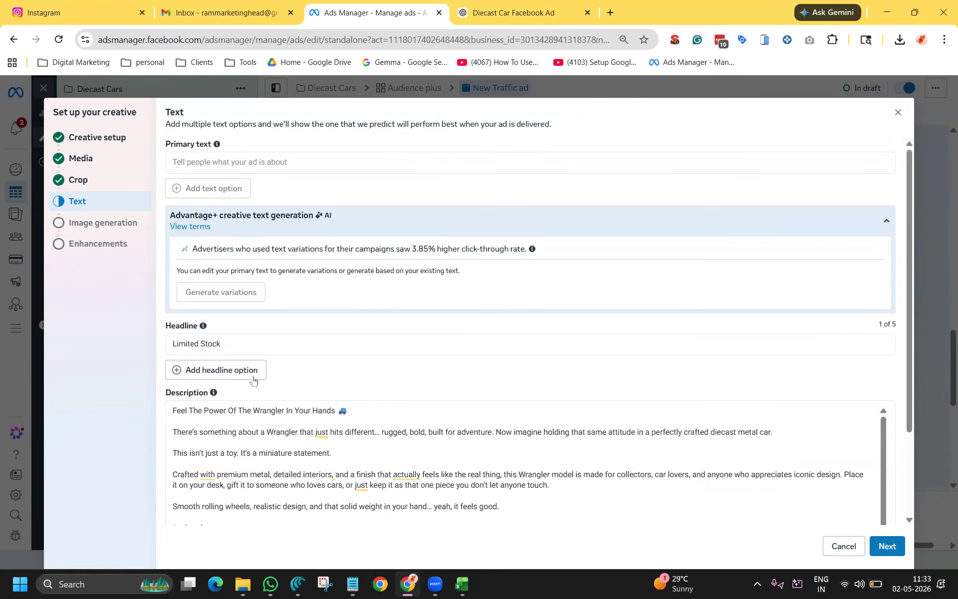
pyautogui.click(282, 345)
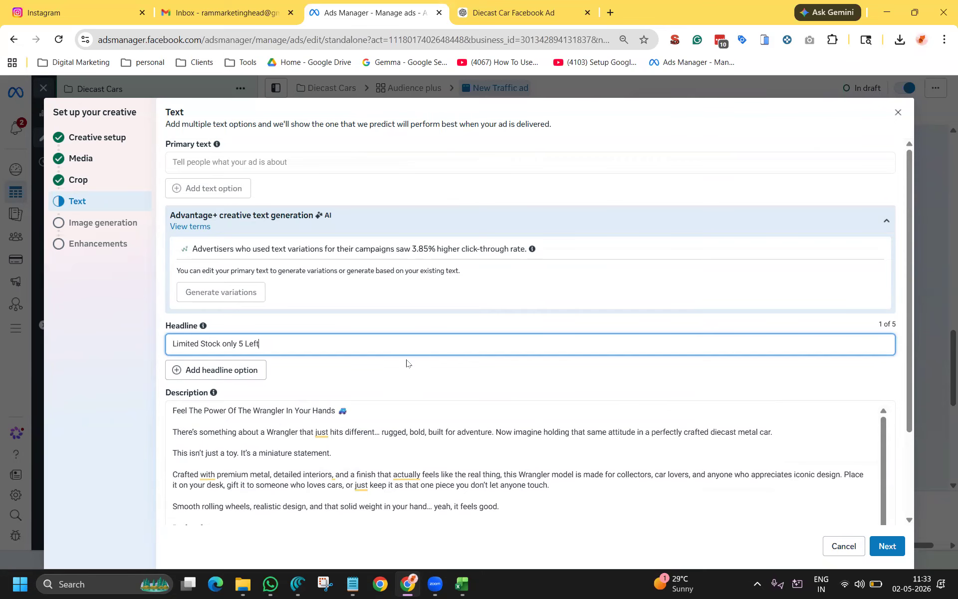
pyautogui.scroll(-2, 727, 401)
pyautogui.click(896, 549)
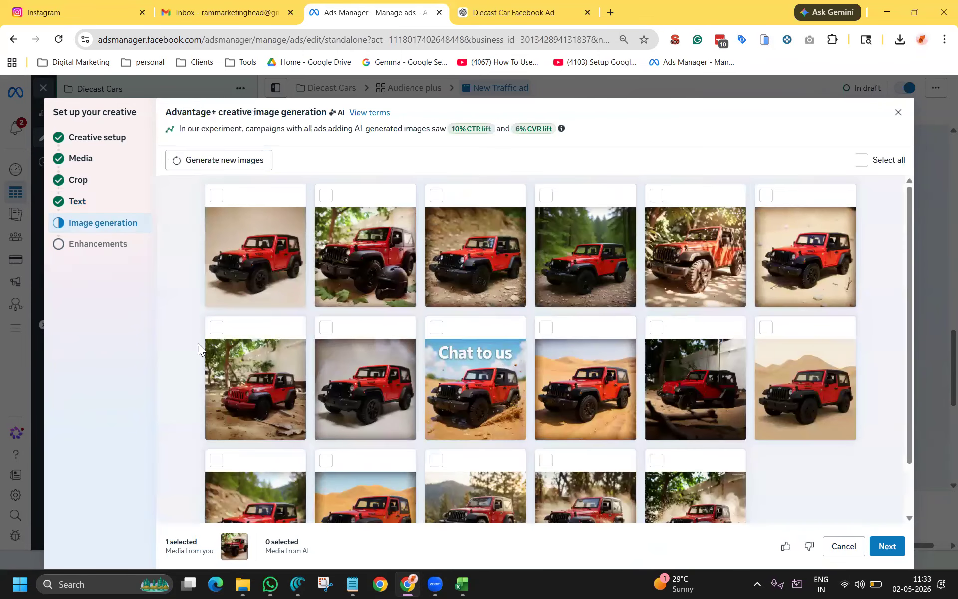
# Add the two dusty off-road images and the rocky river-stone image from the AI-generated Wrangler pictures, and finish the creative setup with the offered enhancements
pyautogui.scroll(-1, 193, 343)
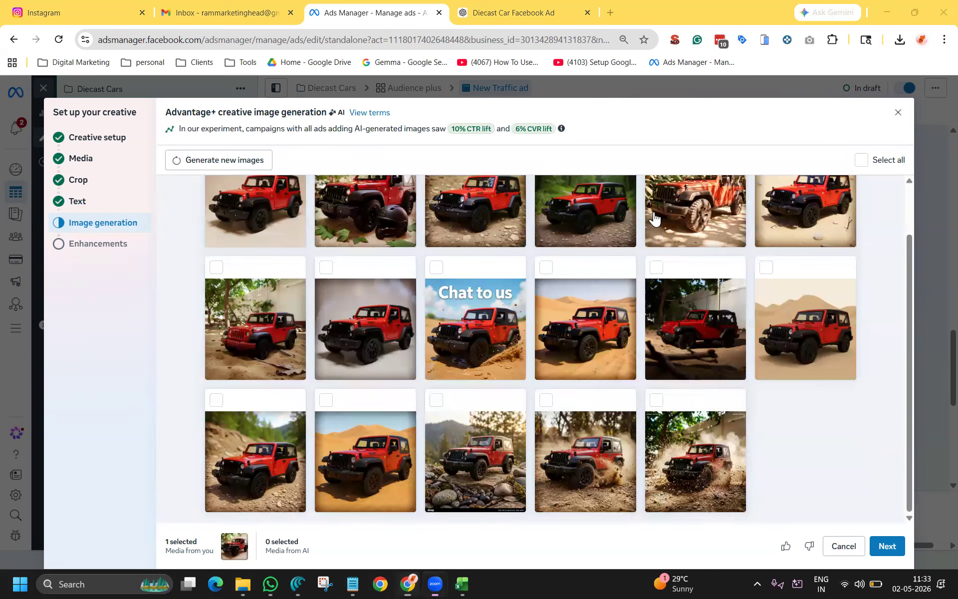
pyautogui.click(697, 472)
pyautogui.click(593, 470)
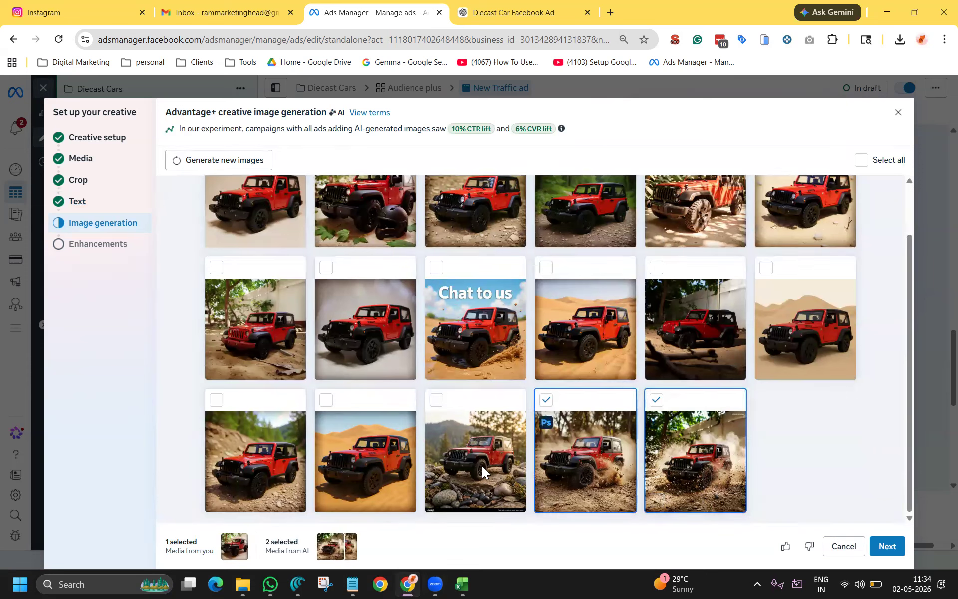
pyautogui.click(452, 461)
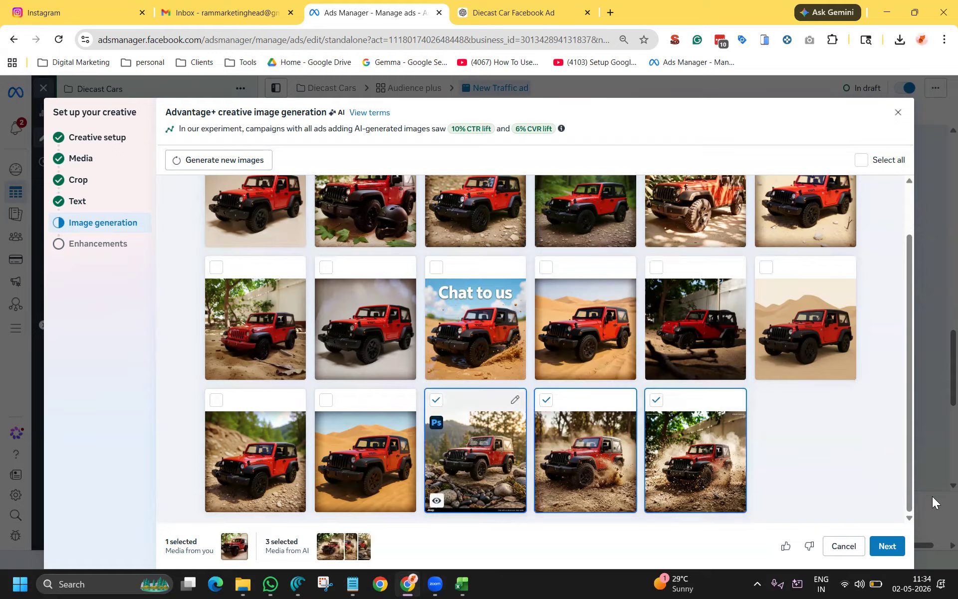
pyautogui.click(887, 547)
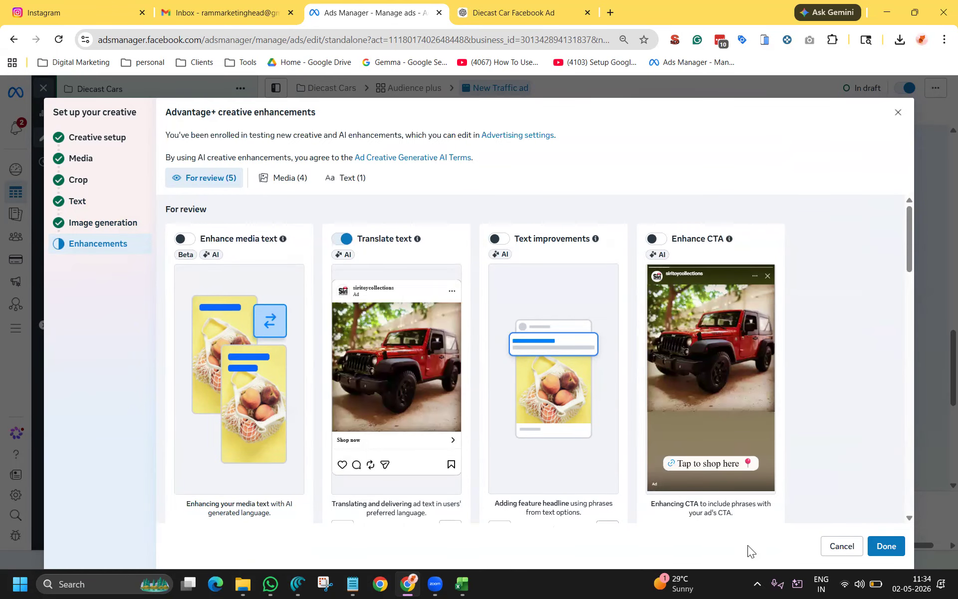
pyautogui.click(886, 546)
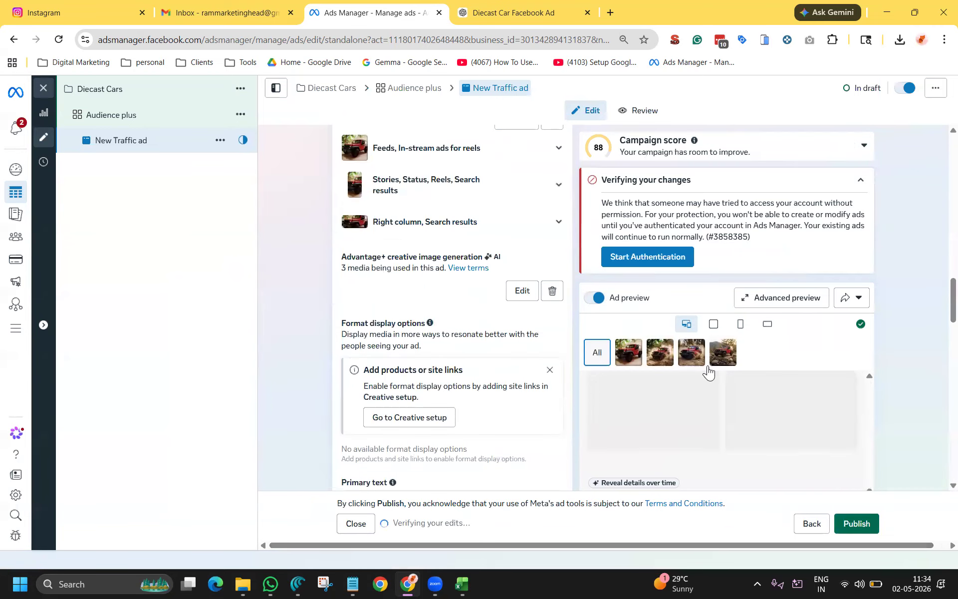
# Check the ad's destination, creative and tracking sections, and publish the Diecast Cars campaign
pyautogui.scroll(10, 426, 330)
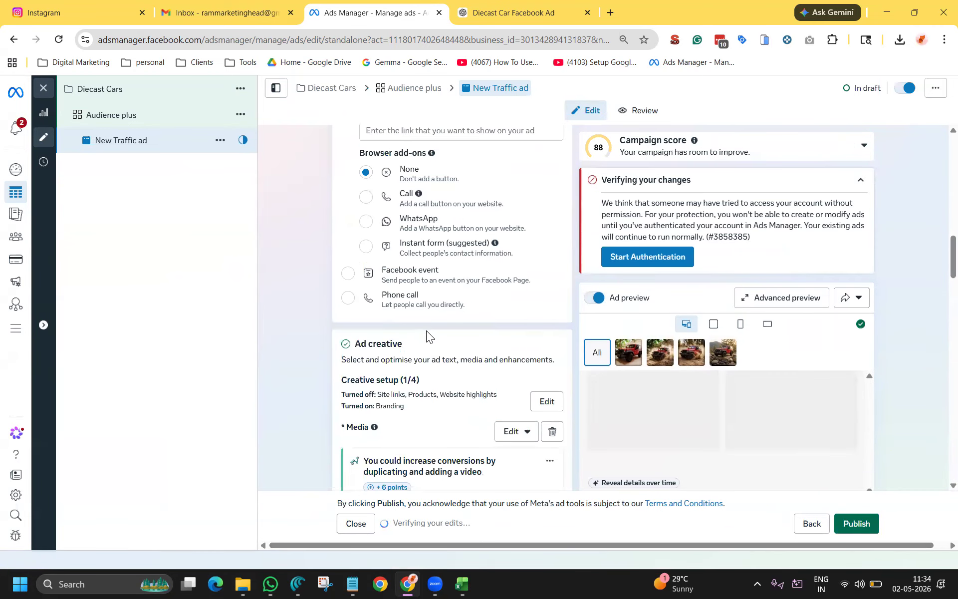
pyautogui.scroll(-1, 467, 356)
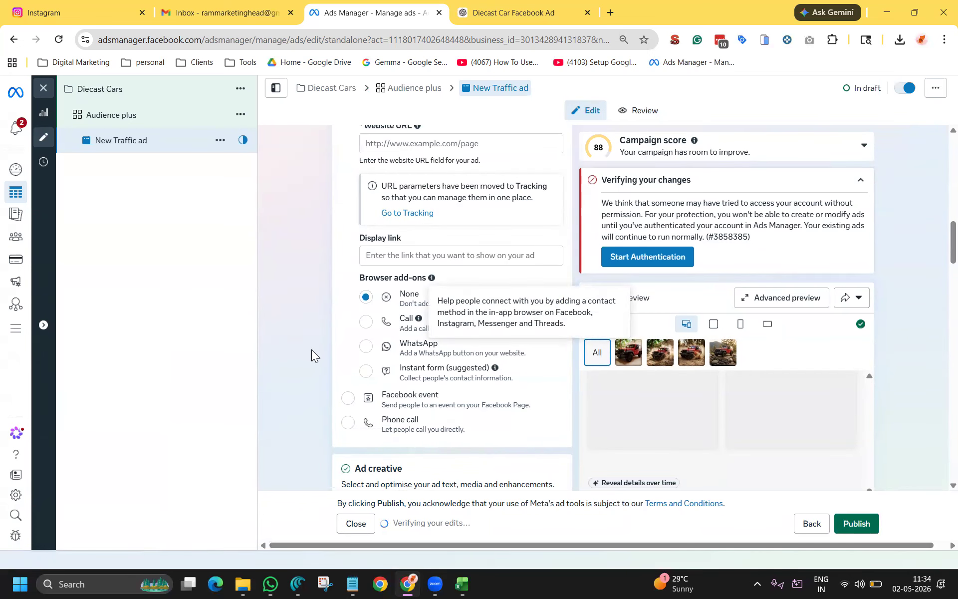
pyautogui.scroll(2, 311, 348)
pyautogui.scroll(4, 311, 347)
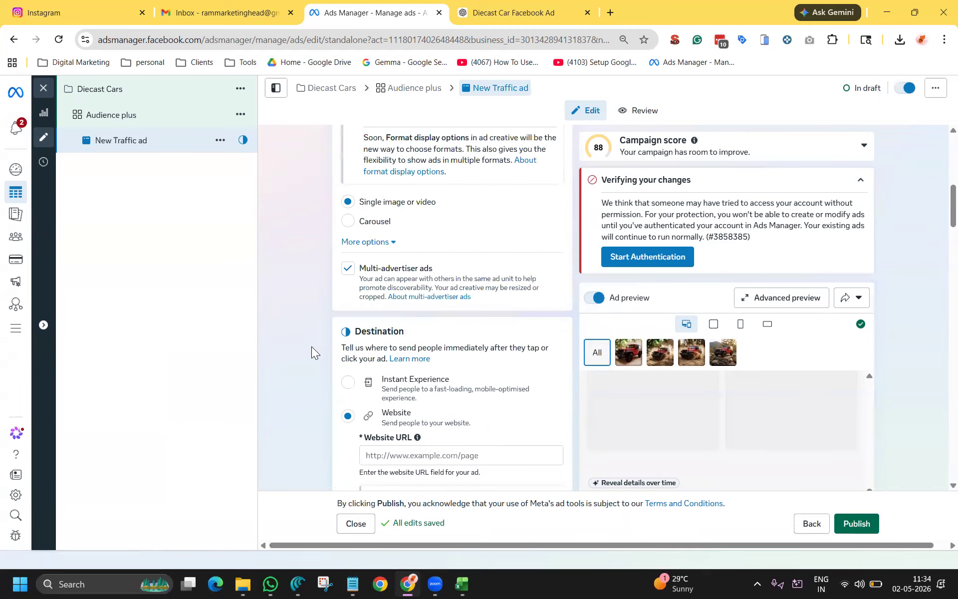
pyautogui.scroll(-15, 310, 347)
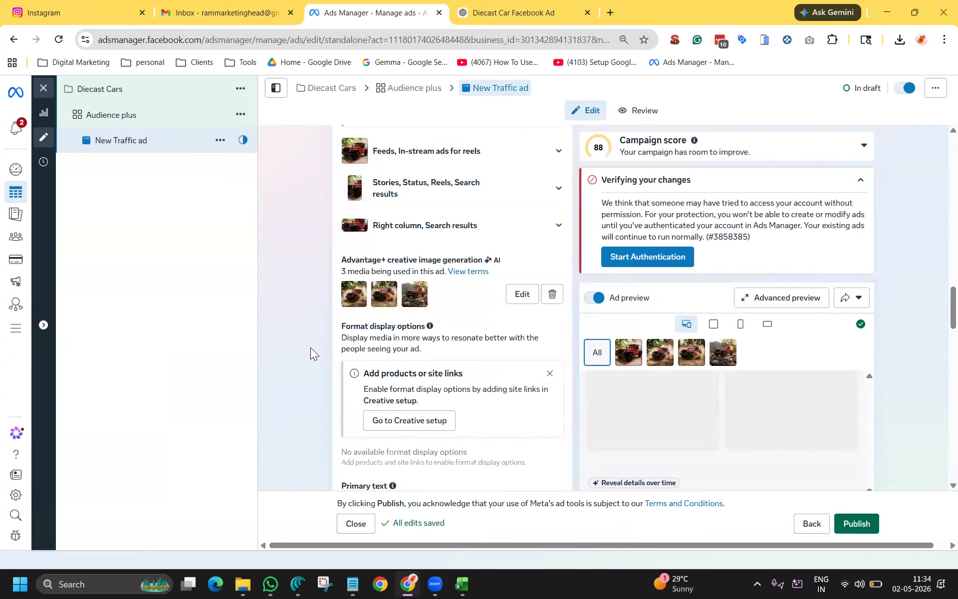
pyautogui.scroll(-20, 310, 349)
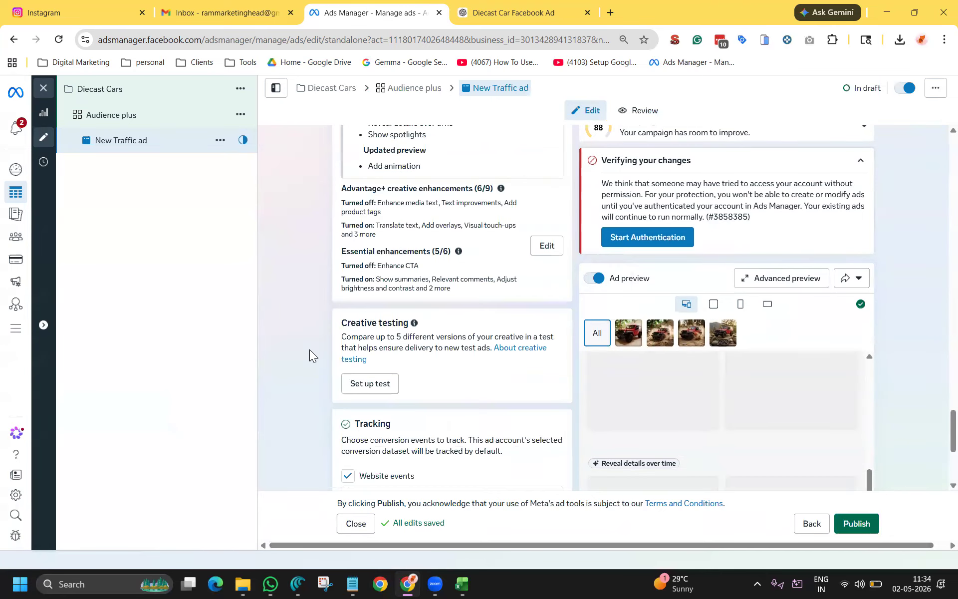
pyautogui.click(857, 523)
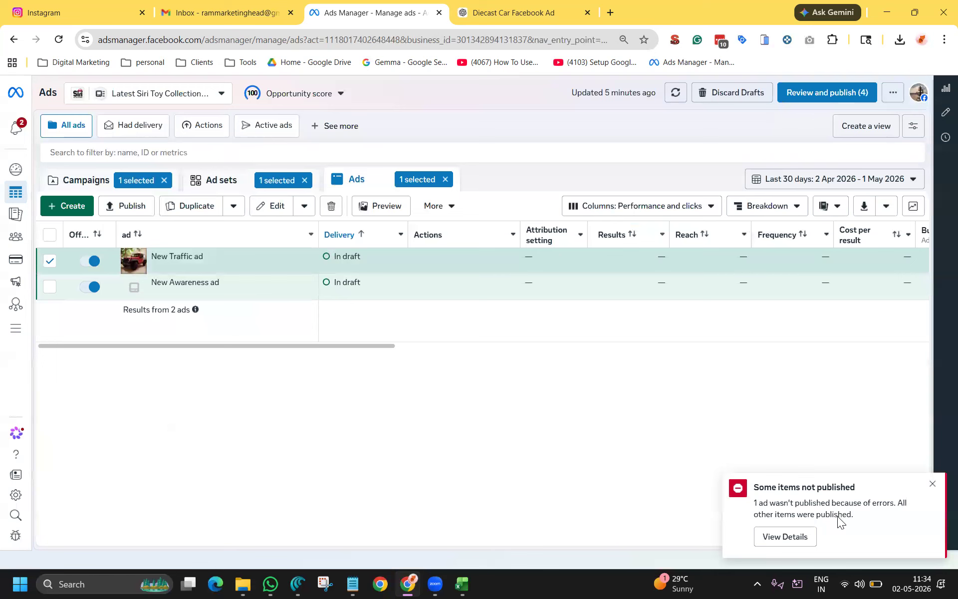
# Reopen the Diecast Cars campaign's New Traffic ad for editing and go to its required website URL field
pyautogui.click(80, 180)
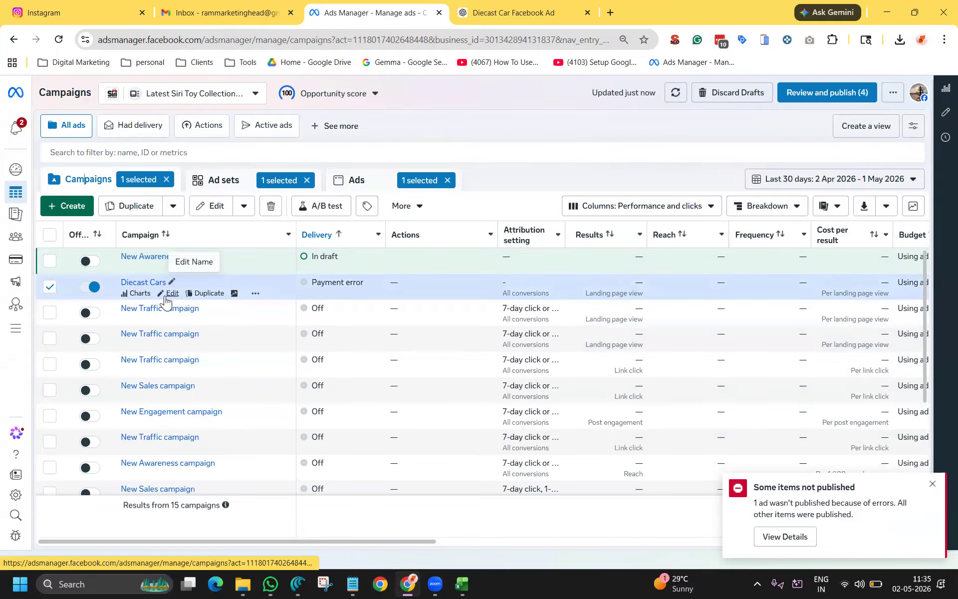
pyautogui.click(171, 295)
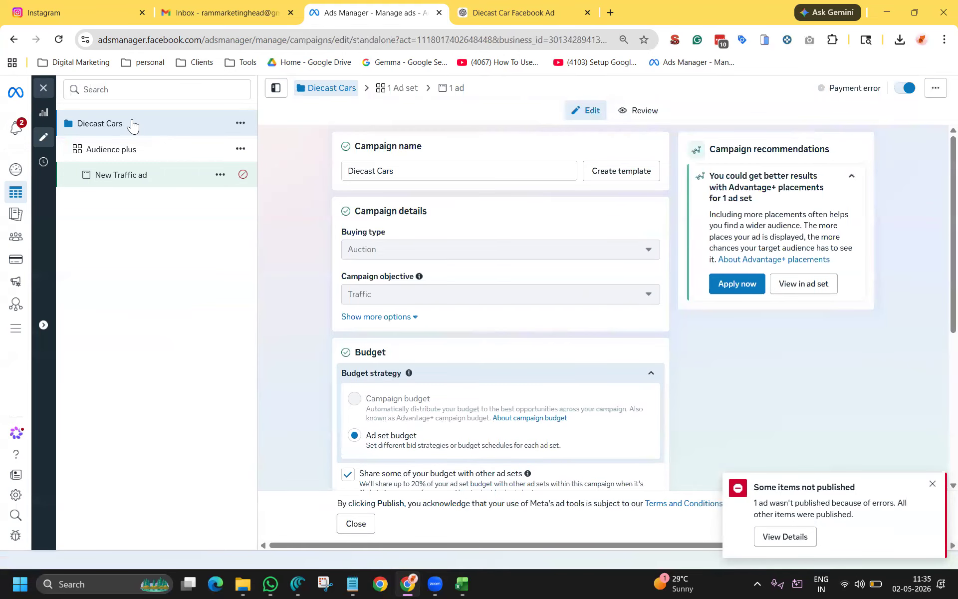
pyautogui.click(131, 152)
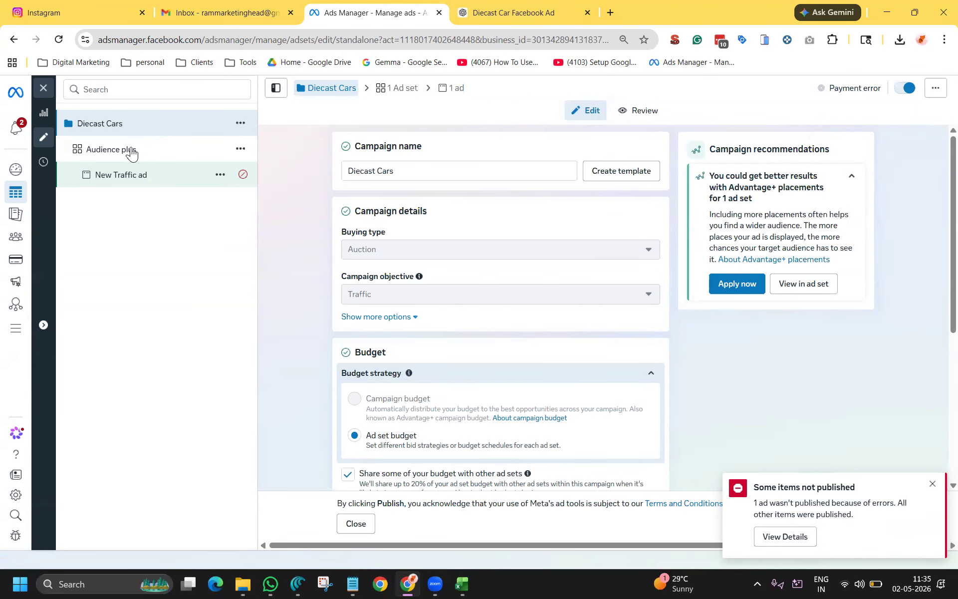
pyautogui.click(145, 183)
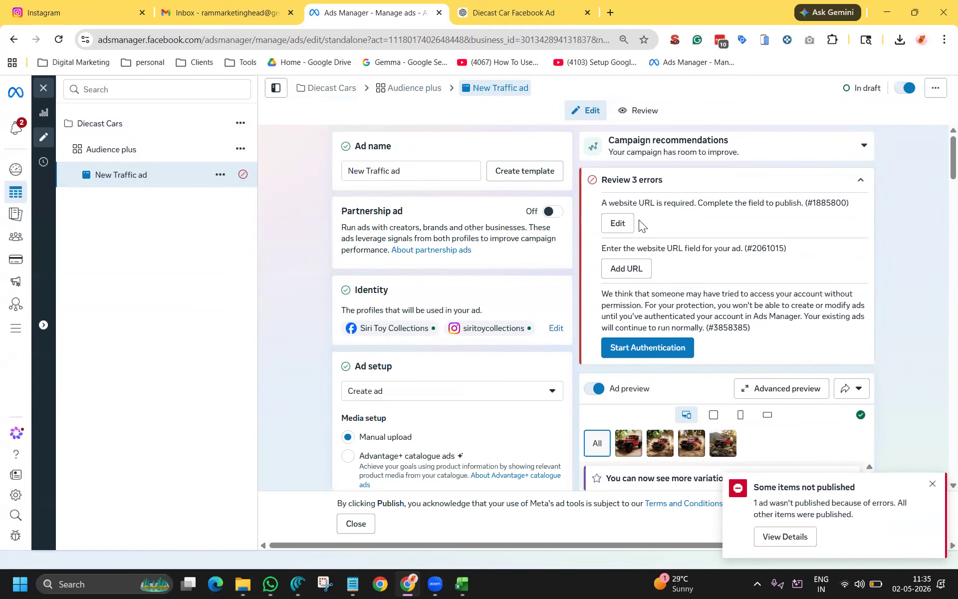
pyautogui.click(618, 226)
pyautogui.click(427, 155)
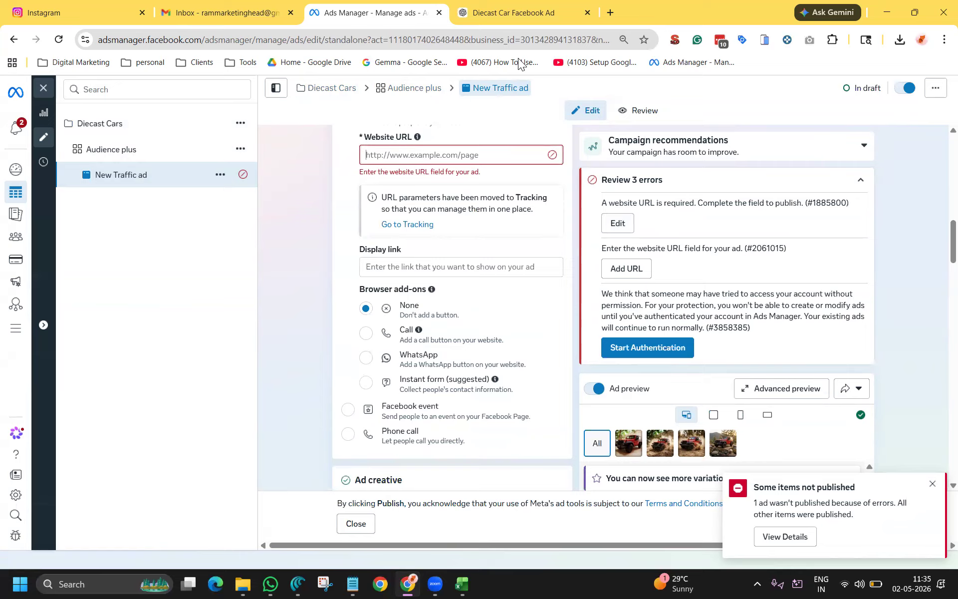
# Open siritoycollections.com in a new browser tab and copy its address into the New Traffic ad's website URL
pyautogui.click(610, 12)
pyautogui.write('sir')
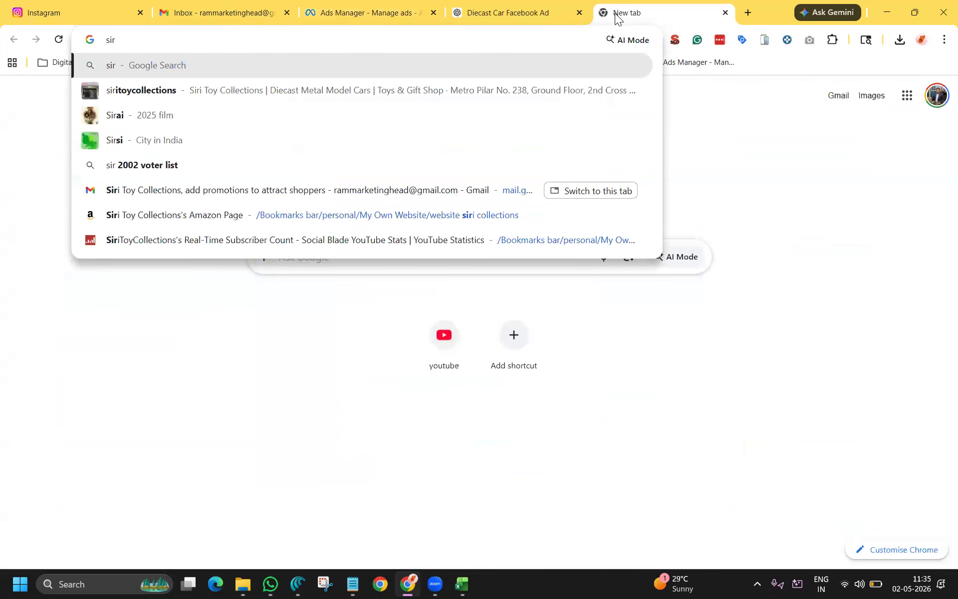
pyautogui.write('itoycollections.com')
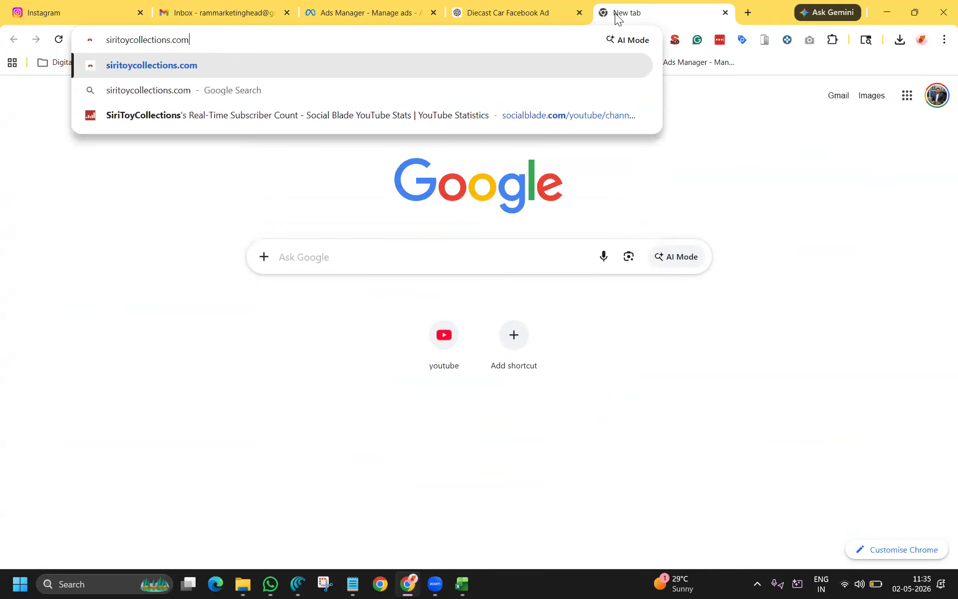
pyautogui.press('Return')
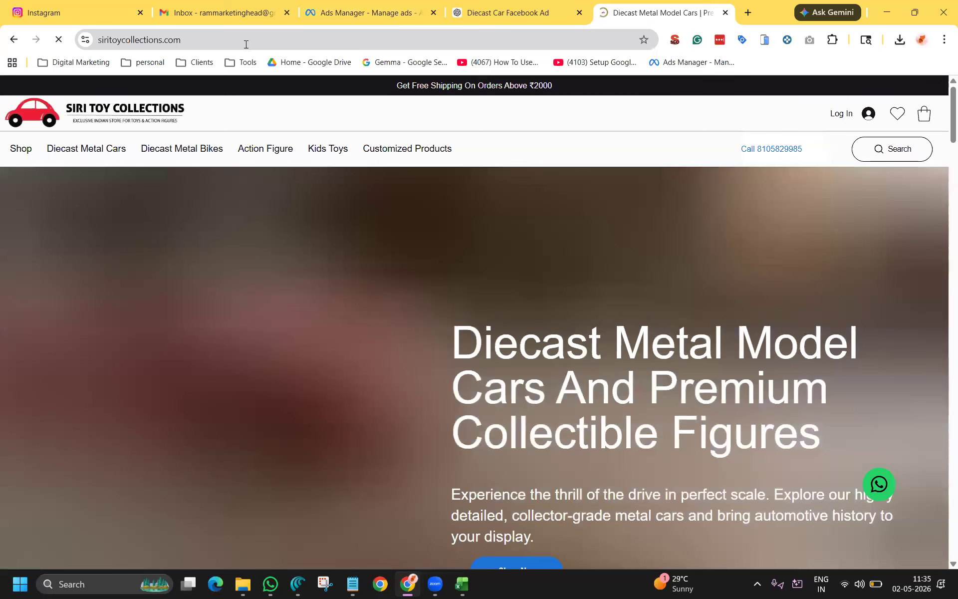
pyautogui.click(246, 44)
pyautogui.hotkey('ctrl', 'c')
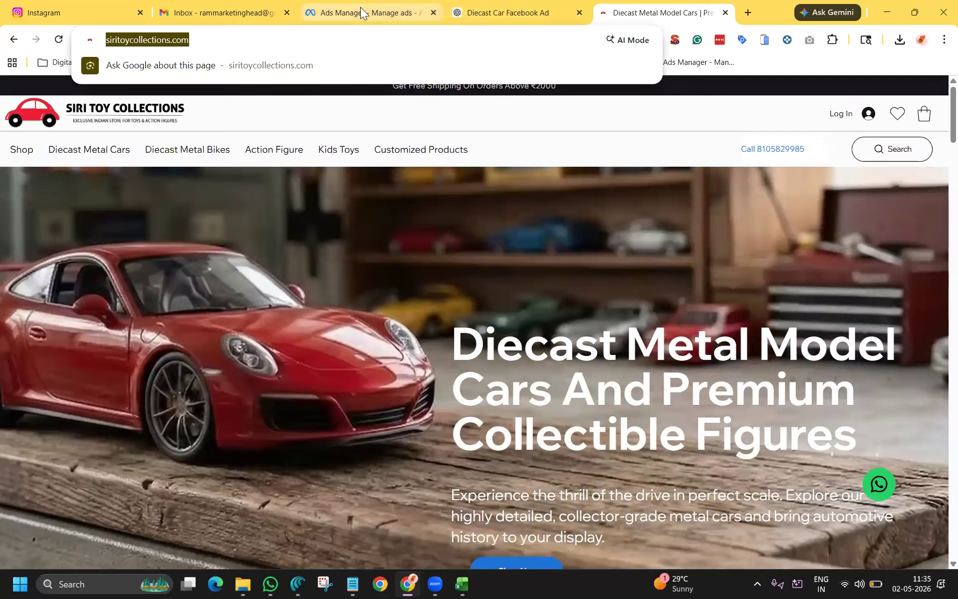
pyautogui.click(361, 12)
pyautogui.click(491, 154)
pyautogui.hotkey('ctrl', 'v')
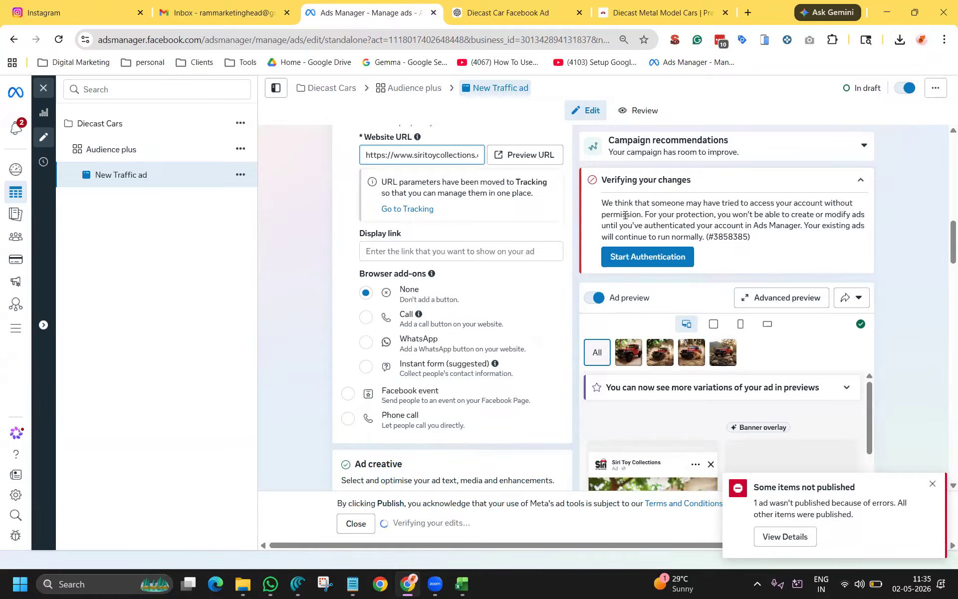
# Publish the New Traffic ad again and return to the campaign list
pyautogui.scroll(-10, 333, 243)
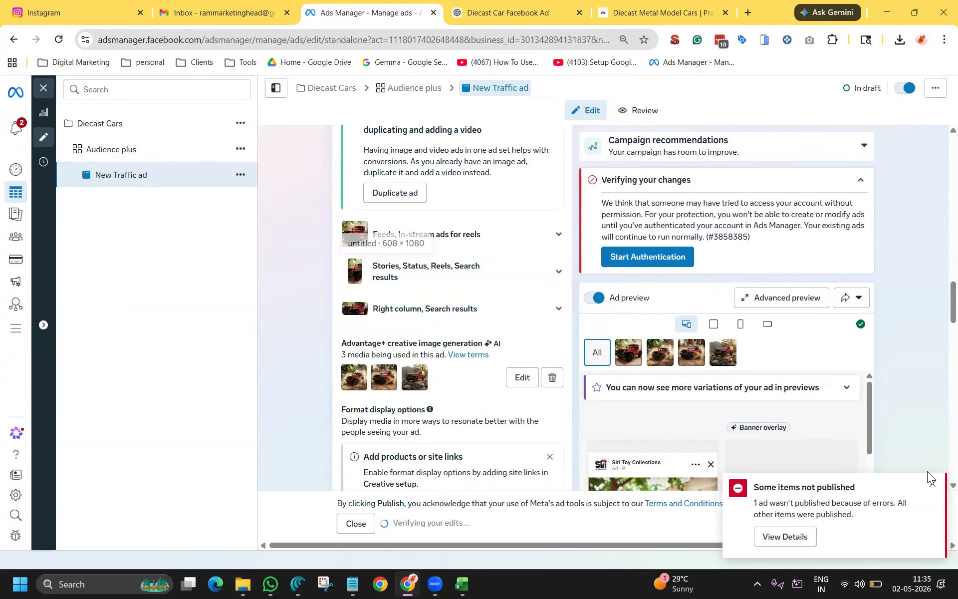
pyautogui.click(857, 523)
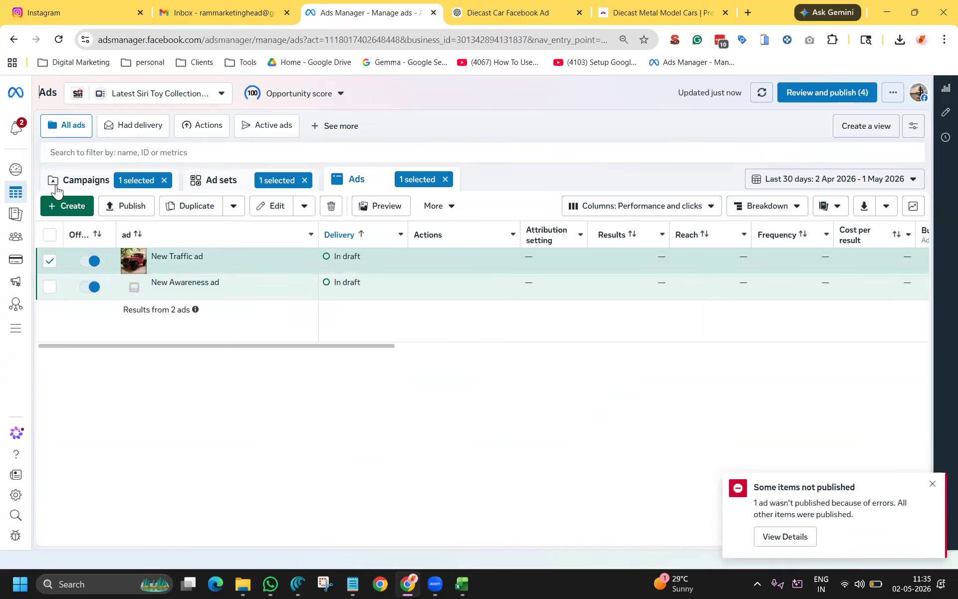
pyautogui.moveTo(156, 265)
pyautogui.click(75, 179)
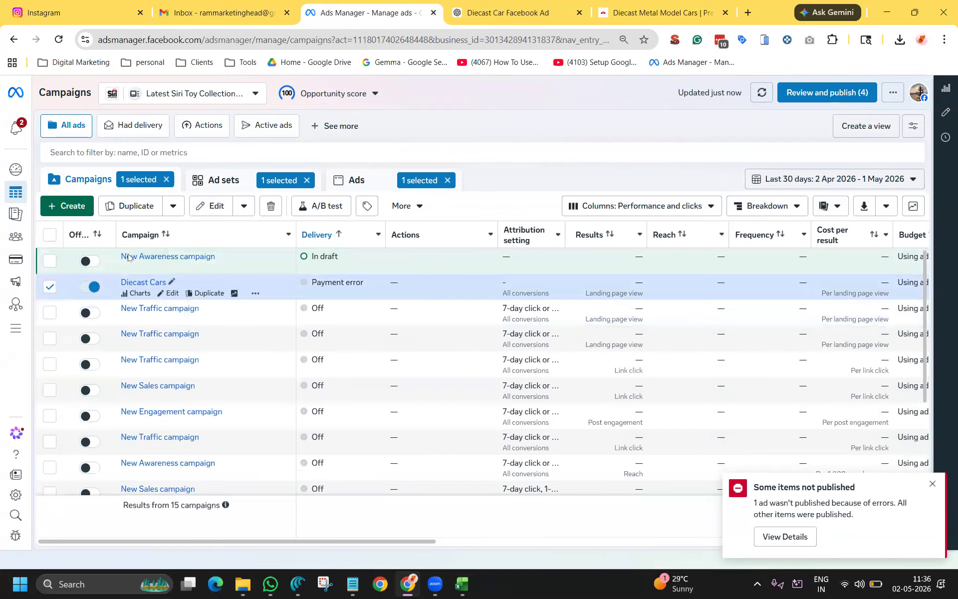
# Create another ad named "Video" in the existing Audience plus ad set of the Diecast Cars campaign
pyautogui.click(225, 181)
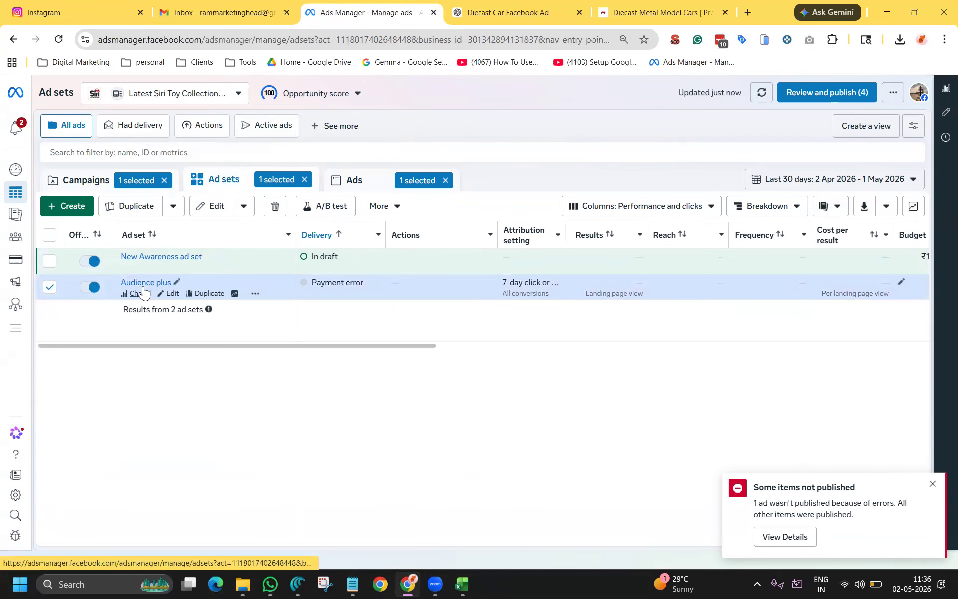
pyautogui.click(356, 183)
pyautogui.click(73, 210)
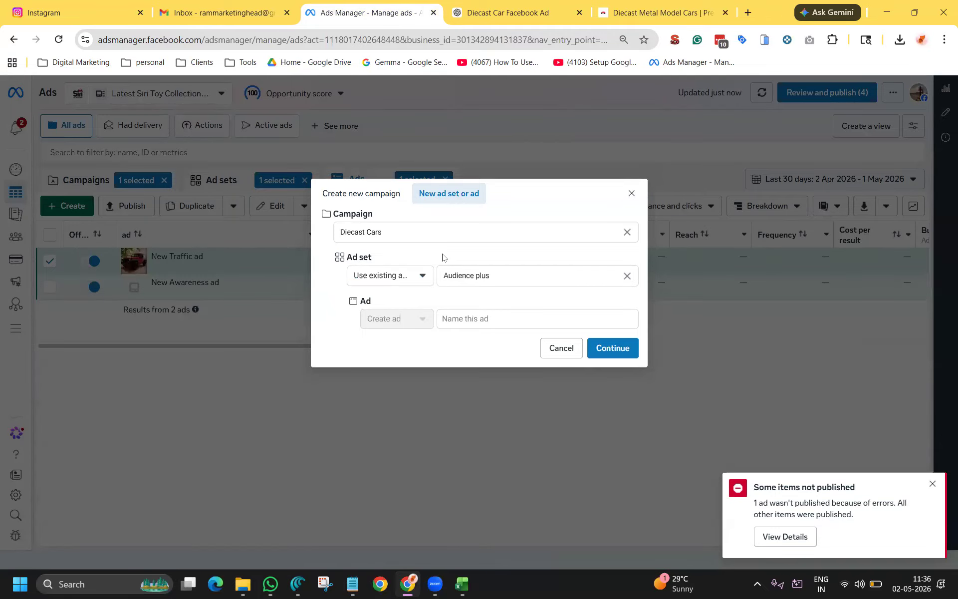
pyautogui.click(484, 323)
pyautogui.write('Video')
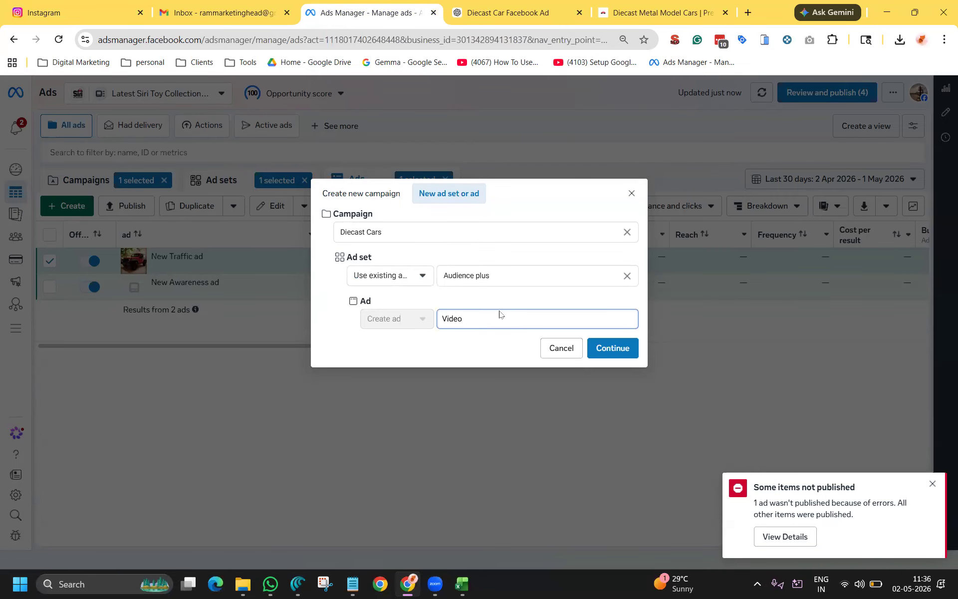
pyautogui.click(625, 353)
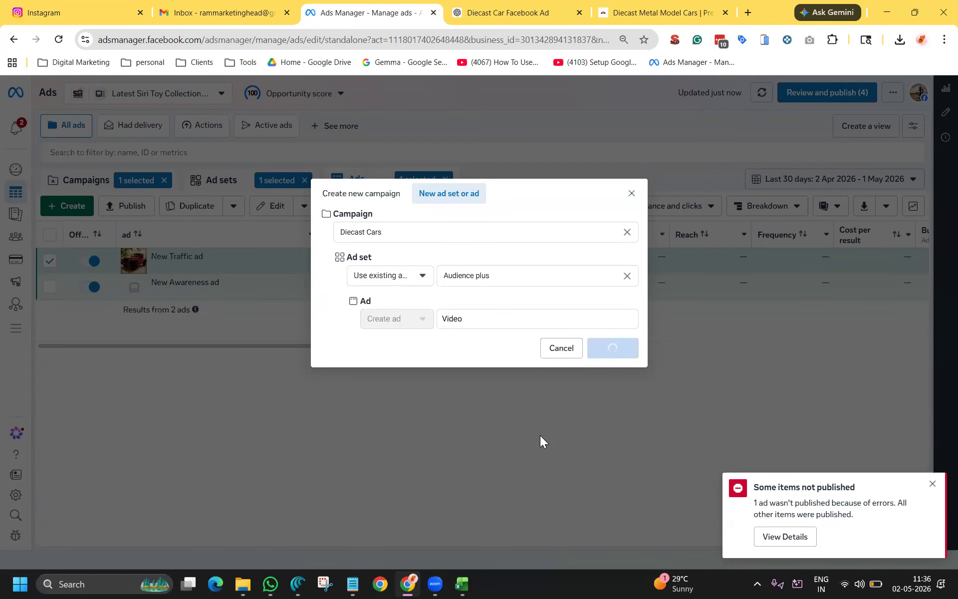
# Start a video creative for the Video ad and continue to media selection without adding a source URL, site links or products
pyautogui.scroll(-2, 339, 382)
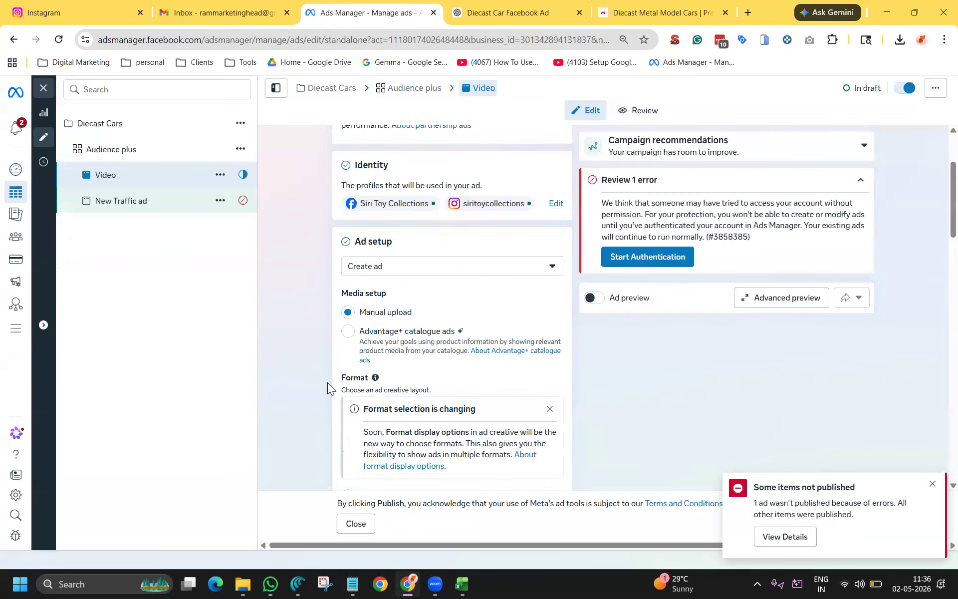
pyautogui.scroll(-5, 297, 372)
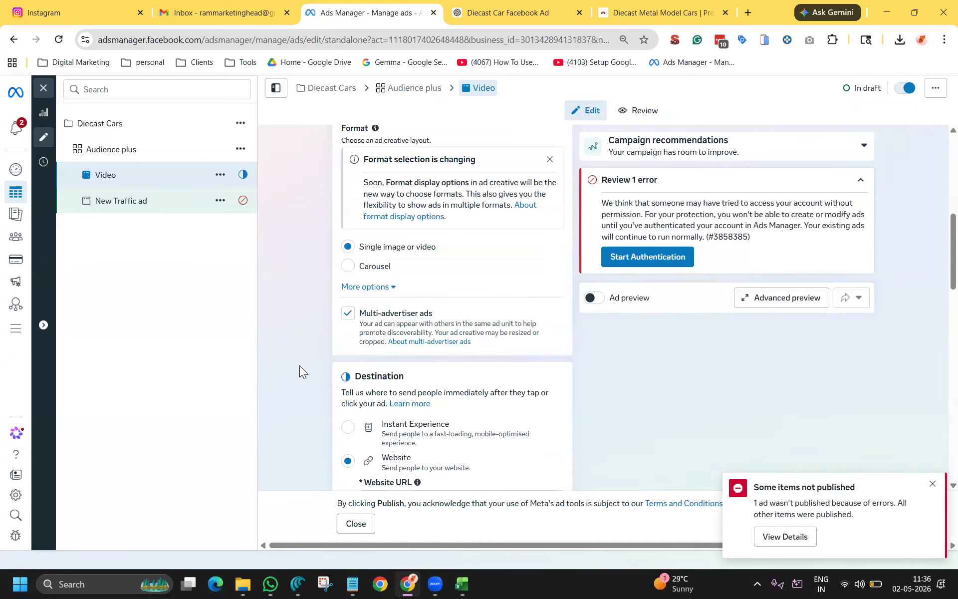
pyautogui.scroll(-14, 299, 366)
pyautogui.scroll(-3, 299, 366)
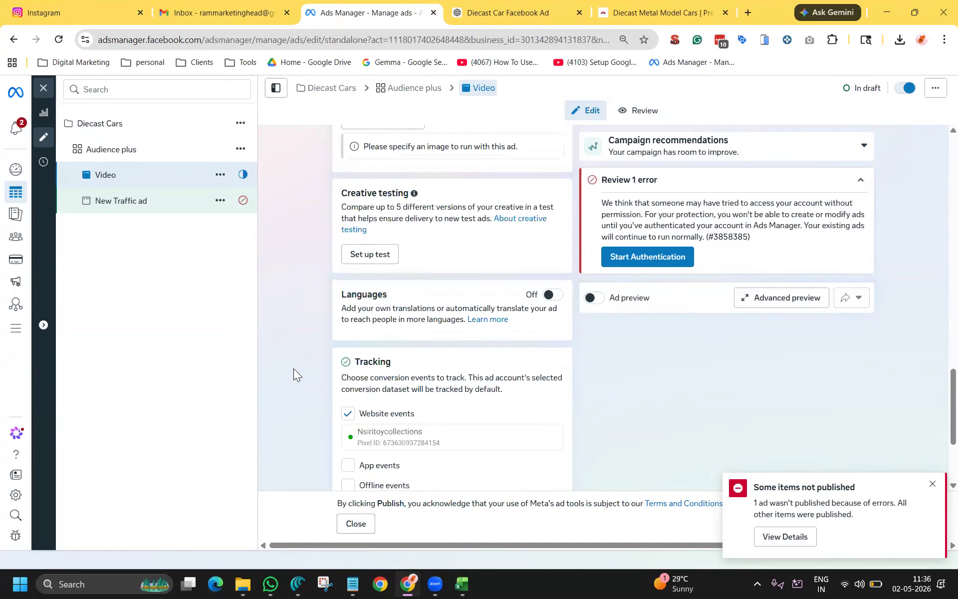
pyautogui.scroll(3, 373, 371)
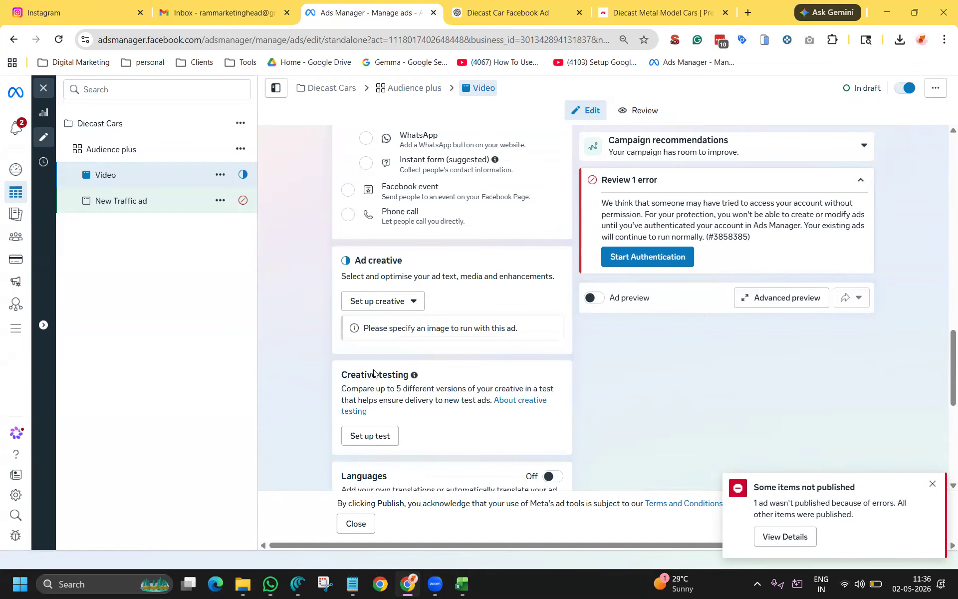
pyautogui.click(388, 308)
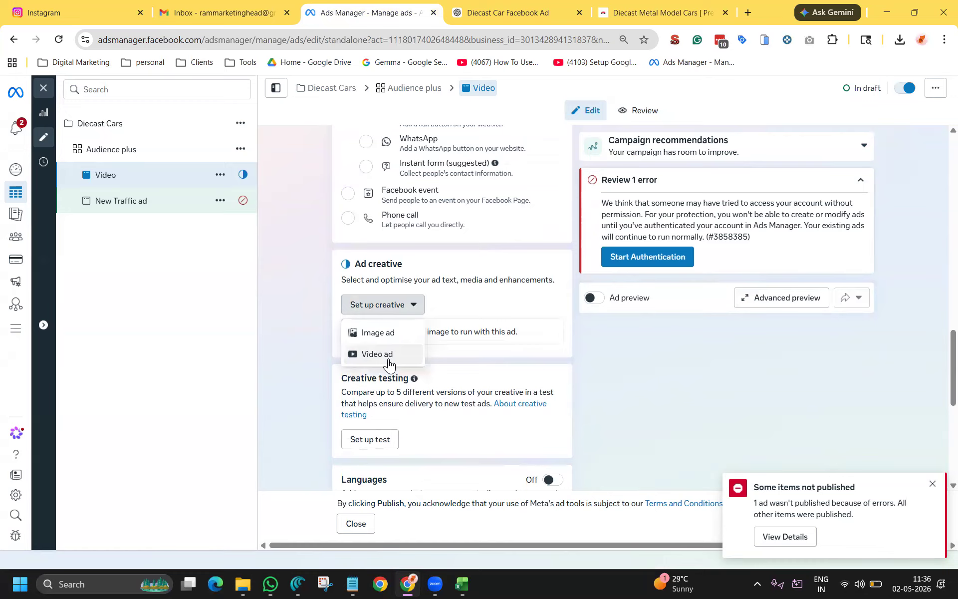
pyautogui.click(375, 355)
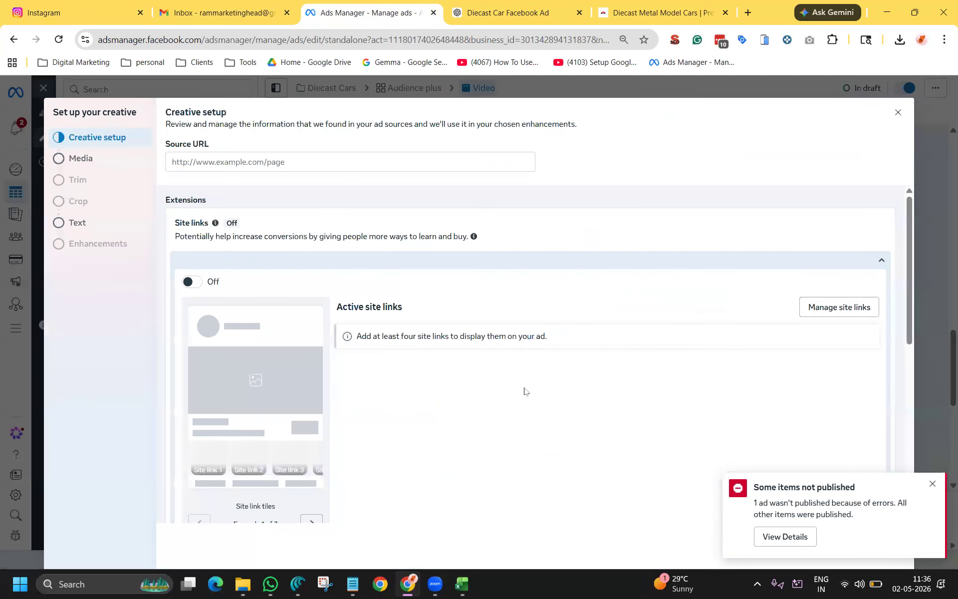
pyautogui.scroll(-5, 524, 391)
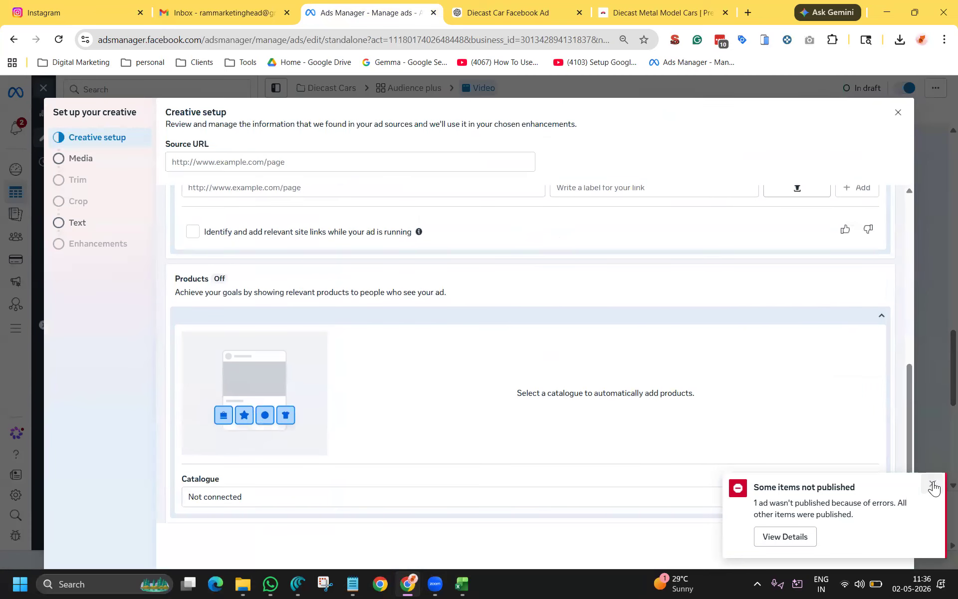
pyautogui.click(933, 485)
pyautogui.click(887, 546)
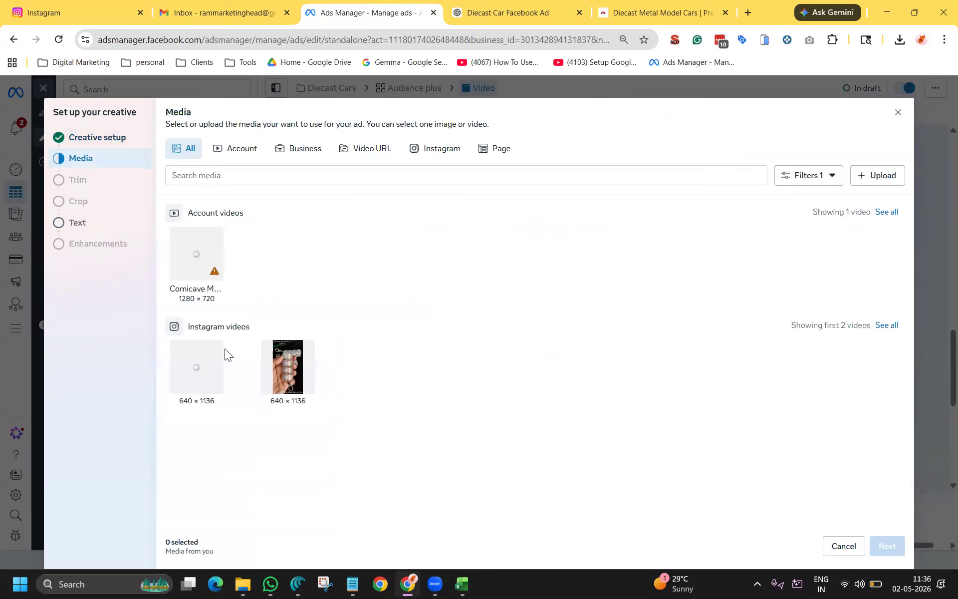
# Choose the first 1080 × 1920 video from the Siri Toy Collections page, skip trimming, and keep the original crops for all placements
pyautogui.click(205, 254)
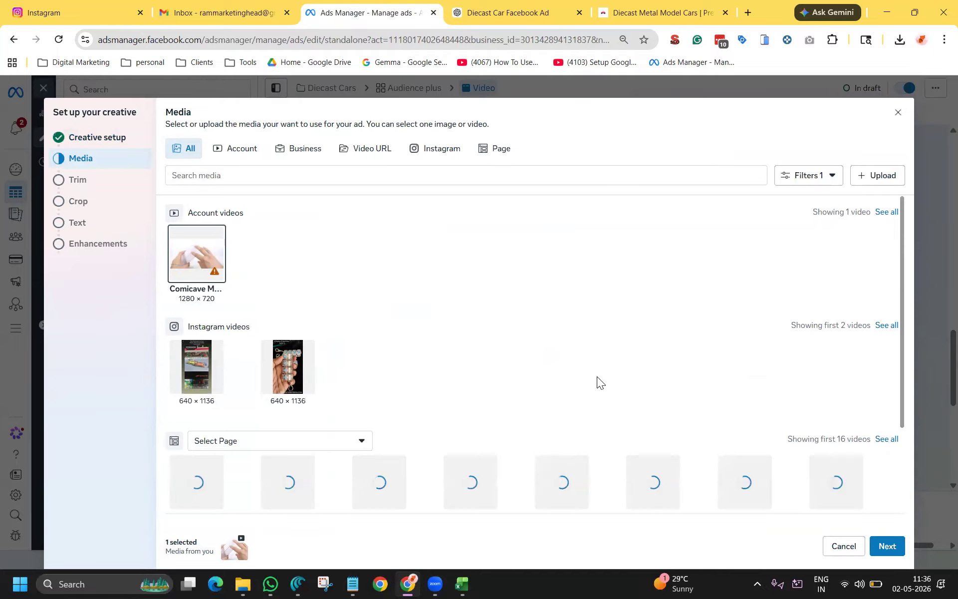
pyautogui.scroll(-3, 597, 376)
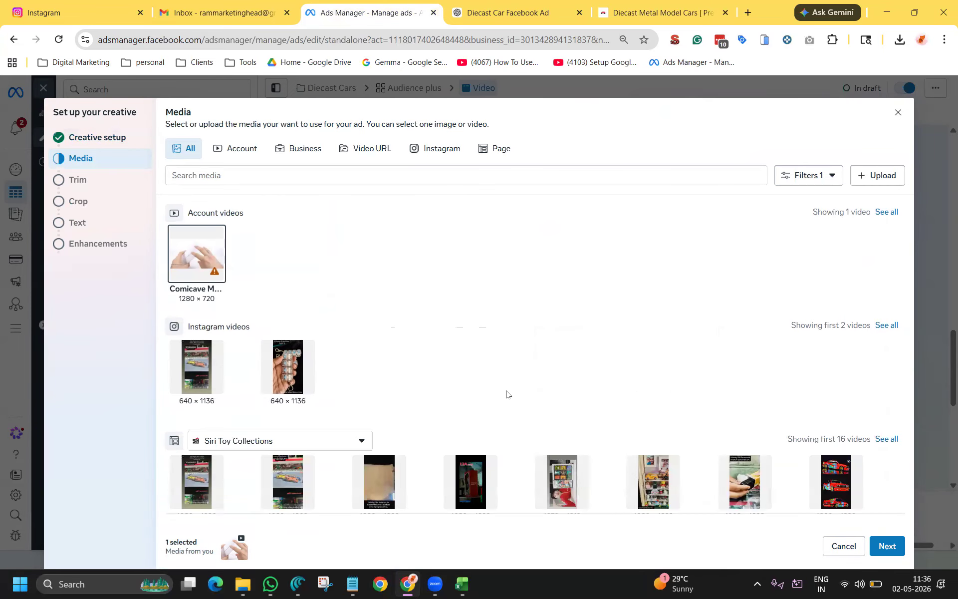
pyautogui.scroll(-3, 506, 394)
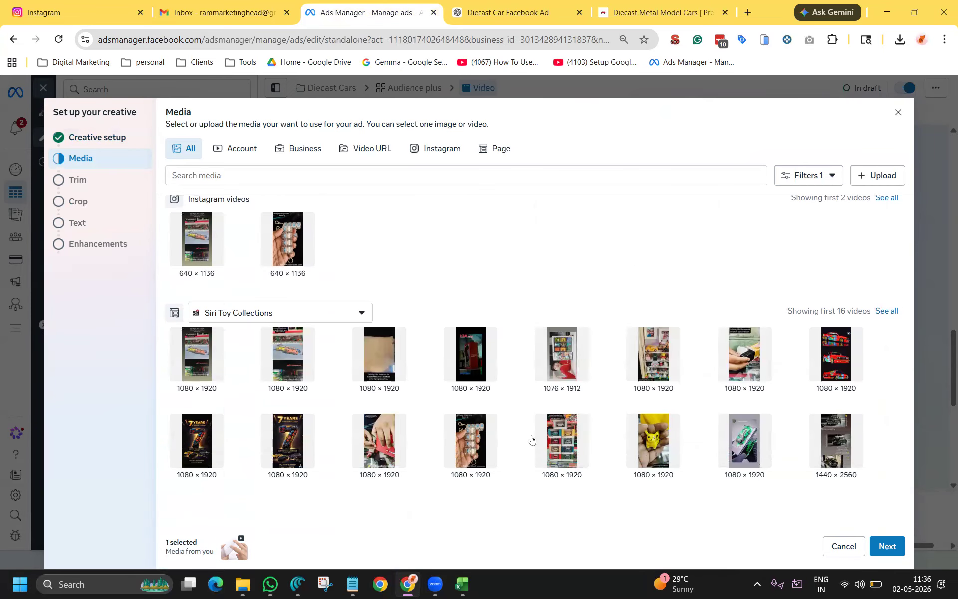
pyautogui.click(197, 363)
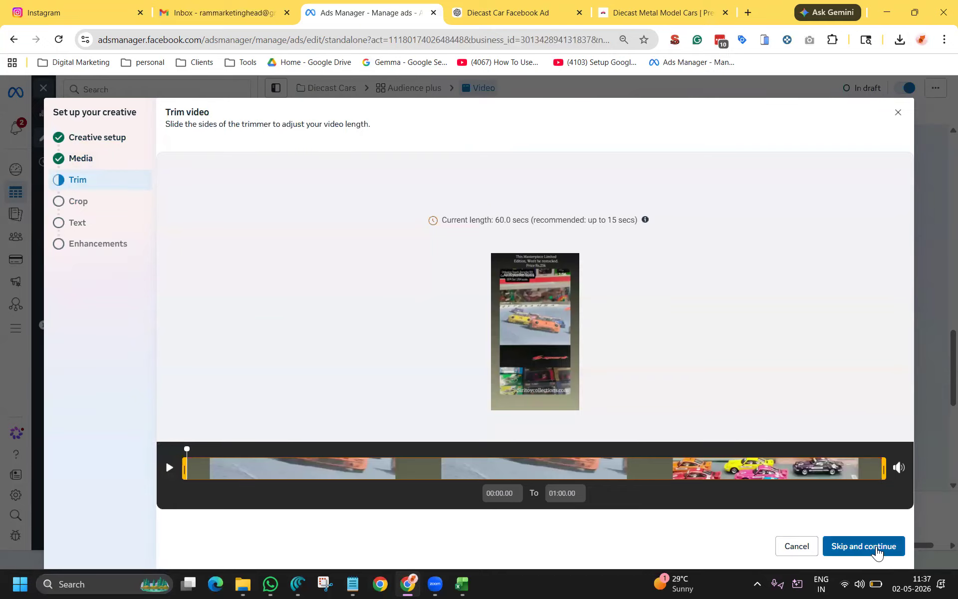
pyautogui.click(877, 553)
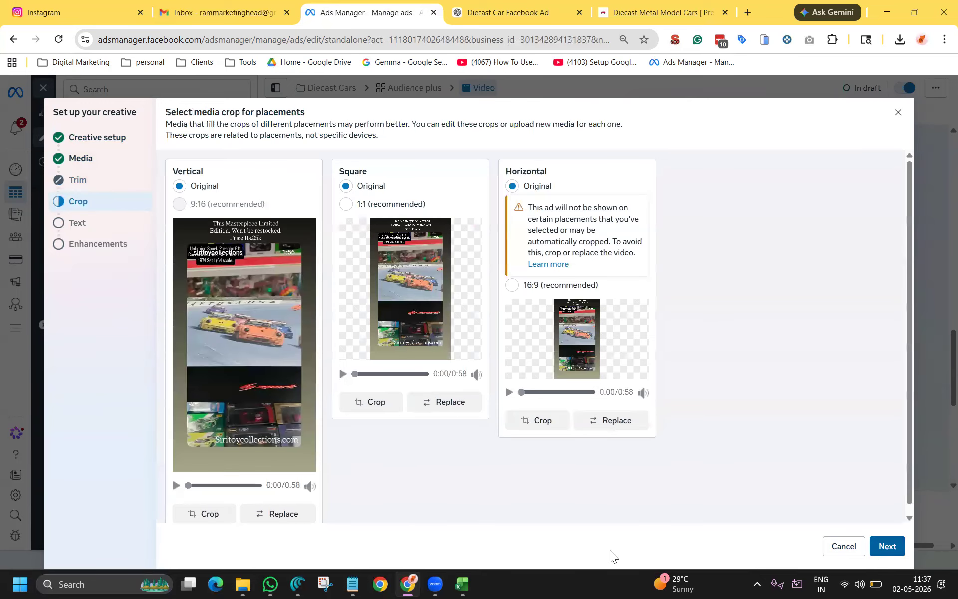
pyautogui.click(887, 546)
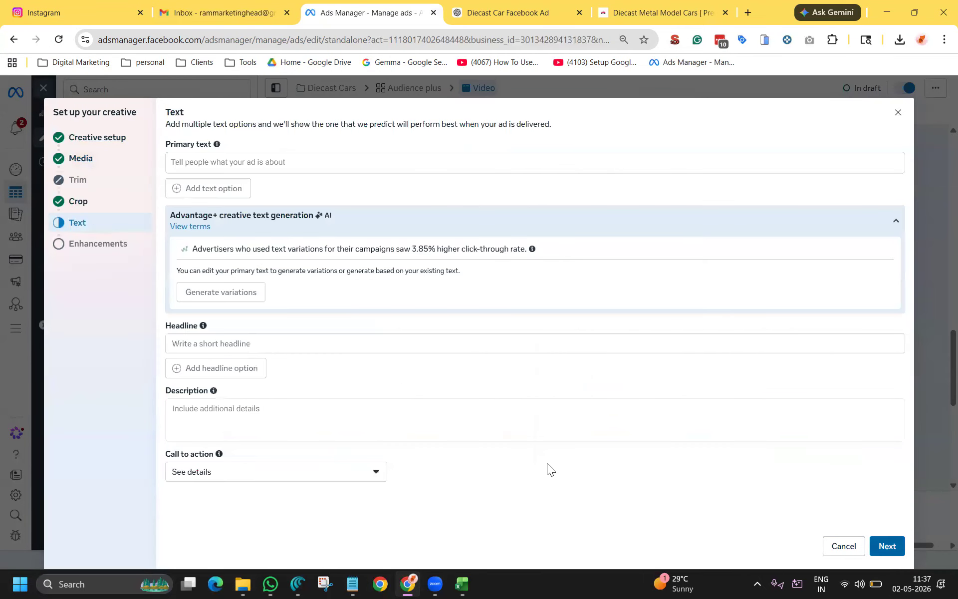
# Copy the Wrangler ad description from the ChatGPT conversation into the Video ad's primary text
pyautogui.click(238, 163)
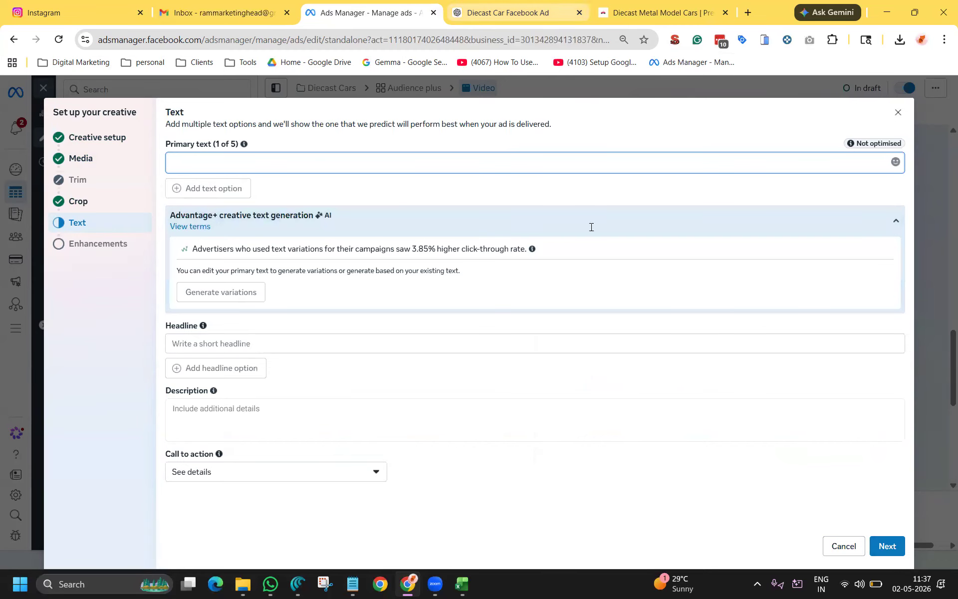
pyautogui.hotkey('ctrl', 'Tab')
pyautogui.rightClick(466, 234)
pyautogui.click(487, 241)
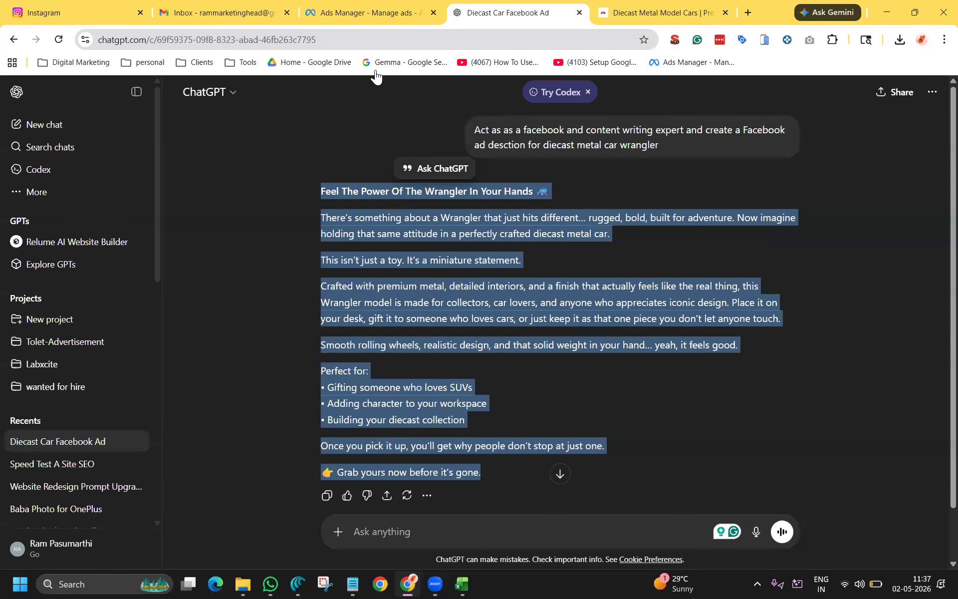
pyautogui.click(359, 22)
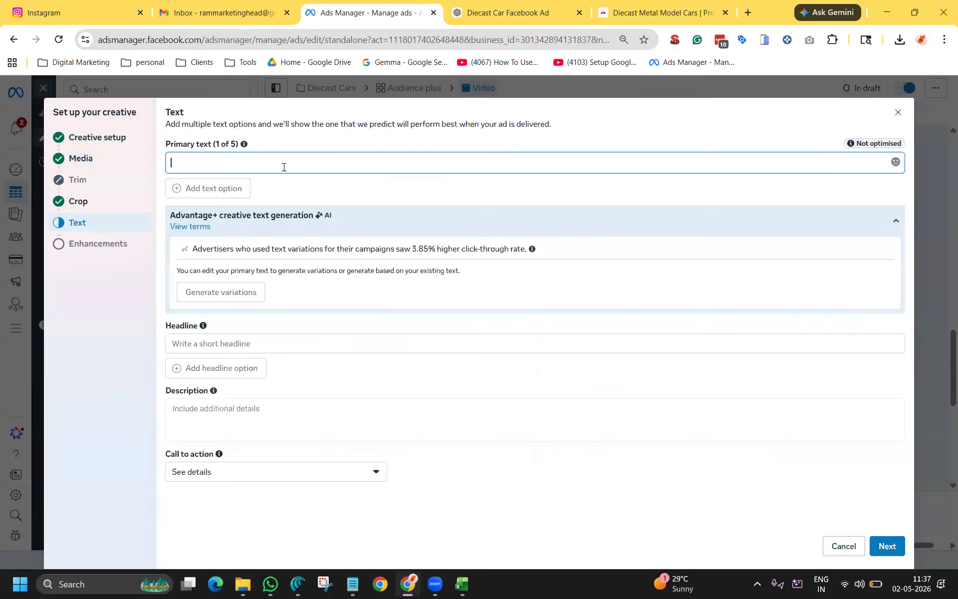
pyautogui.hotkey('ctrl', 'v')
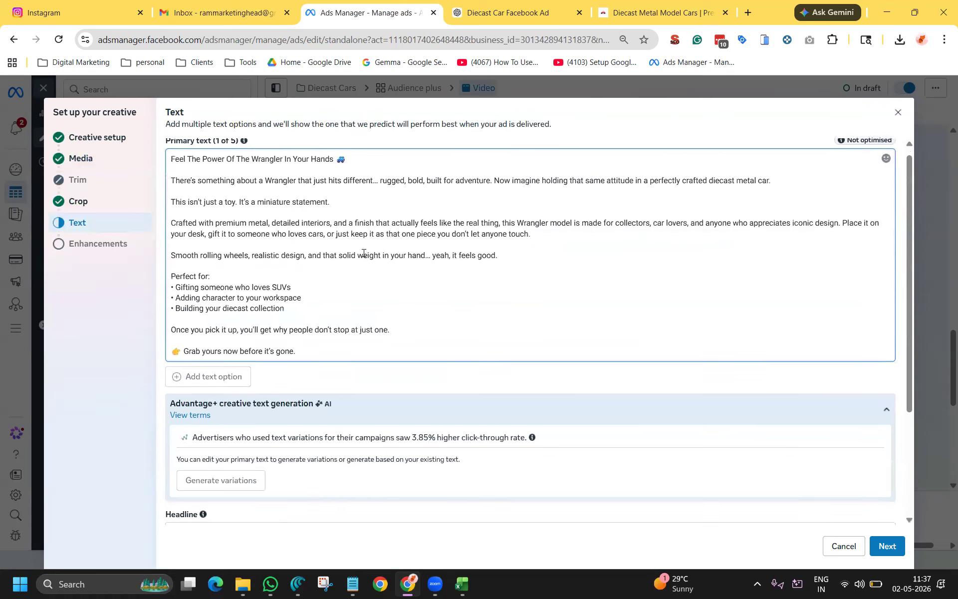
# Review the generated primary text and headline variations, then enter "Limited Stock 5 left" as the ad description
pyautogui.scroll(-6, 534, 283)
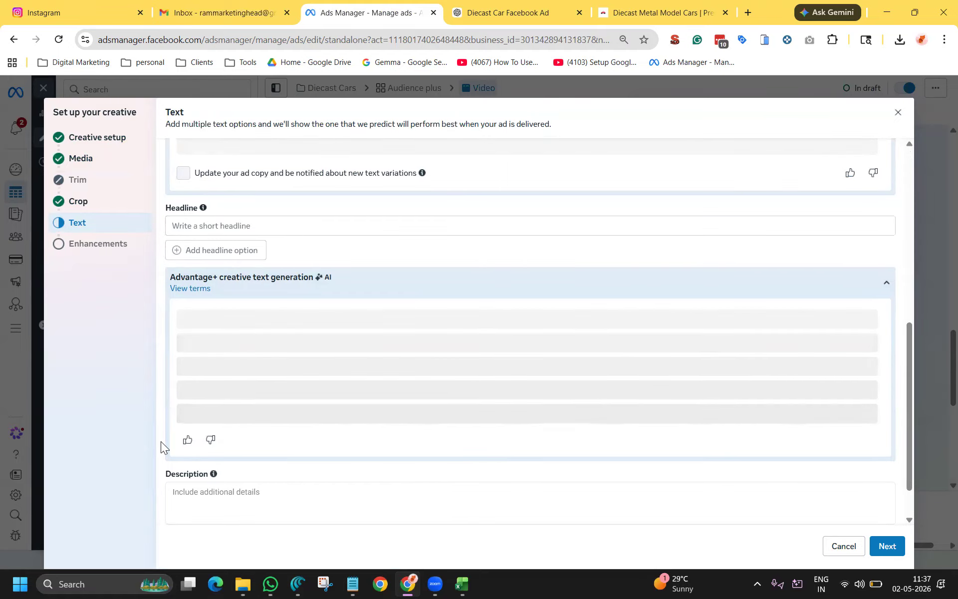
pyautogui.scroll(8, 452, 372)
pyautogui.scroll(-4, 434, 389)
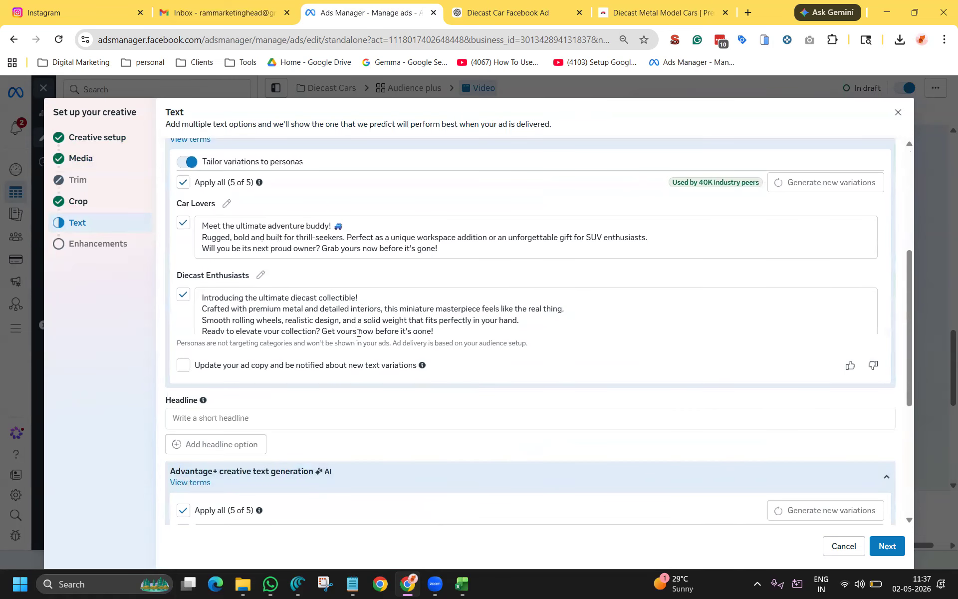
pyautogui.scroll(4, 356, 322)
pyautogui.scroll(-6, 359, 309)
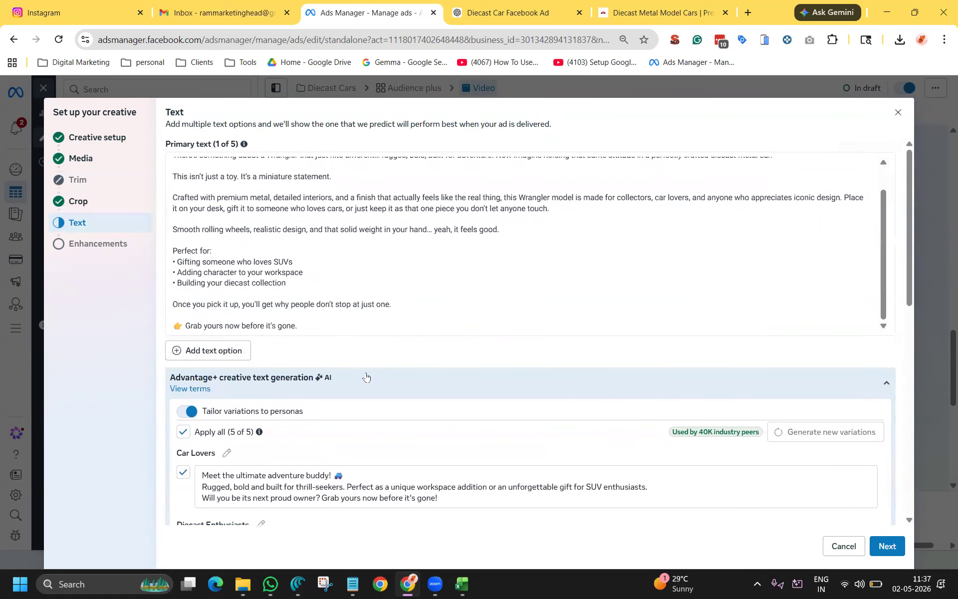
pyautogui.scroll(-4, 373, 341)
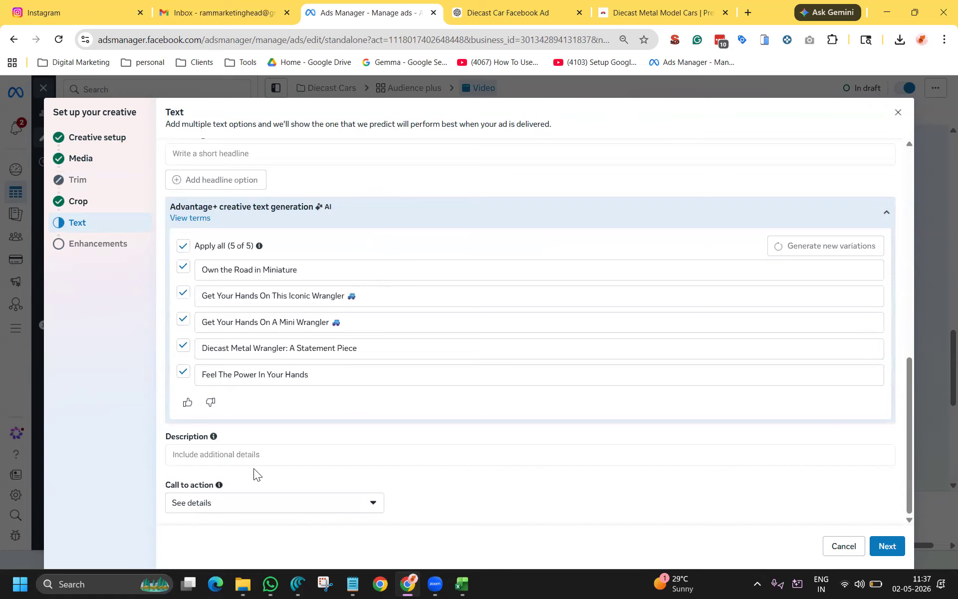
pyautogui.click(279, 452)
pyautogui.scroll(-1, 564, 484)
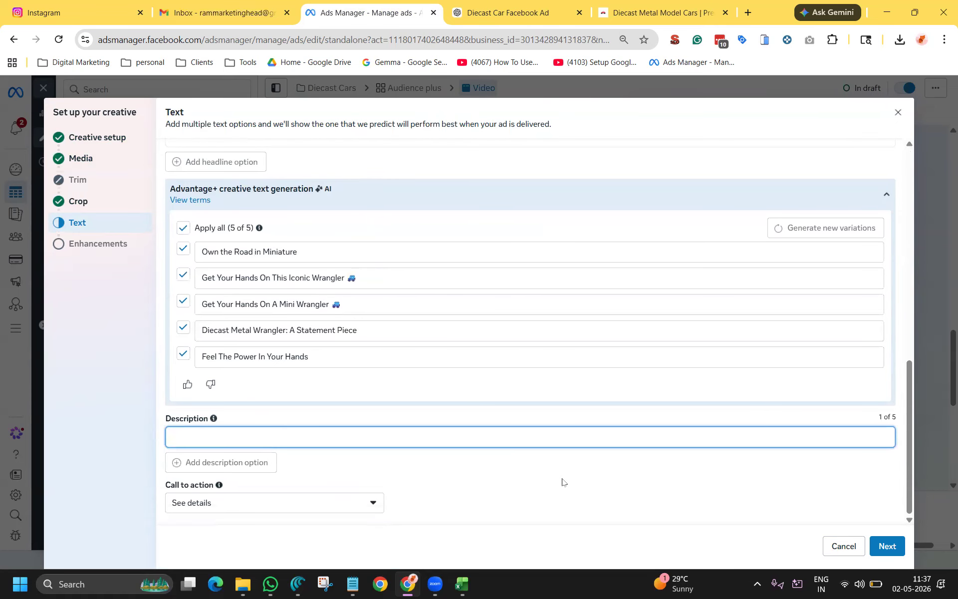
pyautogui.write('Limited Stock 5 lev')
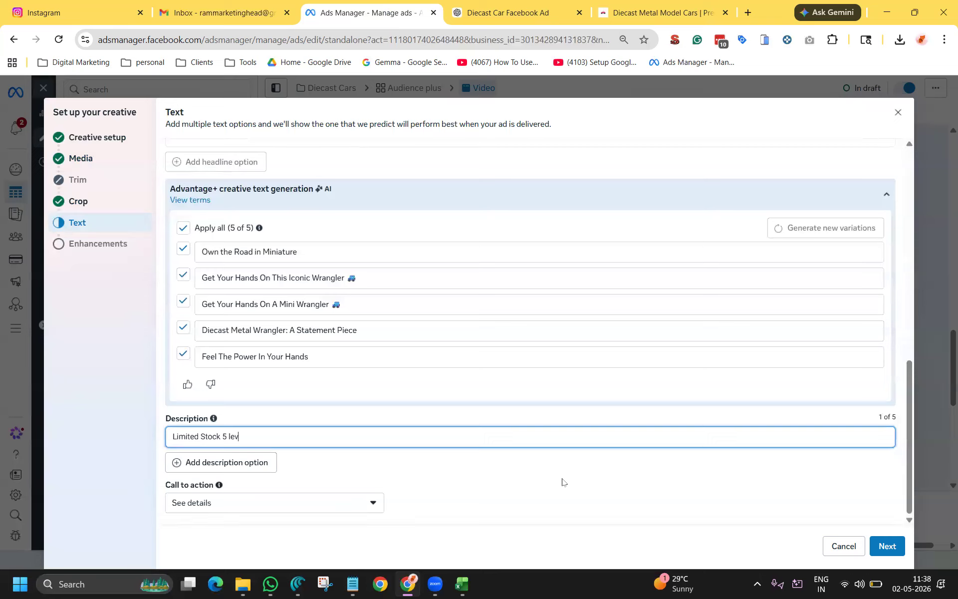
# Set the call to action to "Get offer" and finish the creative setup with the suggested enhancements left as they are
pyautogui.click(286, 514)
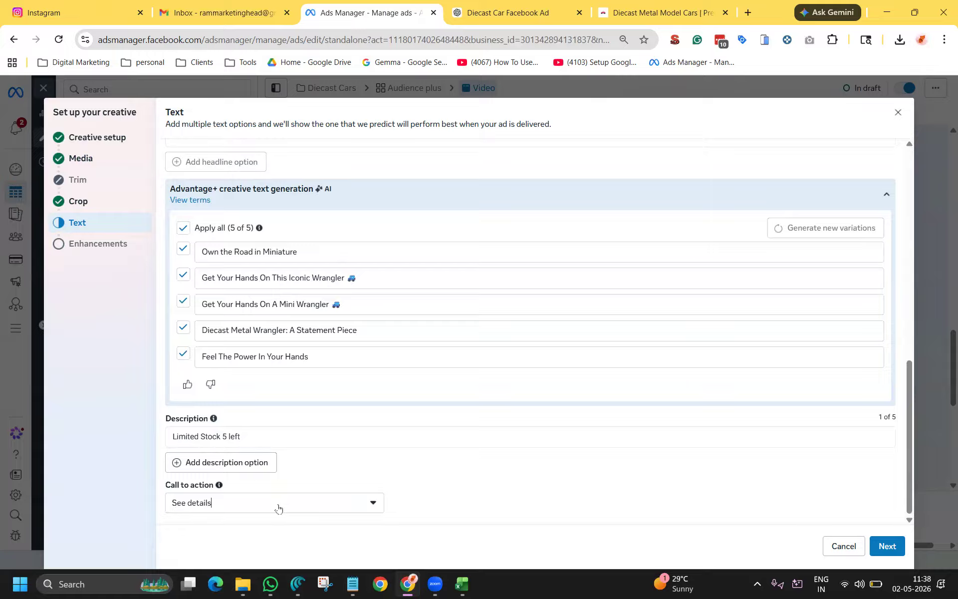
pyautogui.click(278, 508)
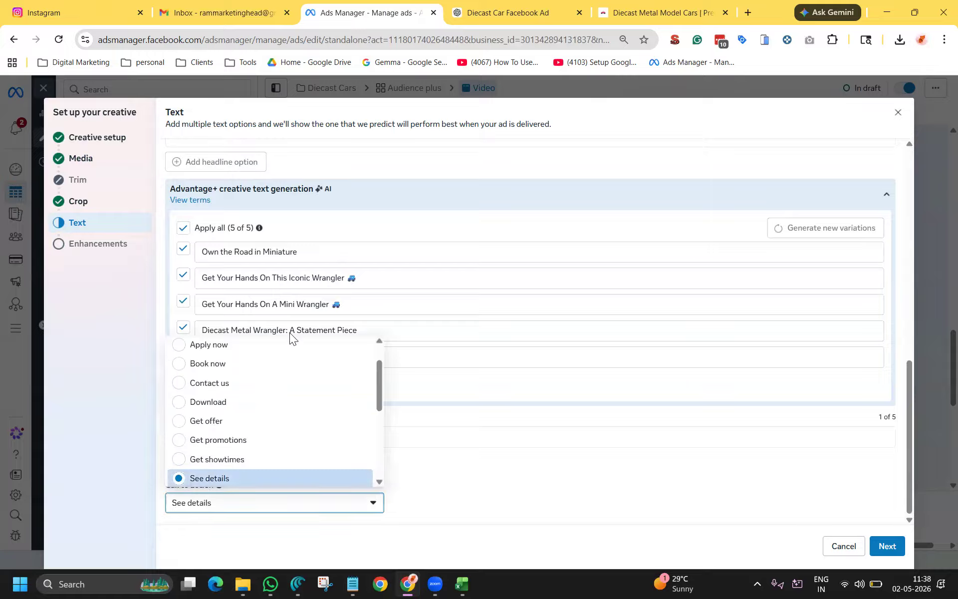
pyautogui.click(266, 420)
pyautogui.click(884, 544)
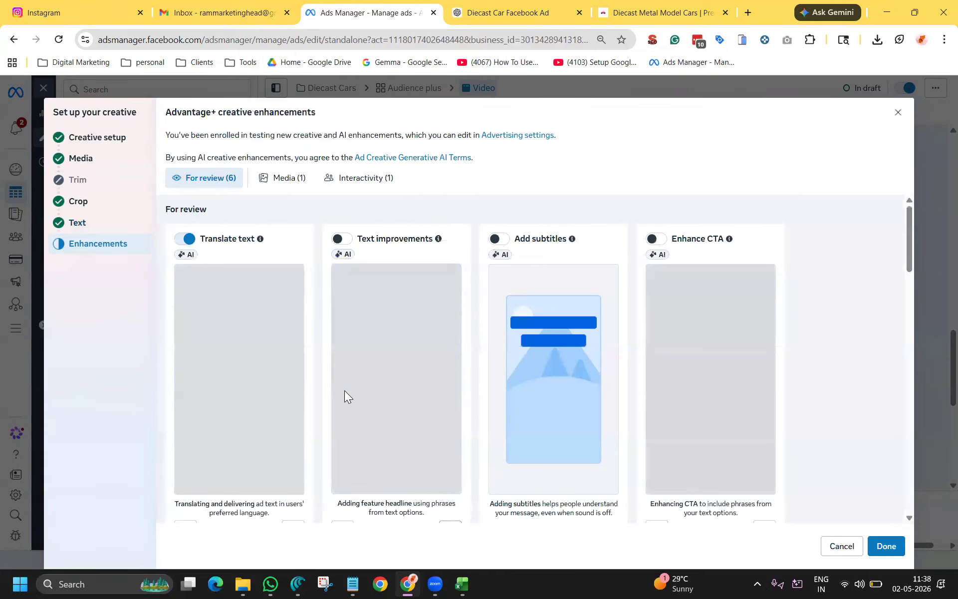
pyautogui.scroll(-5, 345, 390)
pyautogui.scroll(5, 344, 390)
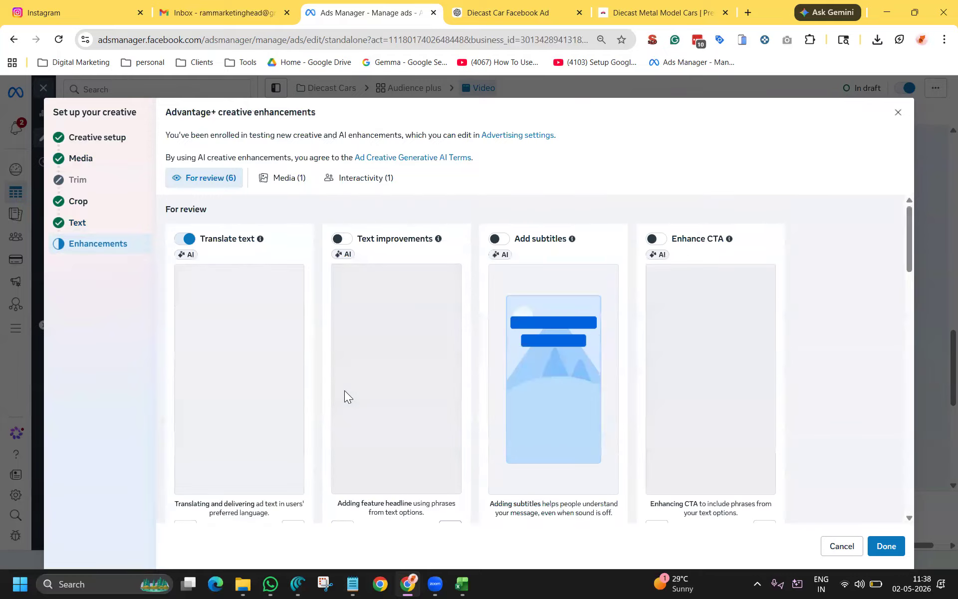
pyautogui.scroll(-5, 271, 360)
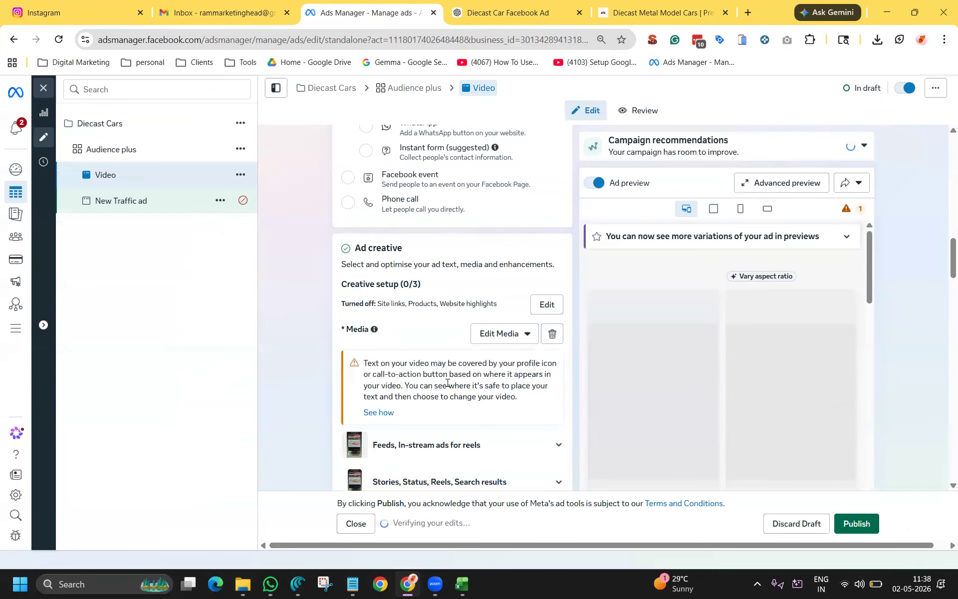
# Examine the Video ad's feed previews, placement media, primary text and generated text variations in the ad editor
pyautogui.scroll(-5, 447, 383)
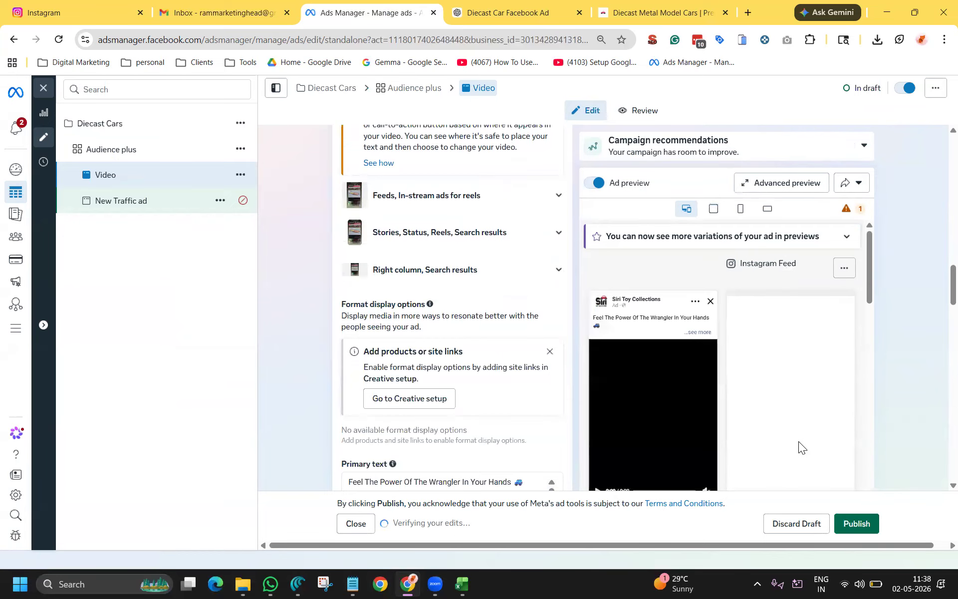
pyautogui.scroll(-3, 669, 411)
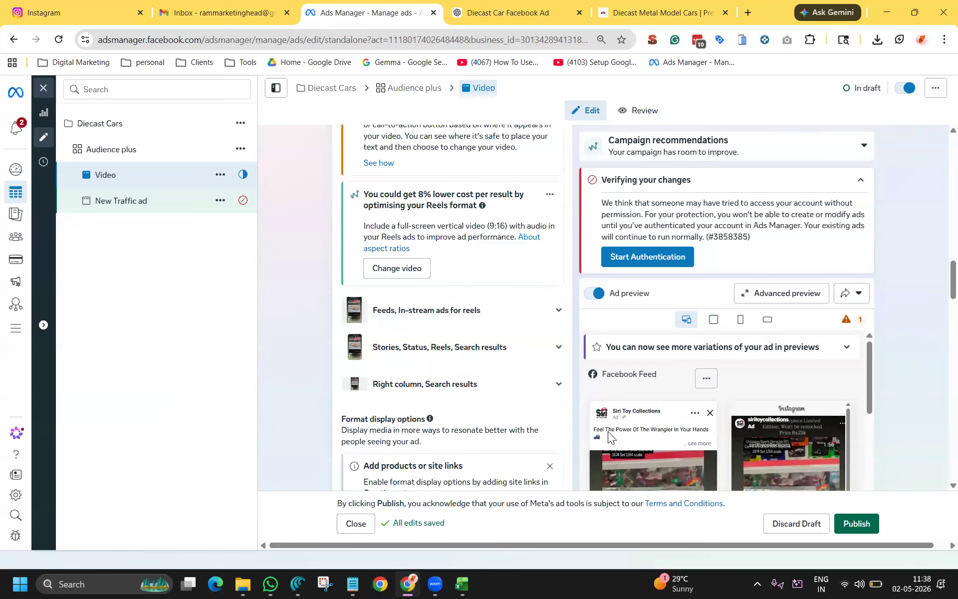
pyautogui.scroll(-5, 631, 435)
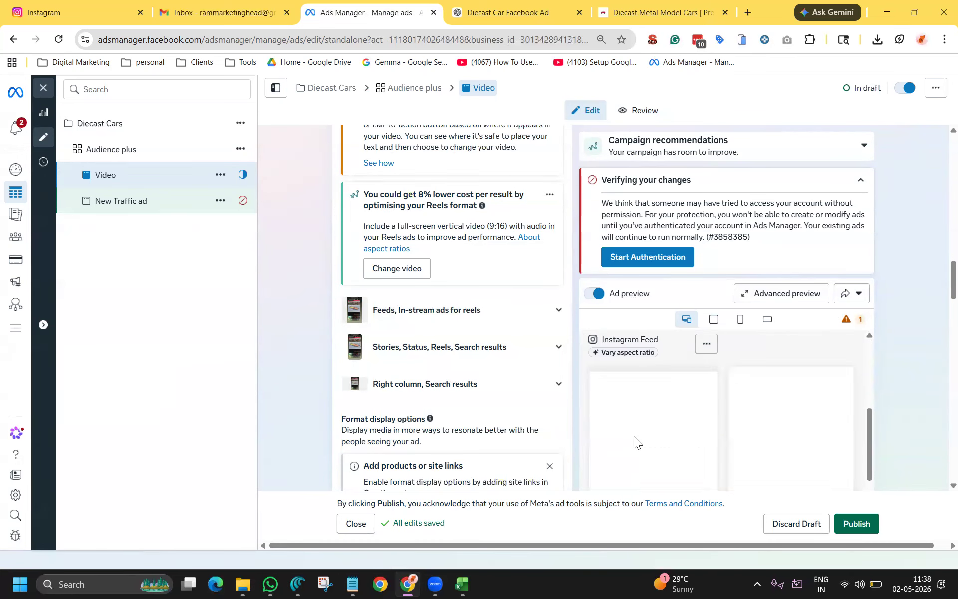
pyautogui.scroll(2, 633, 436)
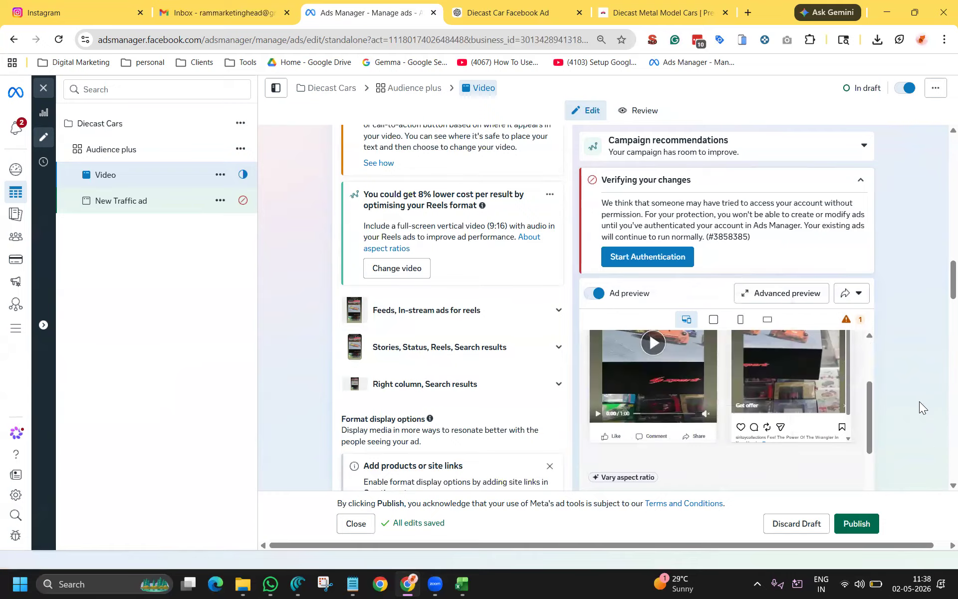
pyautogui.scroll(-5, 917, 403)
pyautogui.scroll(-1, 763, 379)
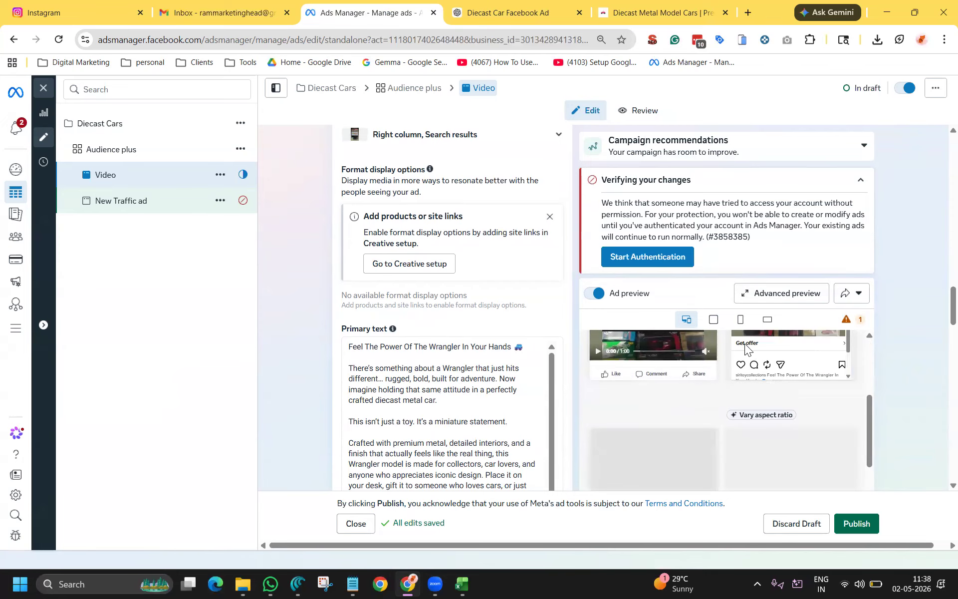
pyautogui.scroll(-5, 897, 434)
pyautogui.scroll(-2, 720, 455)
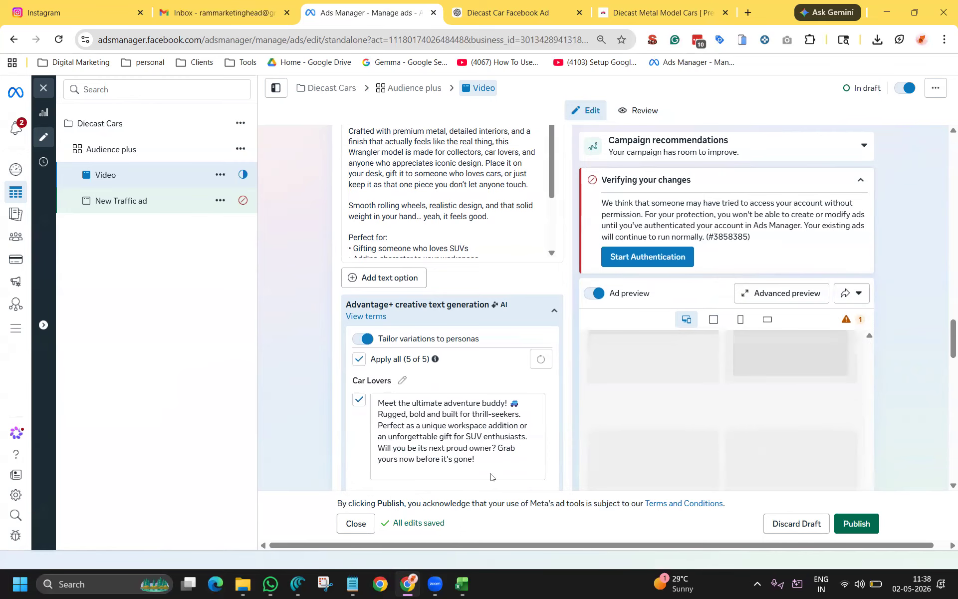
# Examine the Video ad's headline variations and its advanced preview across all Facebook and Instagram placements, then save the preview
pyautogui.scroll(-3, 352, 407)
pyautogui.scroll(-5, 352, 407)
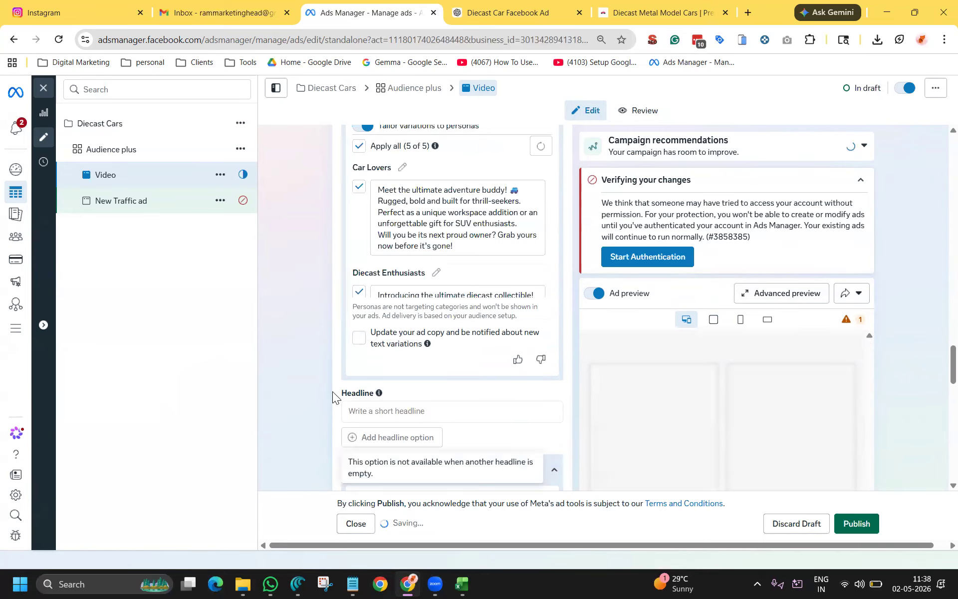
pyautogui.scroll(-5, 350, 324)
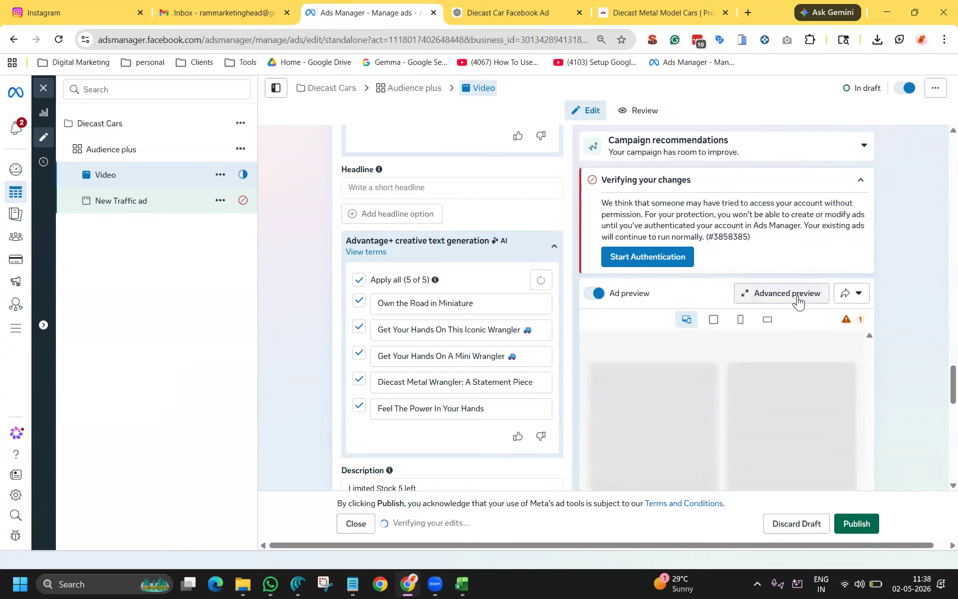
pyautogui.click(797, 295)
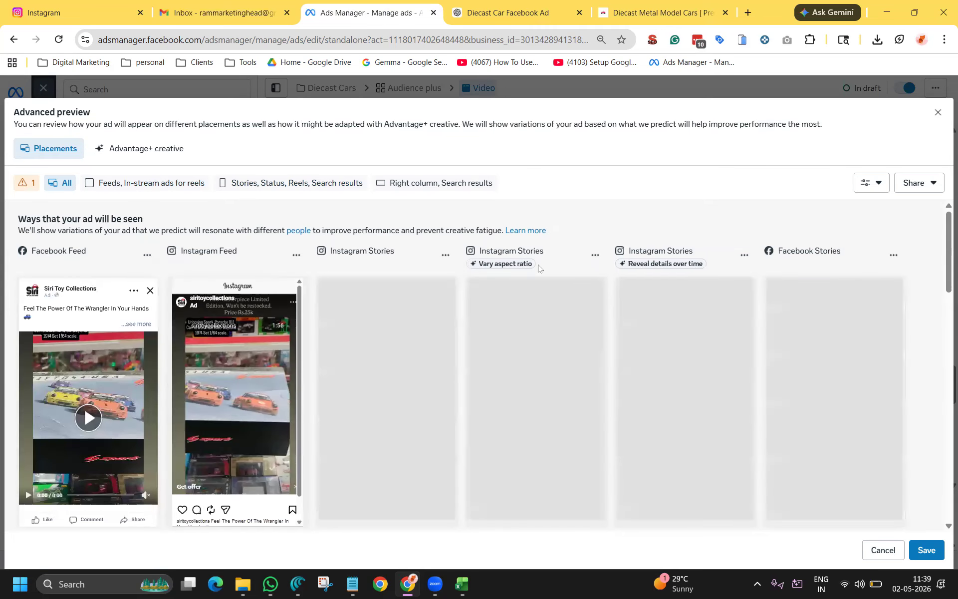
pyautogui.click(499, 264)
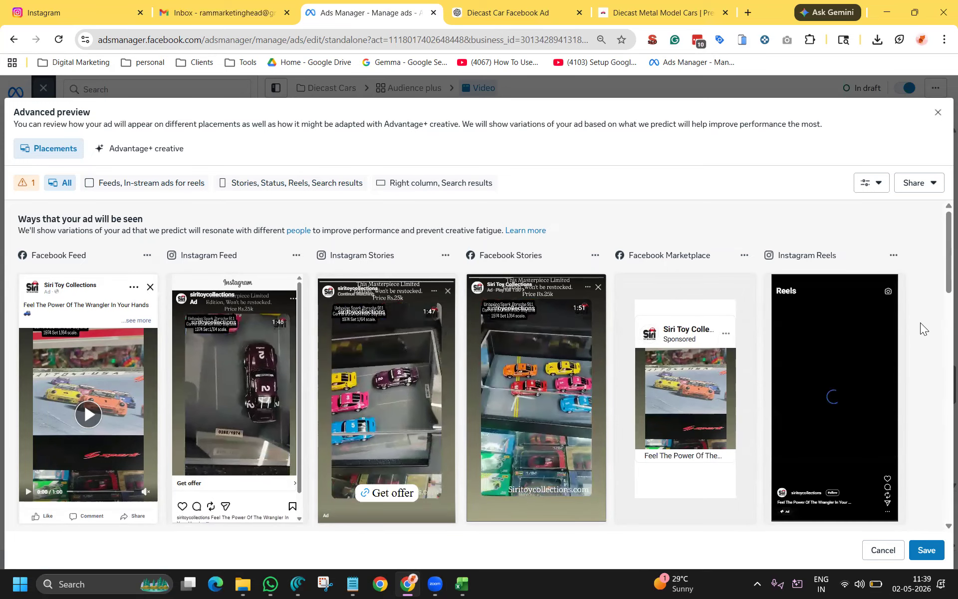
pyautogui.scroll(-5, 919, 360)
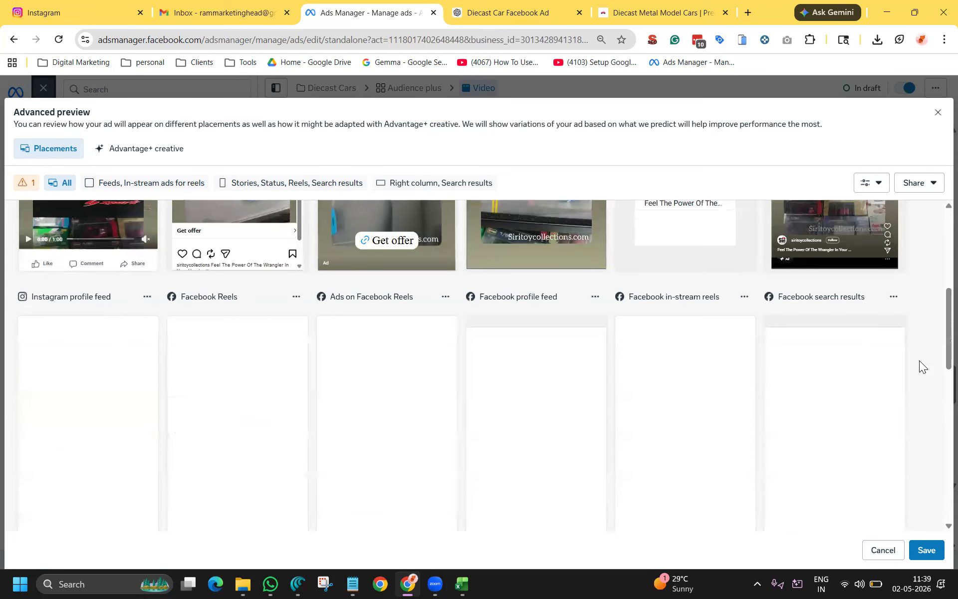
pyautogui.scroll(-1, 919, 360)
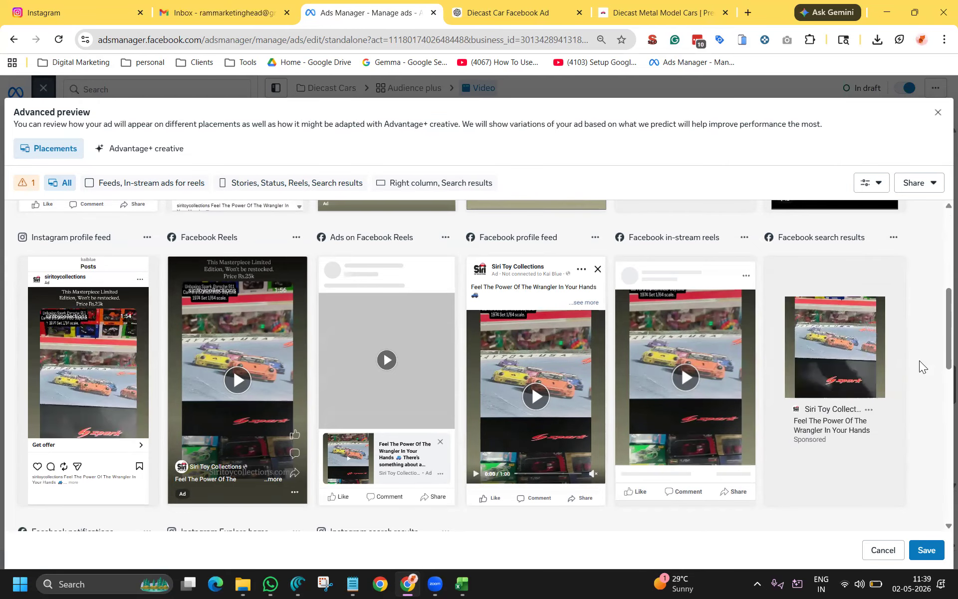
pyautogui.scroll(-5, 918, 360)
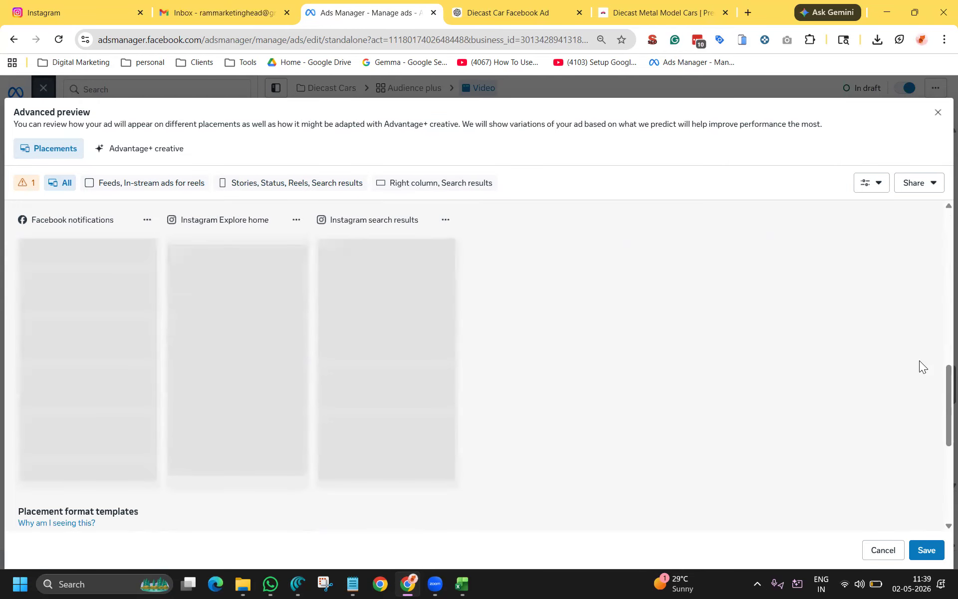
pyautogui.scroll(-5, 919, 360)
pyautogui.scroll(-1, 919, 360)
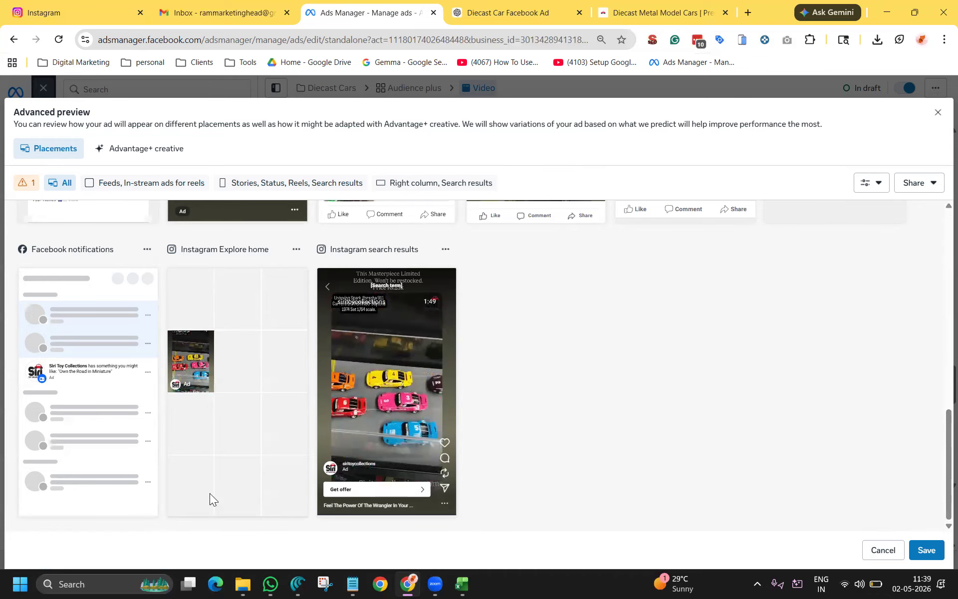
pyautogui.scroll(10, 744, 489)
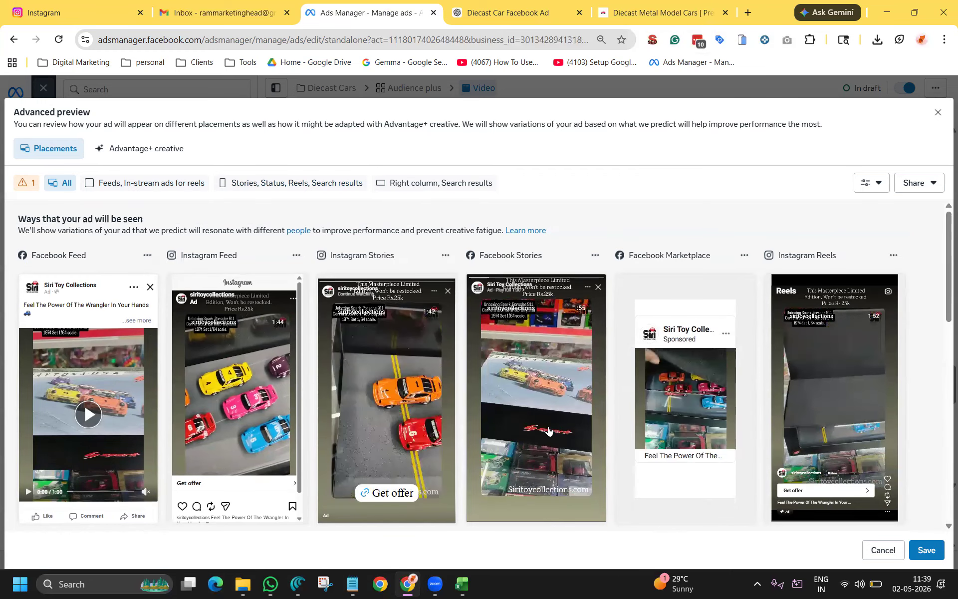
pyautogui.scroll(-10, 548, 430)
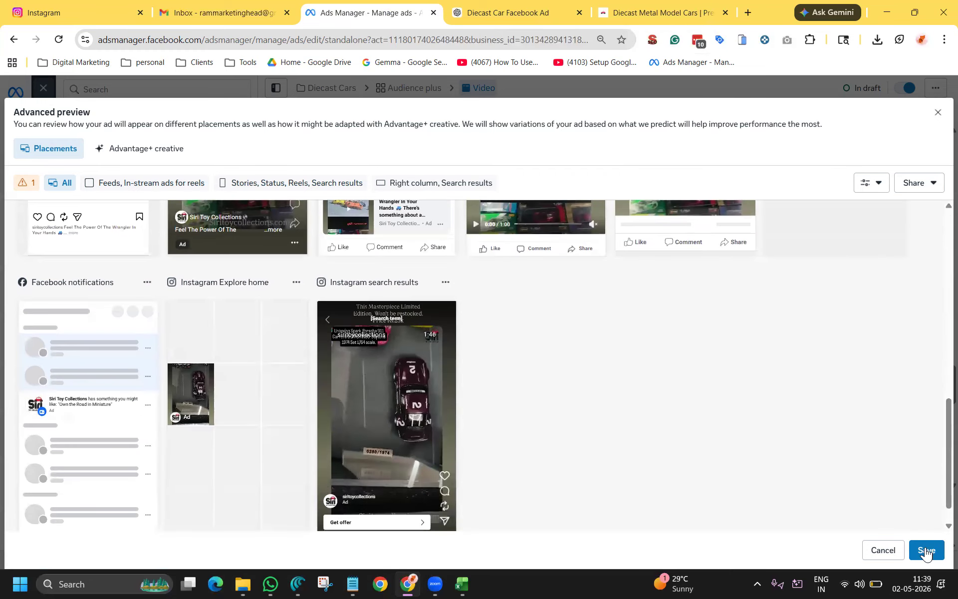
pyautogui.click(926, 550)
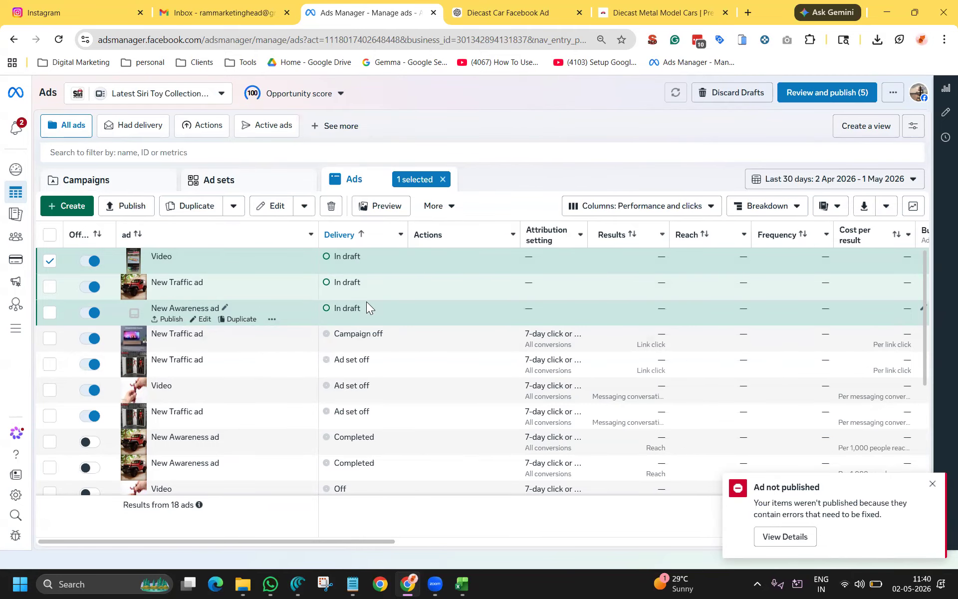
# Duplicate the Audience plus ad set in the Diecast Cars campaign with the Advantage+ placements recommendation applied
pyautogui.click(249, 182)
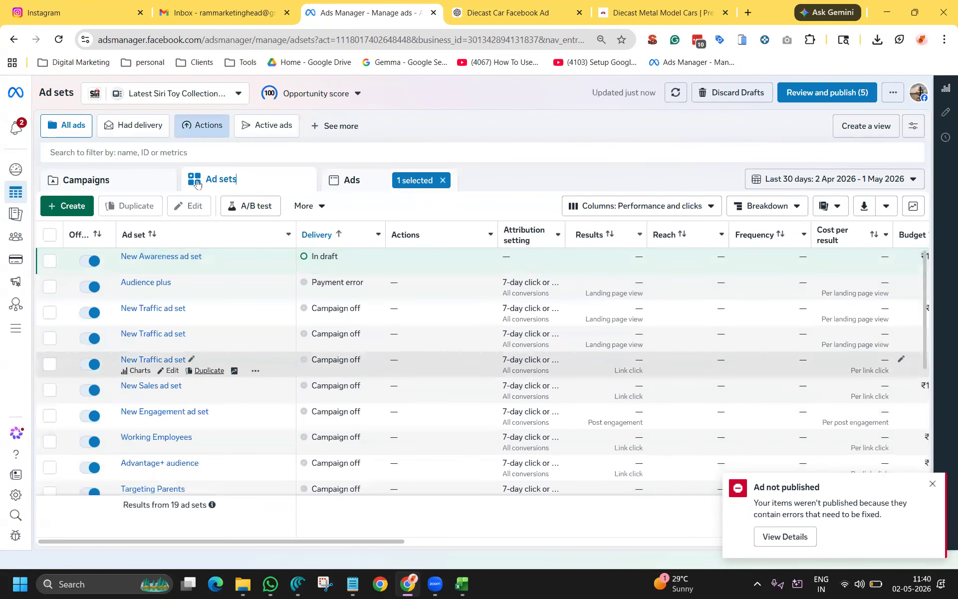
pyautogui.click(106, 189)
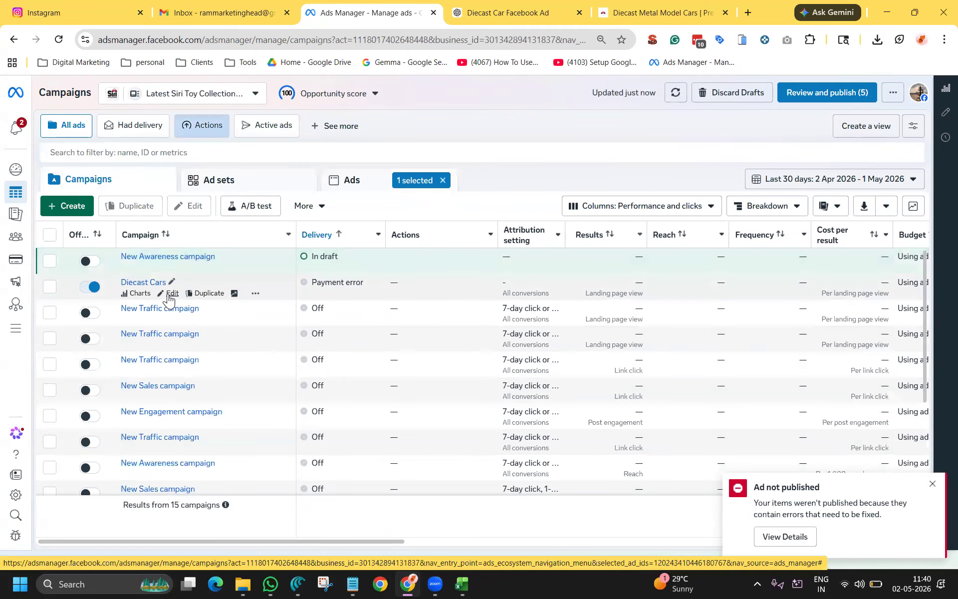
pyautogui.click(171, 294)
pyautogui.click(142, 153)
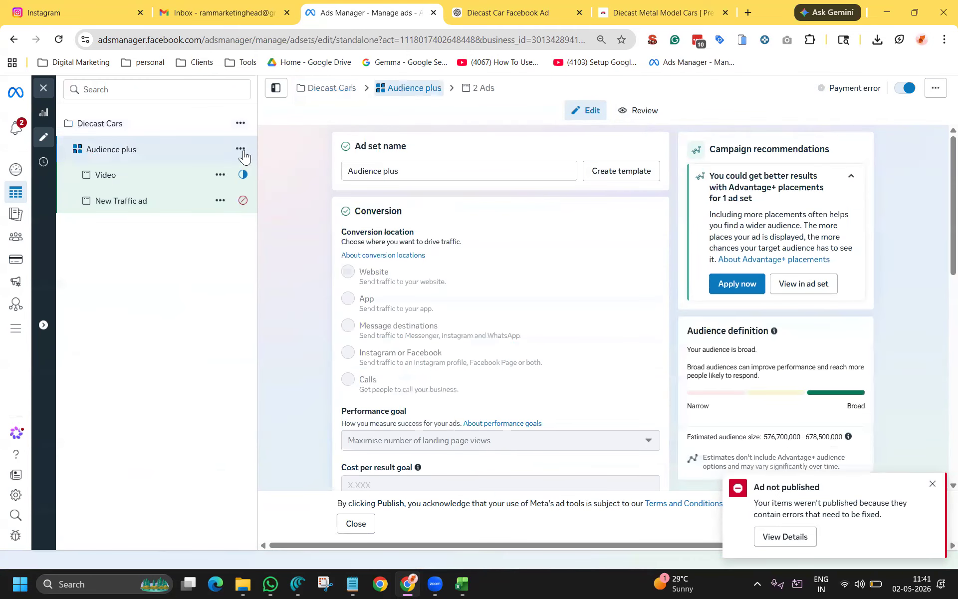
pyautogui.click(242, 151)
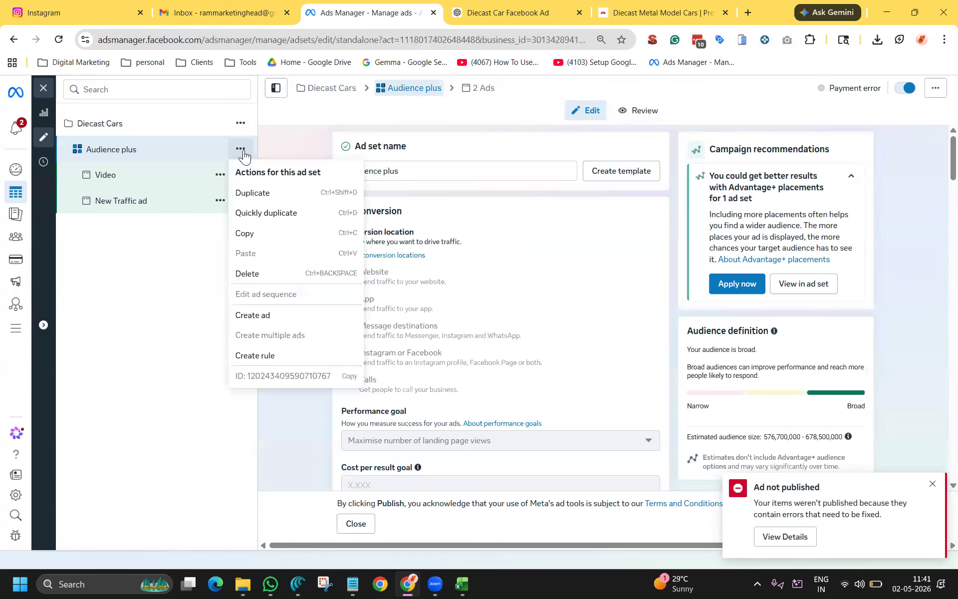
pyautogui.click(258, 196)
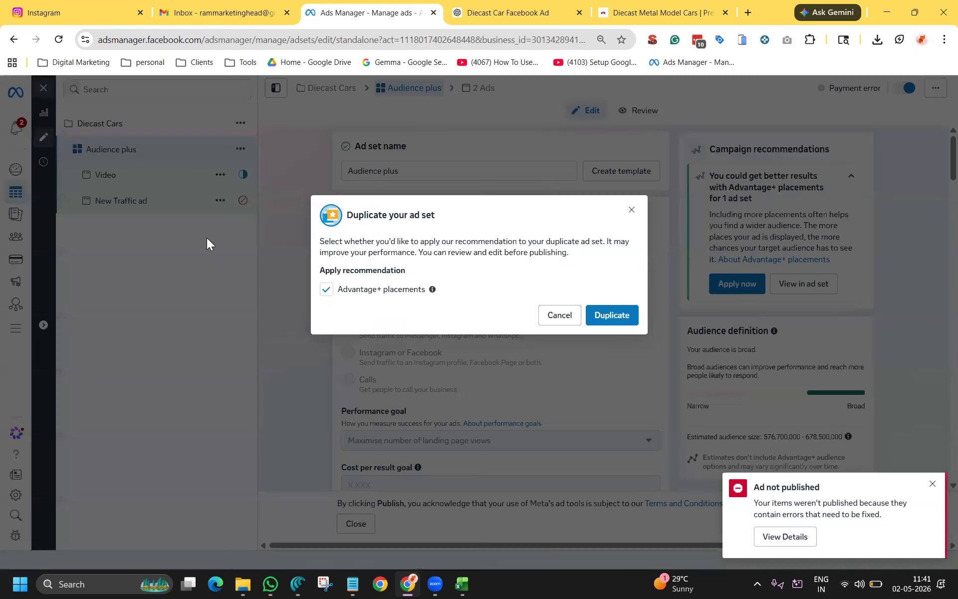
pyautogui.click(631, 325)
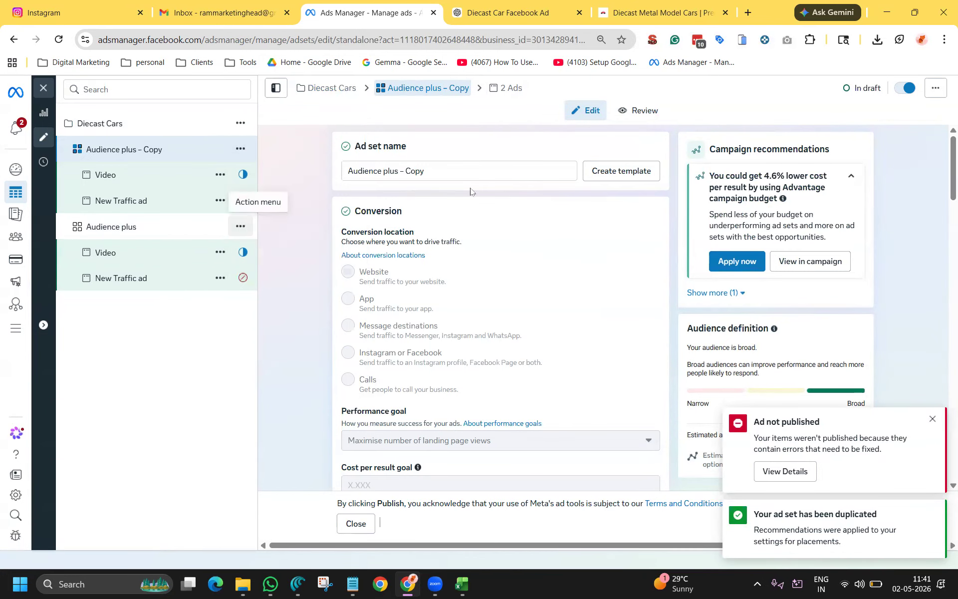
# Rename the duplicated ad set as "Custom Audience"
pyautogui.click(474, 169)
pyautogui.hotkey('ctrl', 'a')
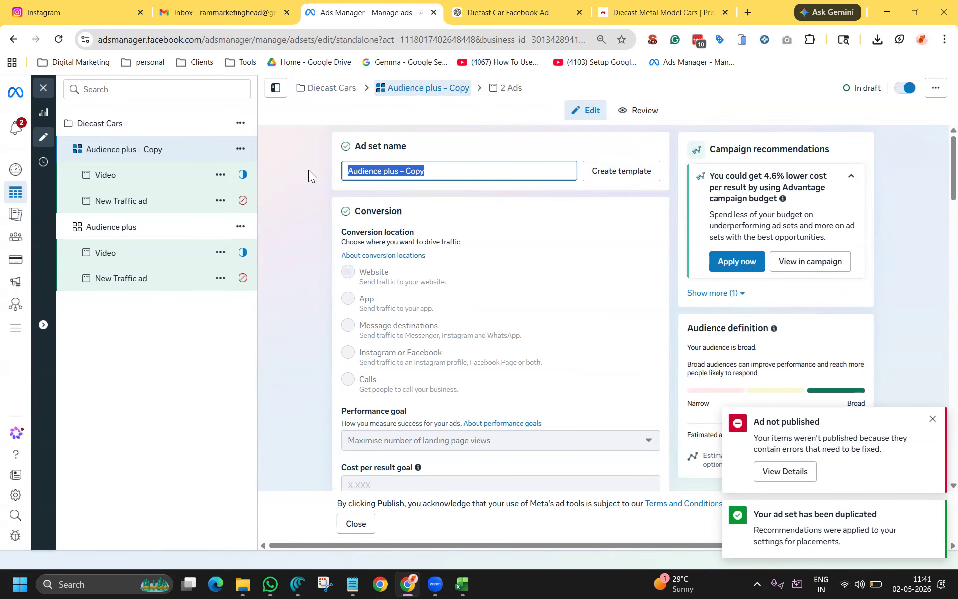
pyautogui.press('BackSpace')
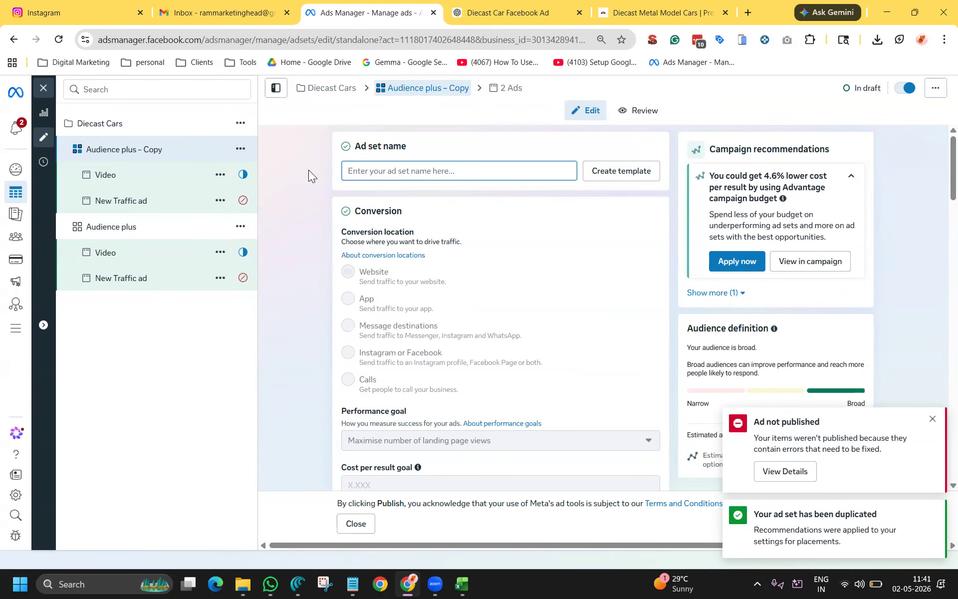
pyautogui.write('Custom')
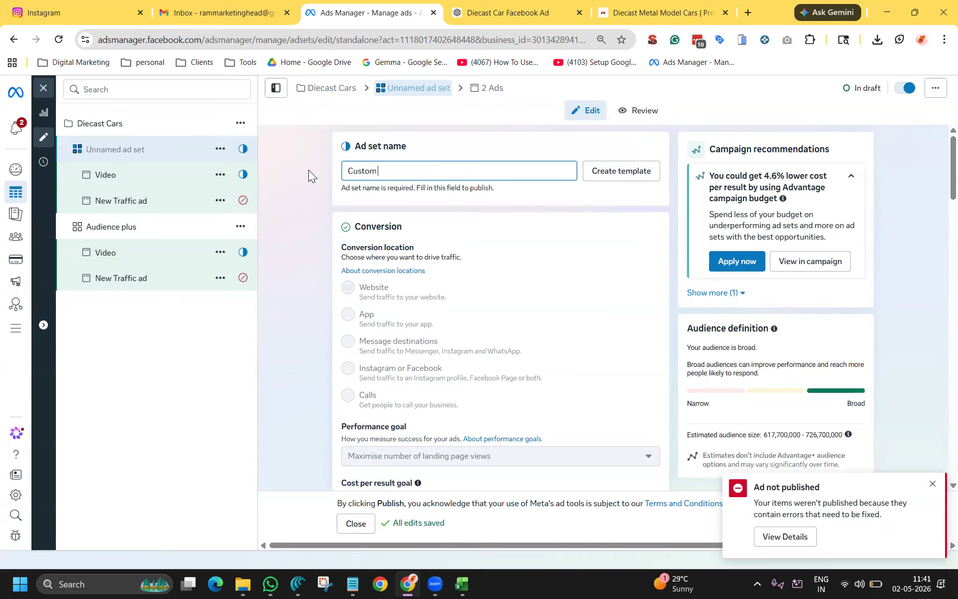
pyautogui.write(' Aud')
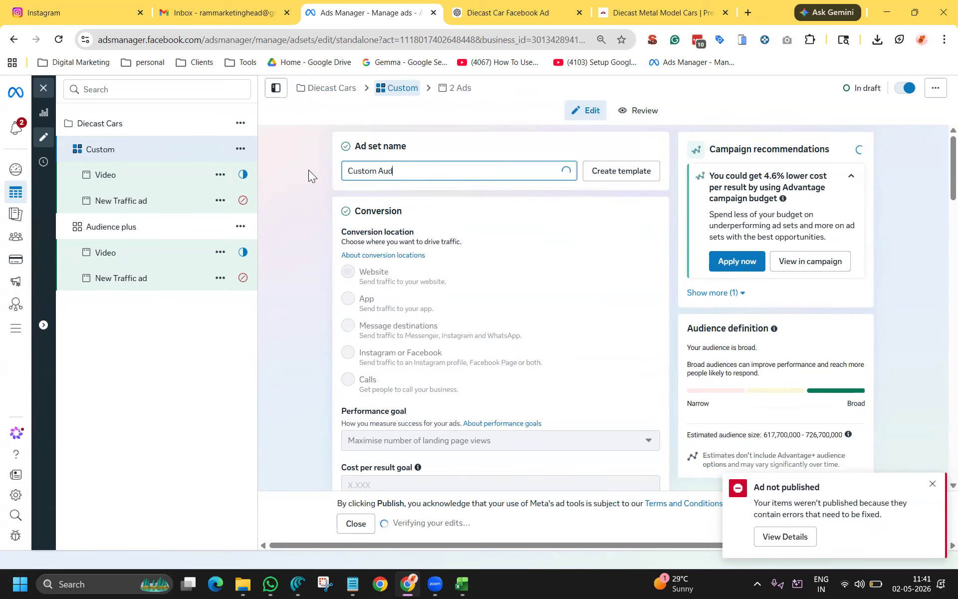
pyautogui.write('ience')
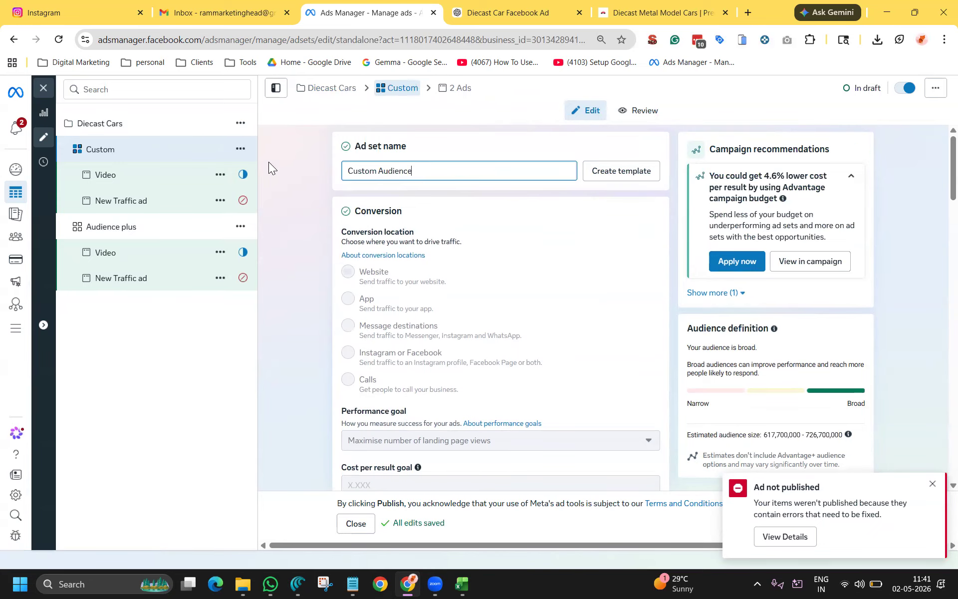
# Switch the Custom Audience ad set to the original audience options, choosing to further limit the reach of the ads
pyautogui.scroll(-10, 317, 262)
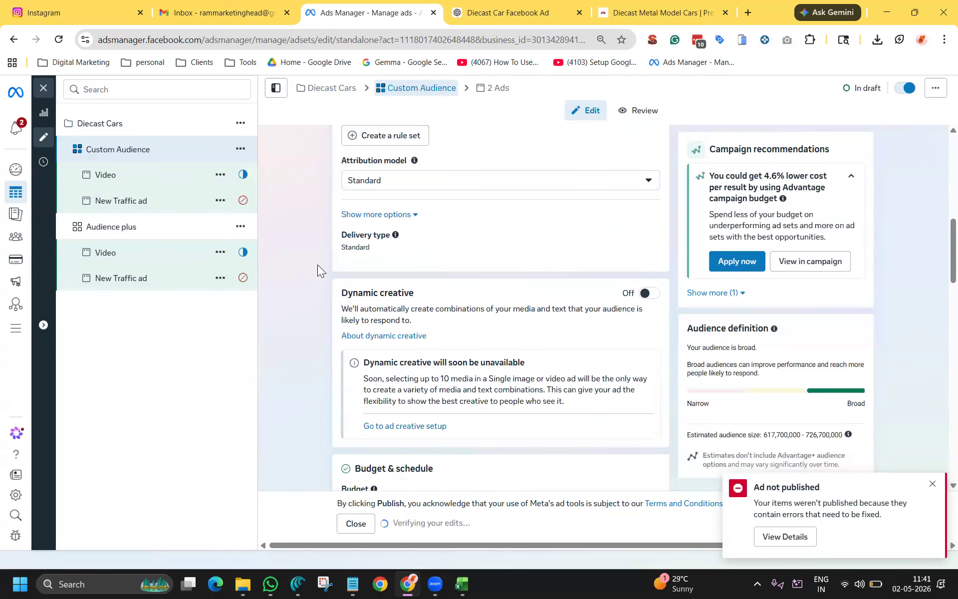
pyautogui.scroll(-10, 317, 264)
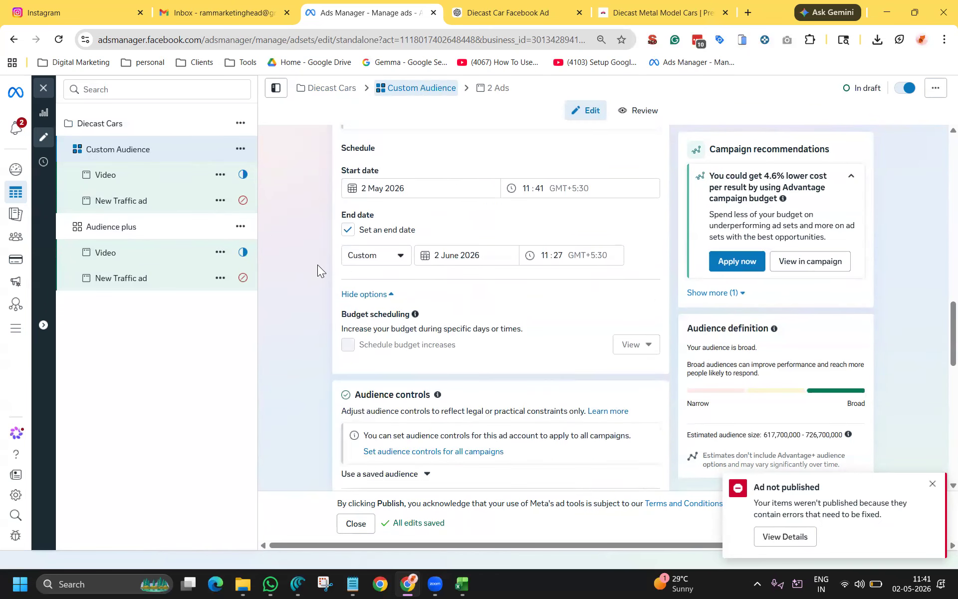
pyautogui.scroll(-4, 499, 349)
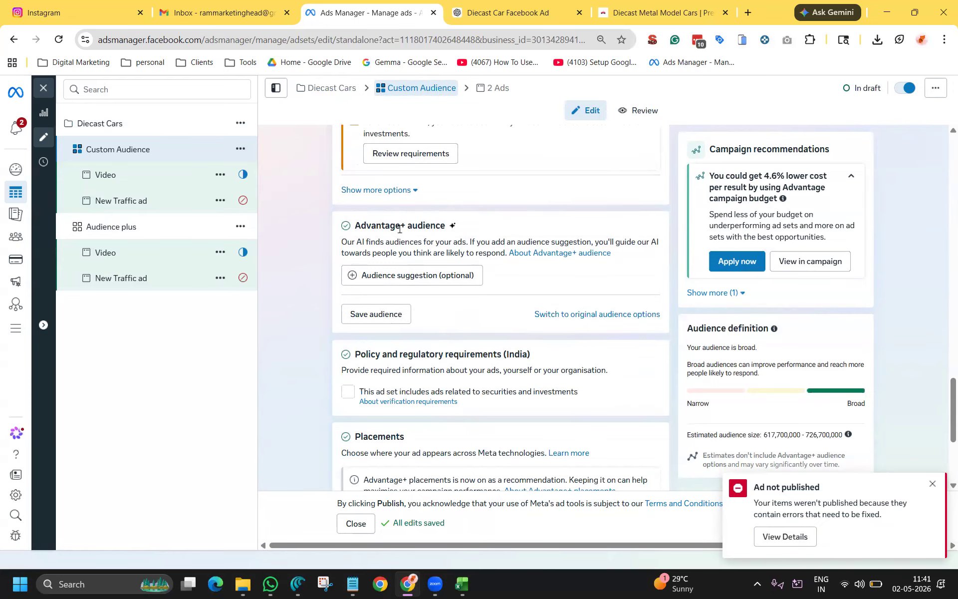
pyautogui.click(605, 314)
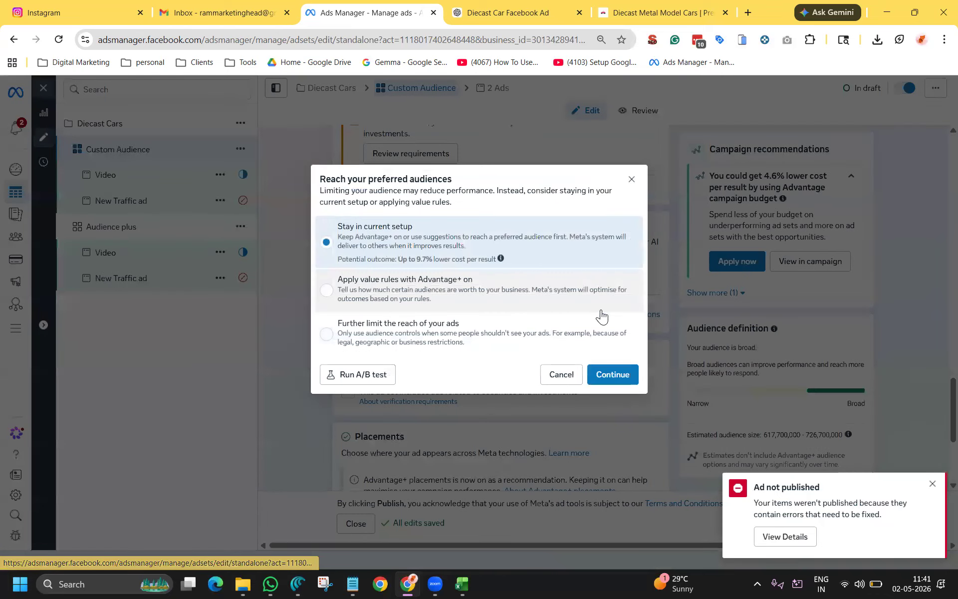
pyautogui.click(378, 335)
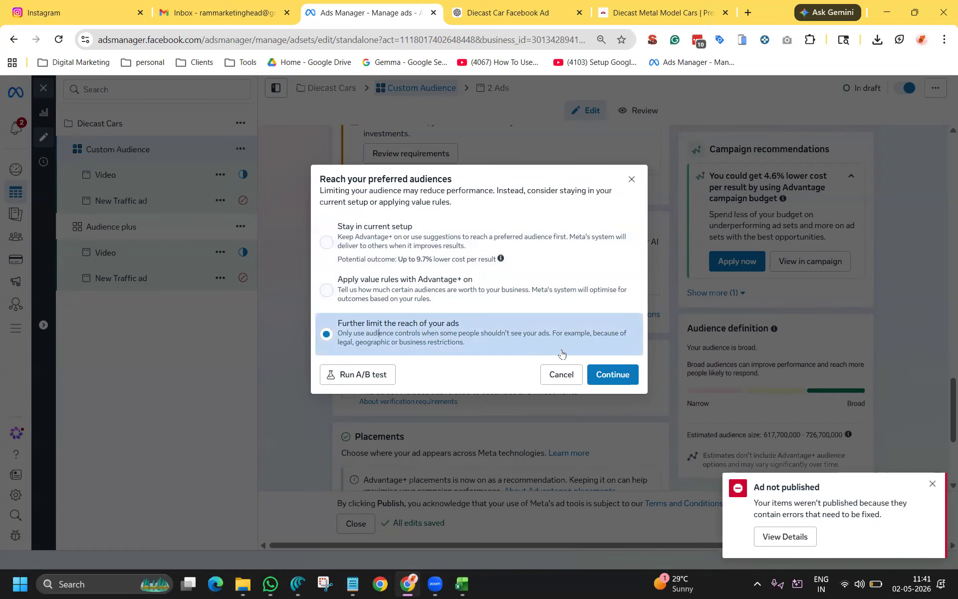
pyautogui.click(627, 374)
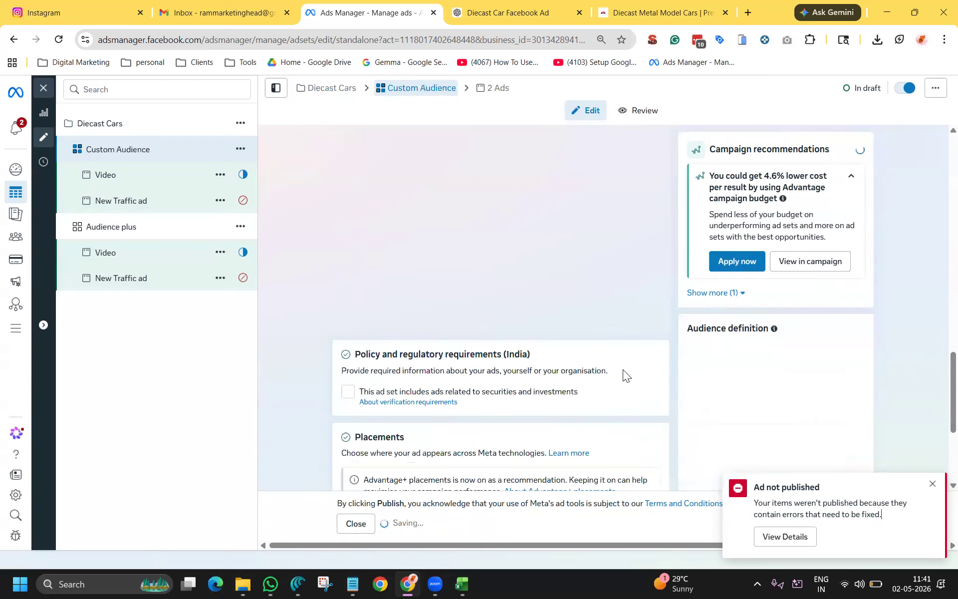
# Find the Diecast Cars website audience among the existing custom audiences and add it to the ad set's custom audiences
pyautogui.scroll(-7, 317, 303)
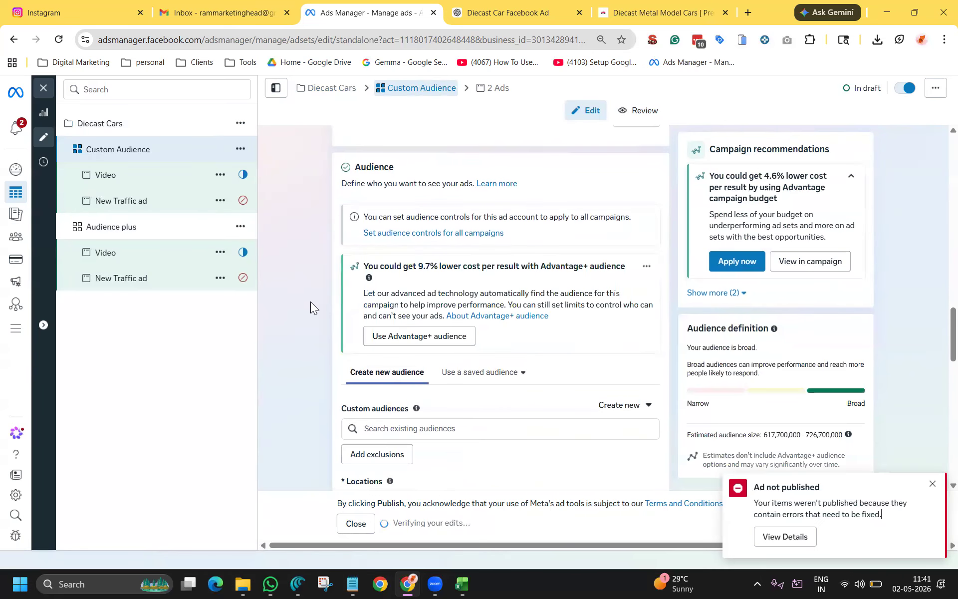
pyautogui.scroll(4, 310, 302)
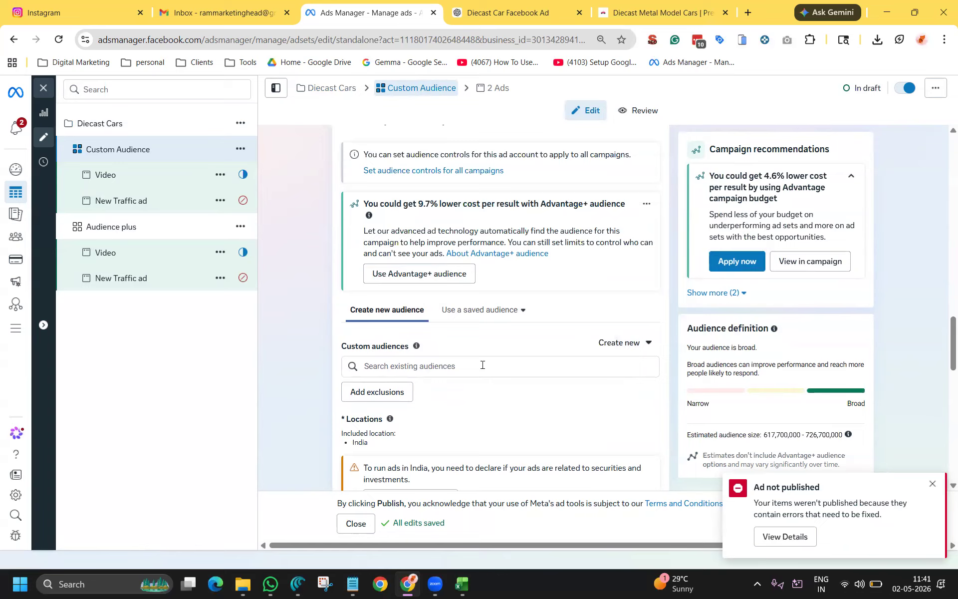
pyautogui.click(484, 366)
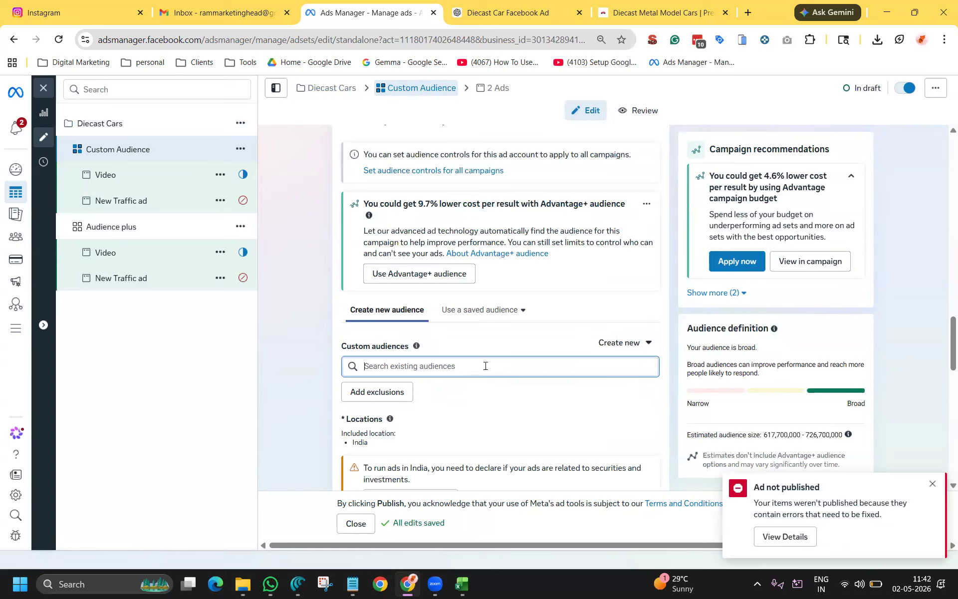
pyautogui.write('die')
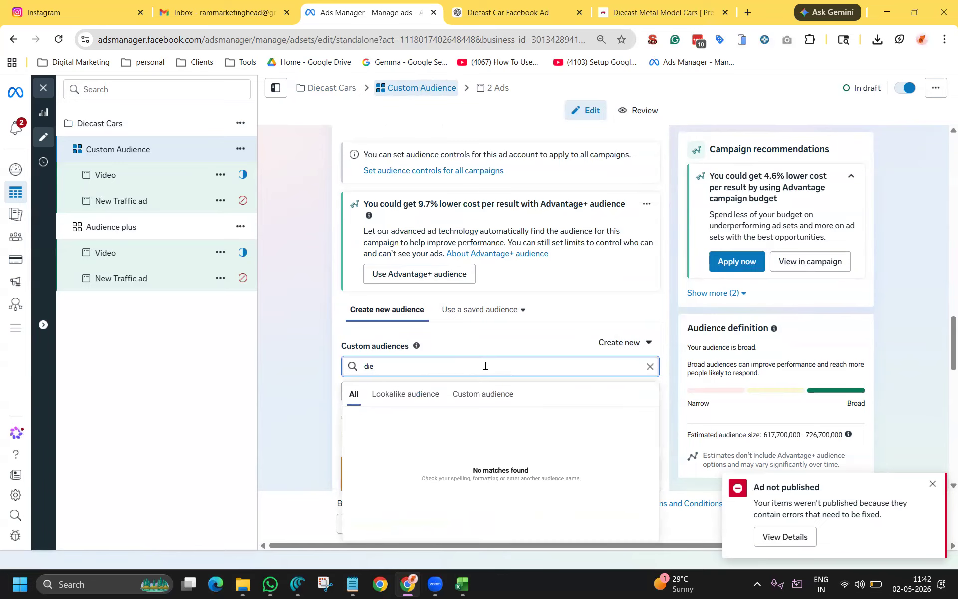
pyautogui.click(476, 395)
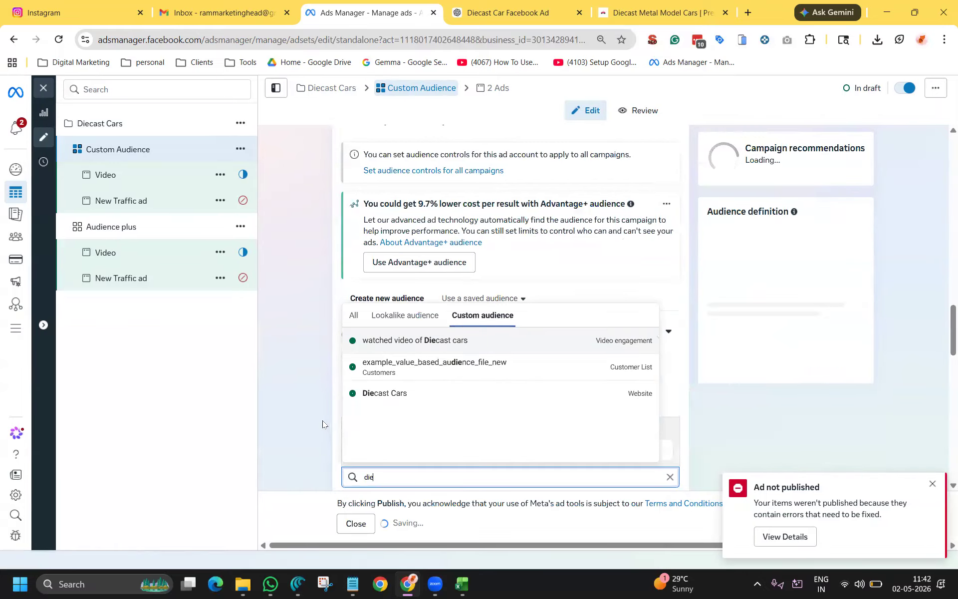
pyautogui.click(498, 393)
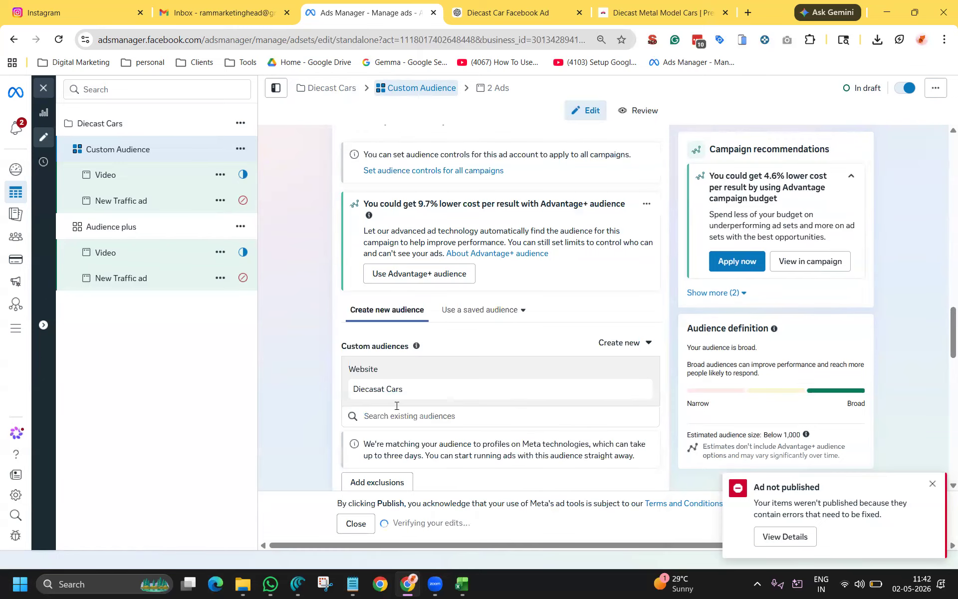
# Add the "watched video of Diecast cars" video engagement audience and turn off reaching people beyond the custom audience
pyautogui.click(452, 417)
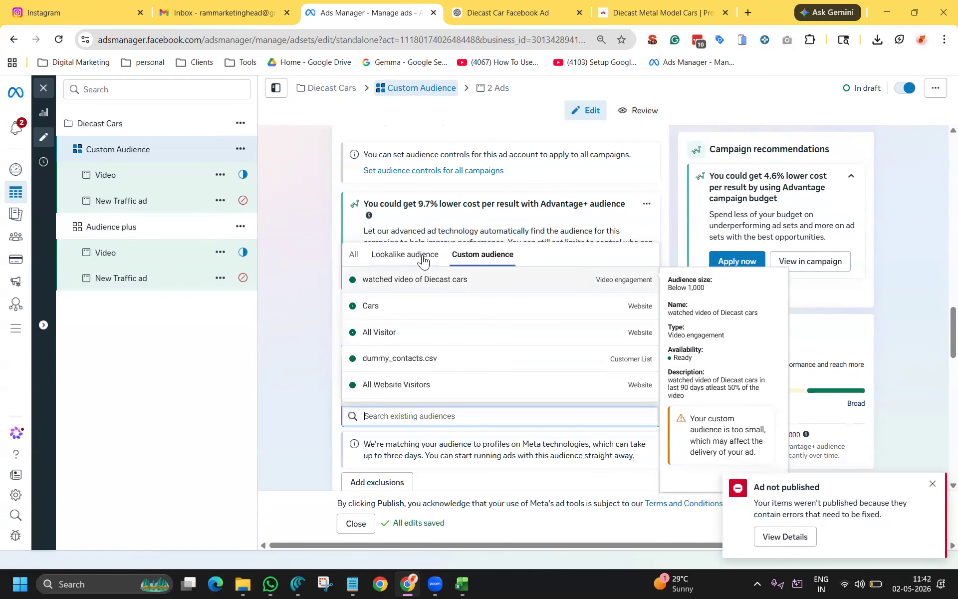
pyautogui.click(421, 284)
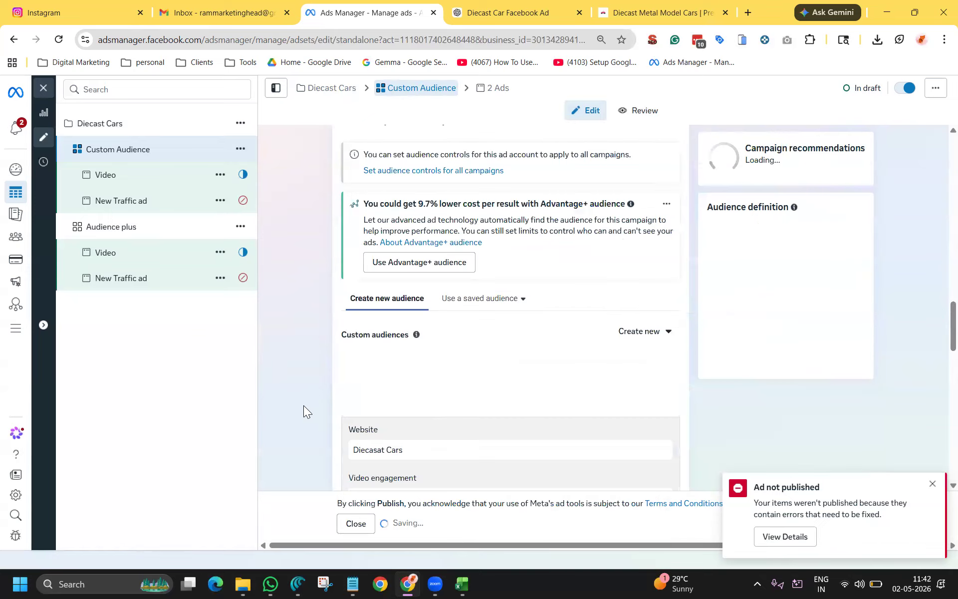
pyautogui.scroll(-3, 367, 397)
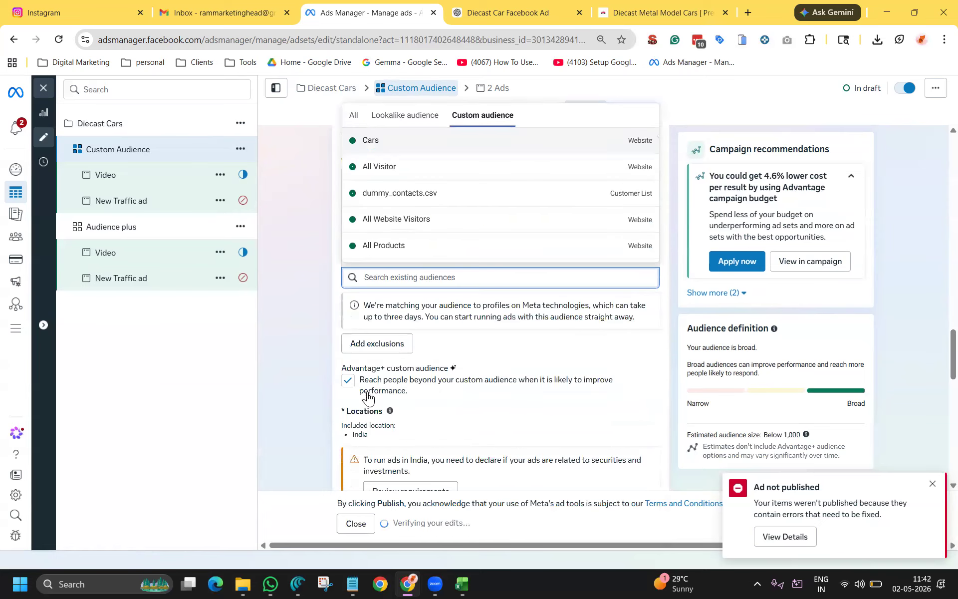
pyautogui.click(316, 371)
pyautogui.scroll(-1, 318, 375)
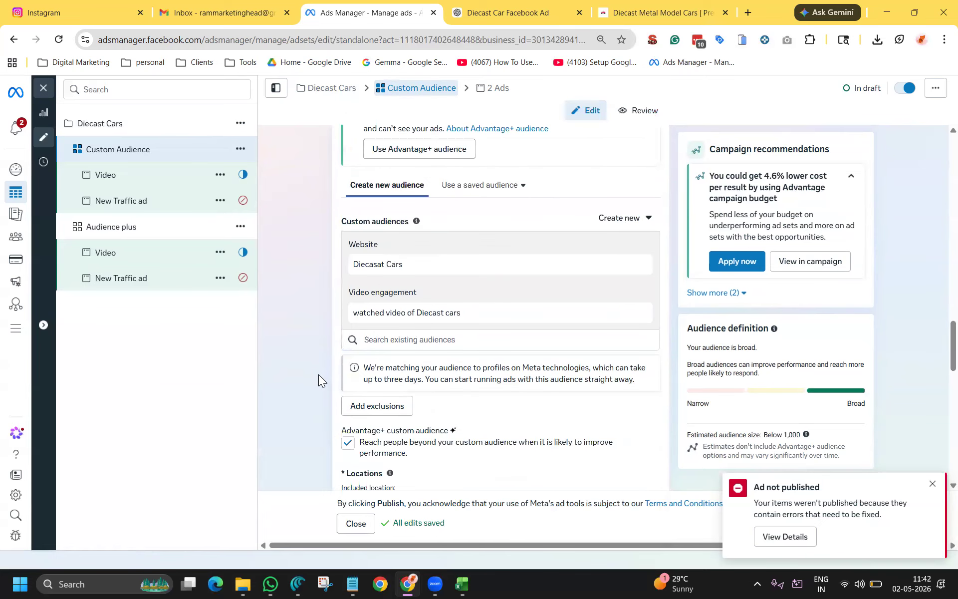
pyautogui.scroll(-3, 298, 347)
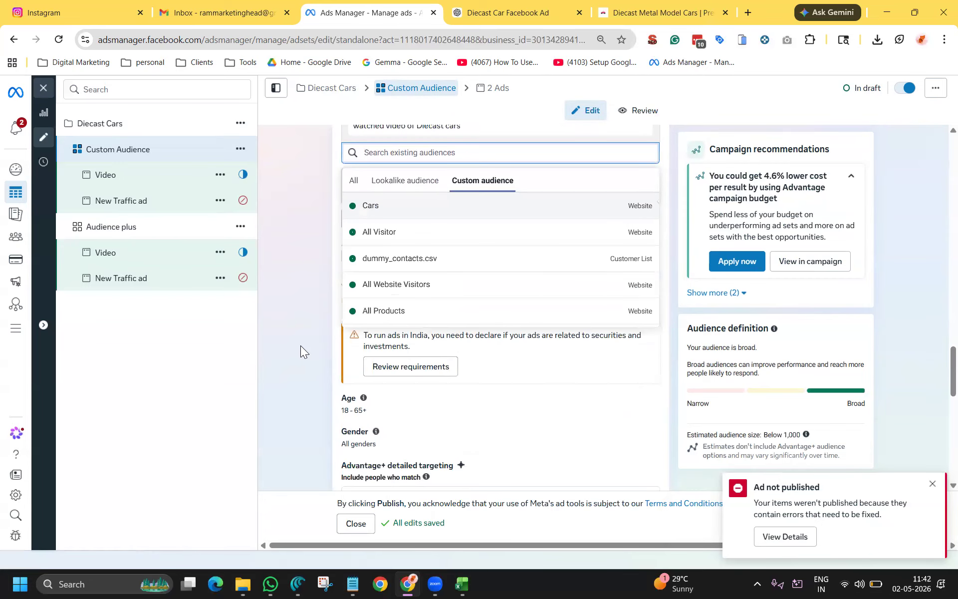
pyautogui.click(300, 345)
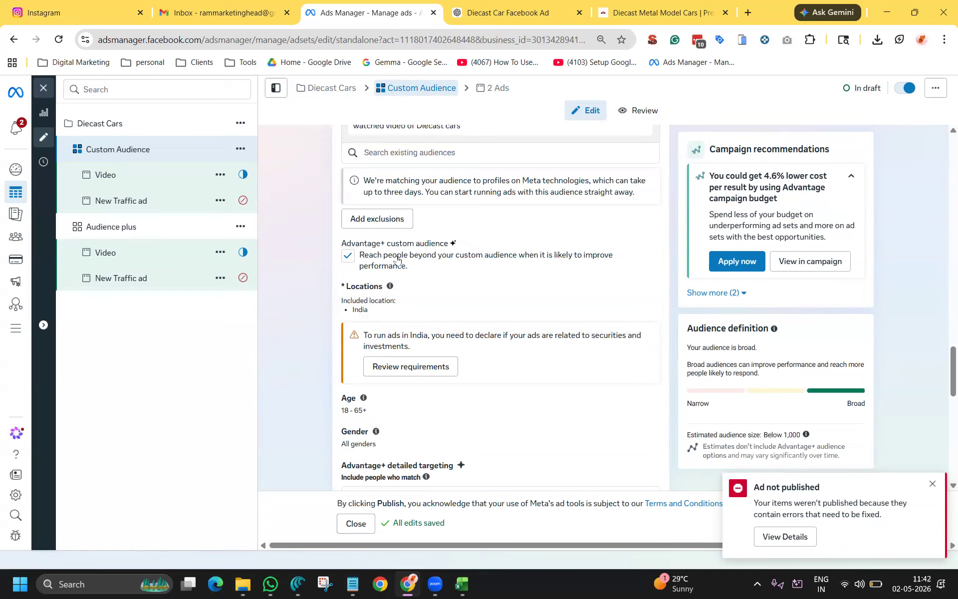
pyautogui.click(348, 257)
# Set the ad set's location to Bangalore instead of the whole of India, with a 22 km radius
pyautogui.scroll(-2, 314, 286)
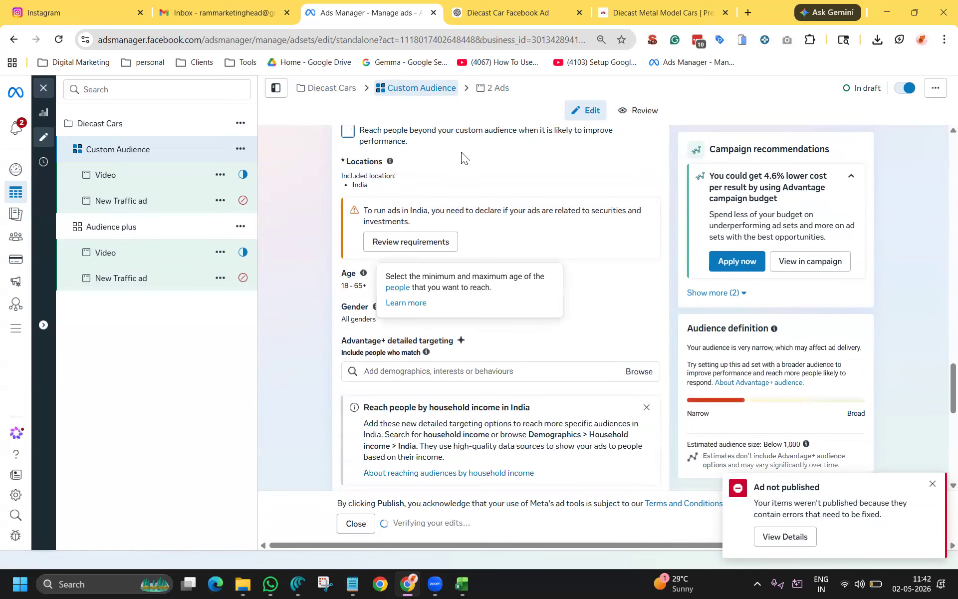
pyautogui.click(644, 165)
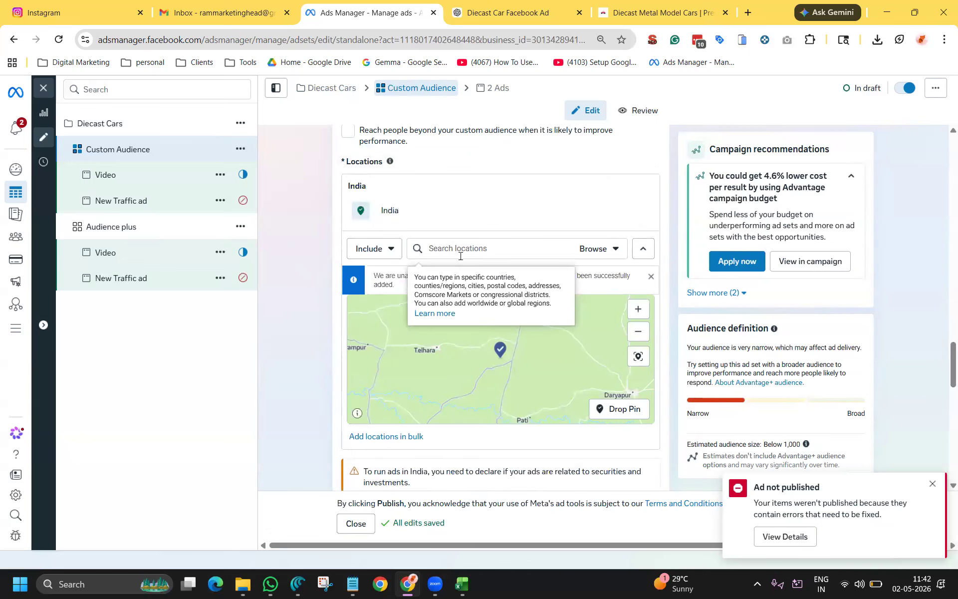
pyautogui.write('bengalore')
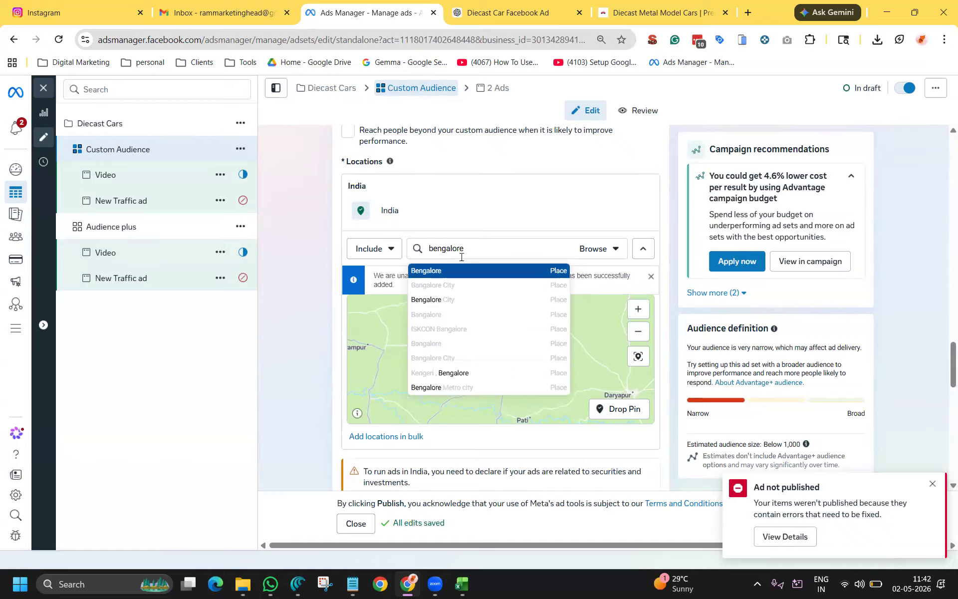
pyautogui.click(462, 270)
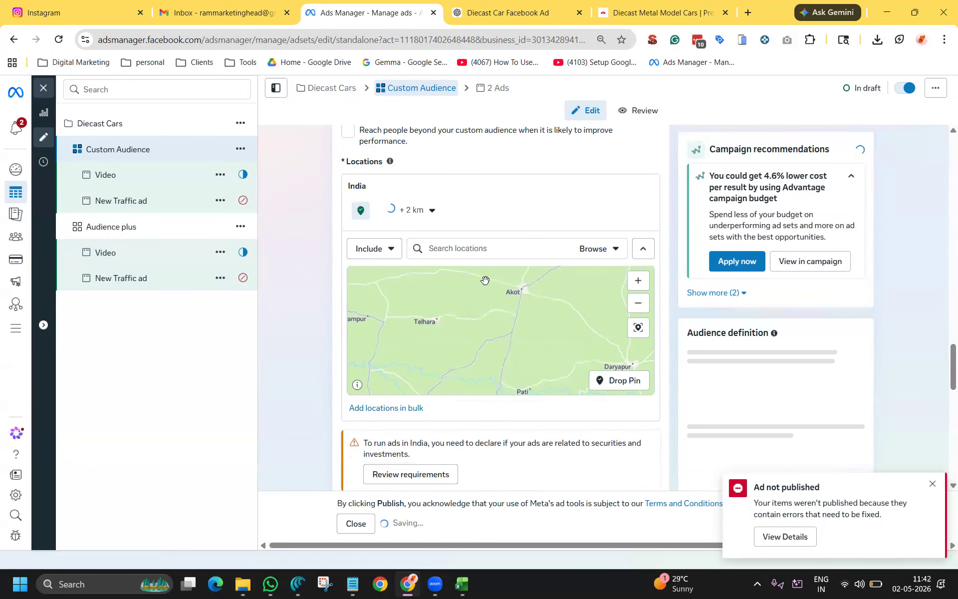
pyautogui.click(452, 210)
pyautogui.click(397, 245)
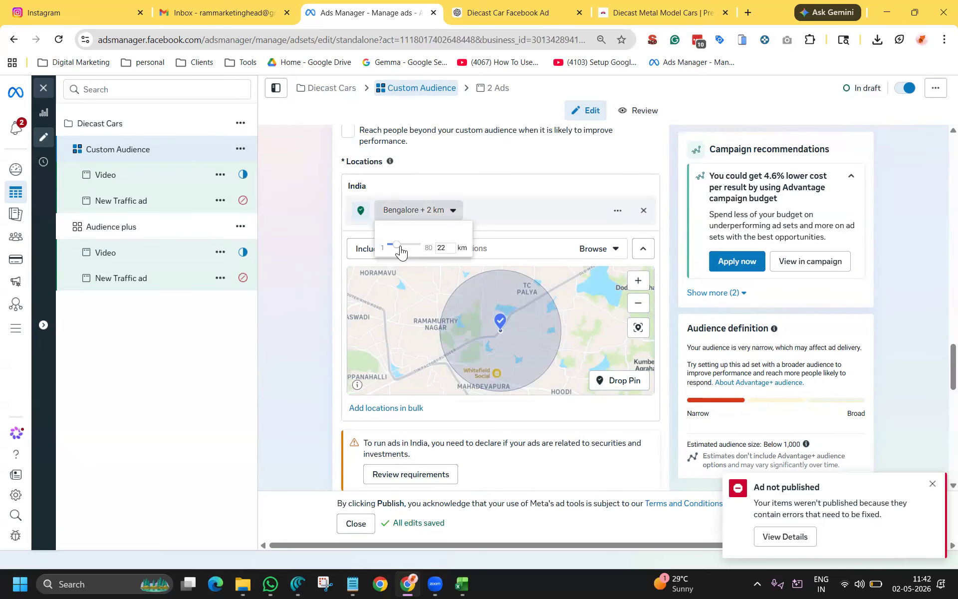
pyautogui.click(315, 351)
# Set the audience's maximum age to 44 and limit the gender to Men
pyautogui.scroll(-3, 313, 378)
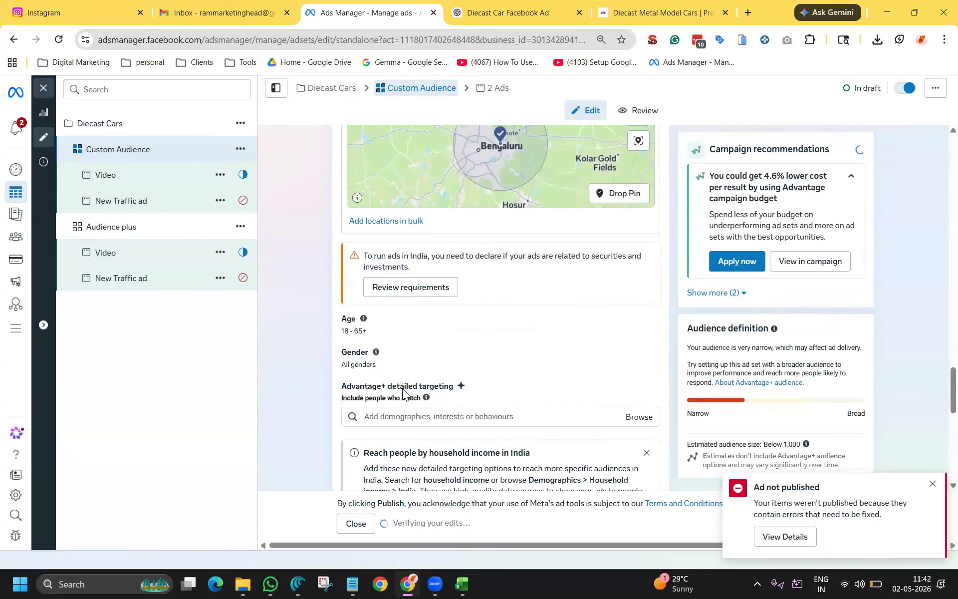
pyautogui.click(648, 322)
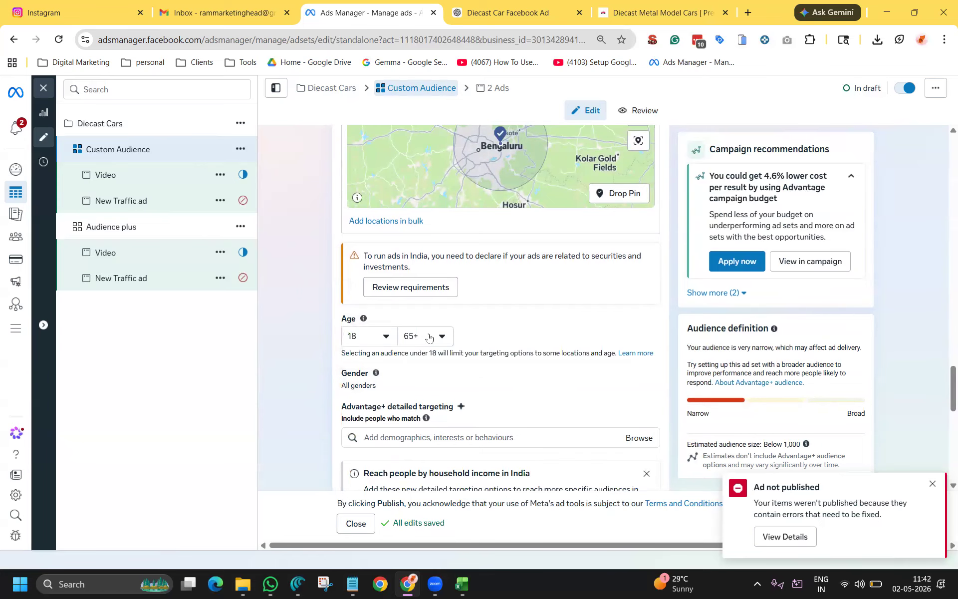
pyautogui.click(434, 338)
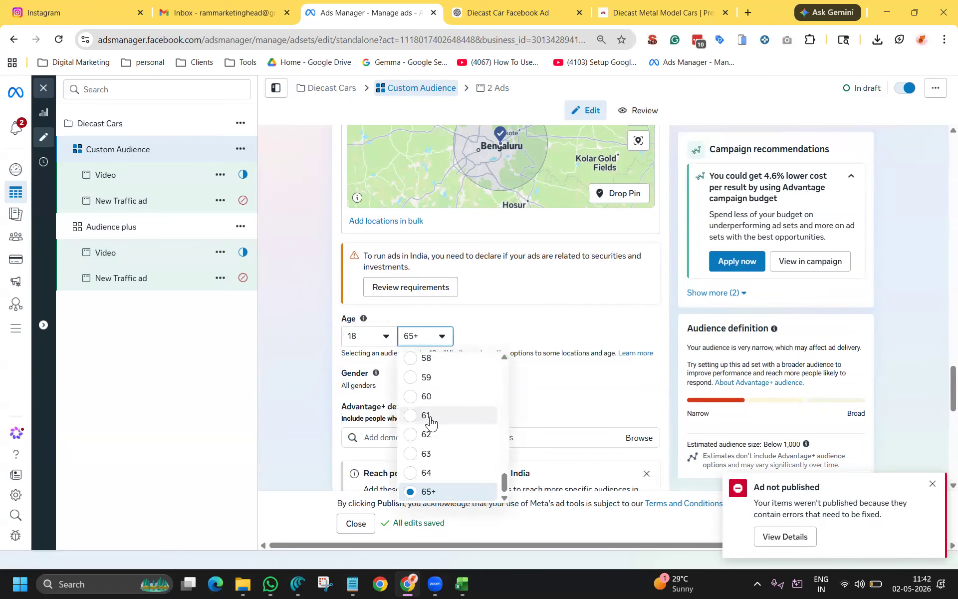
pyautogui.scroll(5, 436, 412)
pyautogui.click(433, 386)
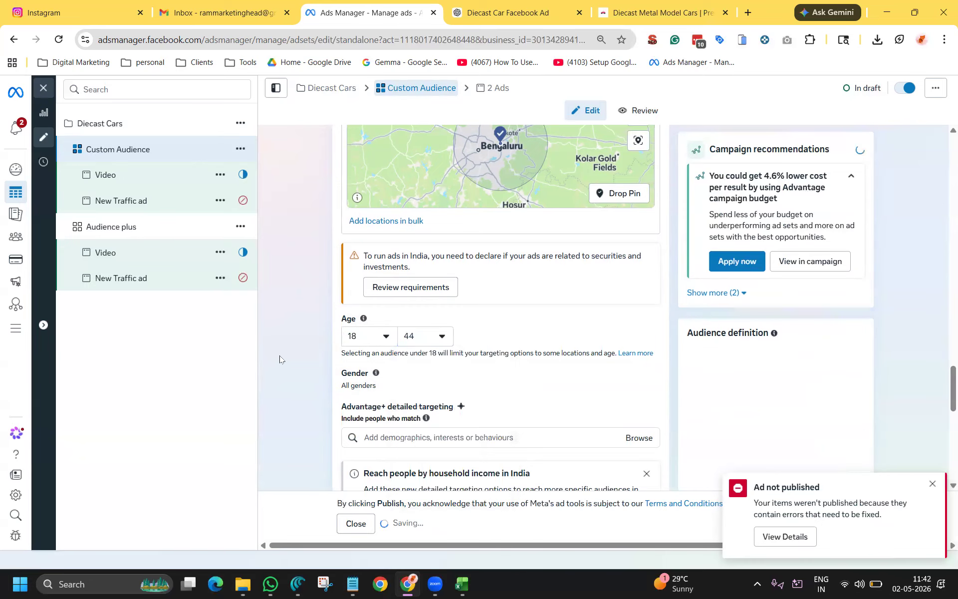
pyautogui.click(646, 373)
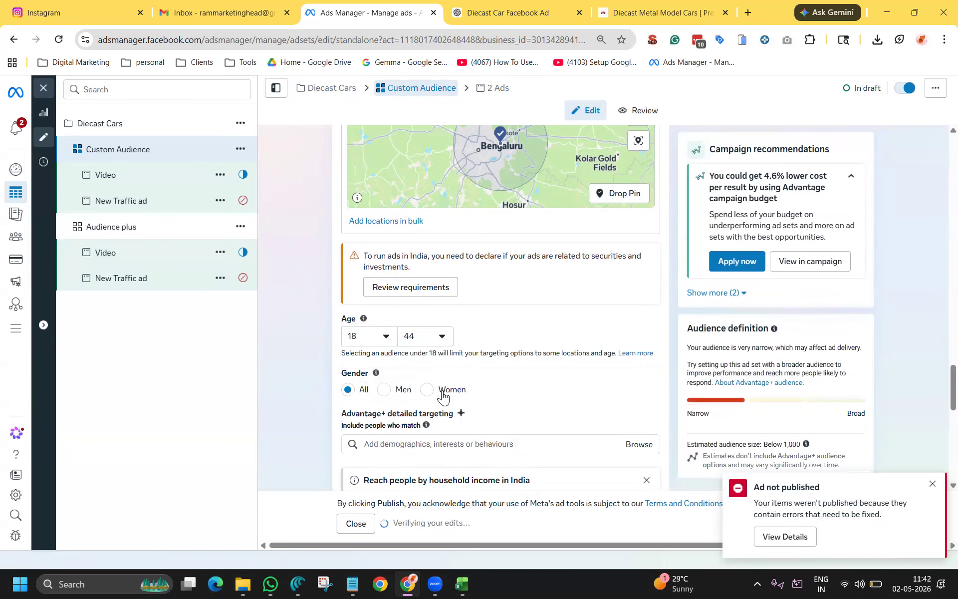
pyautogui.click(384, 390)
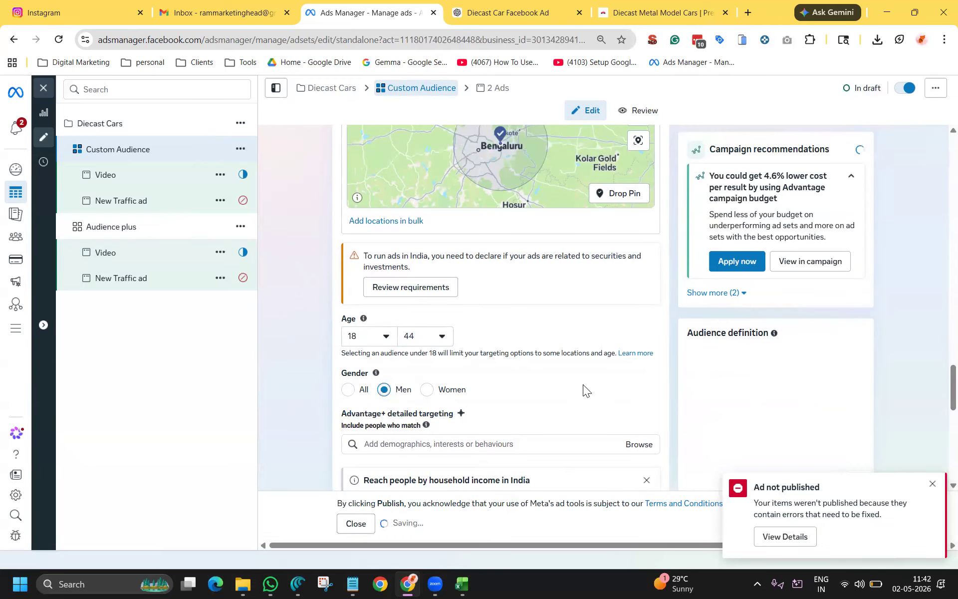
# Search the detailed targeting options for "lux cars"
pyautogui.scroll(-4, 574, 389)
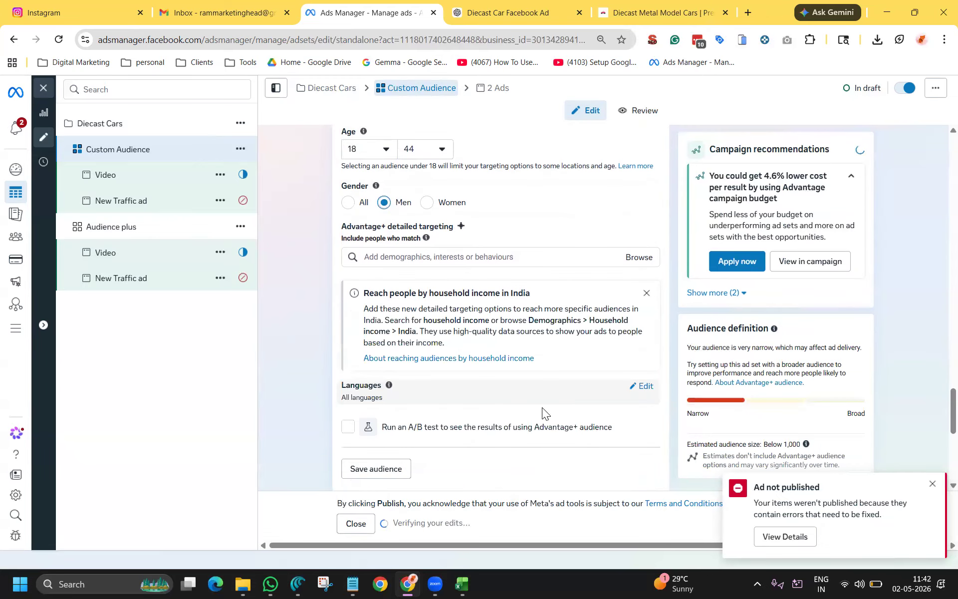
pyautogui.click(428, 258)
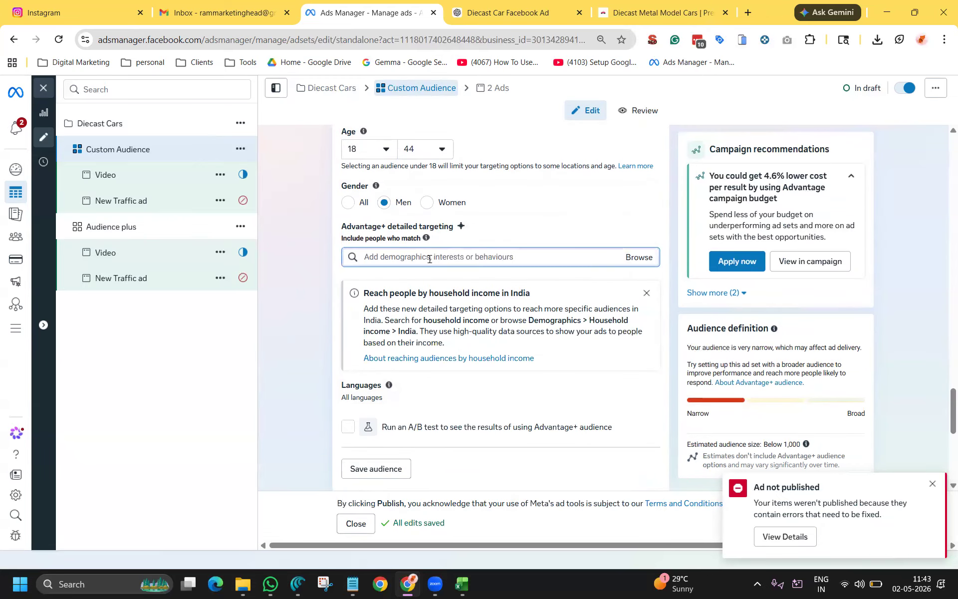
pyautogui.write('lux cars')
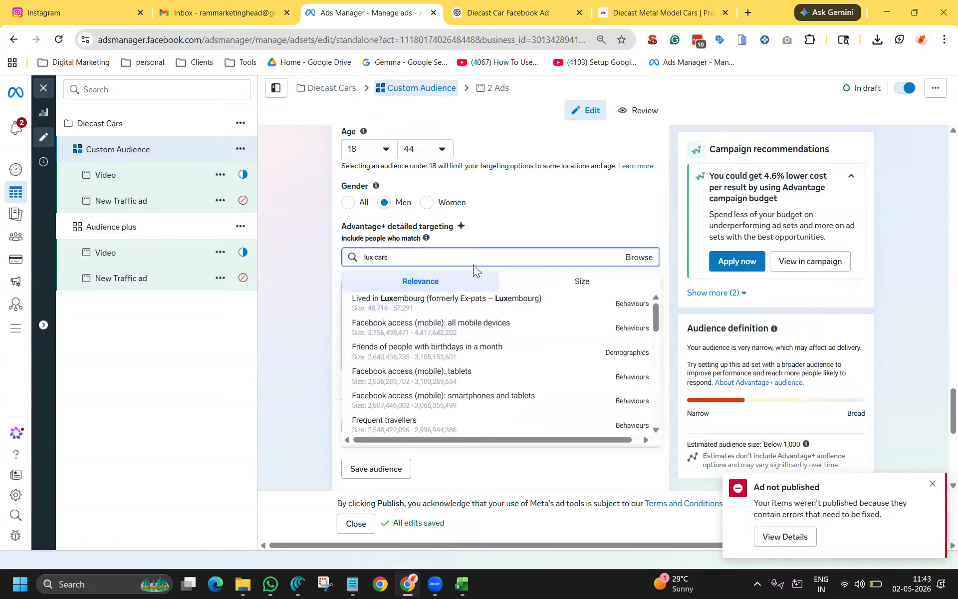
# Search the detailed targeting options for "car" instead and look through the suggested interests and job titles
pyautogui.press('BackSpace')
pyautogui.press('BackSpace')
pyautogui.press('BackSpace')
pyautogui.press('BackSpace')
pyautogui.press('BackSpace')
pyautogui.press('BackSpace')
pyautogui.press('BackSpace')
pyautogui.press('BackSpace')
pyautogui.write('car')
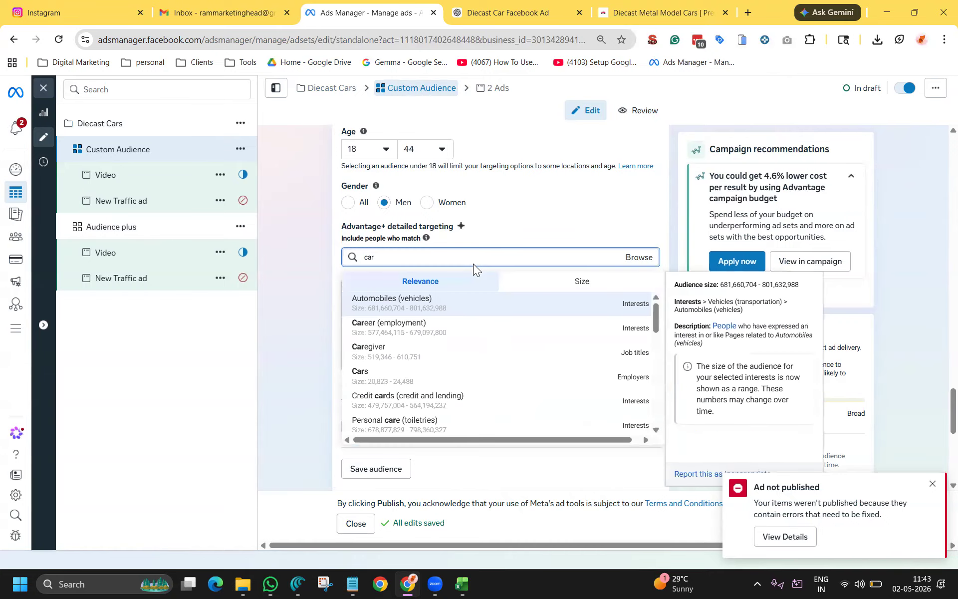
pyautogui.scroll(-1, 527, 349)
pyautogui.scroll(-3, 529, 352)
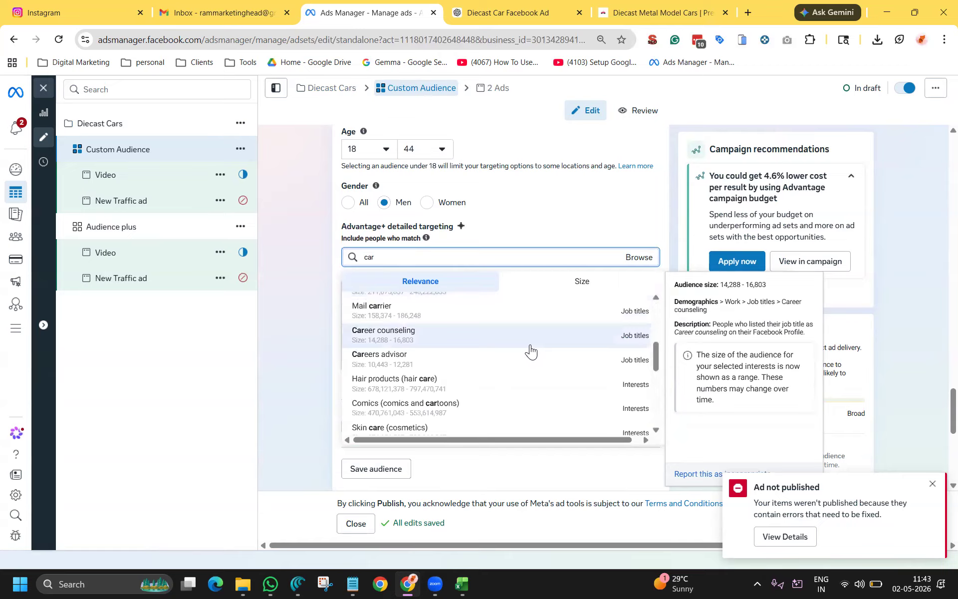
# Search the detailed targeting options for "buy a car" and look through the suggestions
pyautogui.press('BackSpace')
pyautogui.press('BackSpace')
pyautogui.press('BackSpace')
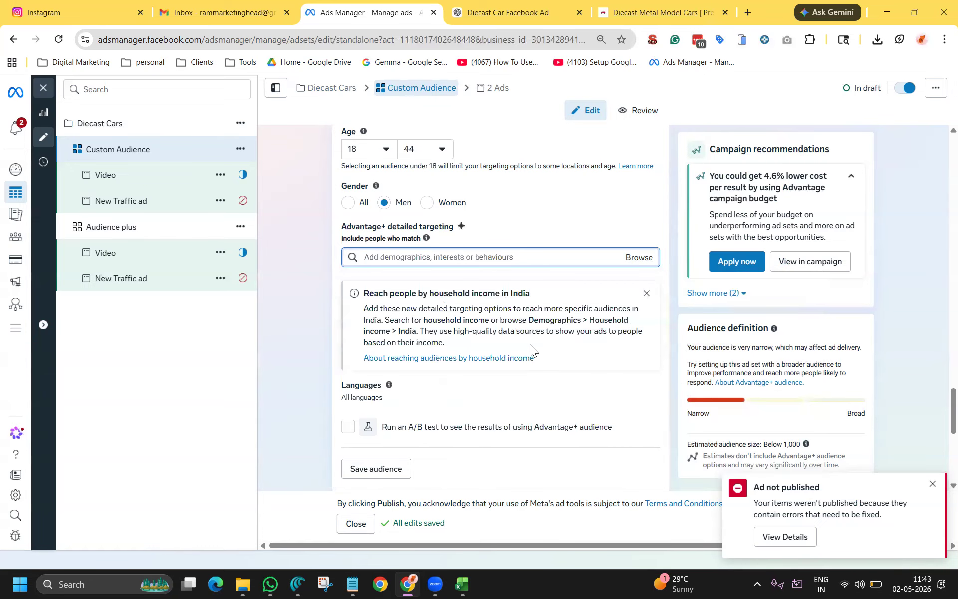
pyautogui.write('buy a car')
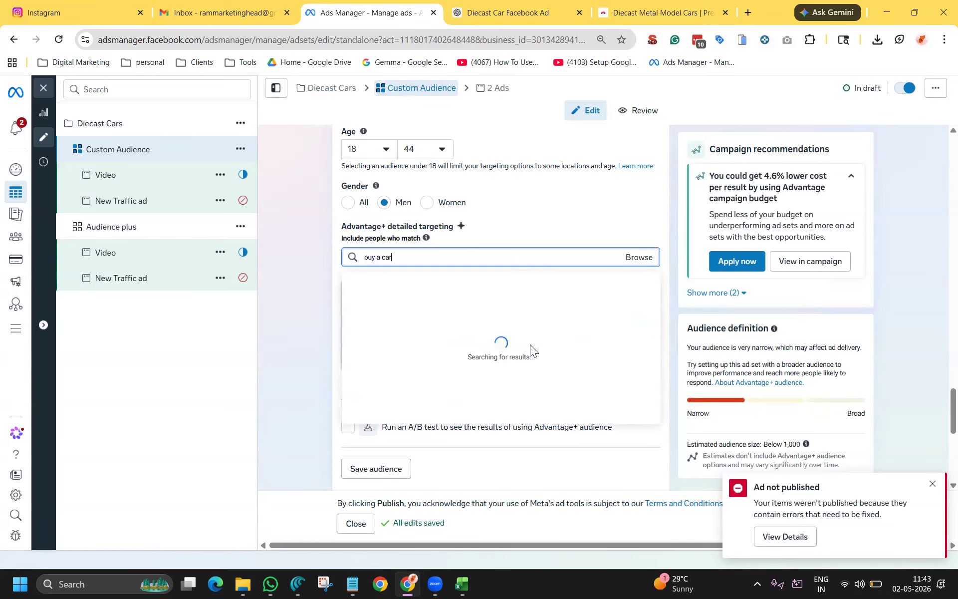
pyautogui.scroll(-5, 536, 348)
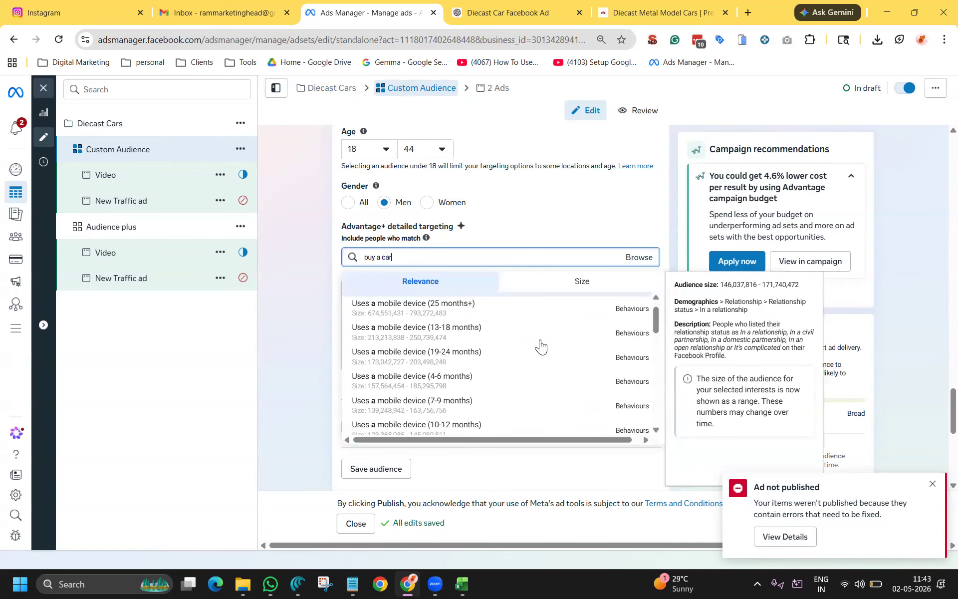
pyautogui.scroll(-5, 541, 345)
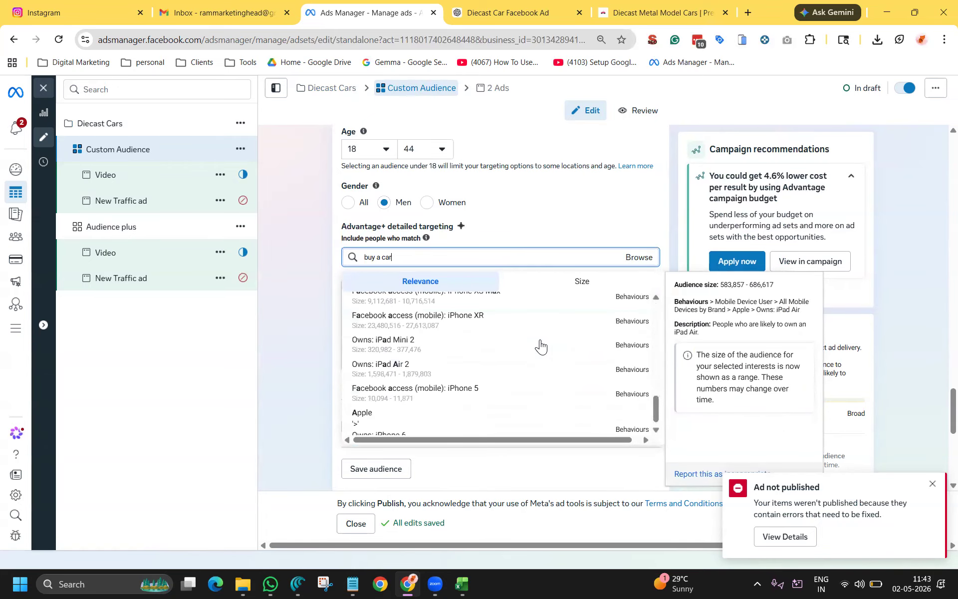
pyautogui.scroll(10, 540, 345)
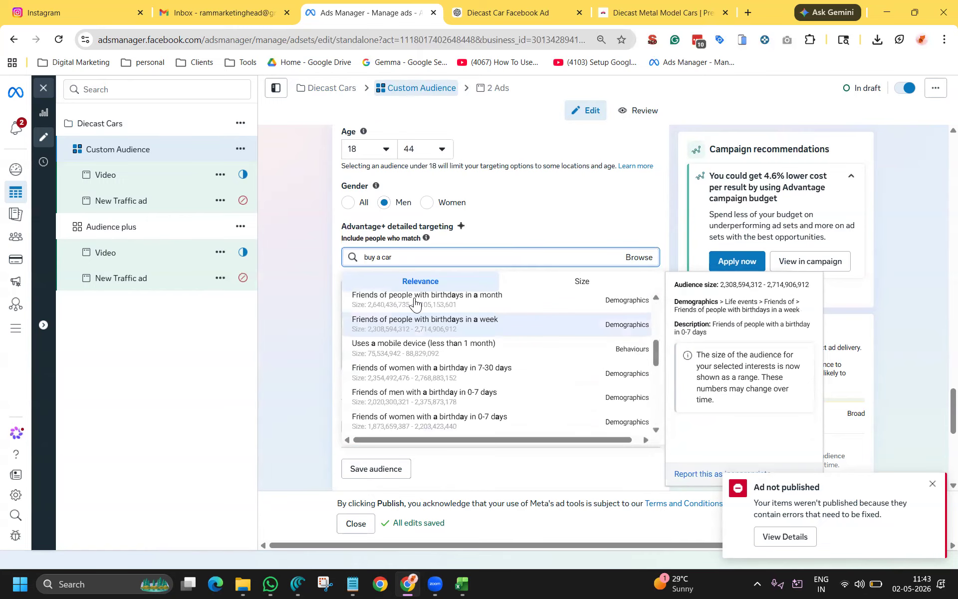
# Search the detailed targeting options for "lux" and add the Luxury goods (retail) interest
pyautogui.click(430, 256)
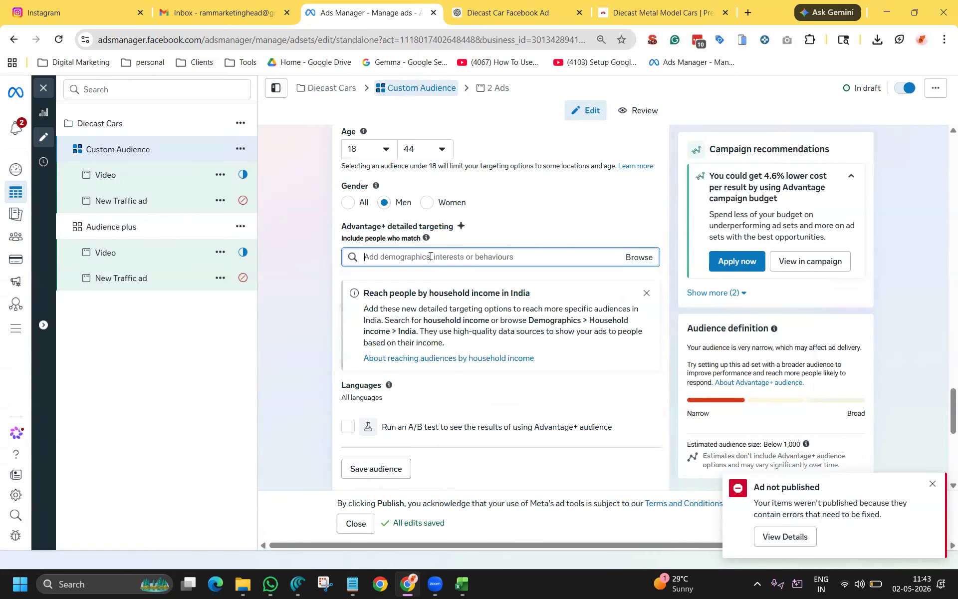
pyautogui.write('lu')
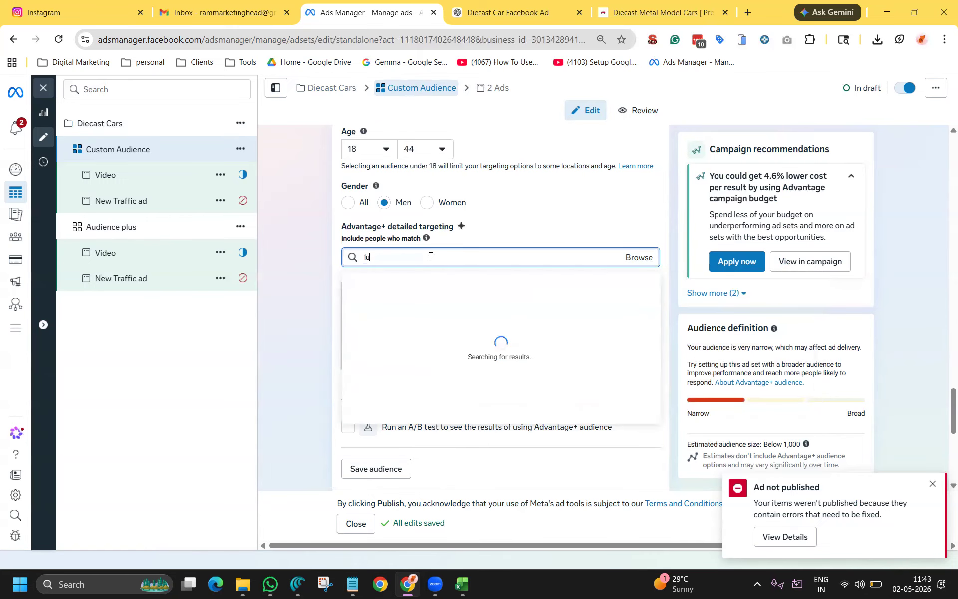
pyautogui.write('x')
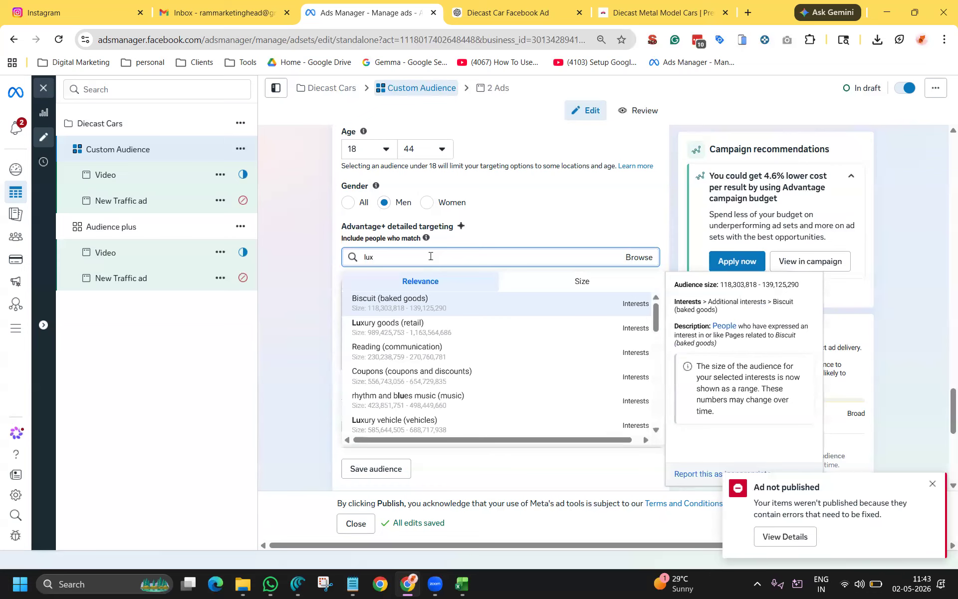
pyautogui.click(396, 335)
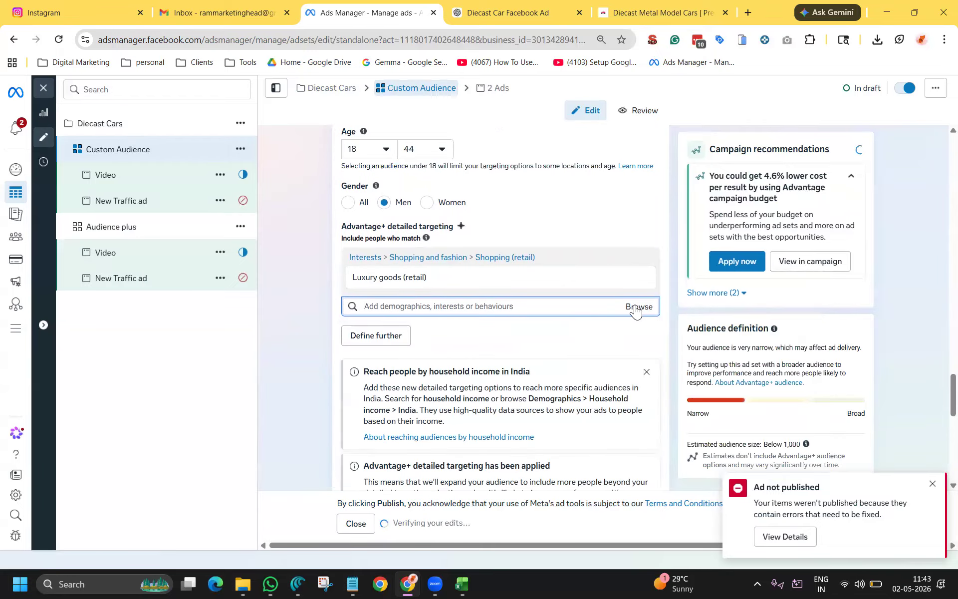
# Replace the Luxury goods (retail) interest with Luxury vehicle (vehicles) in the detailed targeting
pyautogui.click(635, 308)
pyautogui.click(376, 304)
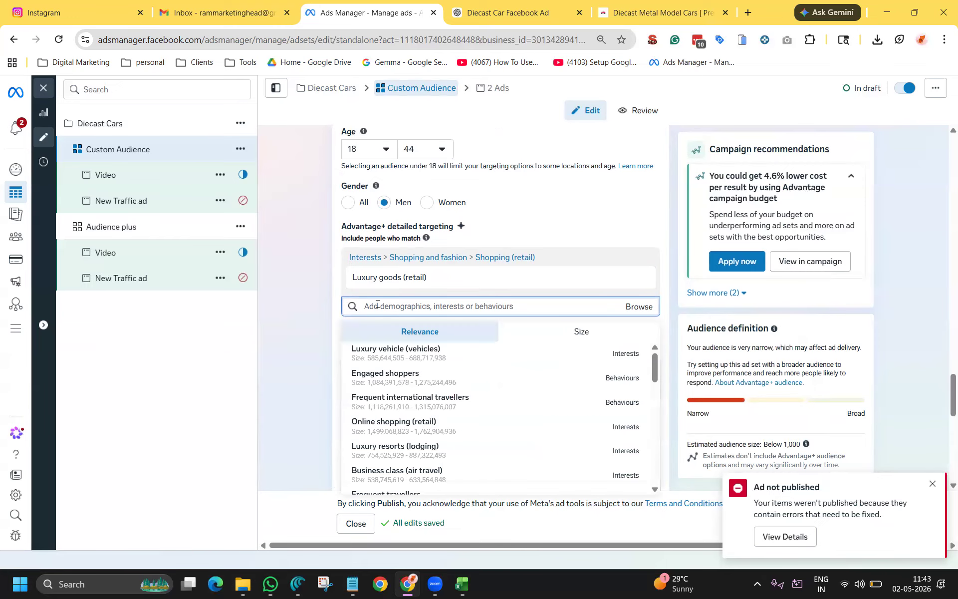
pyautogui.click(388, 355)
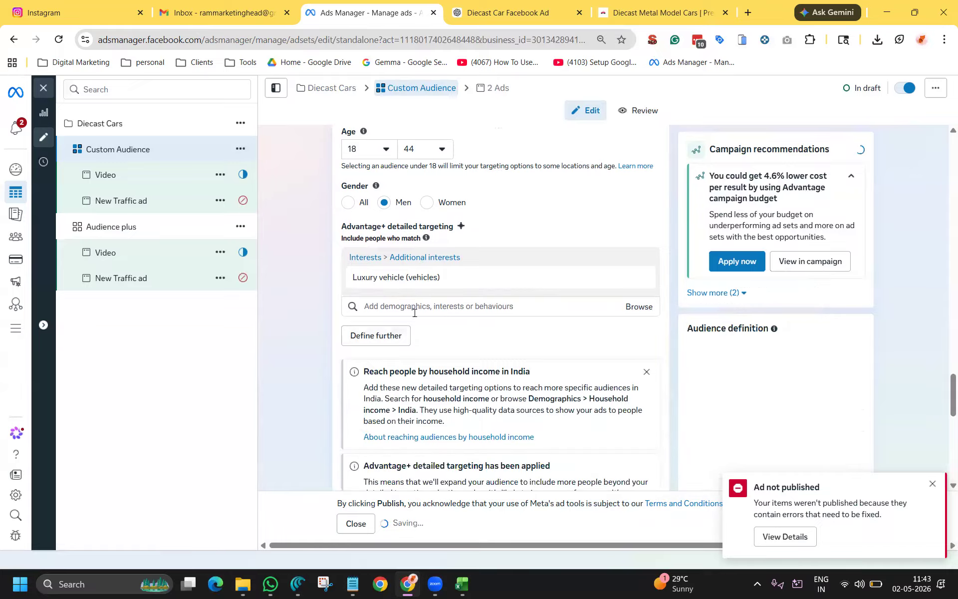
# Look through the further suggested interests and behaviours for the detailed targeting, then close the suggestions
pyautogui.click(405, 307)
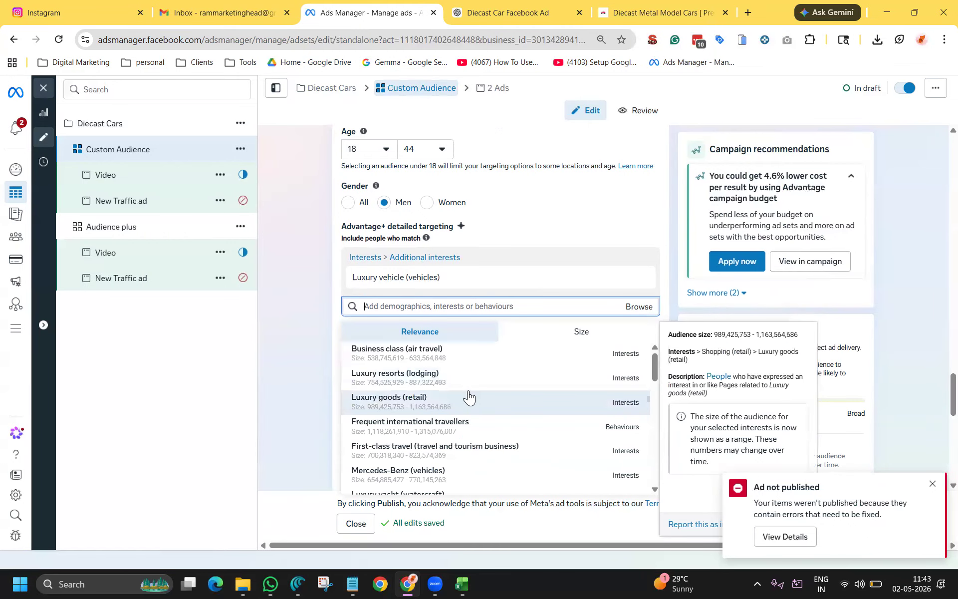
pyautogui.scroll(-1, 466, 392)
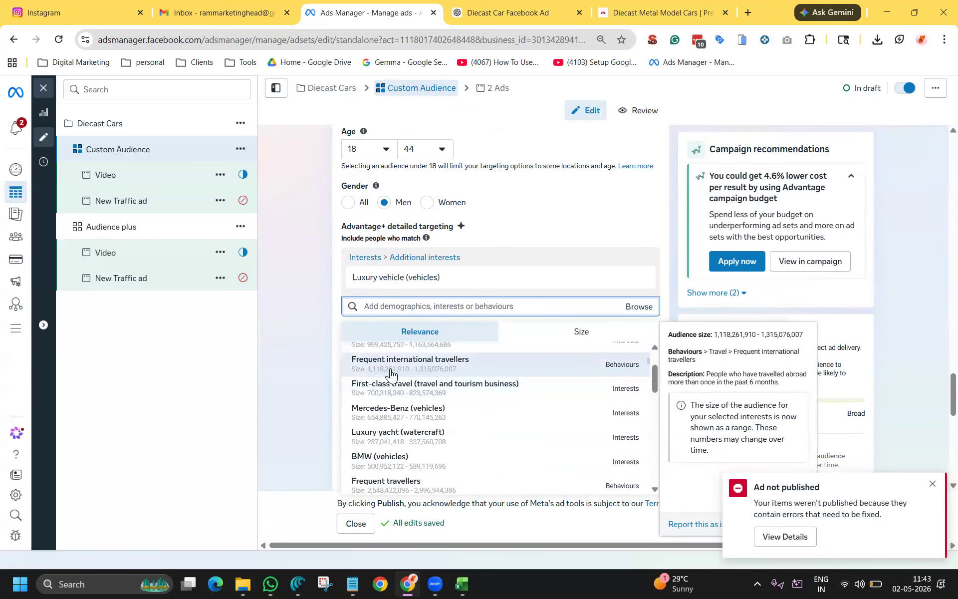
pyautogui.click(289, 325)
pyautogui.scroll(10, 310, 349)
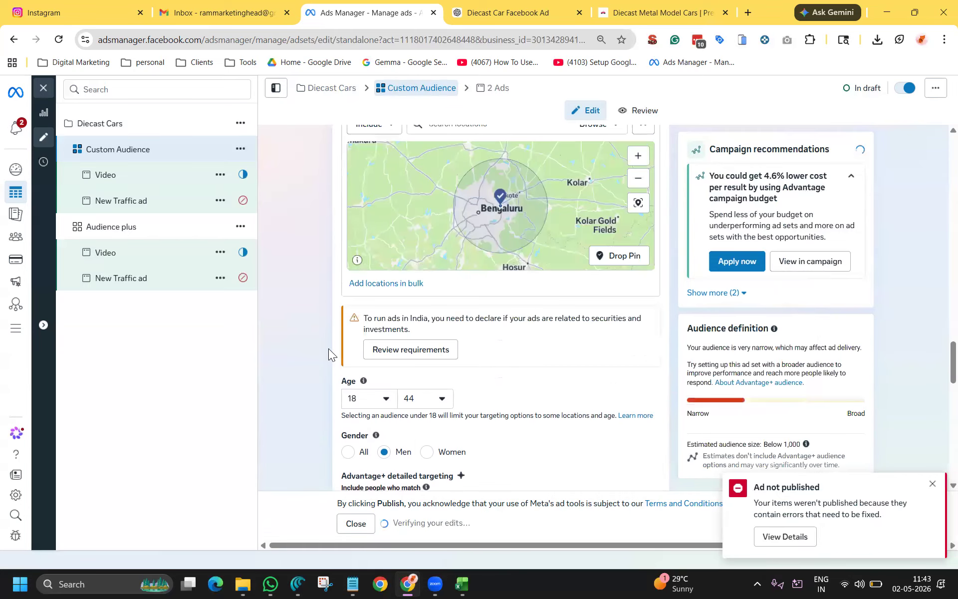